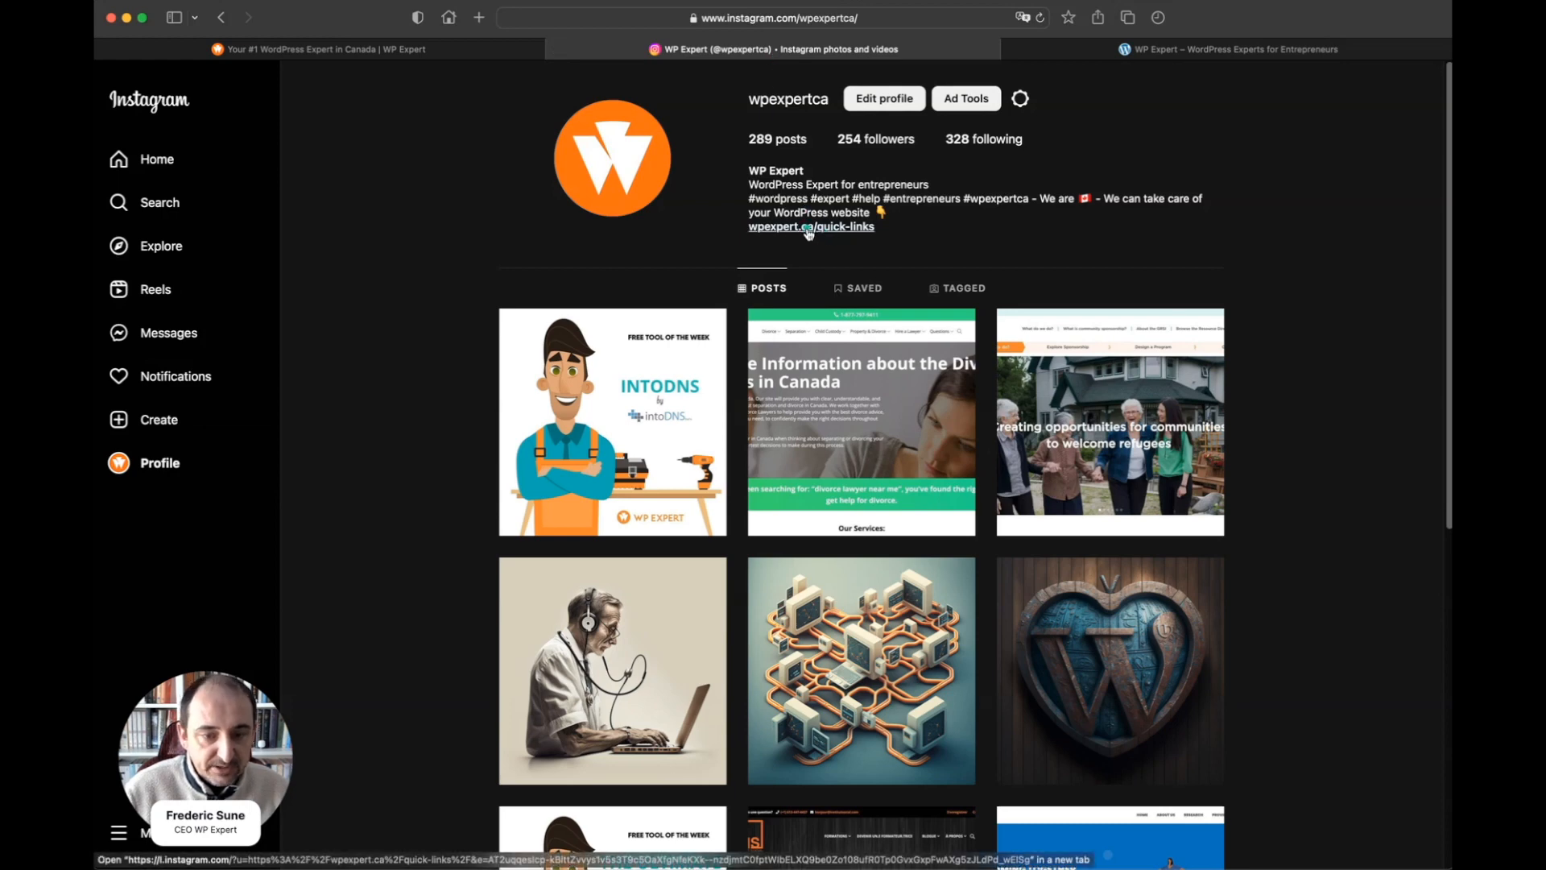
# - Open the quick-links page linked in the wpexpertca Instagram profile's bio
pyautogui.click(809, 229)
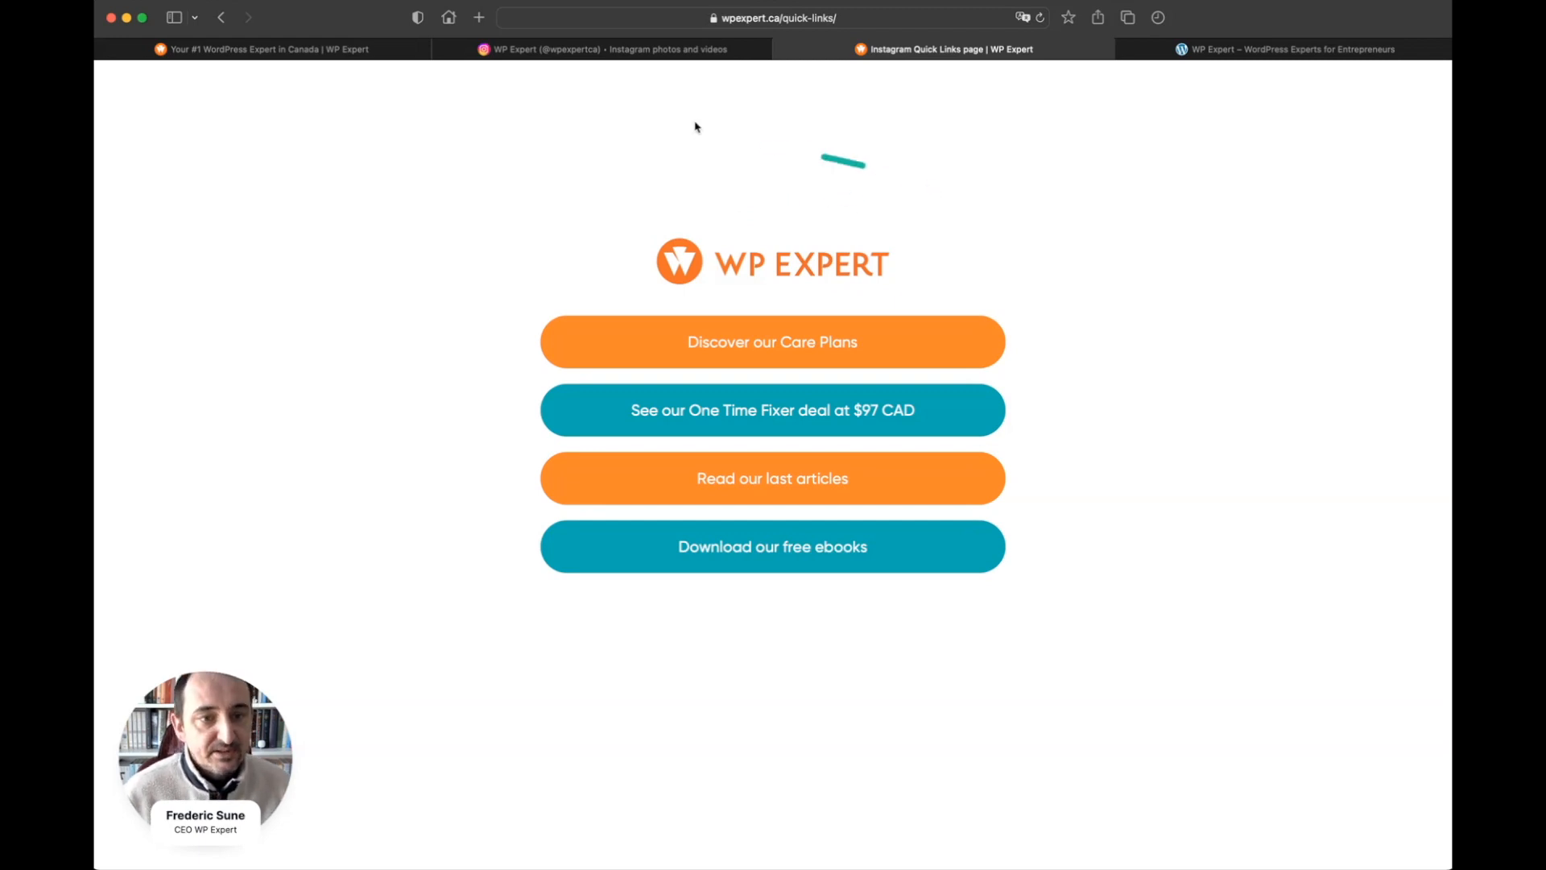
# - Go to the /wp-login page of the wpexpert.local site and log in with the saved username and password
pyautogui.click(1194, 50)
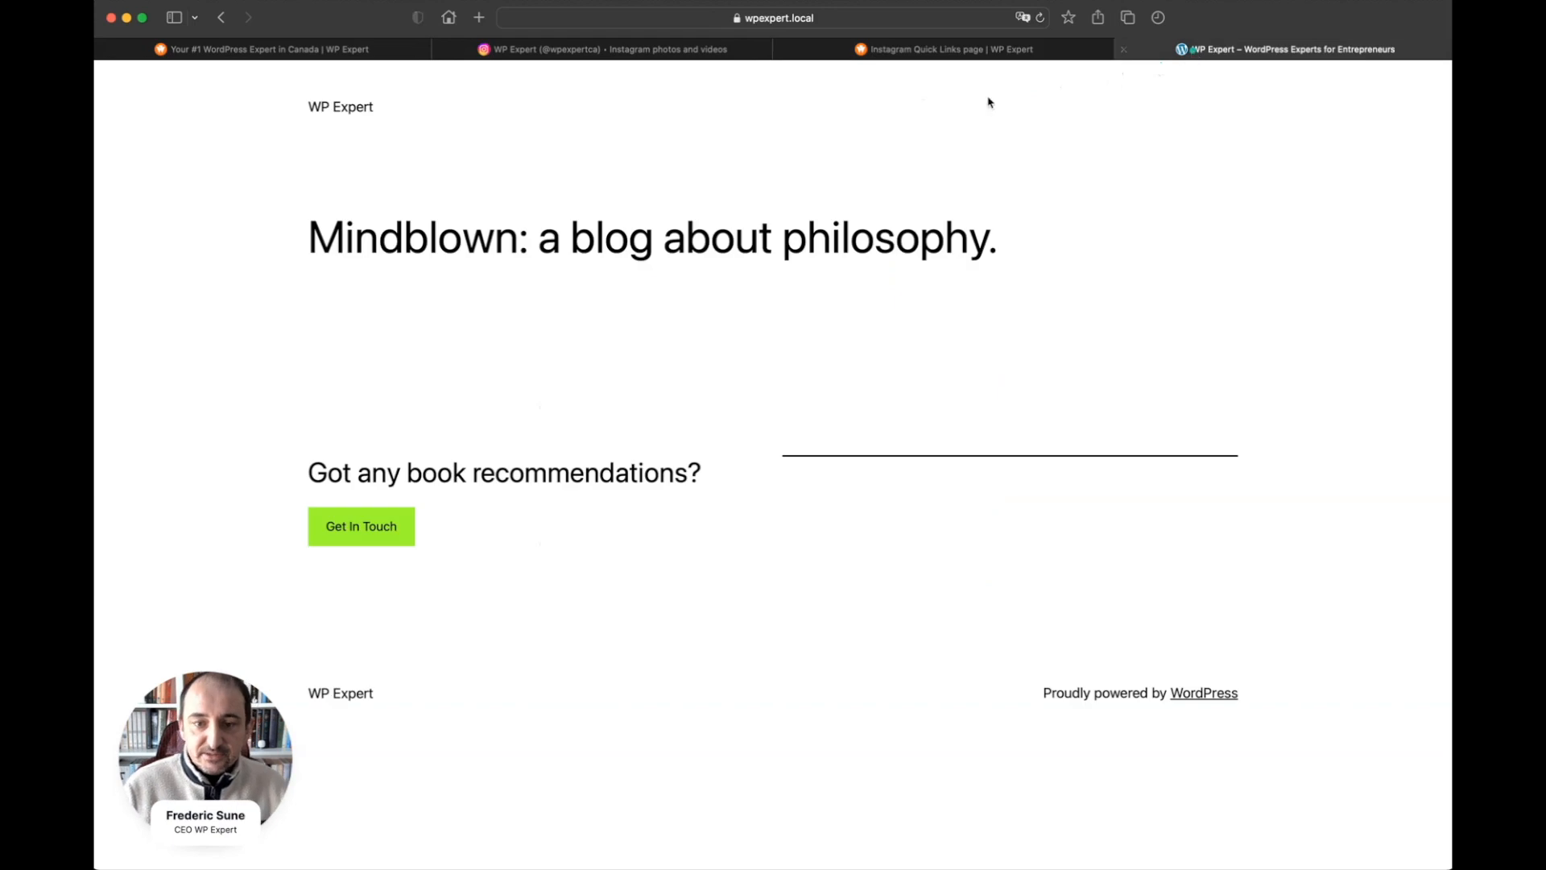
pyautogui.click(878, 18)
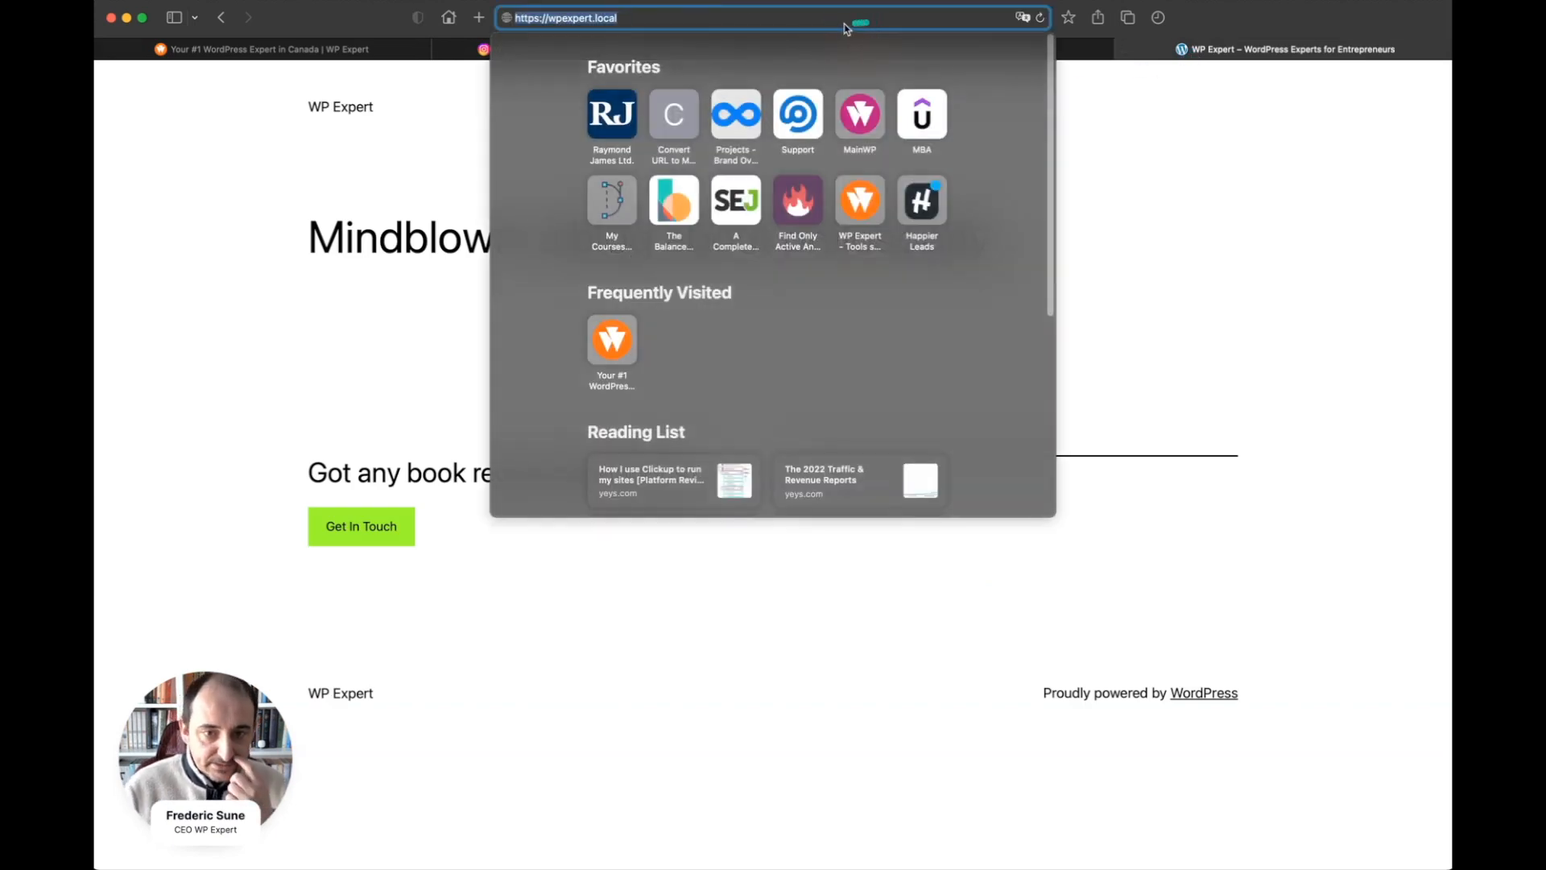
pyautogui.click(845, 18)
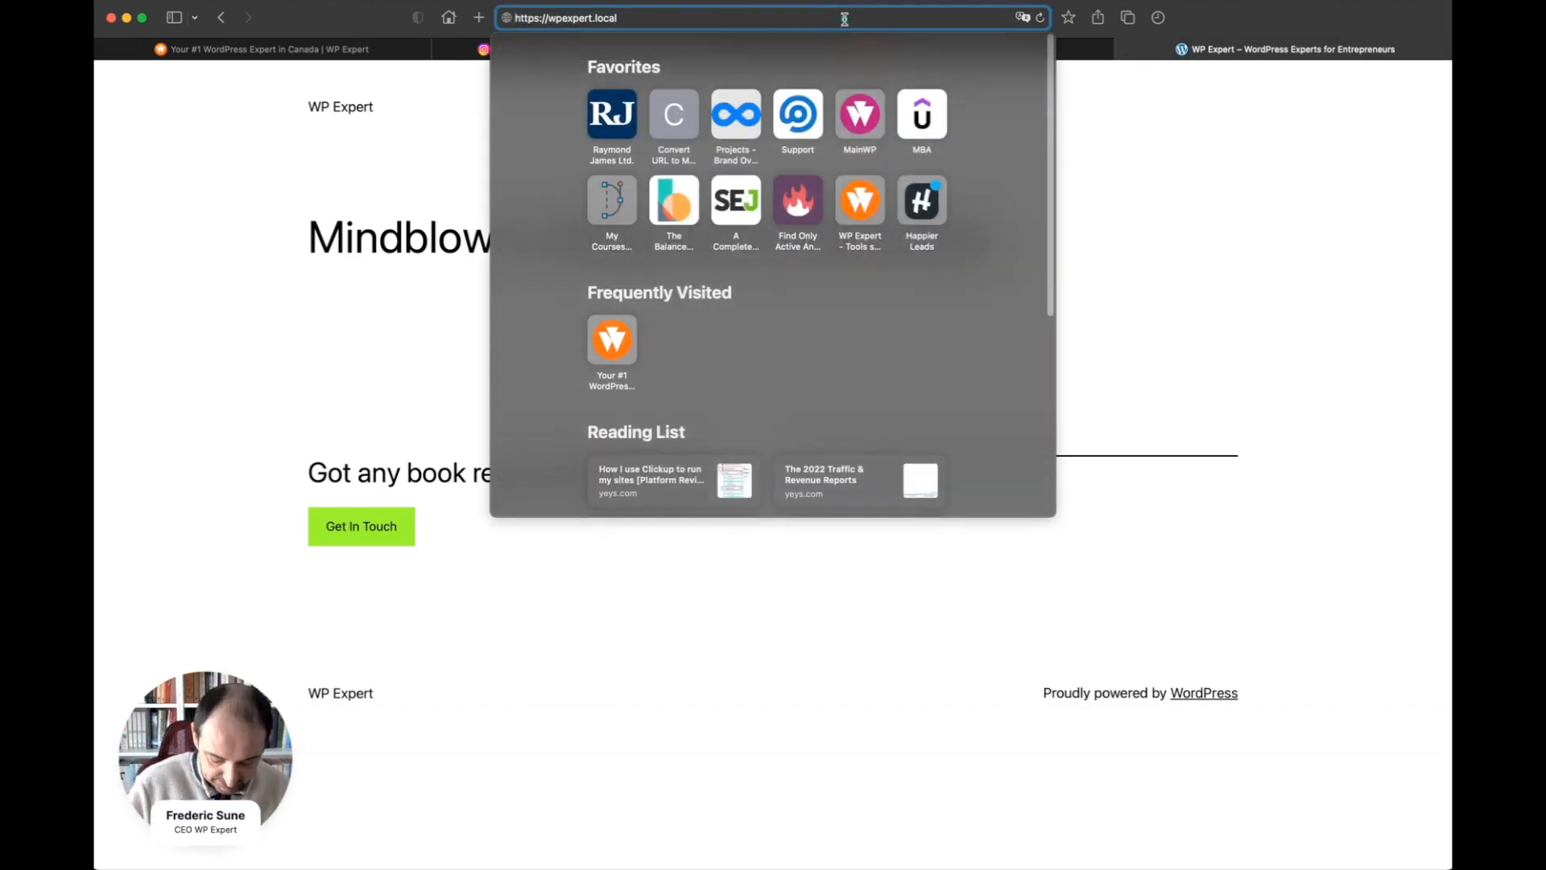
pyautogui.write('/wp-login')
pyautogui.press('Return')
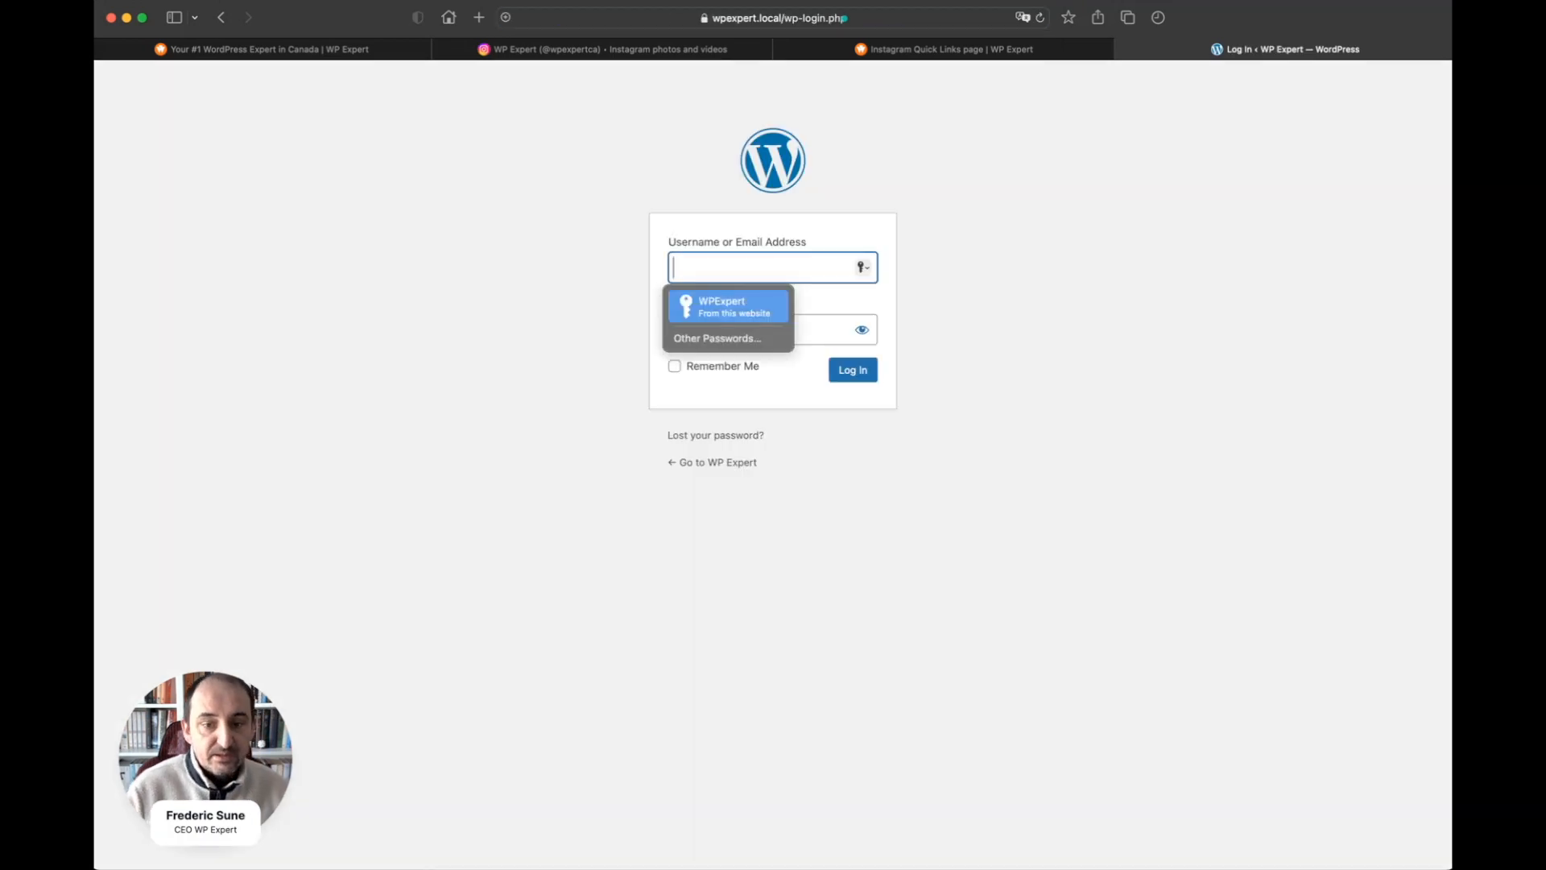
pyautogui.click(713, 314)
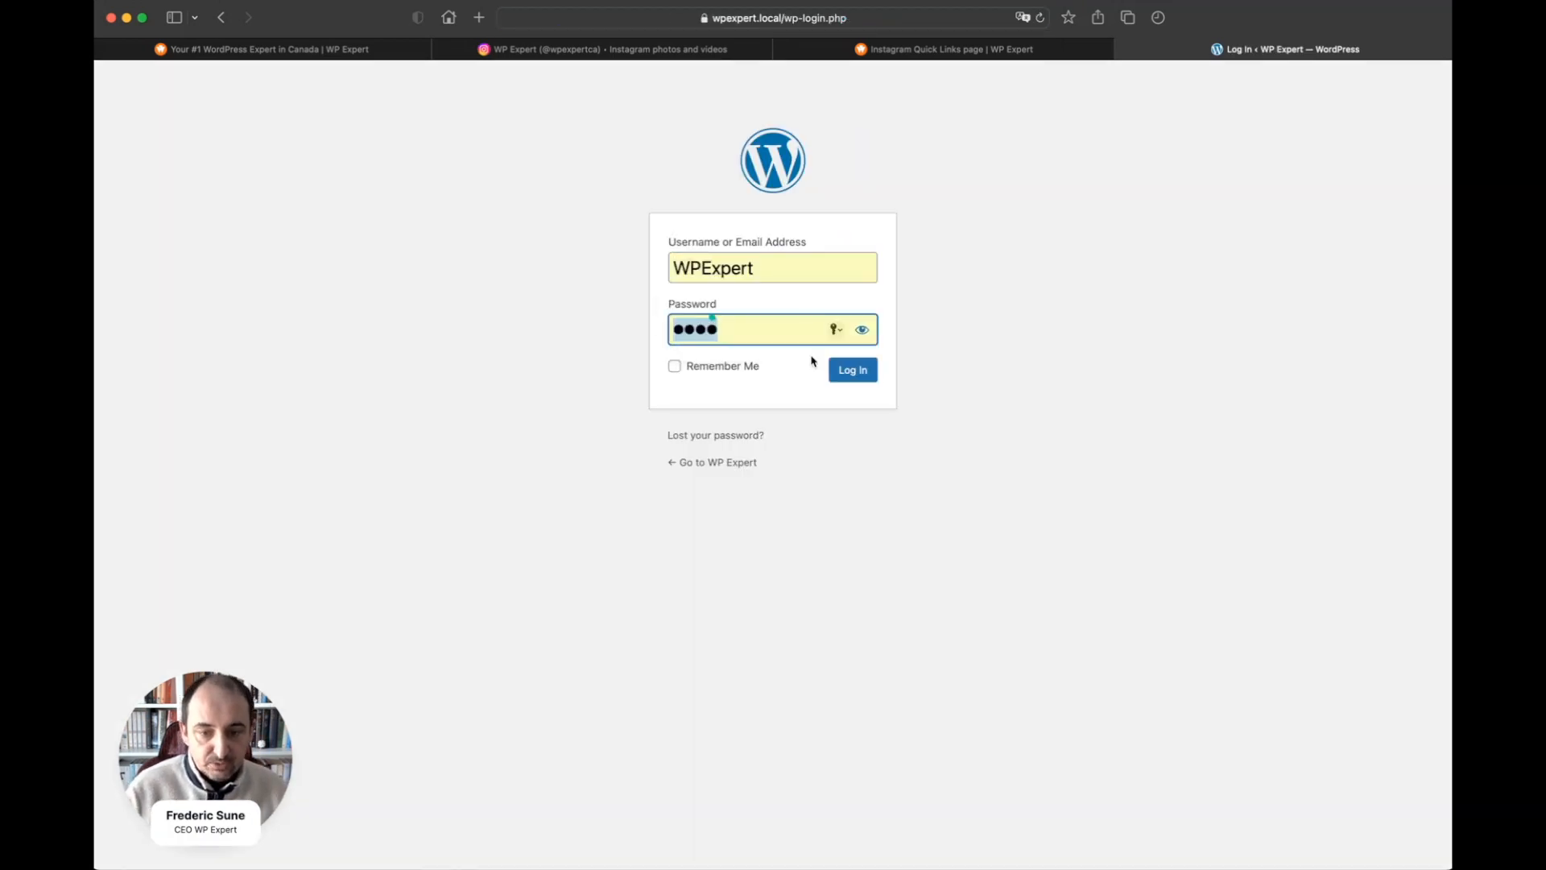
pyautogui.click(853, 379)
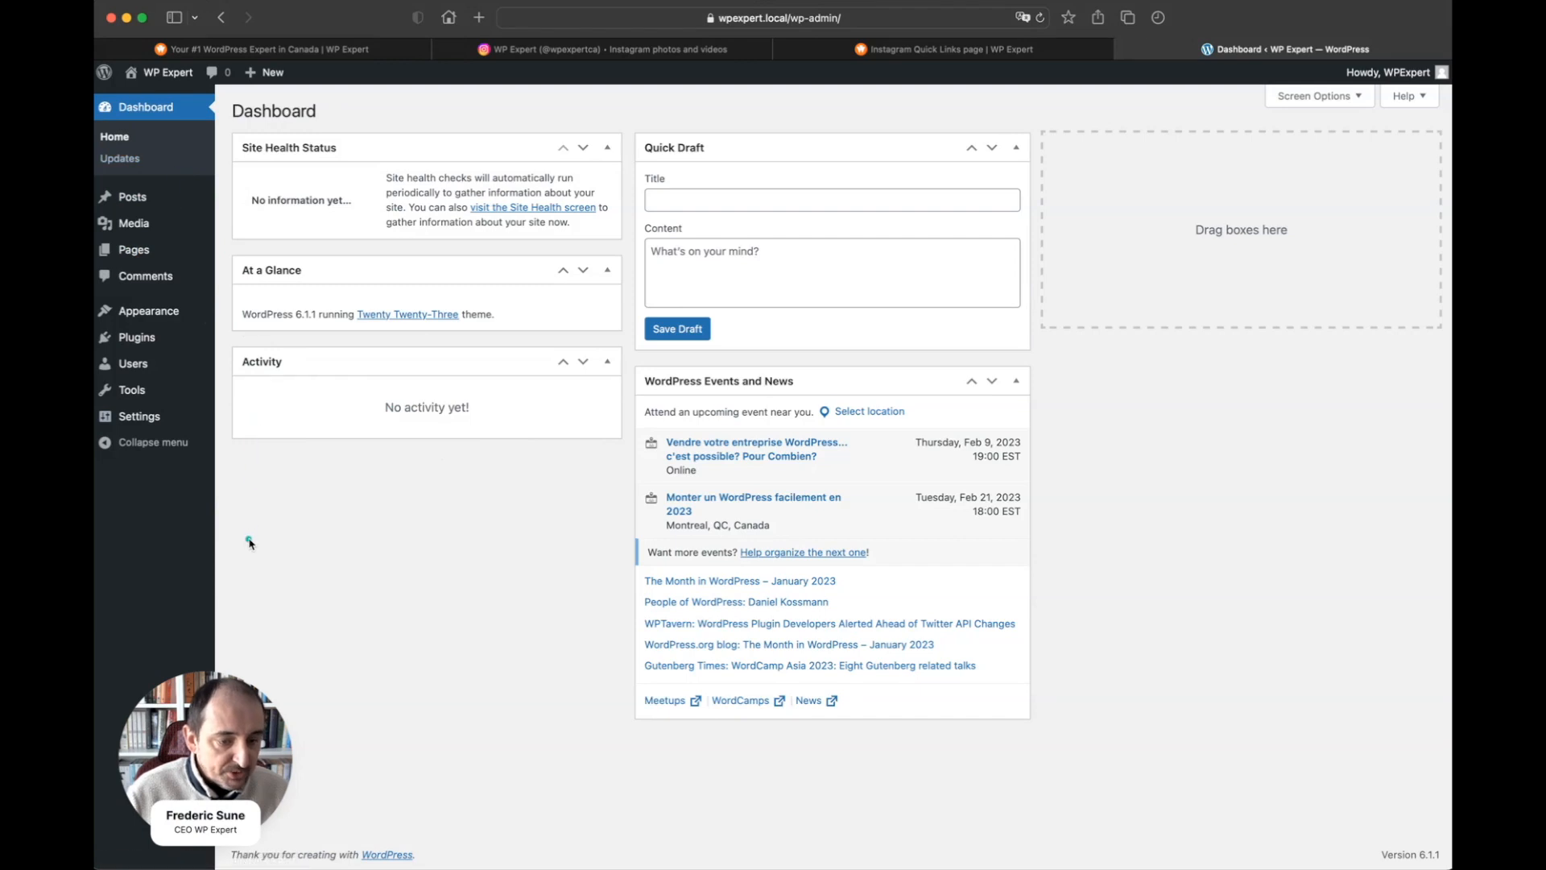
# - Create a new page titled "Link in the Bio"
pyautogui.moveTo(161, 414)
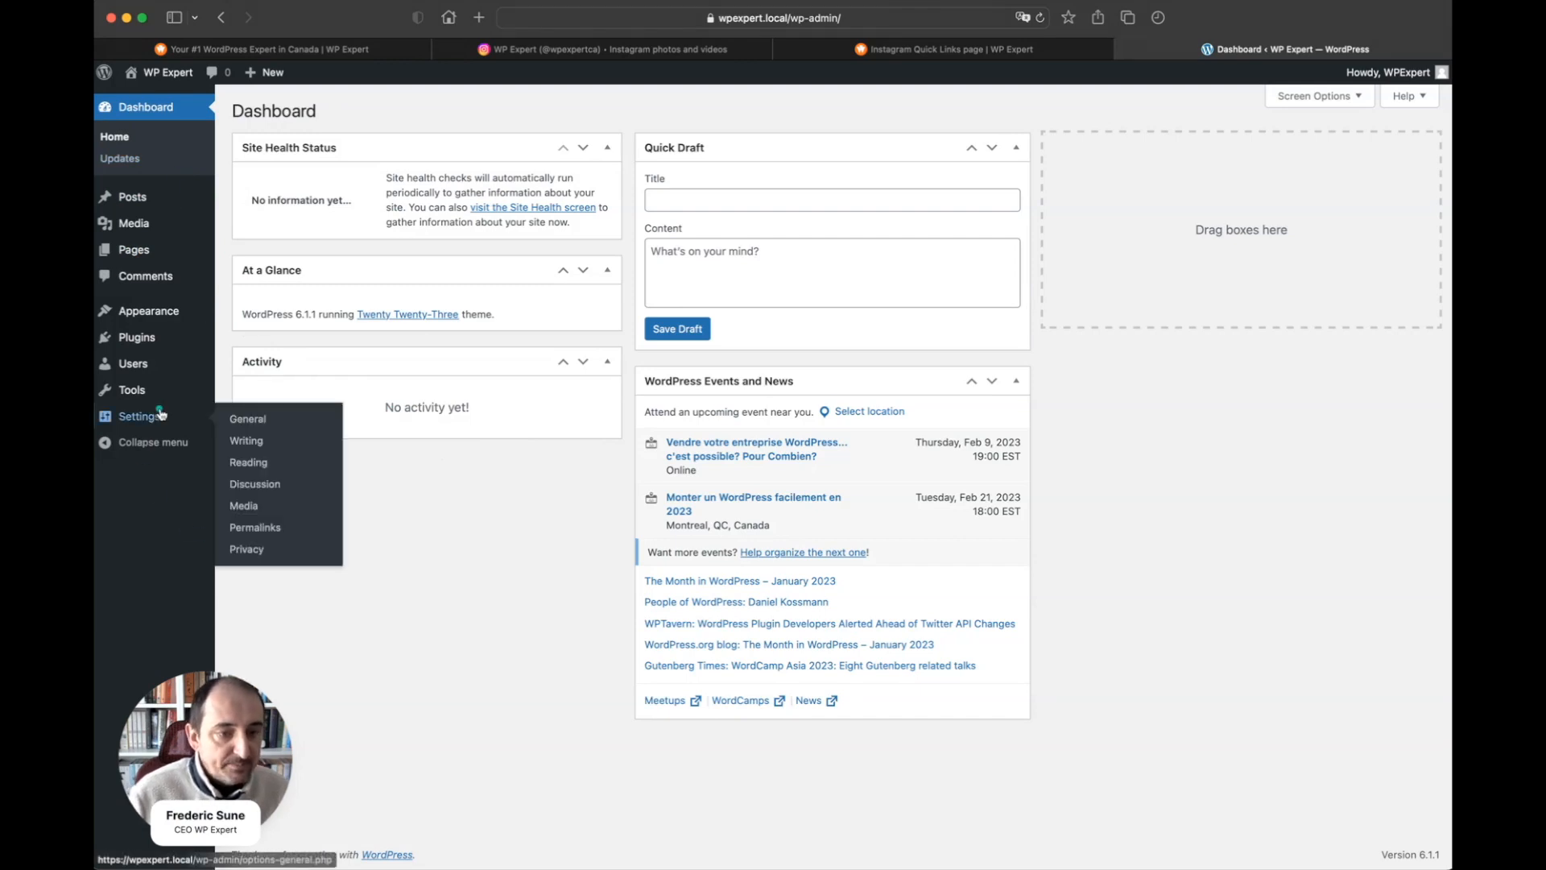
pyautogui.moveTo(133, 249)
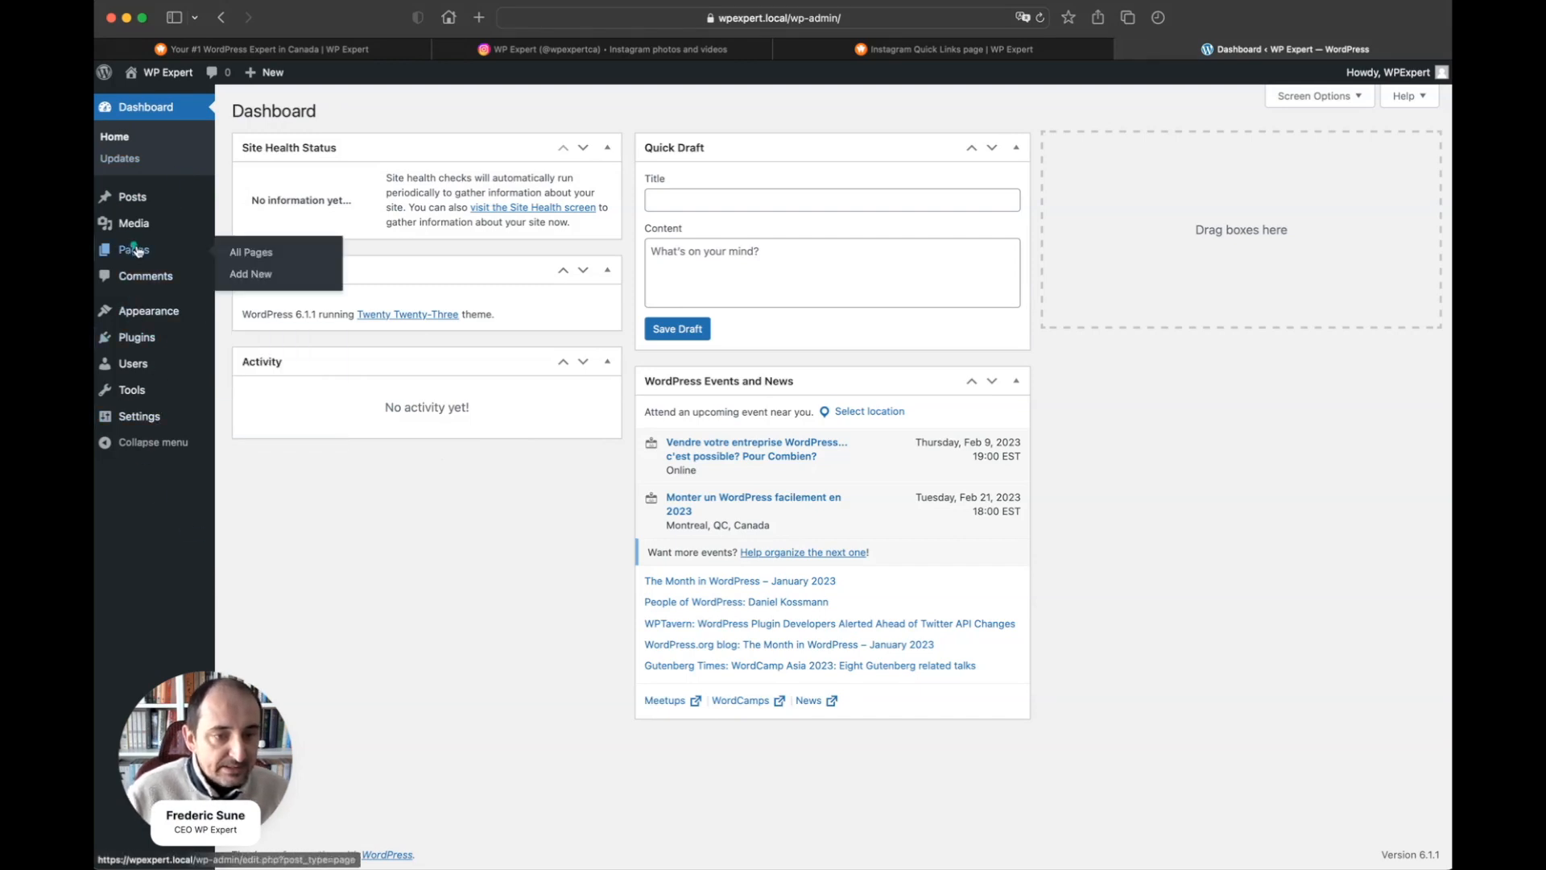
pyautogui.click(256, 275)
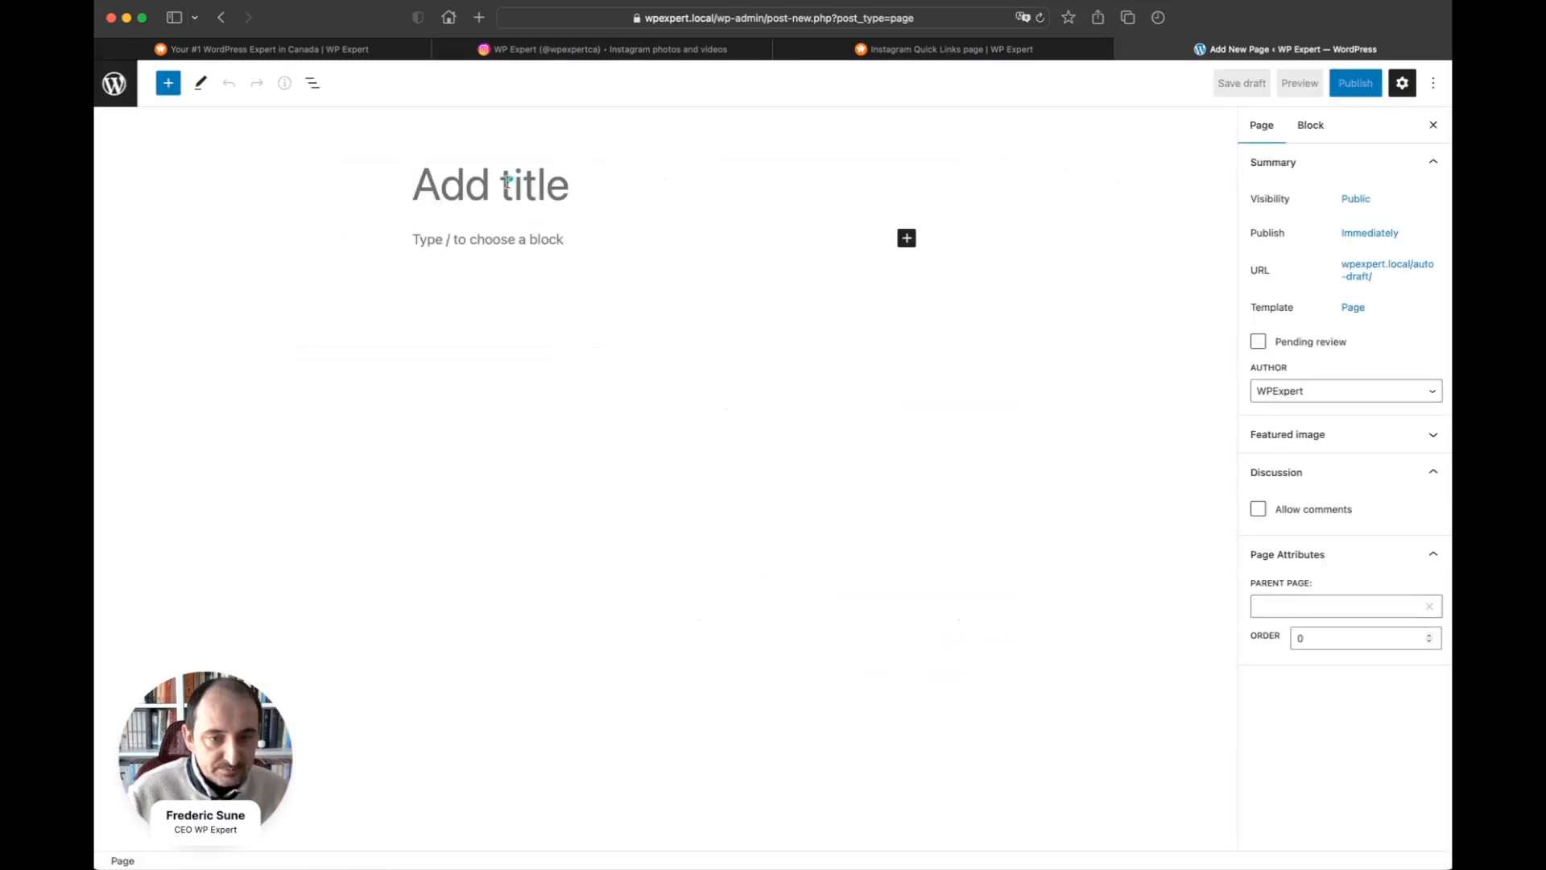
pyautogui.write('Lin')
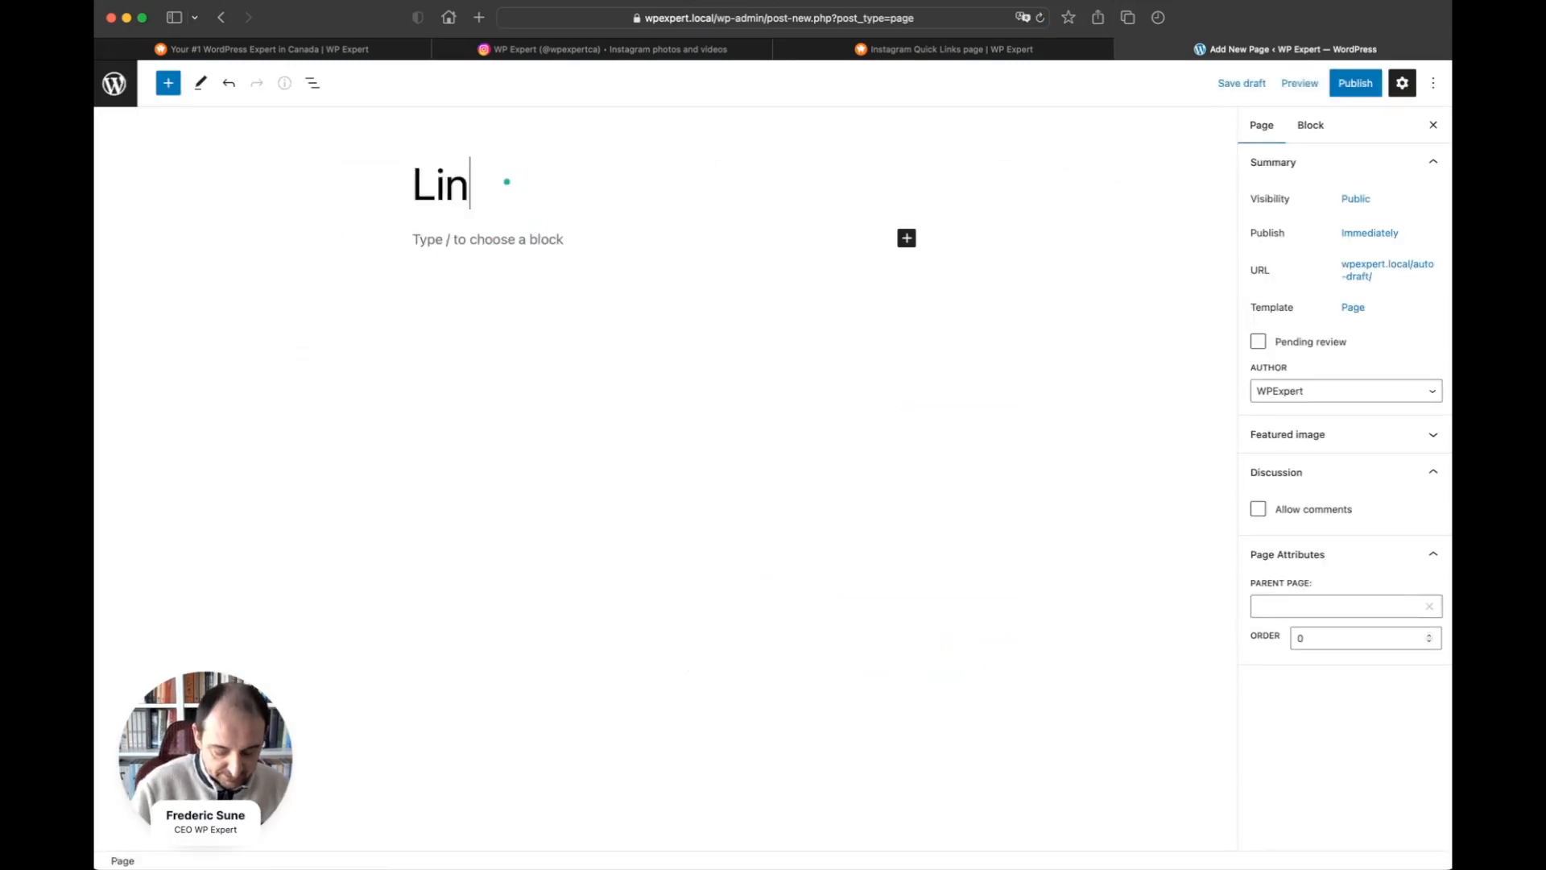
pyautogui.write('k in the Bio')
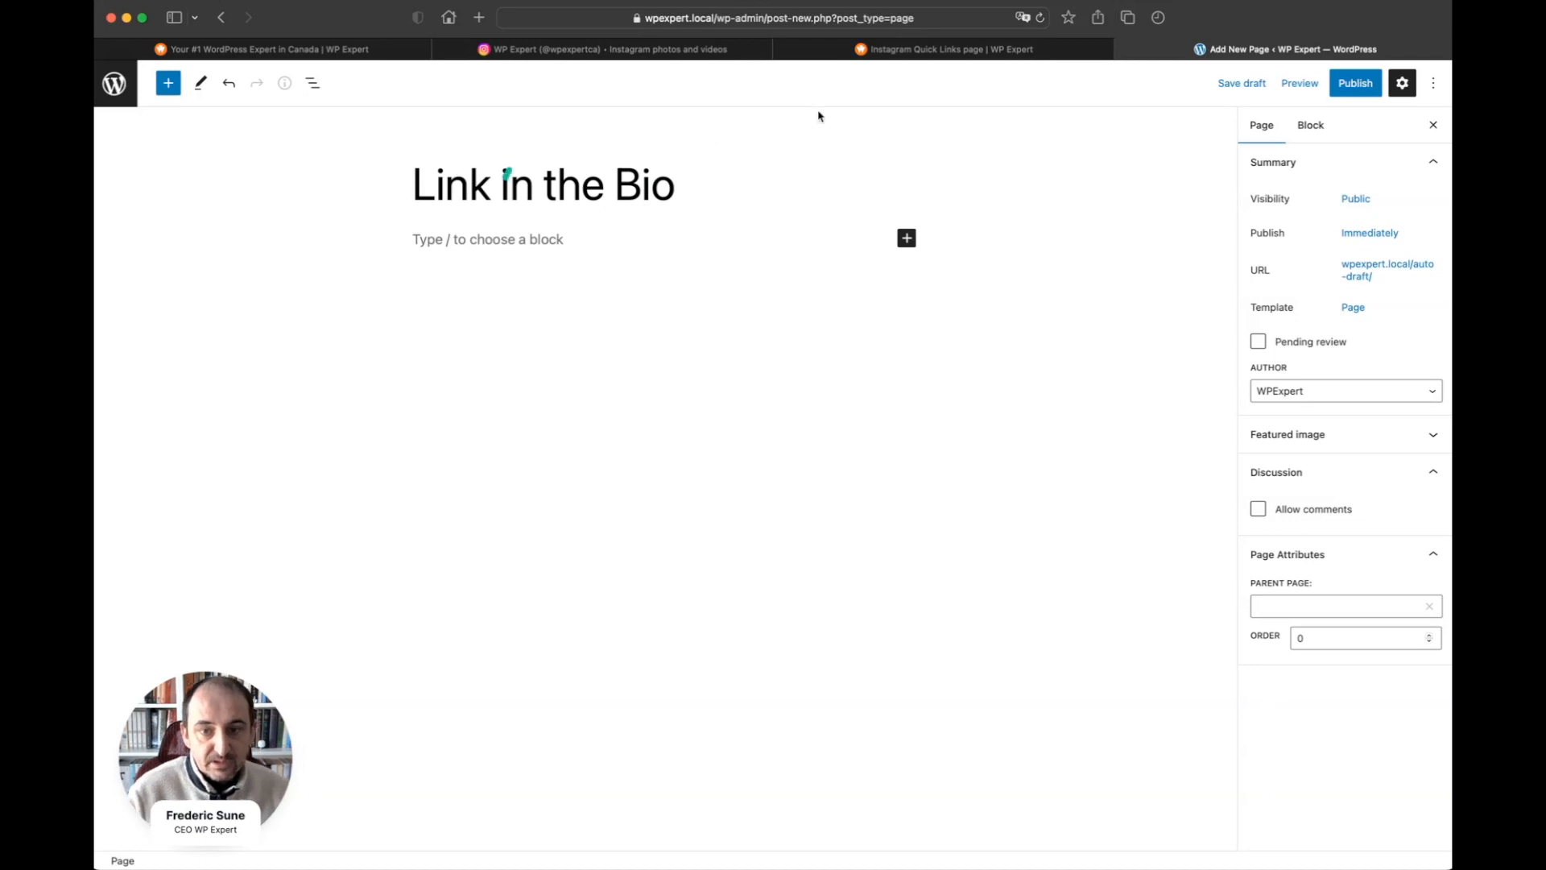
# - Review the layout of the example Instagram quick-links page and return to the new page's editor
pyautogui.click(915, 53)
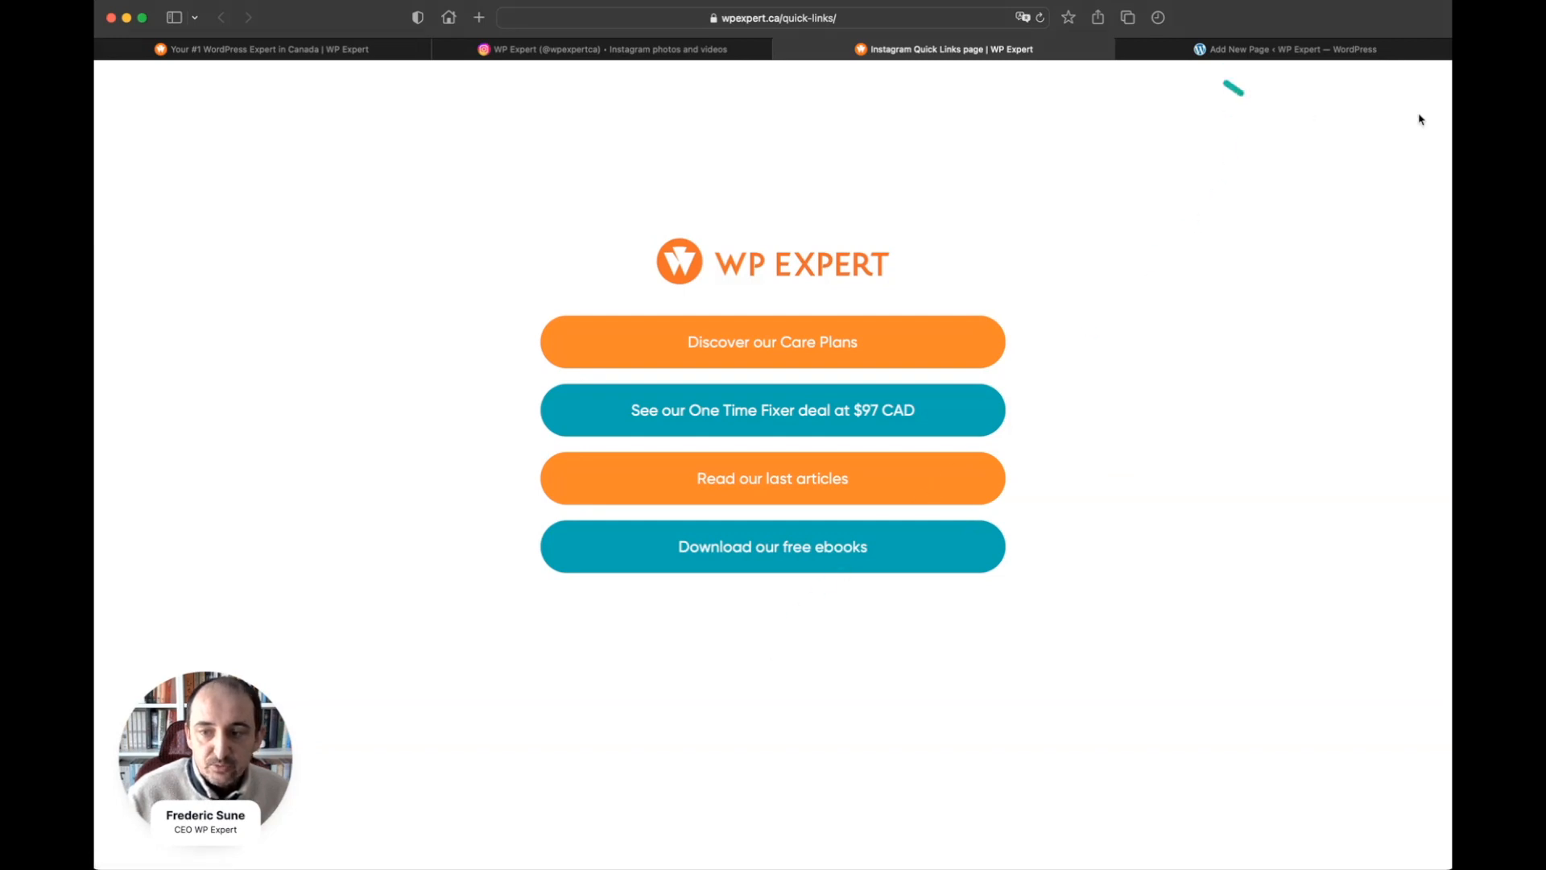
pyautogui.moveTo(1447, 134)
pyautogui.mouseDown()
pyautogui.moveTo(496, 93)
pyautogui.moveTo(838, 105)
pyautogui.moveTo(1452, 161)
pyautogui.mouseUp()
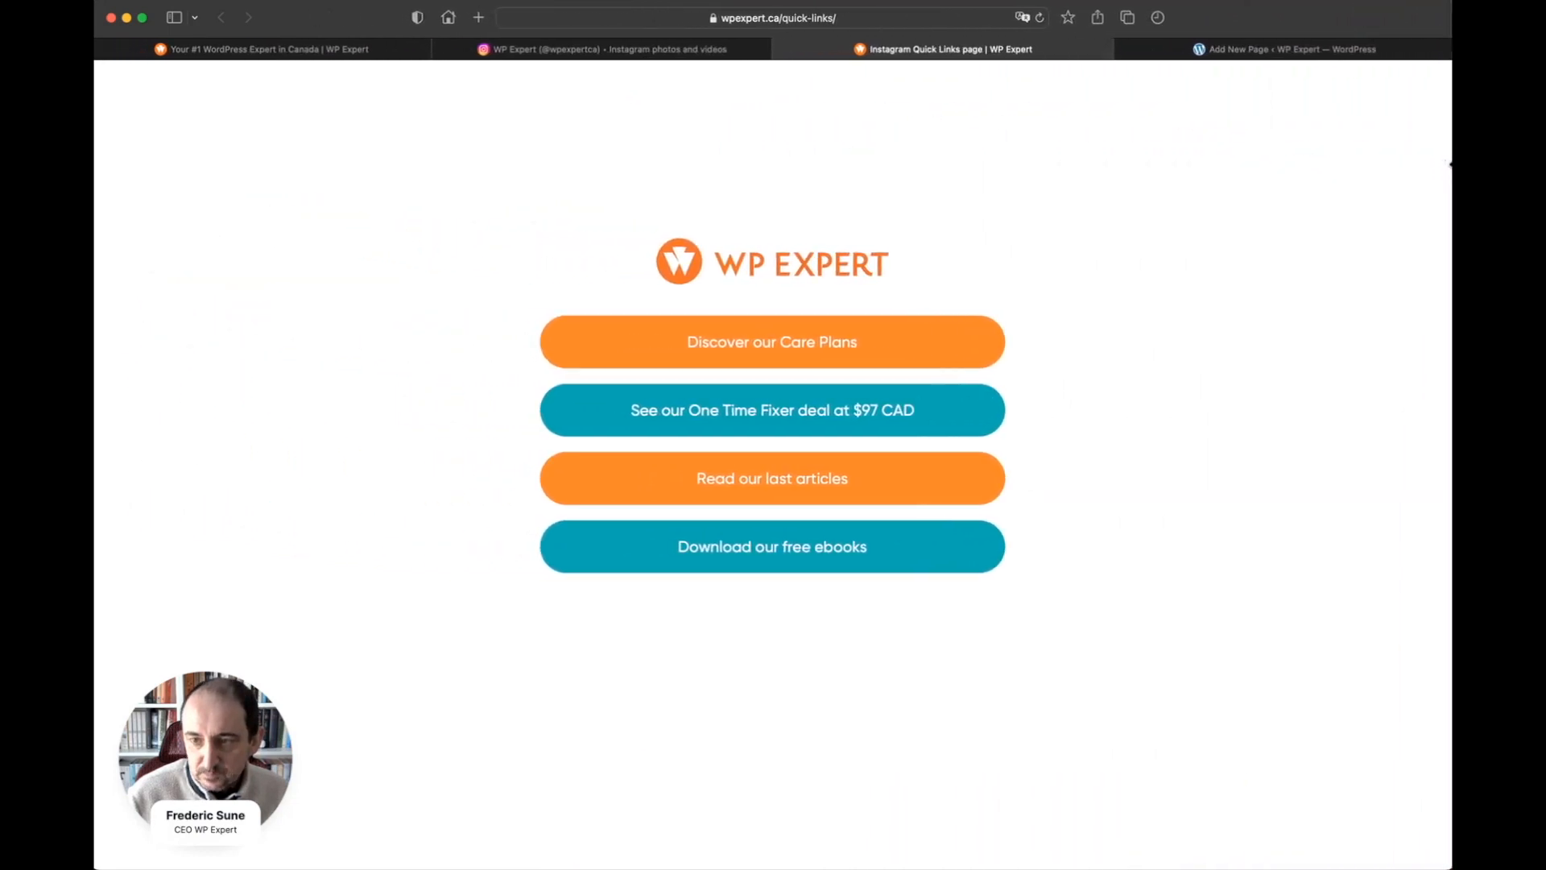
pyautogui.click(1262, 51)
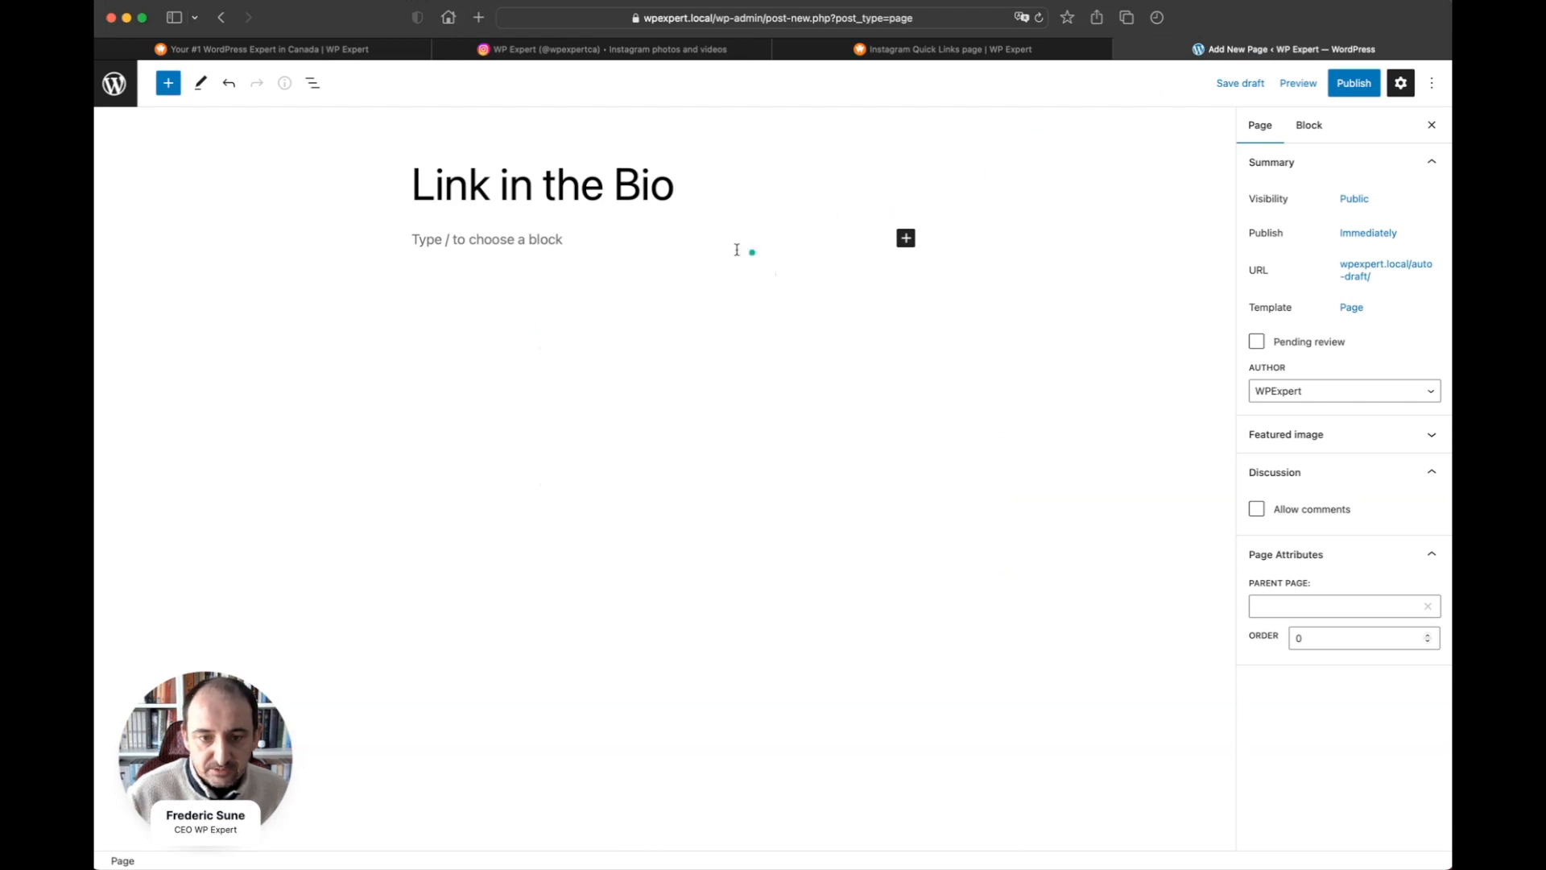
# - Bring up the block suggestions with "/" in the empty paragraph below the title
pyautogui.click(543, 241)
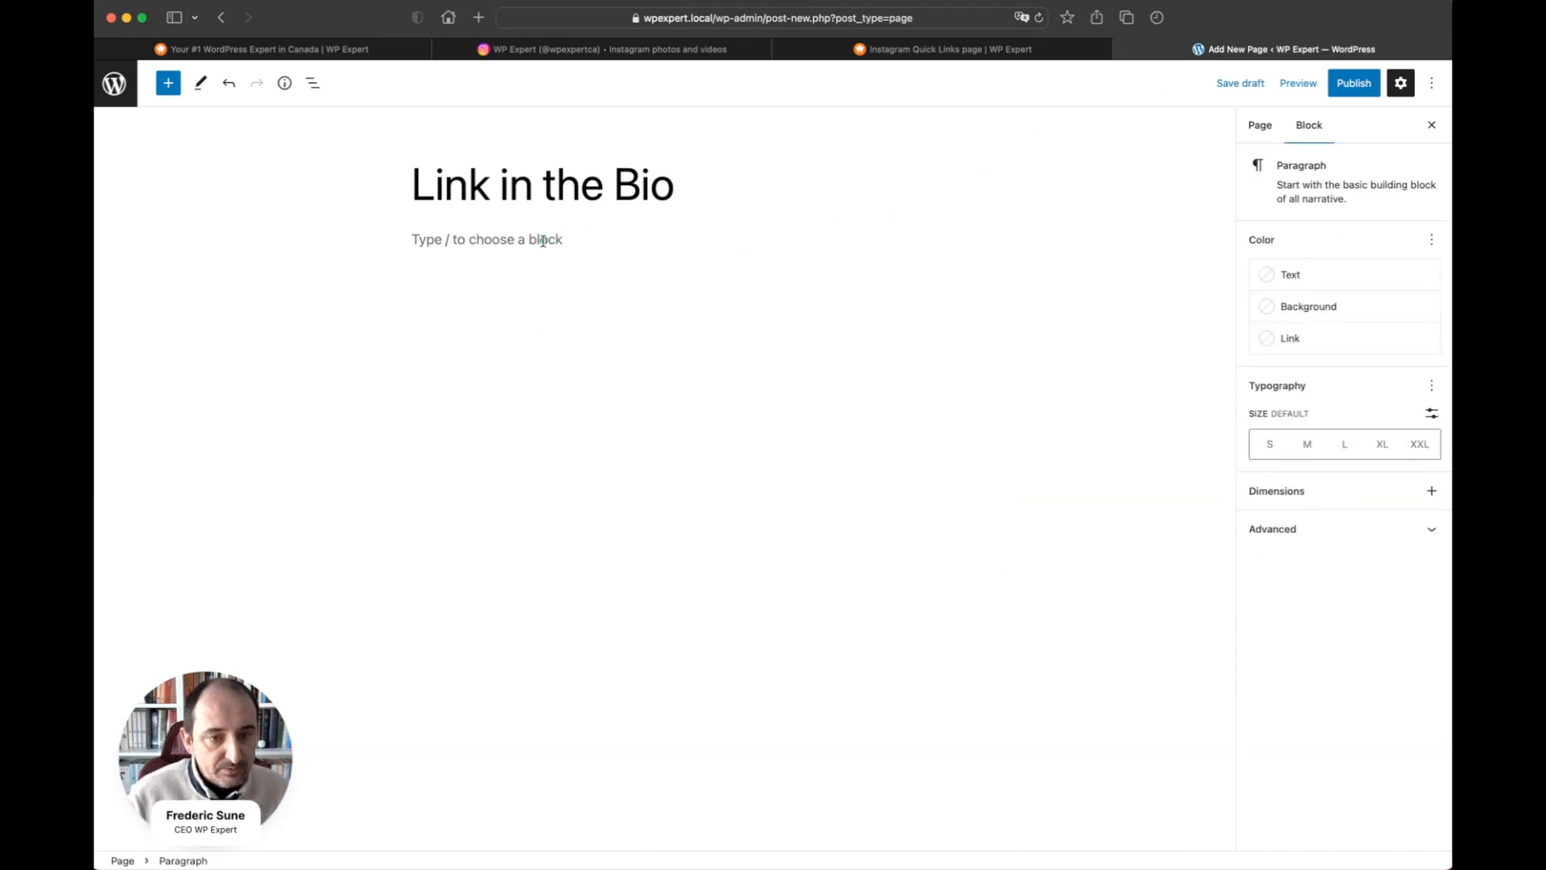
pyautogui.write('/')
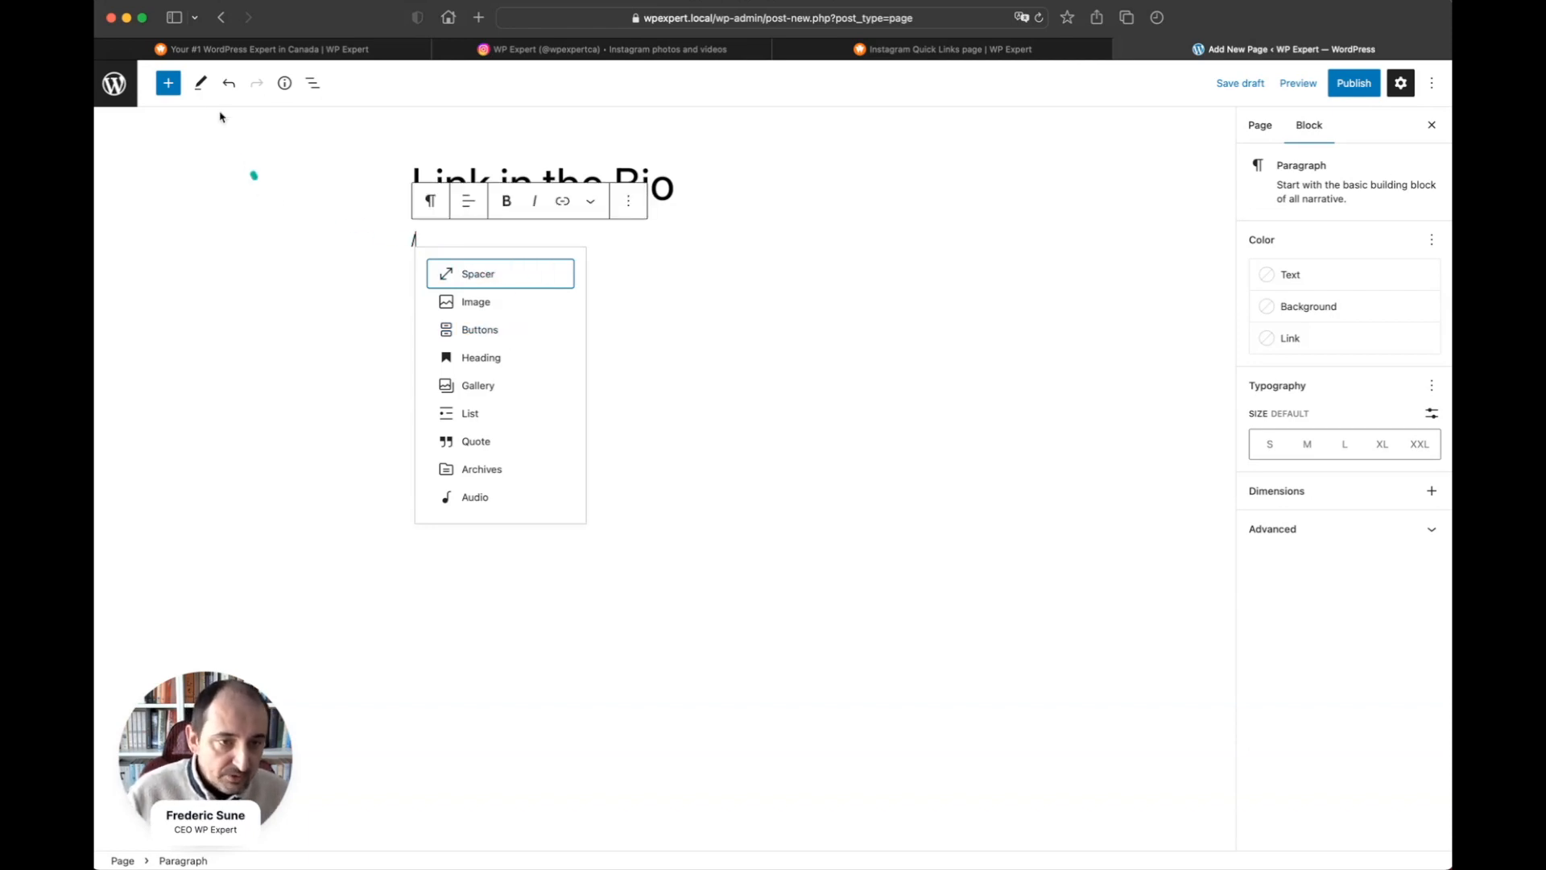
# - Search the full block library for "sp", clear the search and browse the available blocks
pyautogui.click(169, 84)
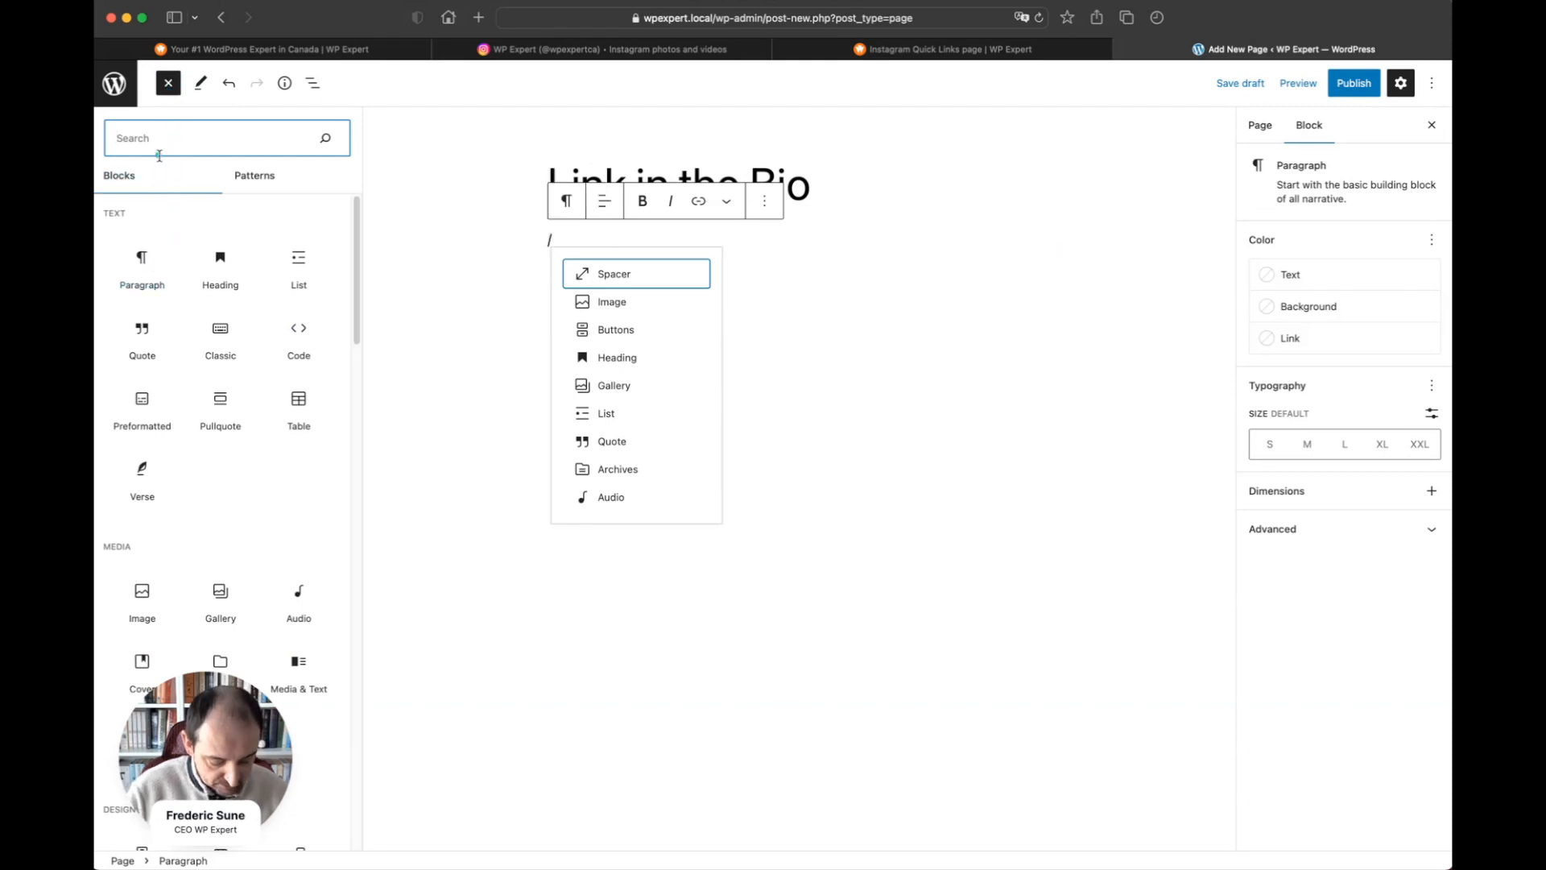
pyautogui.write('sp')
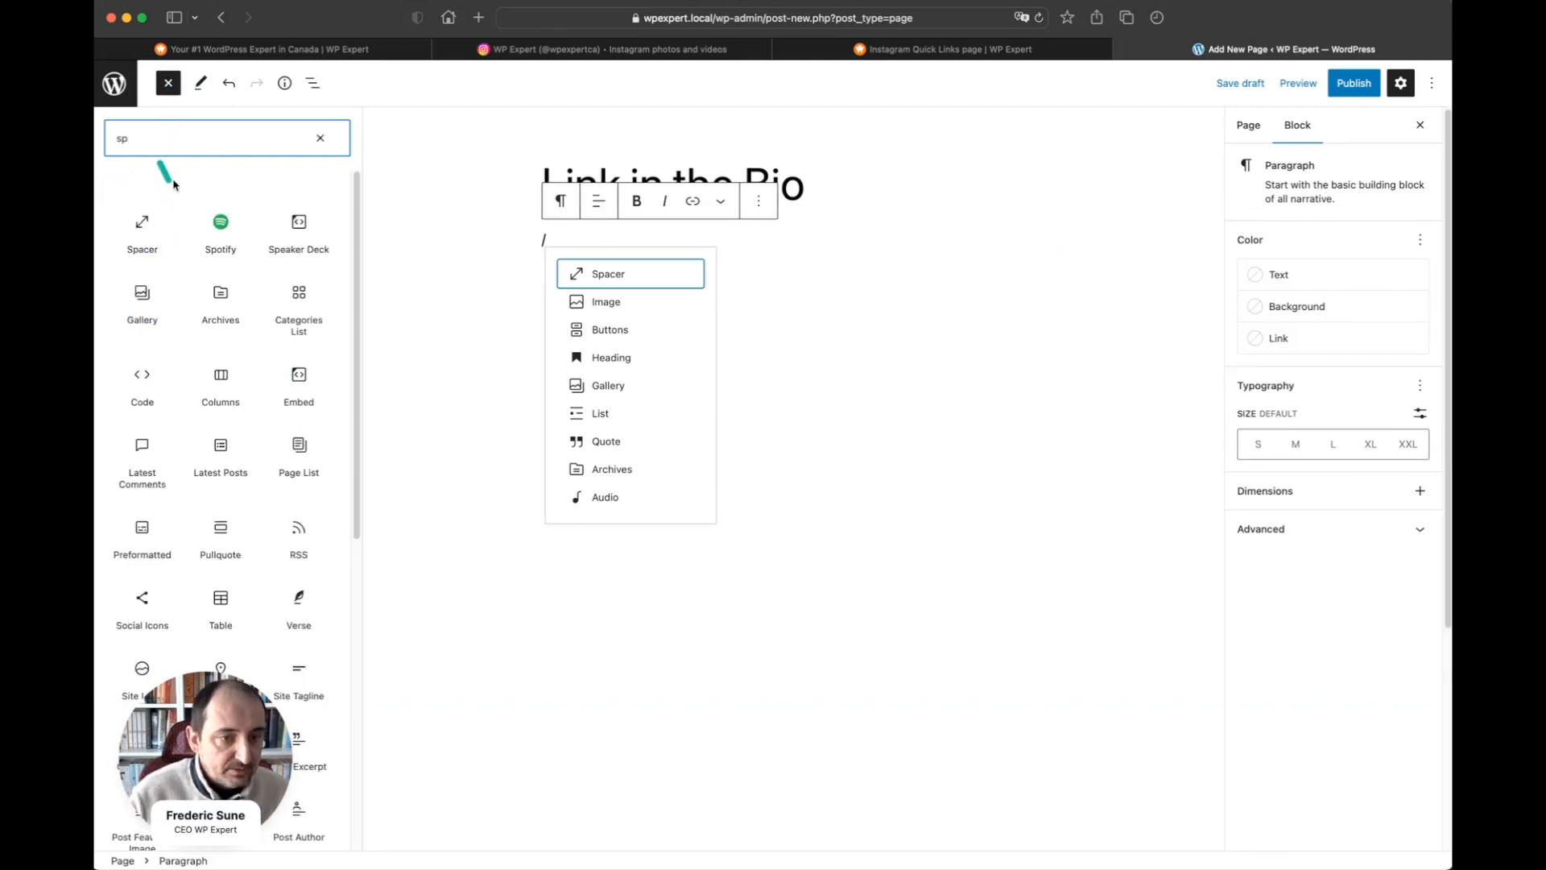
pyautogui.click(320, 137)
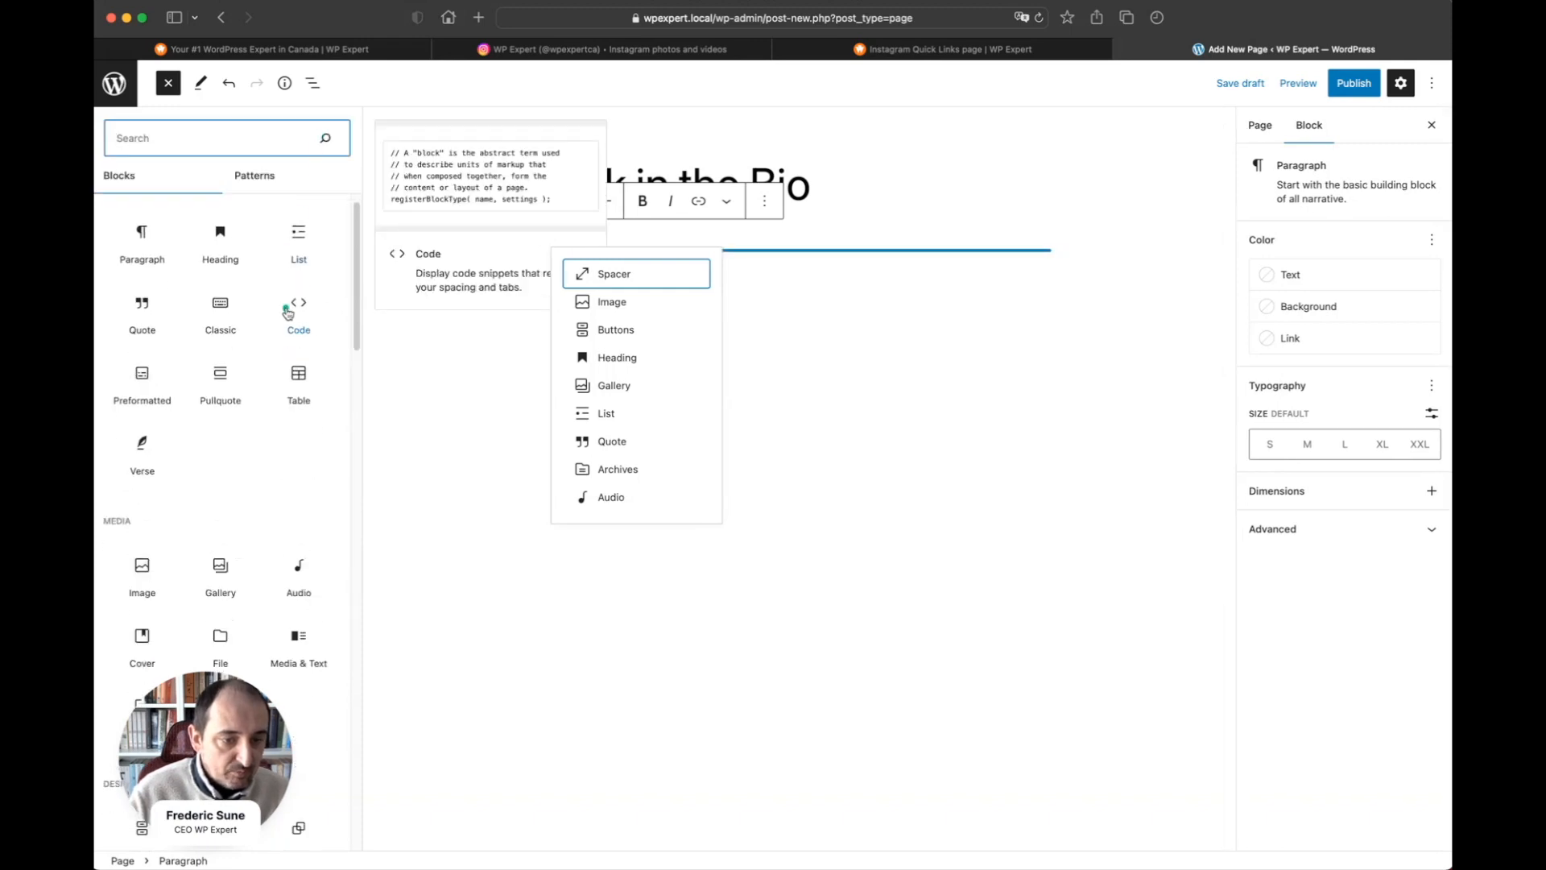
pyautogui.scroll(-15, 287, 313)
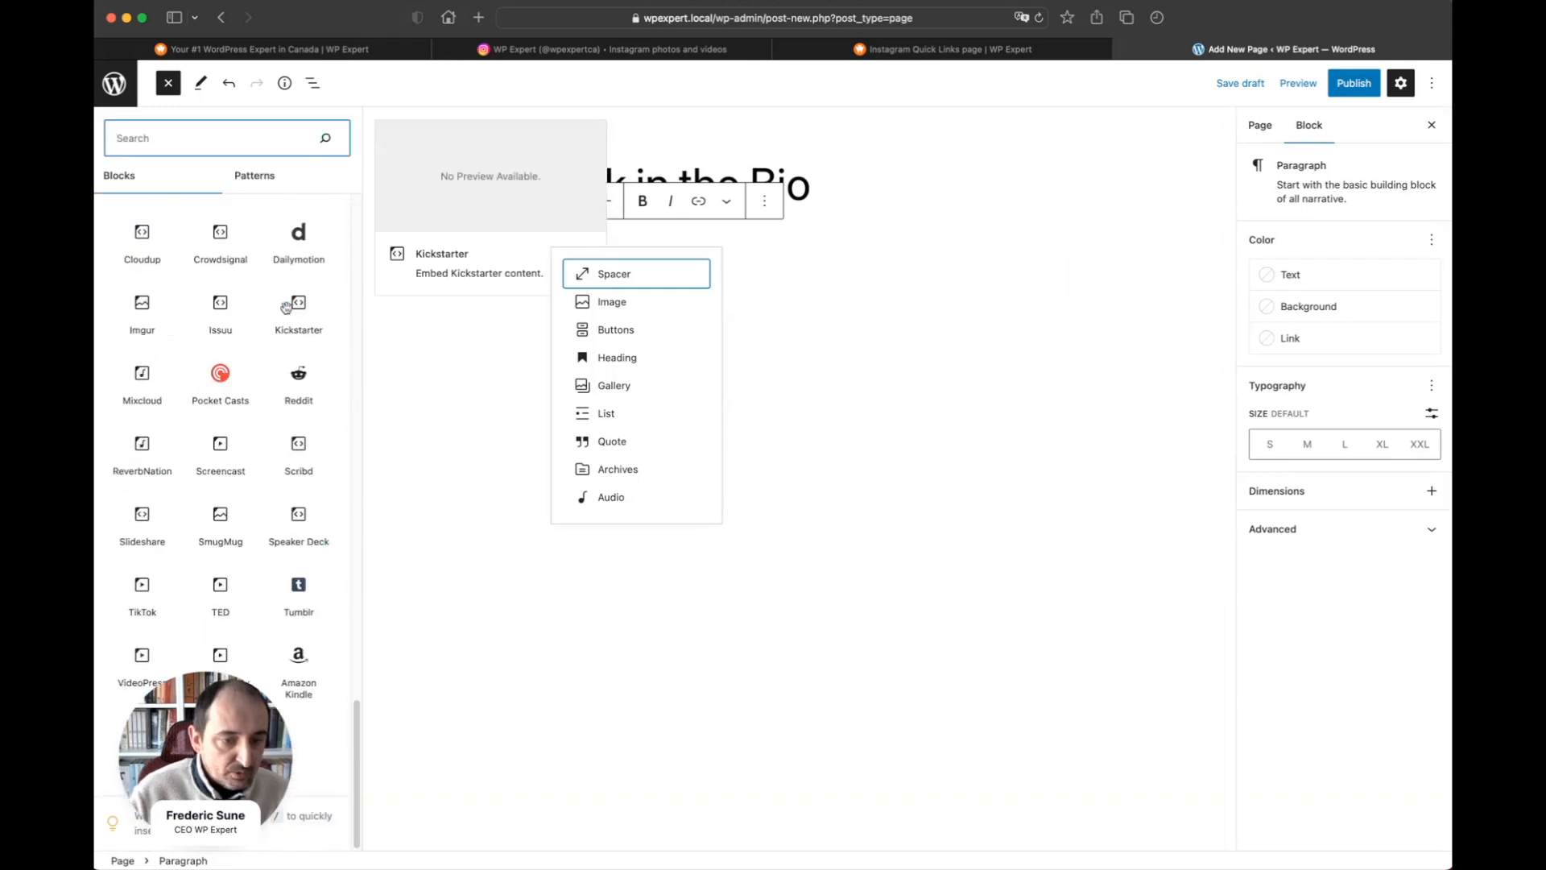
pyautogui.scroll(15, 287, 311)
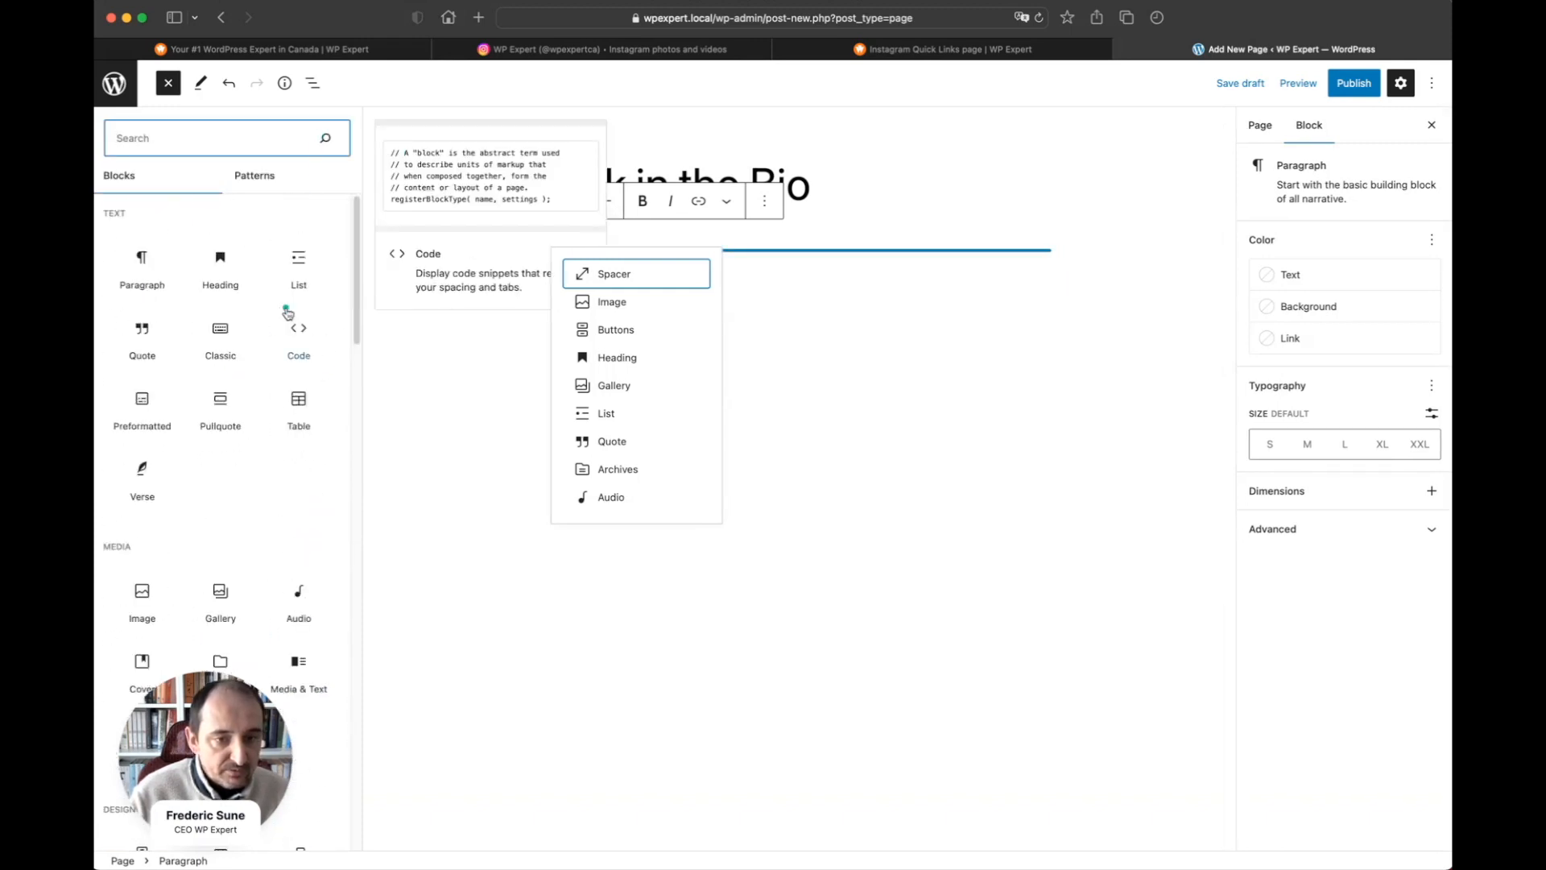
# - Show the page's List View and insert a Spacer block below the title
pyautogui.click(313, 87)
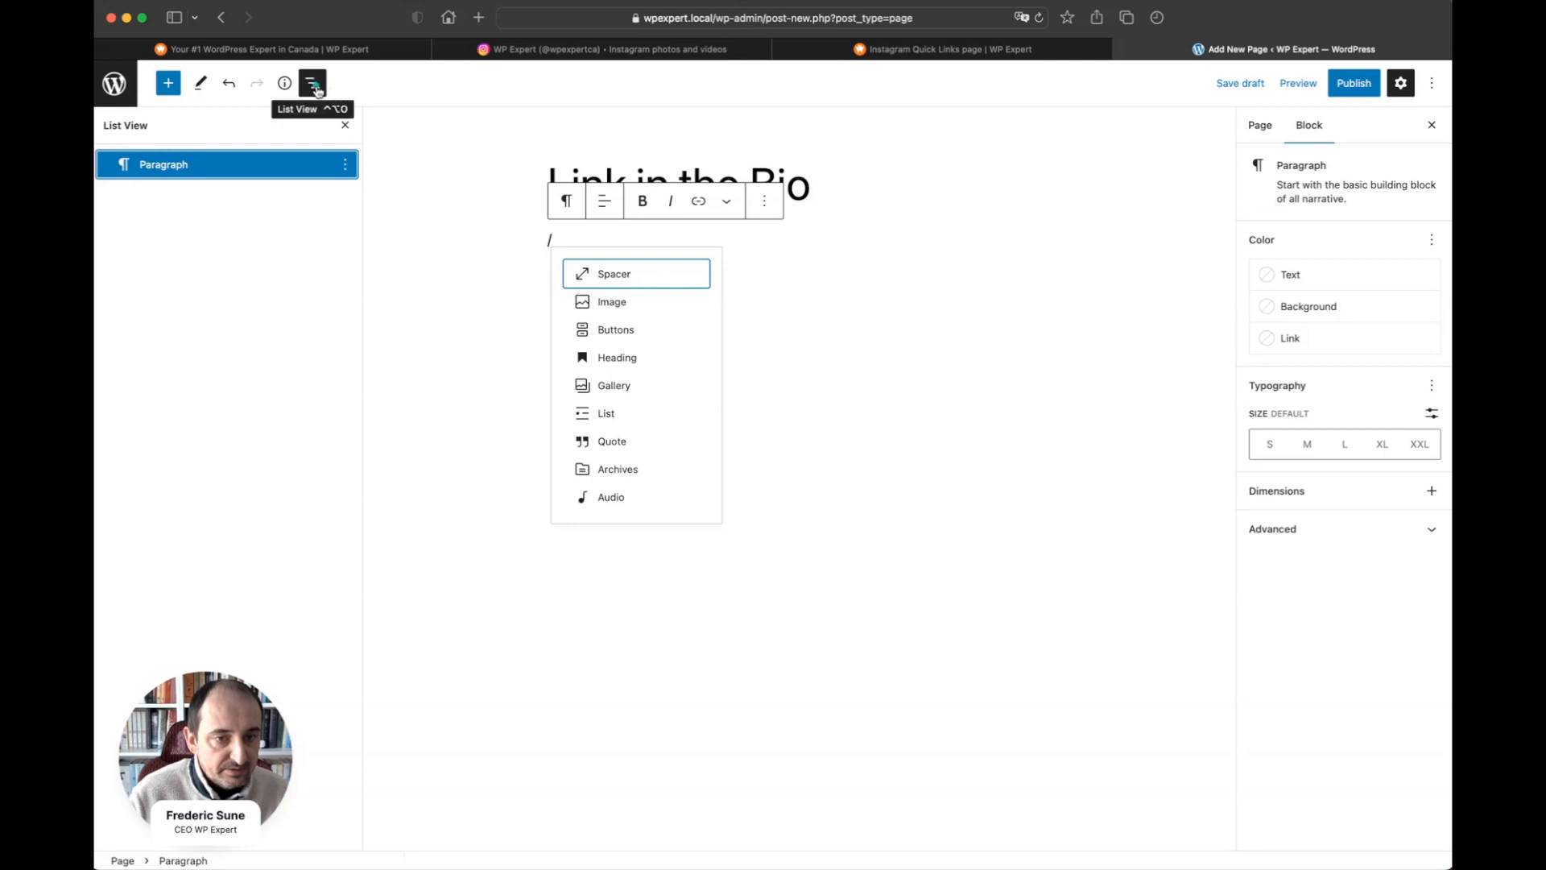
pyautogui.click(592, 278)
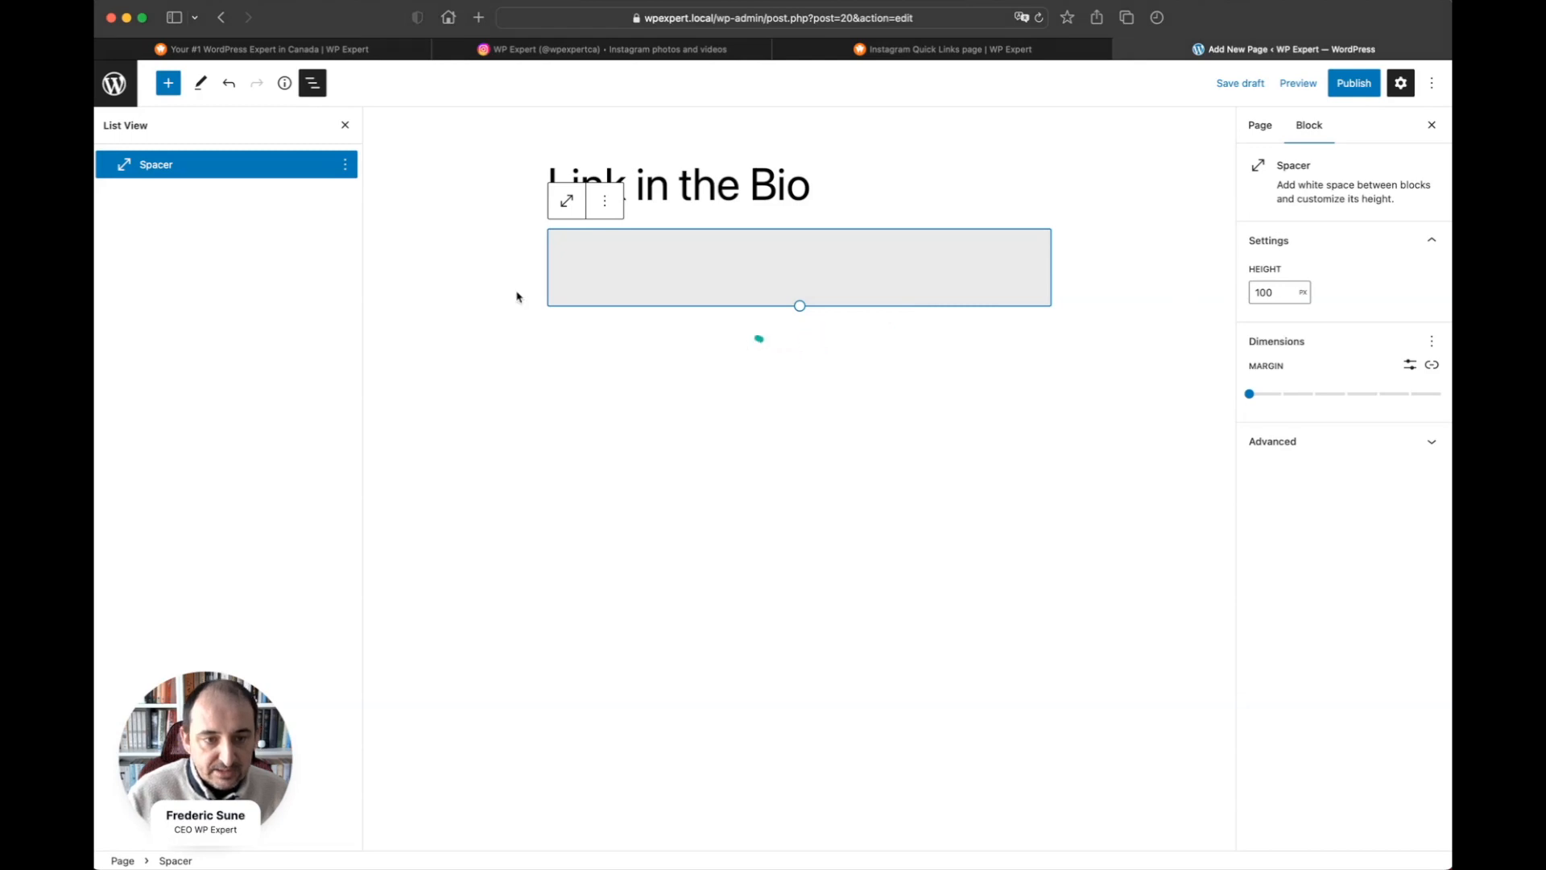
# - Add an Image block below the spacer and select the WPEXPERT-RGB.jpg logo in the media library
pyautogui.click(168, 83)
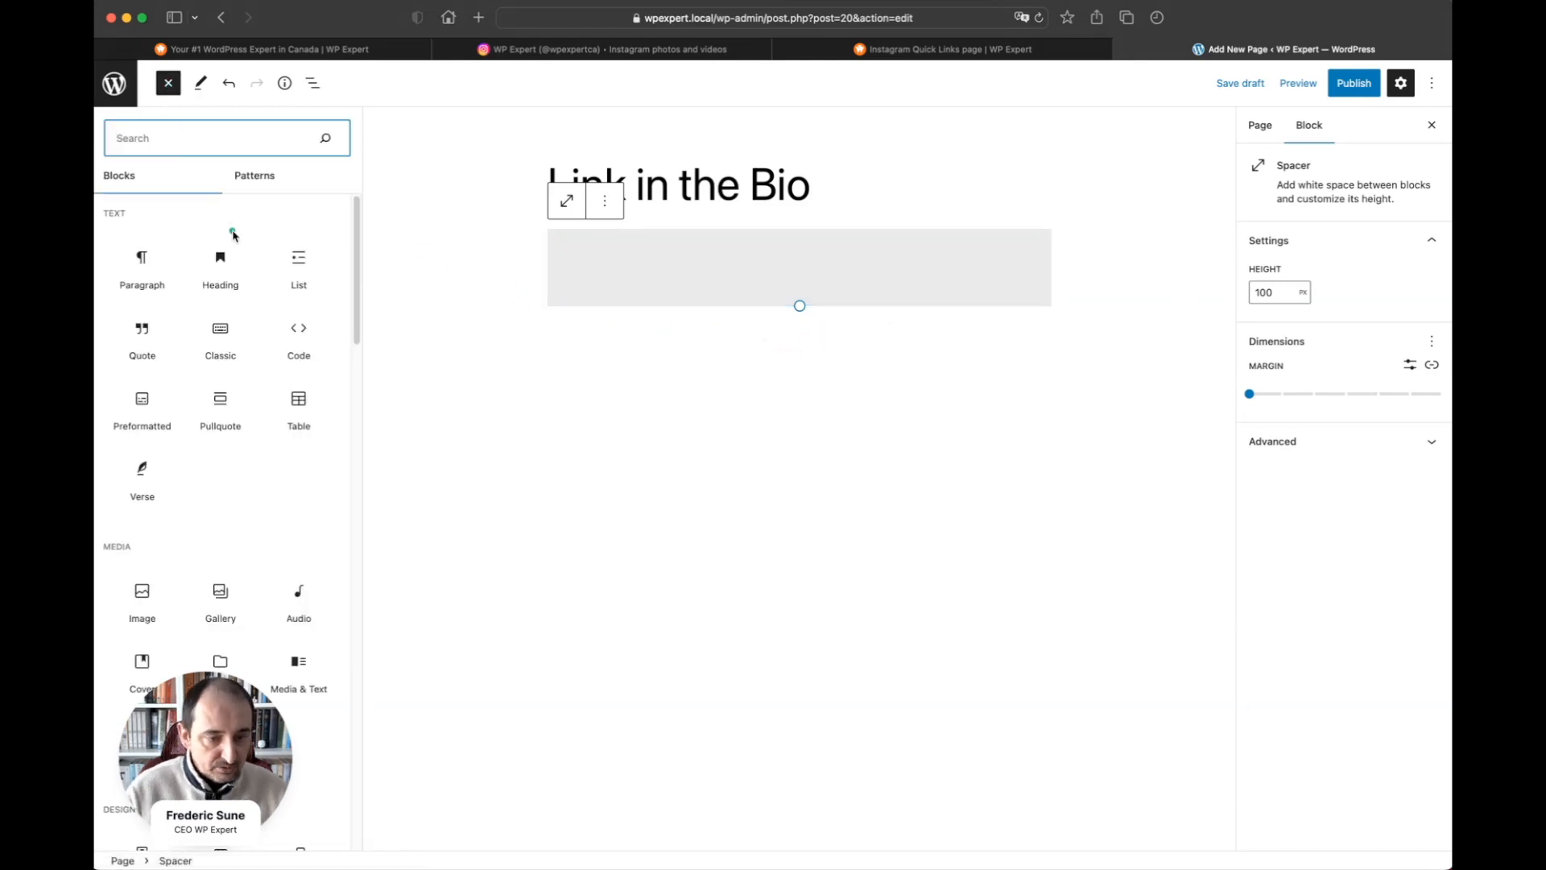
pyautogui.write('im')
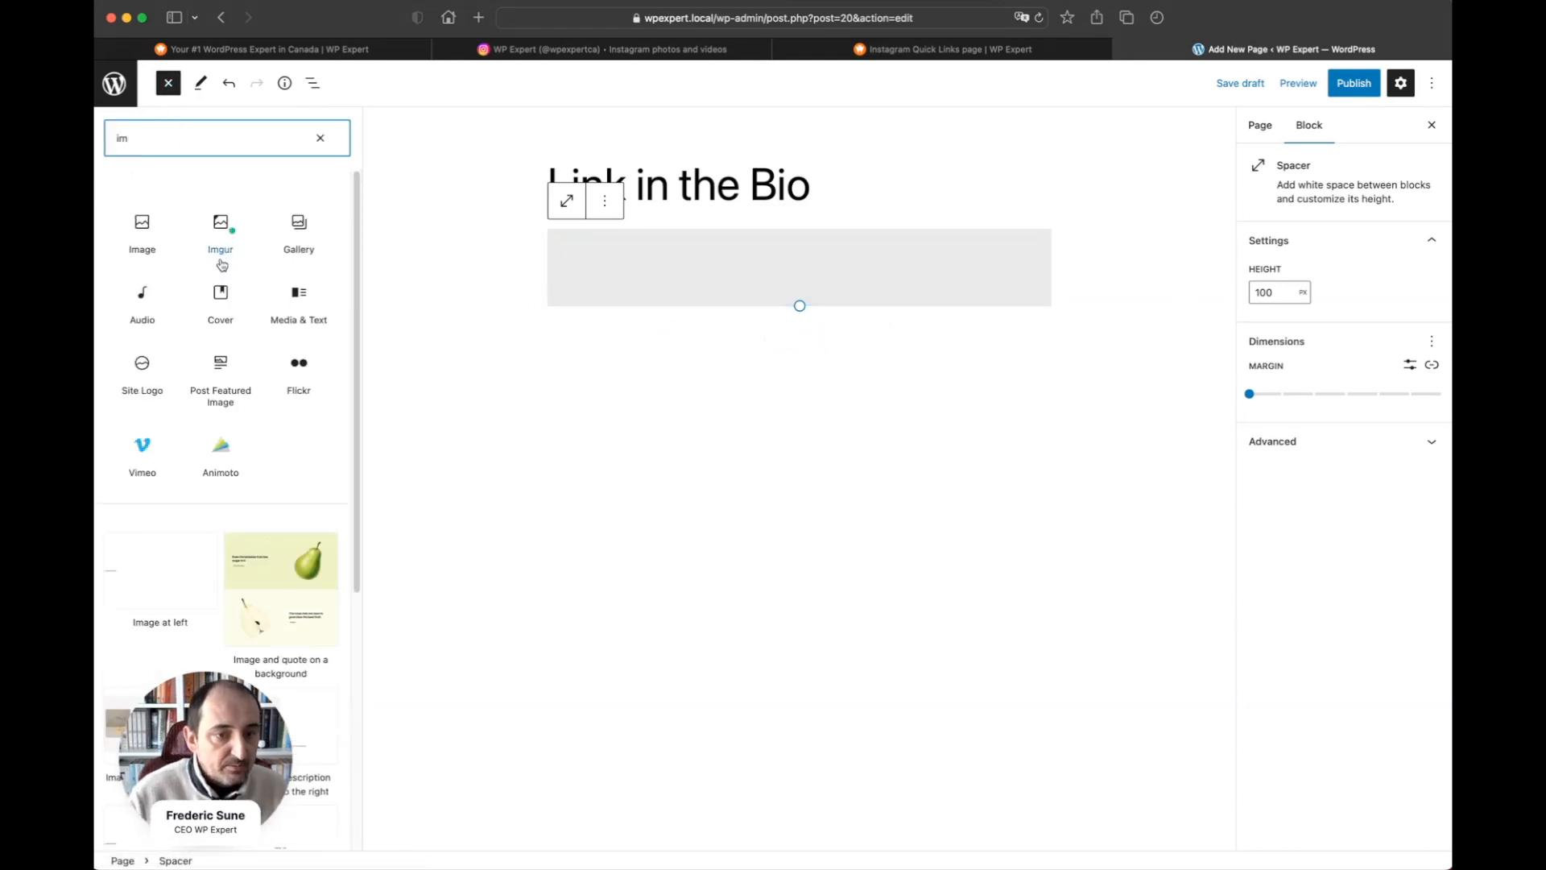
pyautogui.click(141, 225)
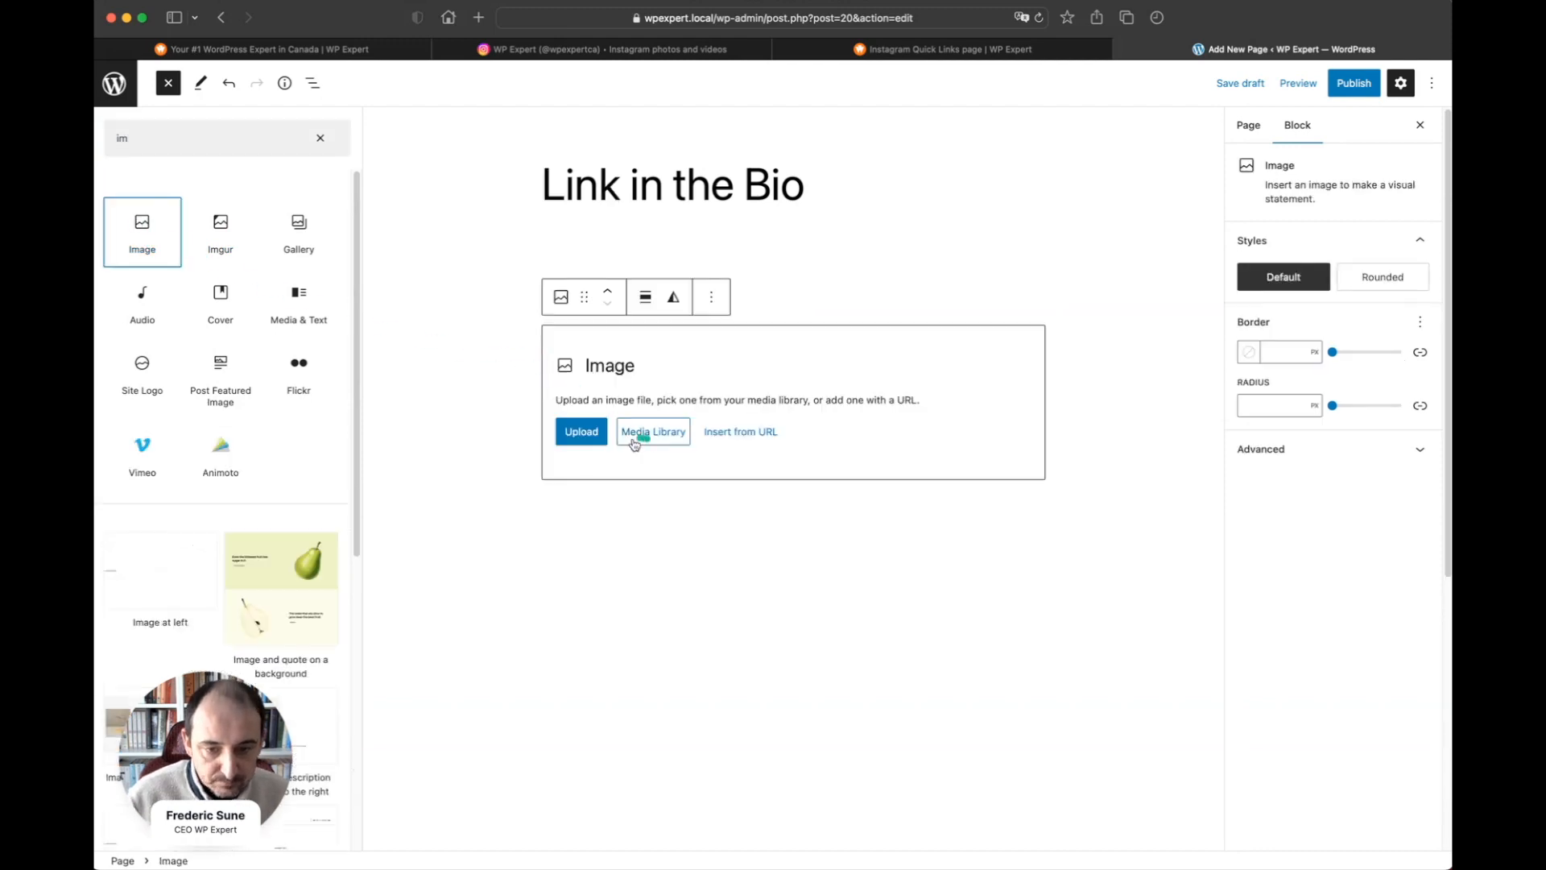
pyautogui.click(665, 438)
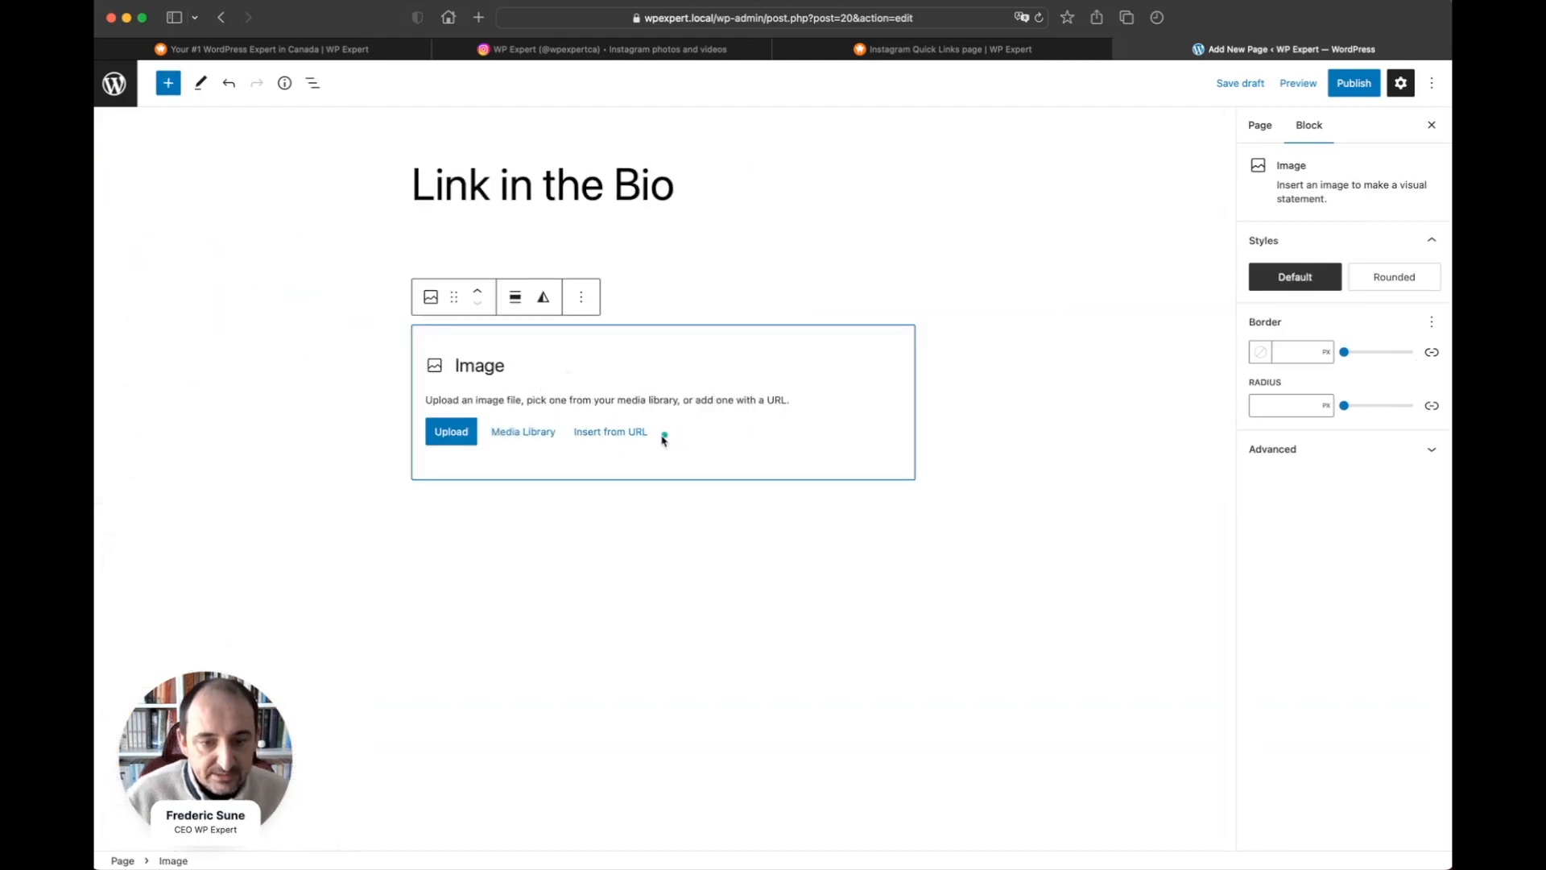
pyautogui.click(515, 438)
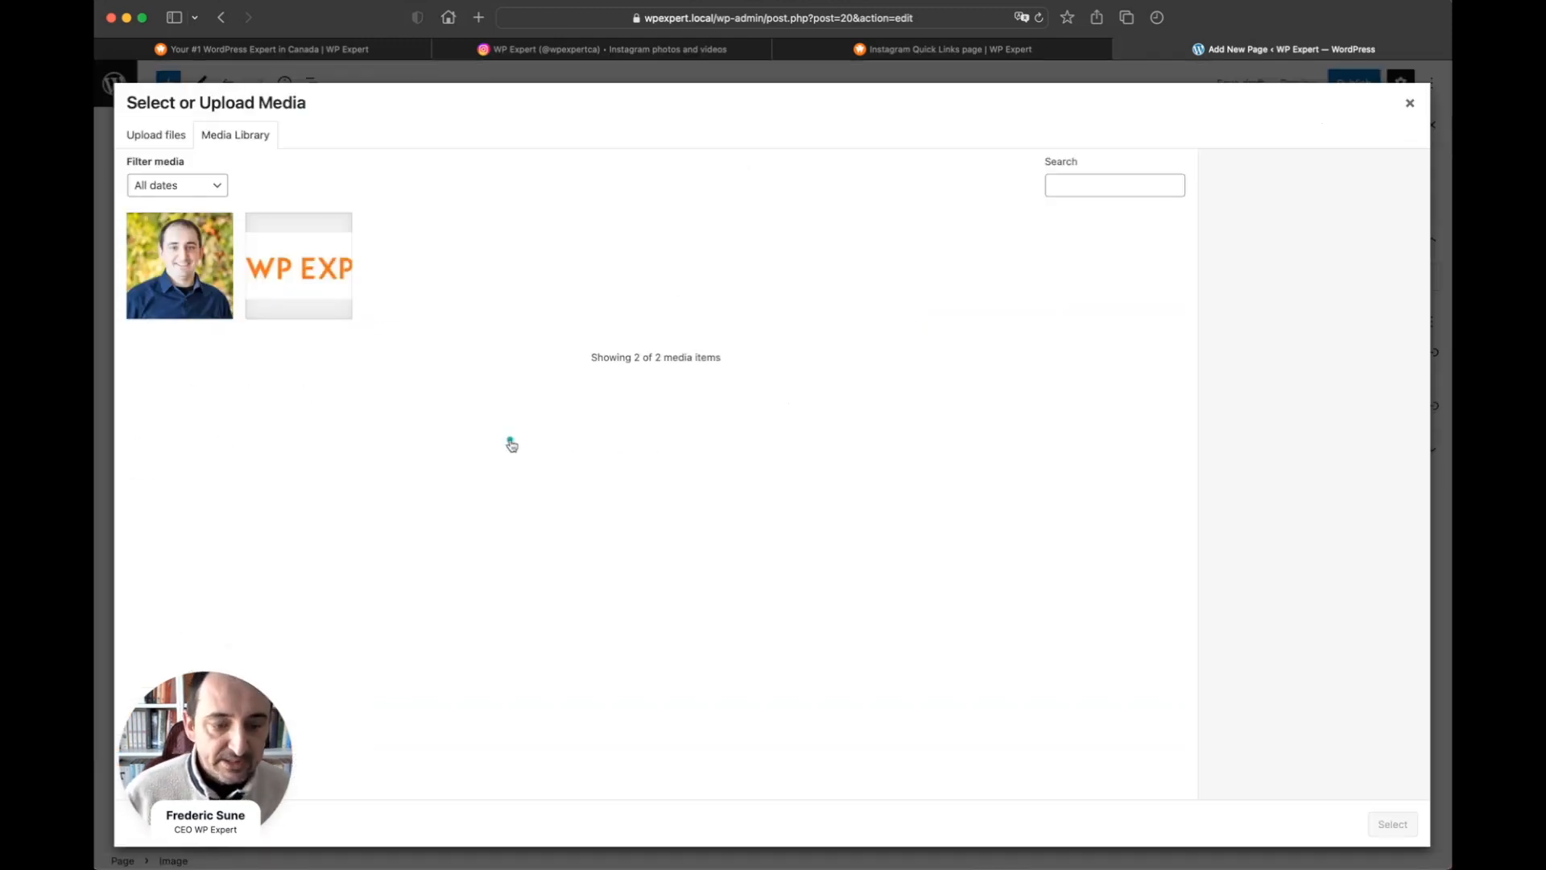
pyautogui.click(315, 296)
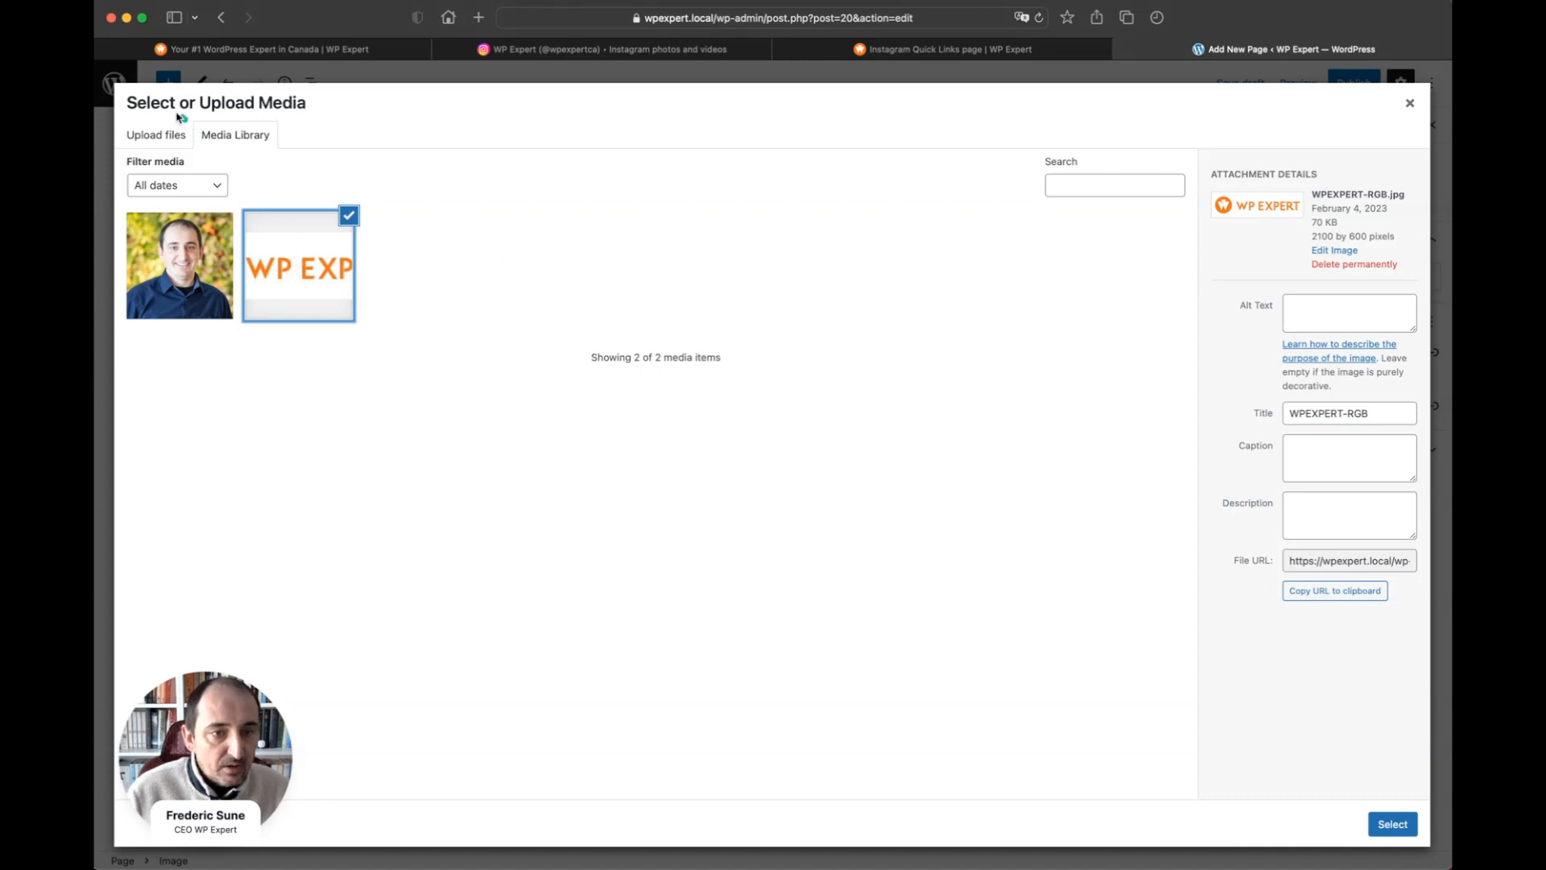
pyautogui.click(159, 150)
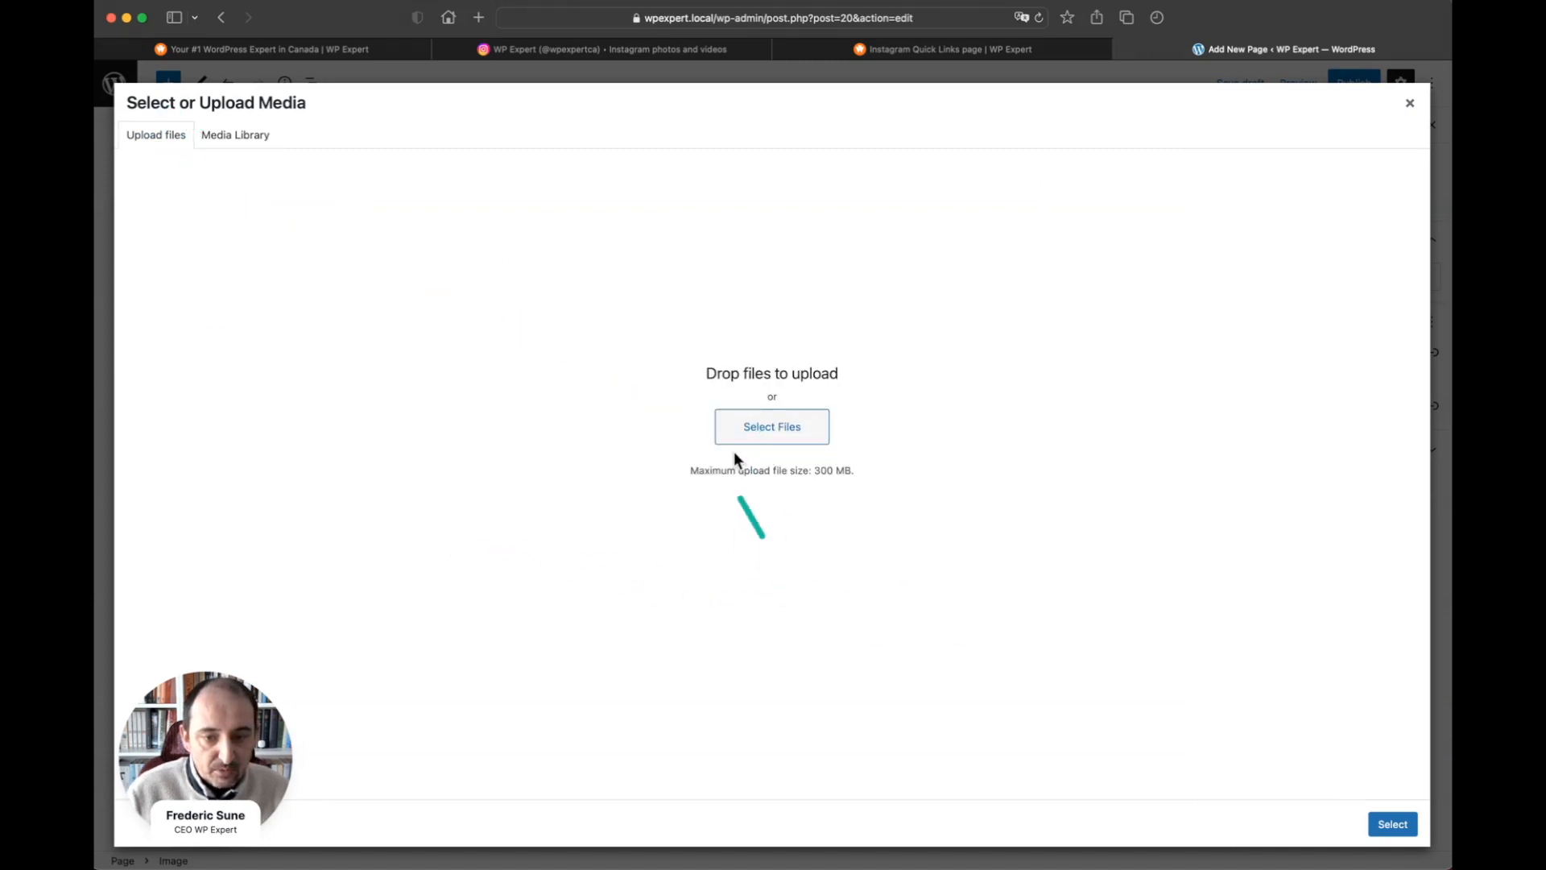
pyautogui.click(775, 430)
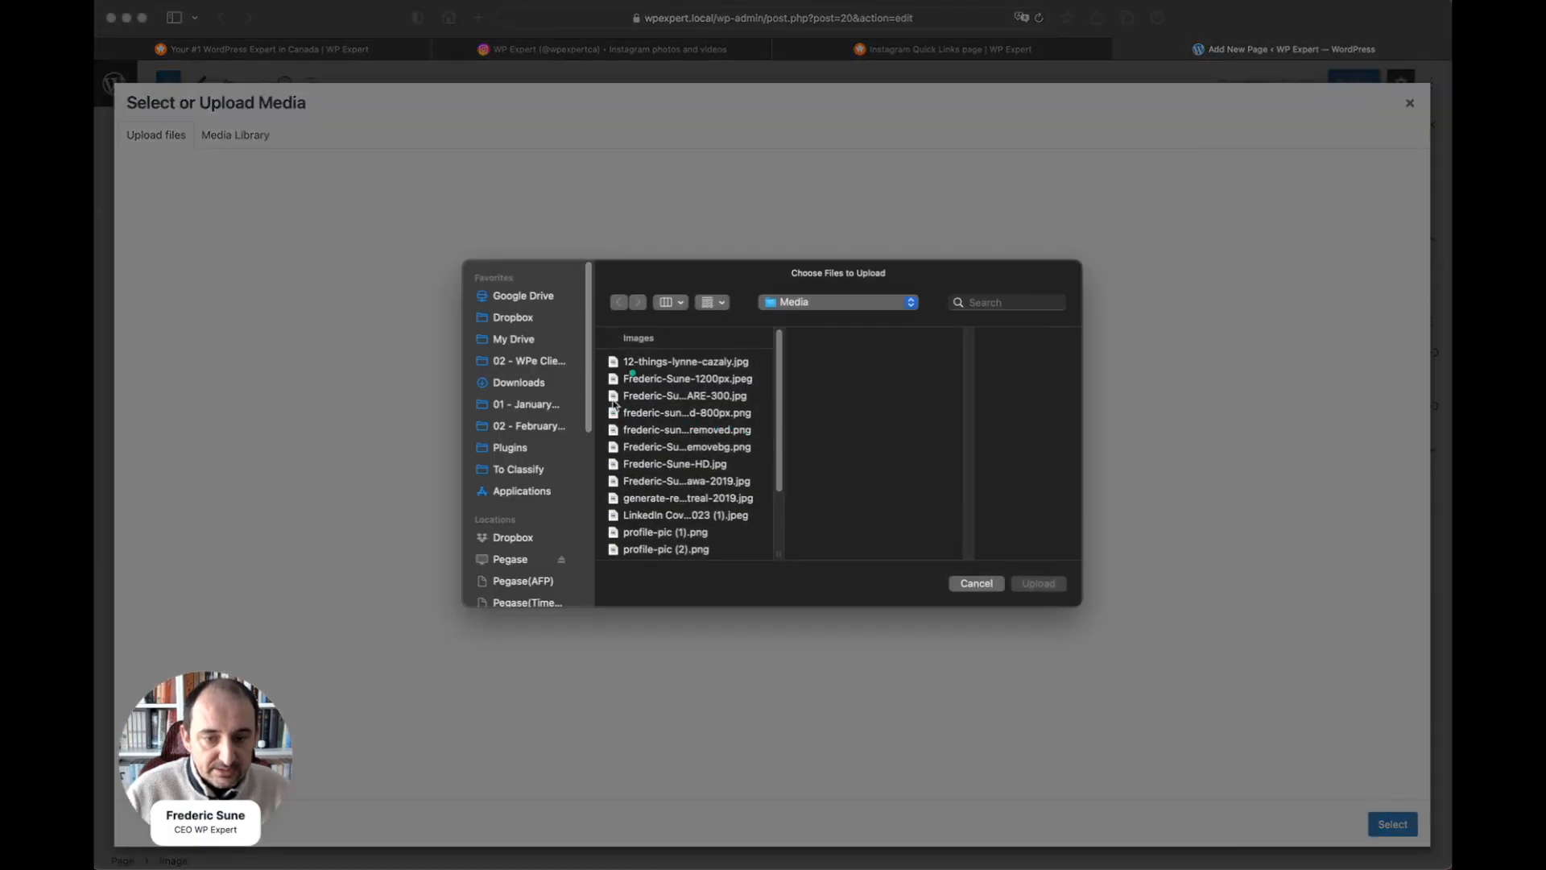
pyautogui.click(977, 583)
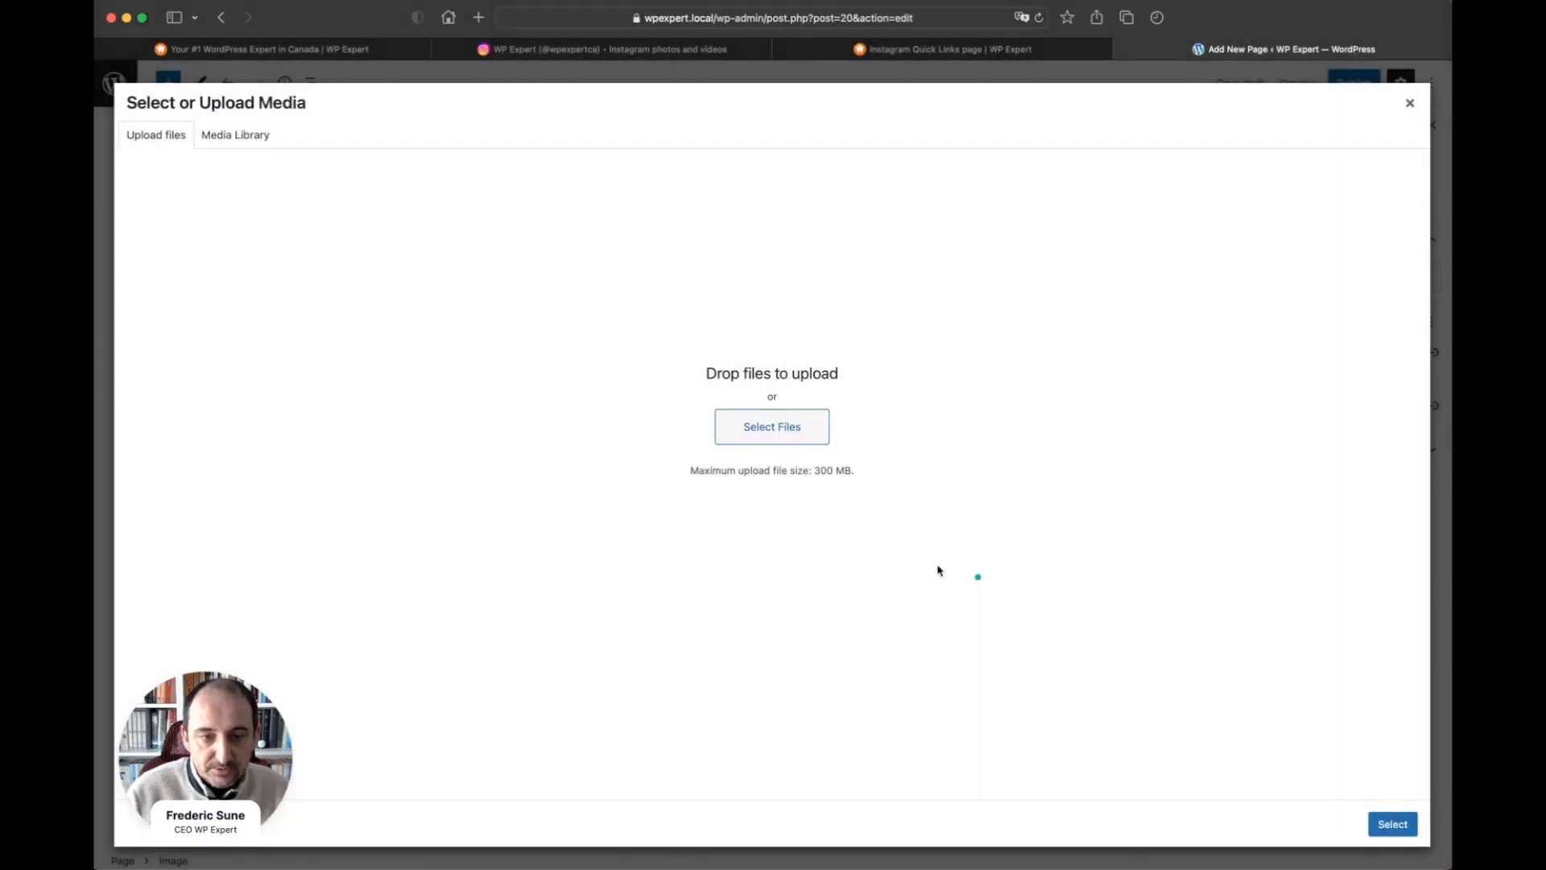
# - Return to the media library and insert the selected WPEXPERT-RGB.jpg logo into the Image block
pyautogui.click(216, 141)
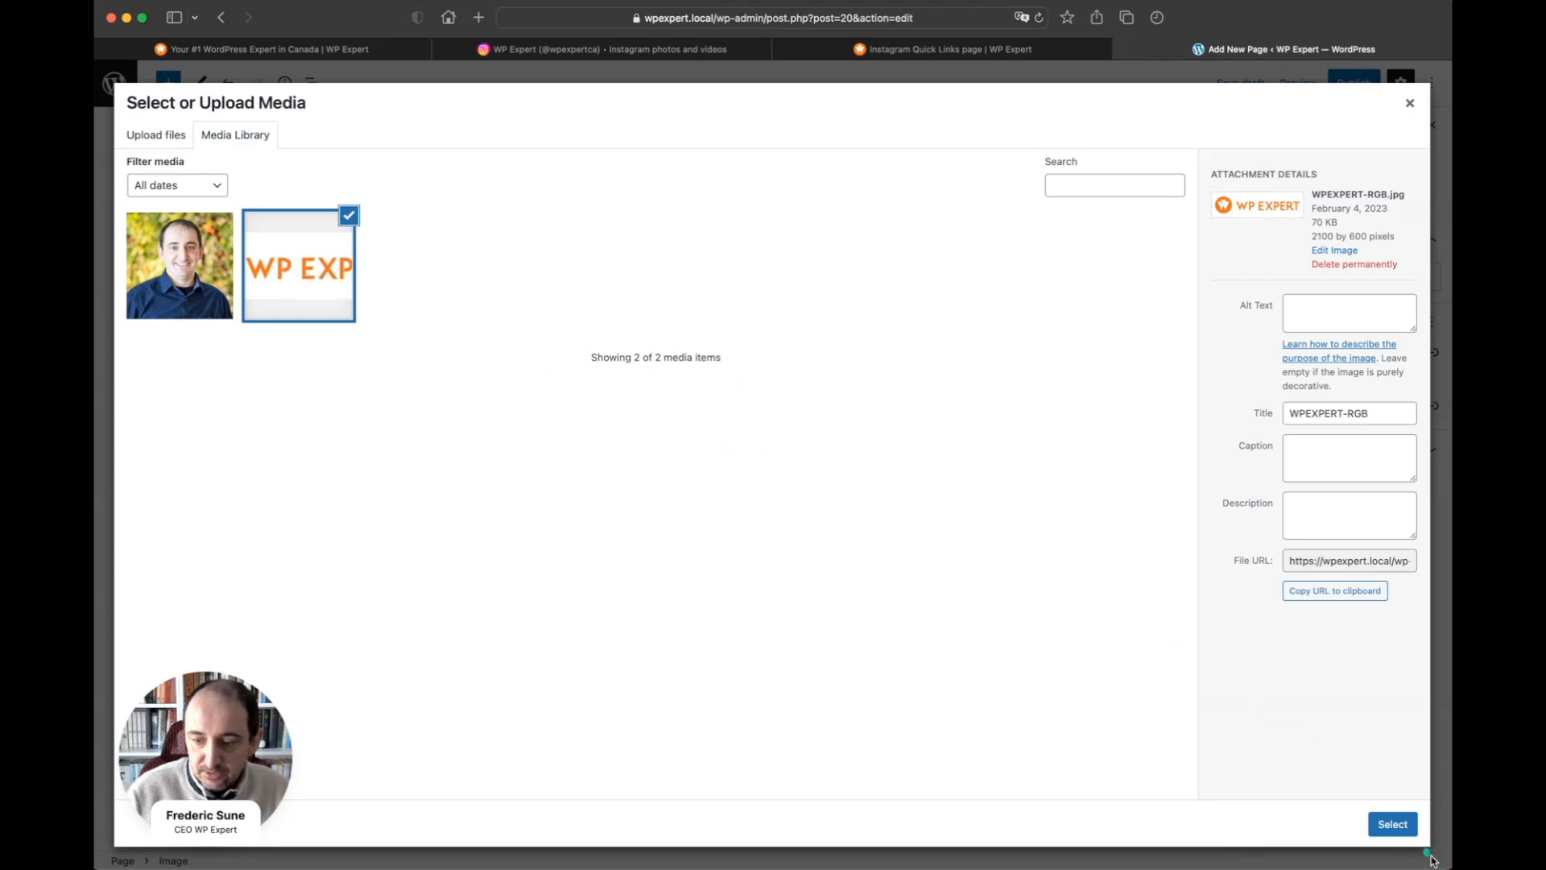
pyautogui.click(1401, 829)
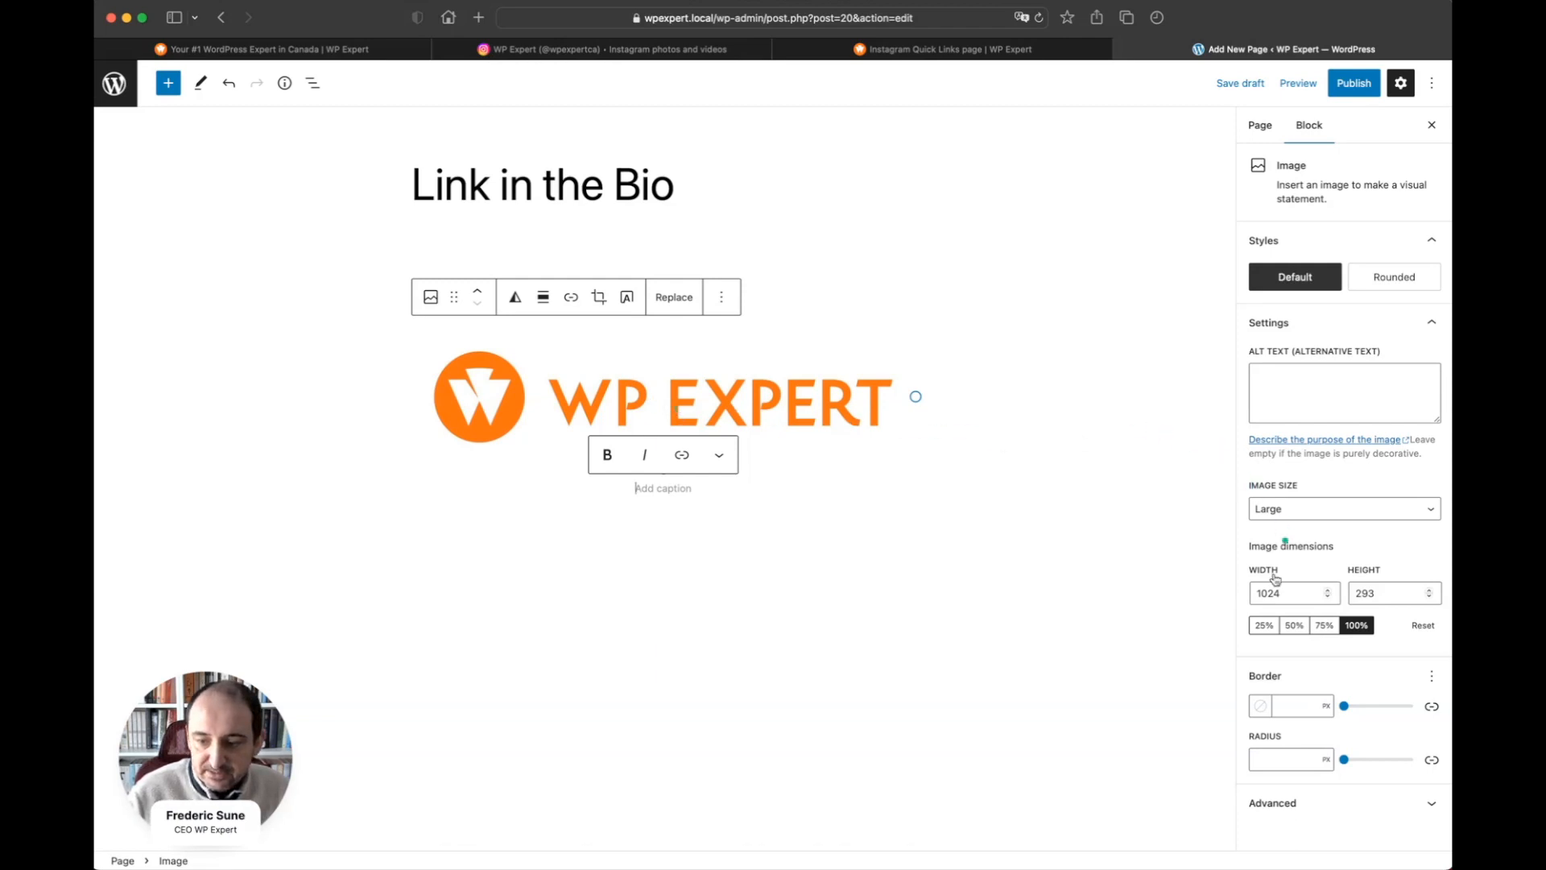
# - Scale the logo image to 25% and align it to the center of the page
pyautogui.click(1261, 626)
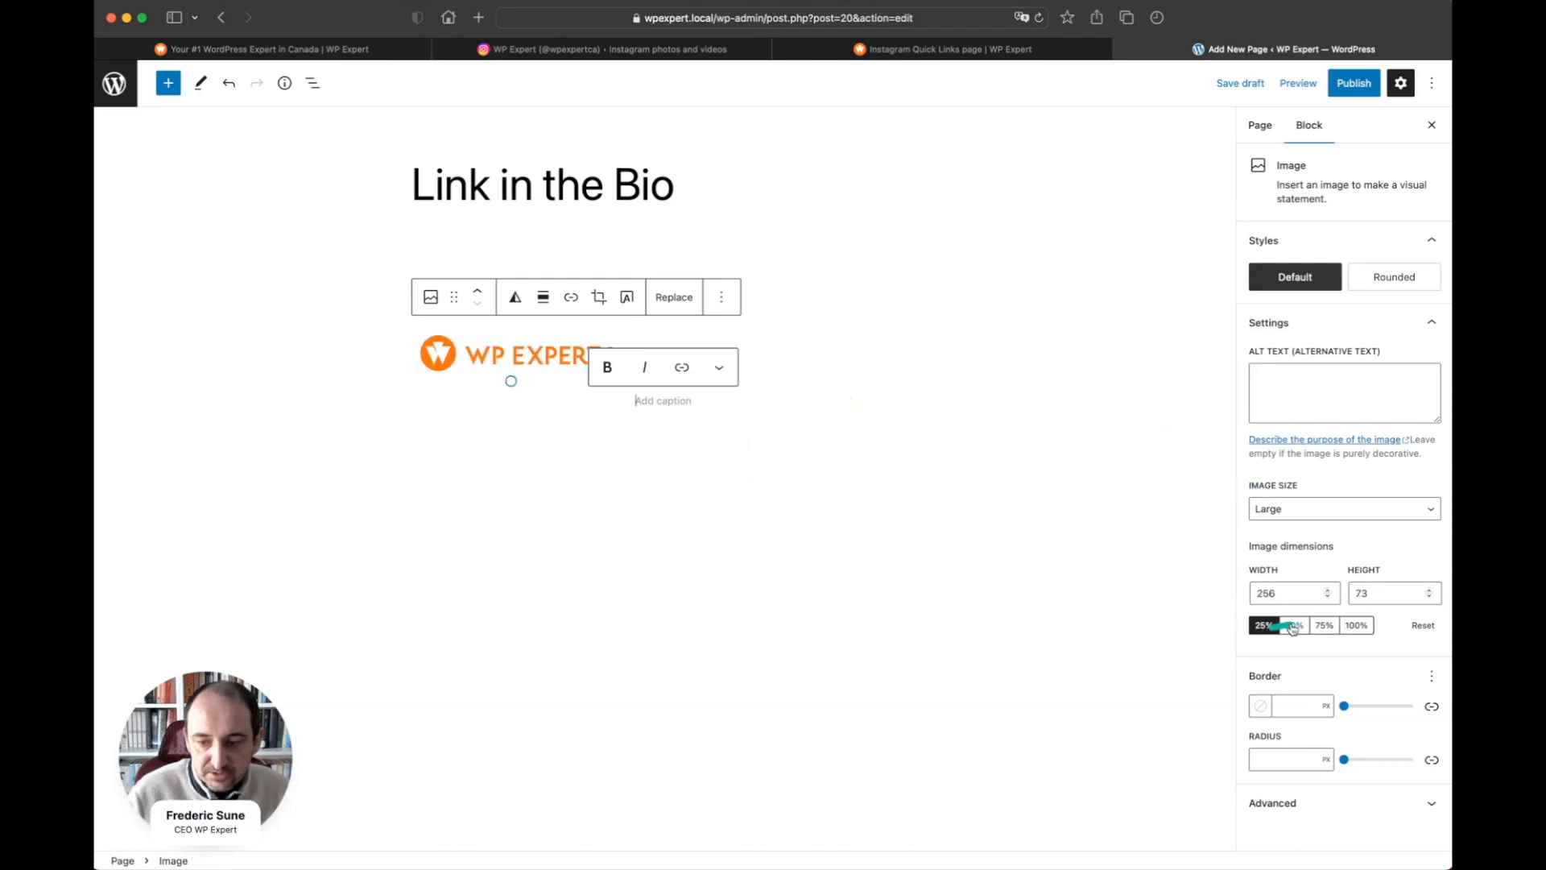
pyautogui.click(1293, 626)
pyautogui.click(1263, 633)
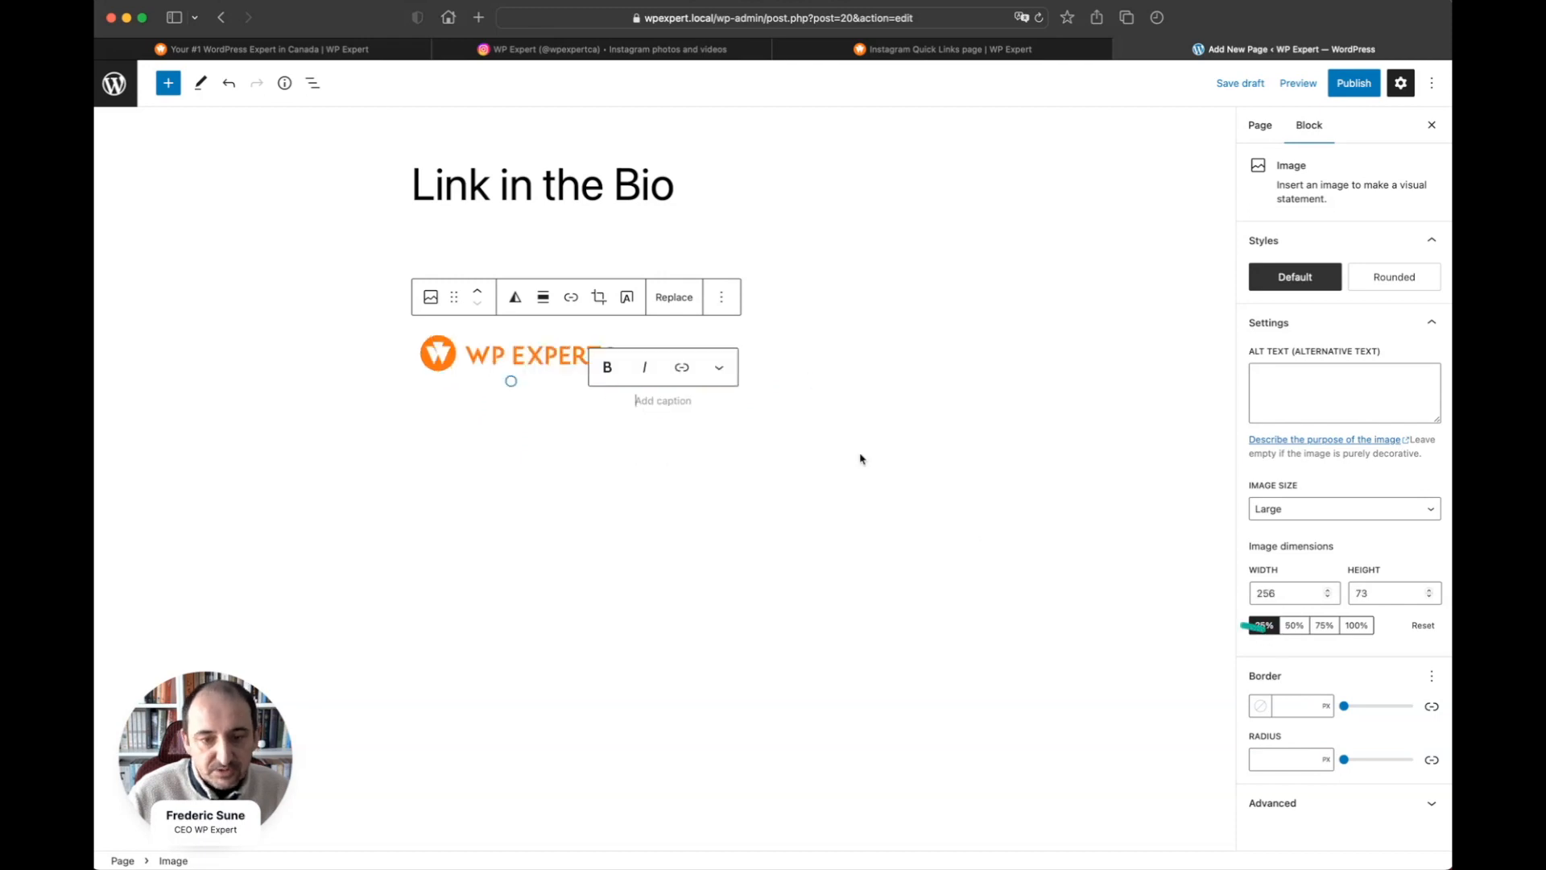
pyautogui.click(544, 298)
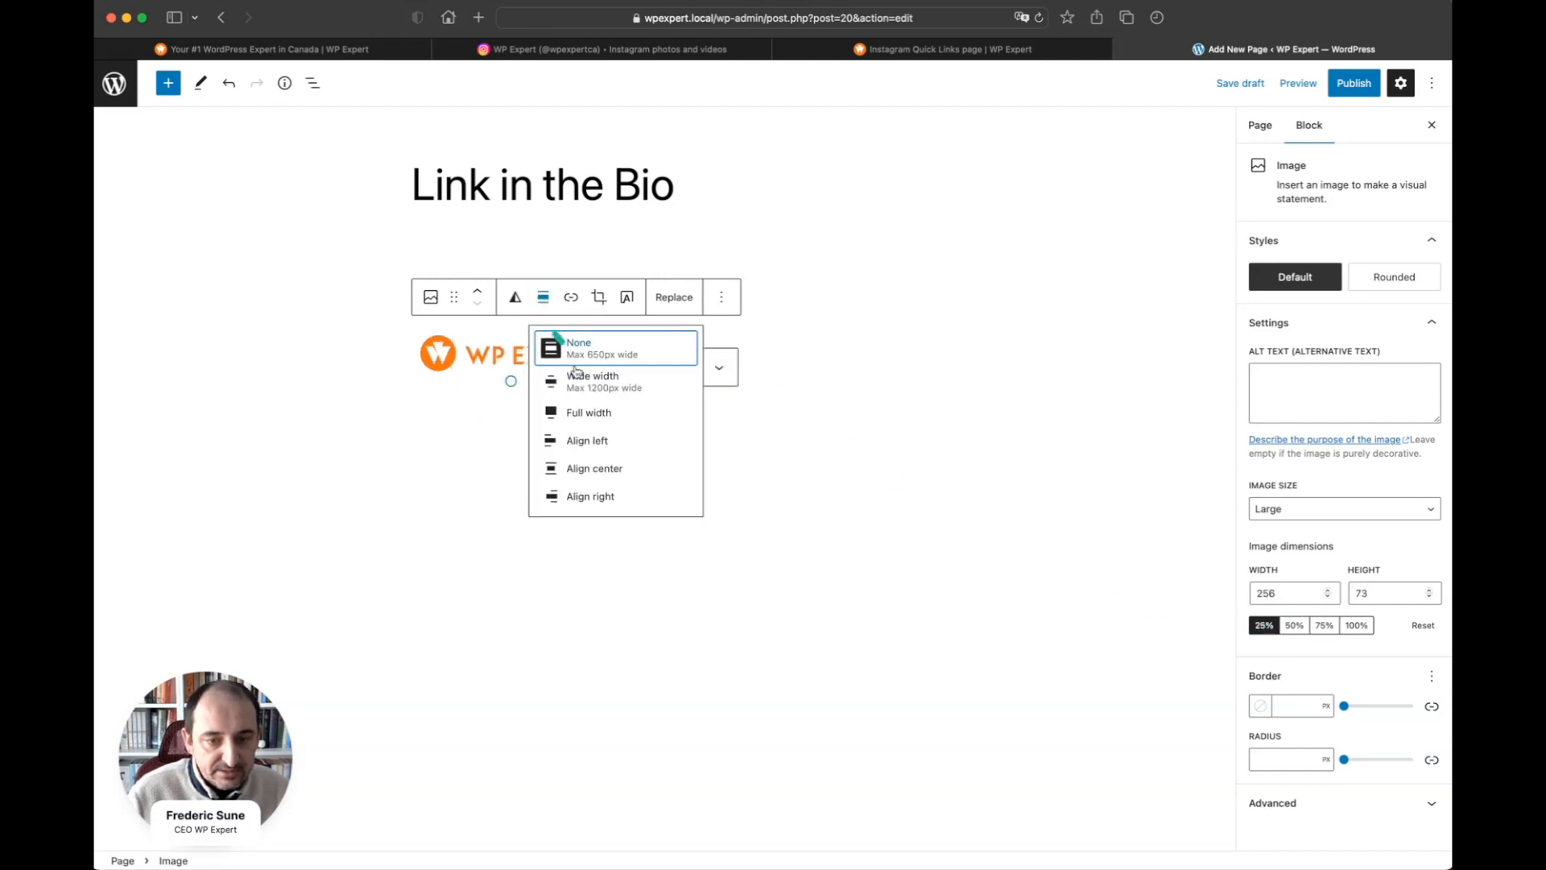
pyautogui.click(589, 470)
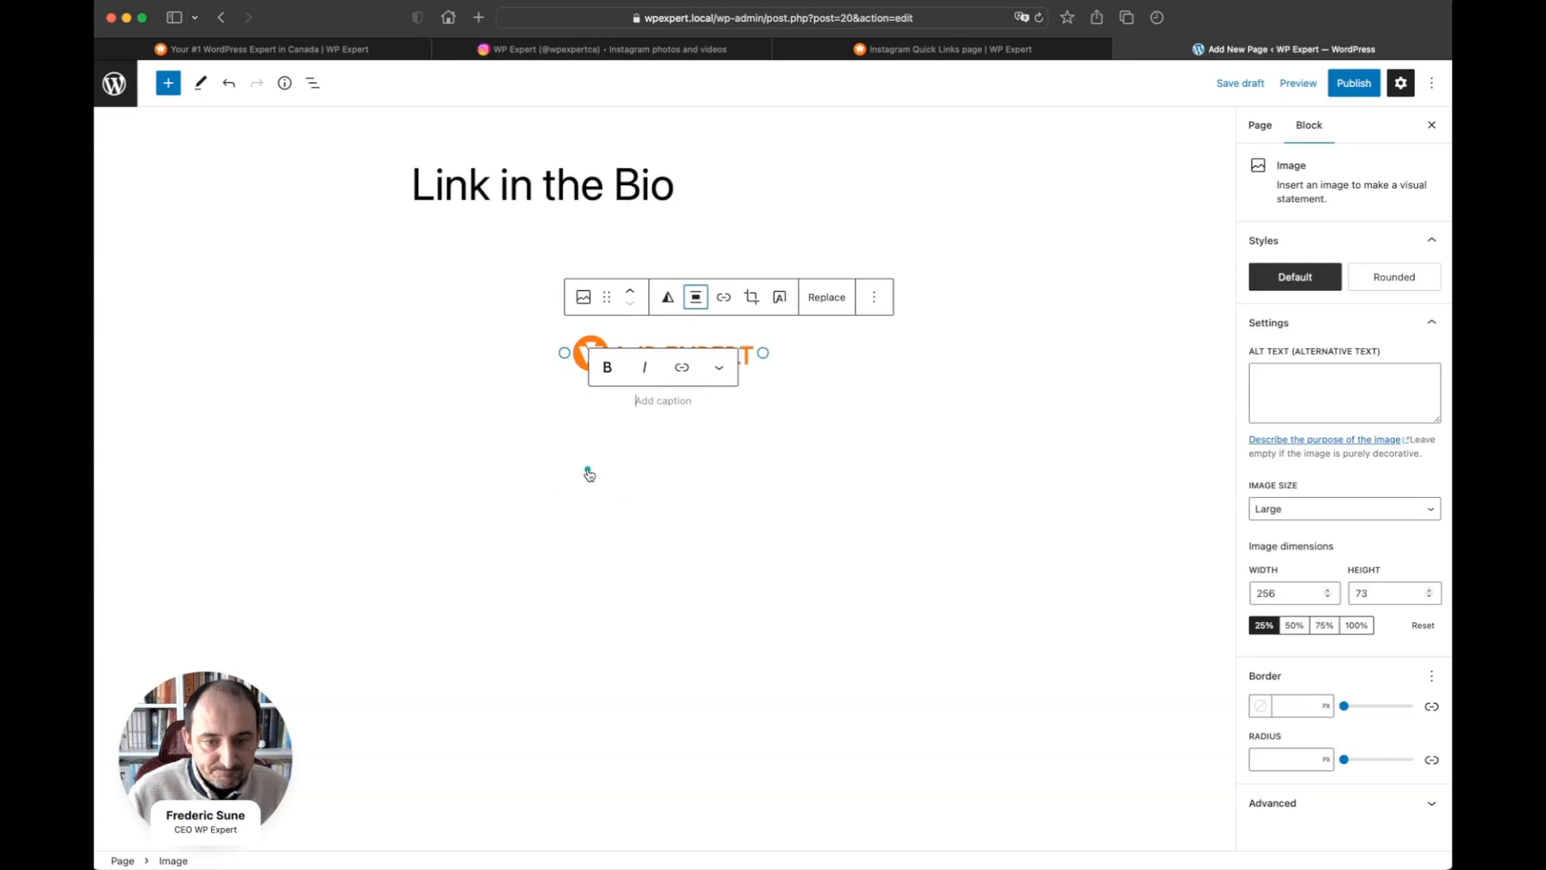
pyautogui.click(772, 407)
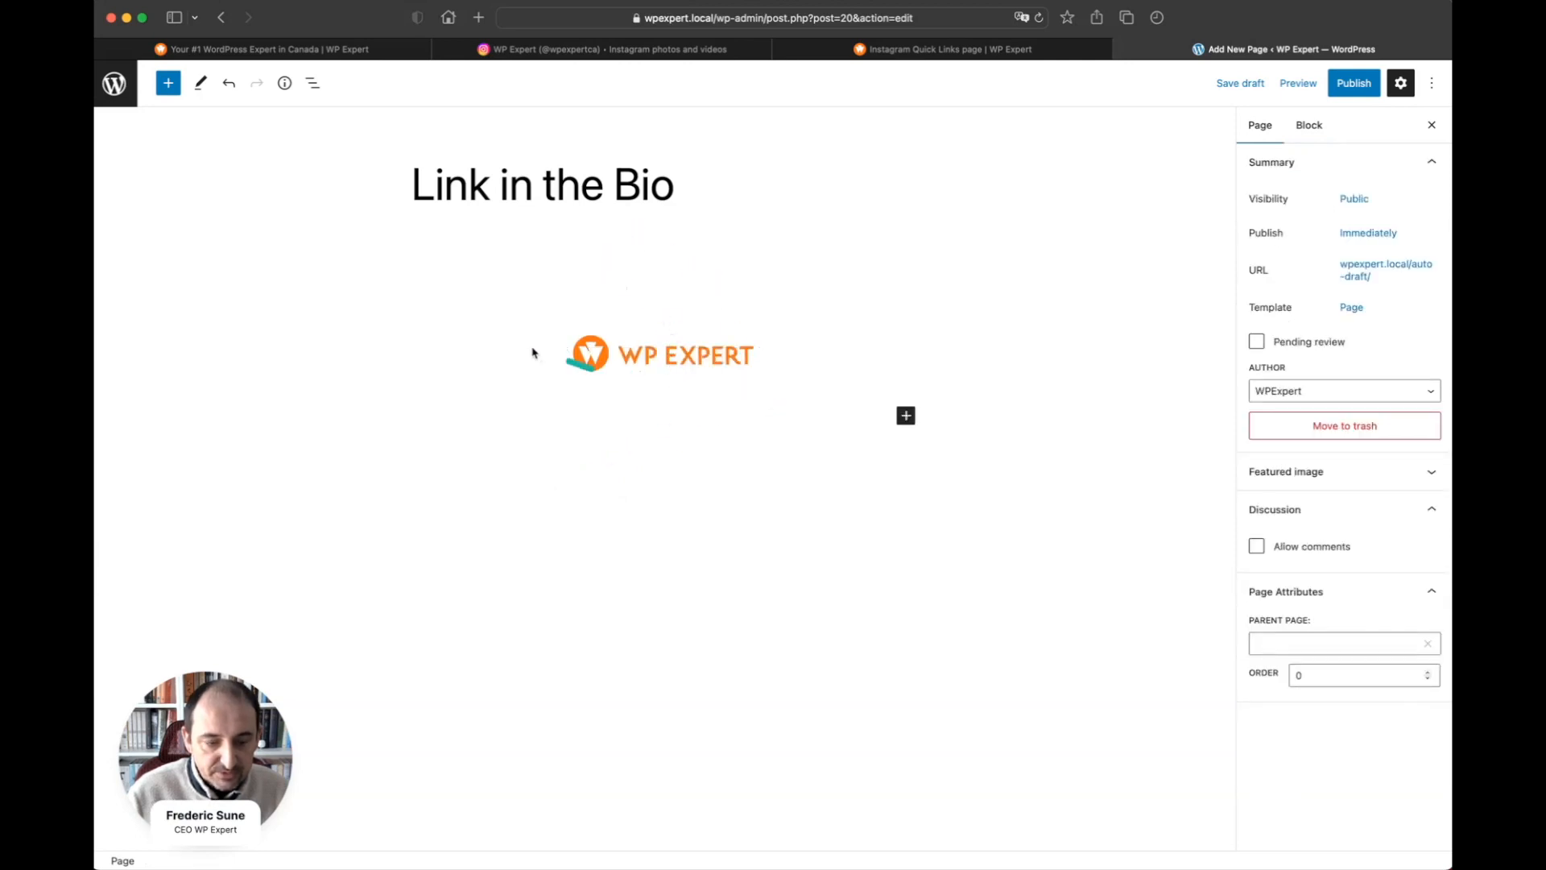
# - Look at the example quick-links page and check the draft's Spacer and Image blocks in the List View
pyautogui.click(988, 51)
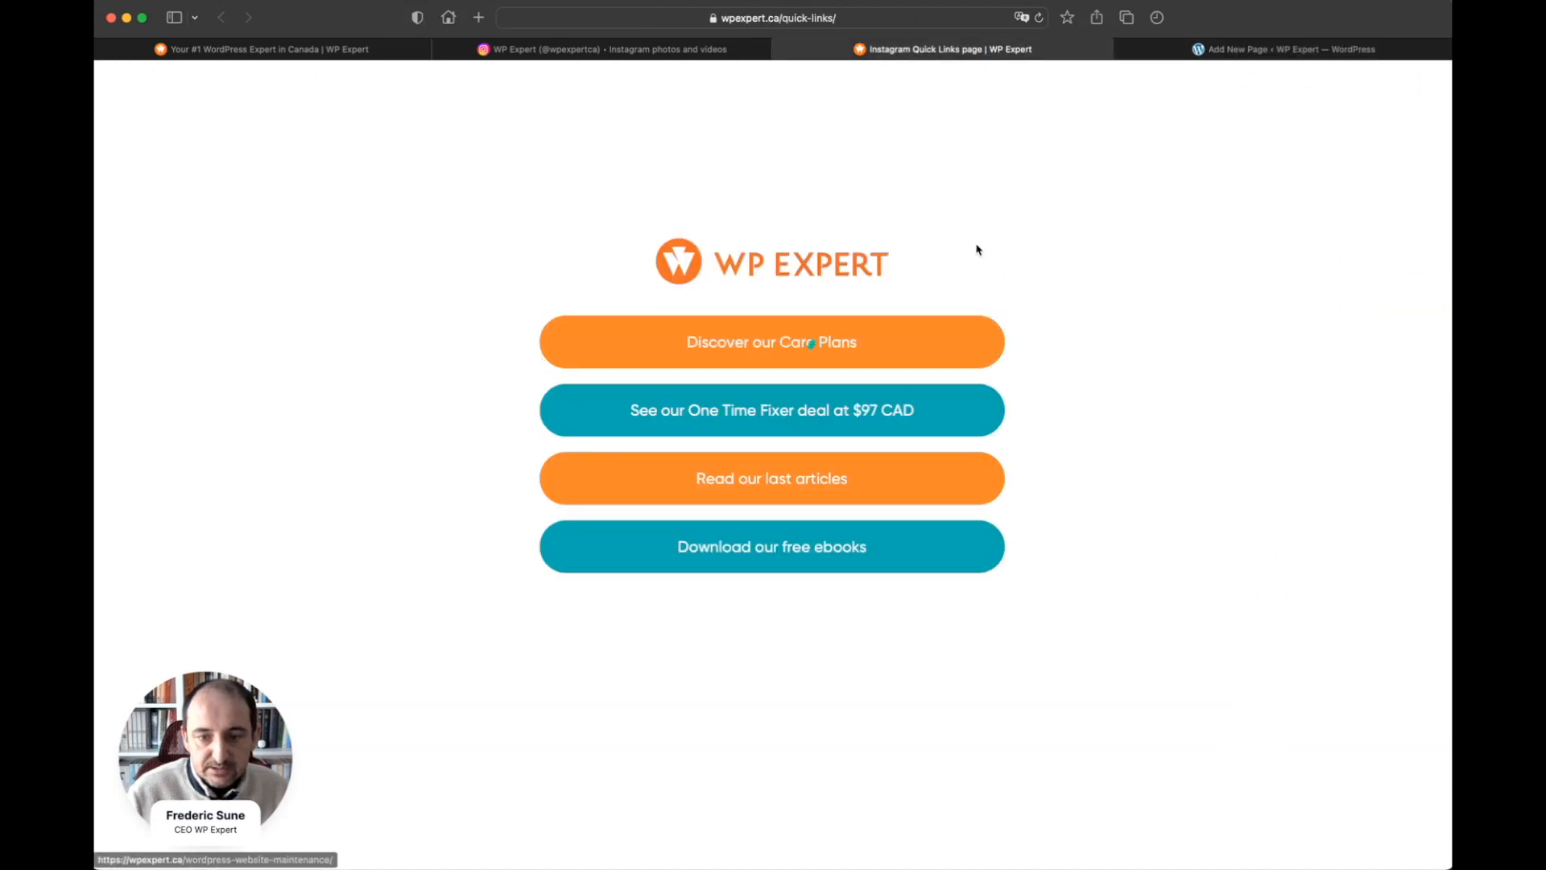
pyautogui.click(1174, 49)
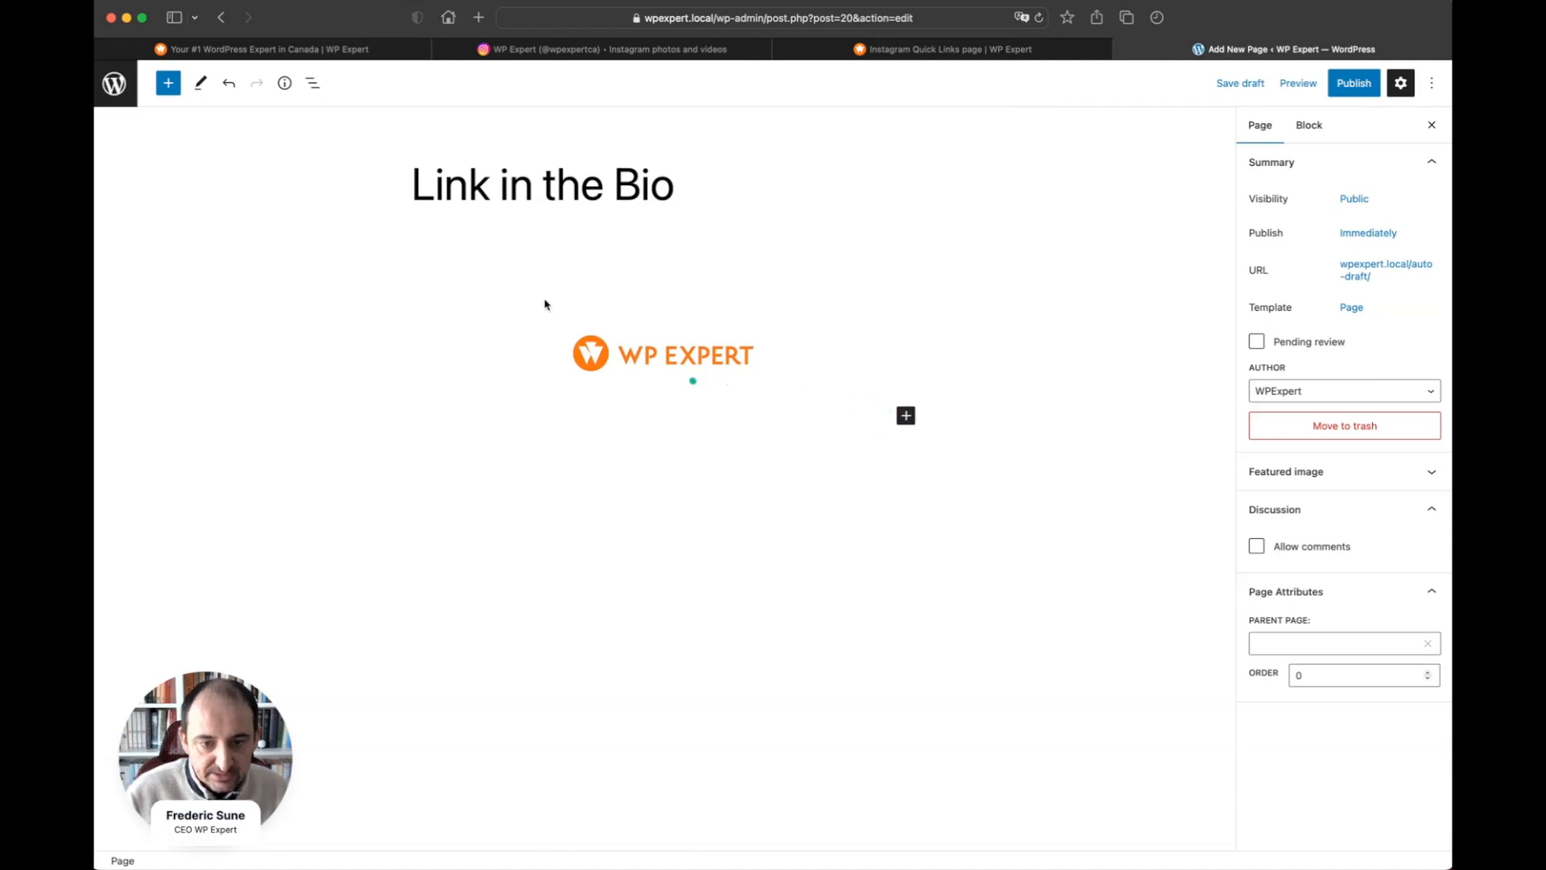
pyautogui.click(313, 83)
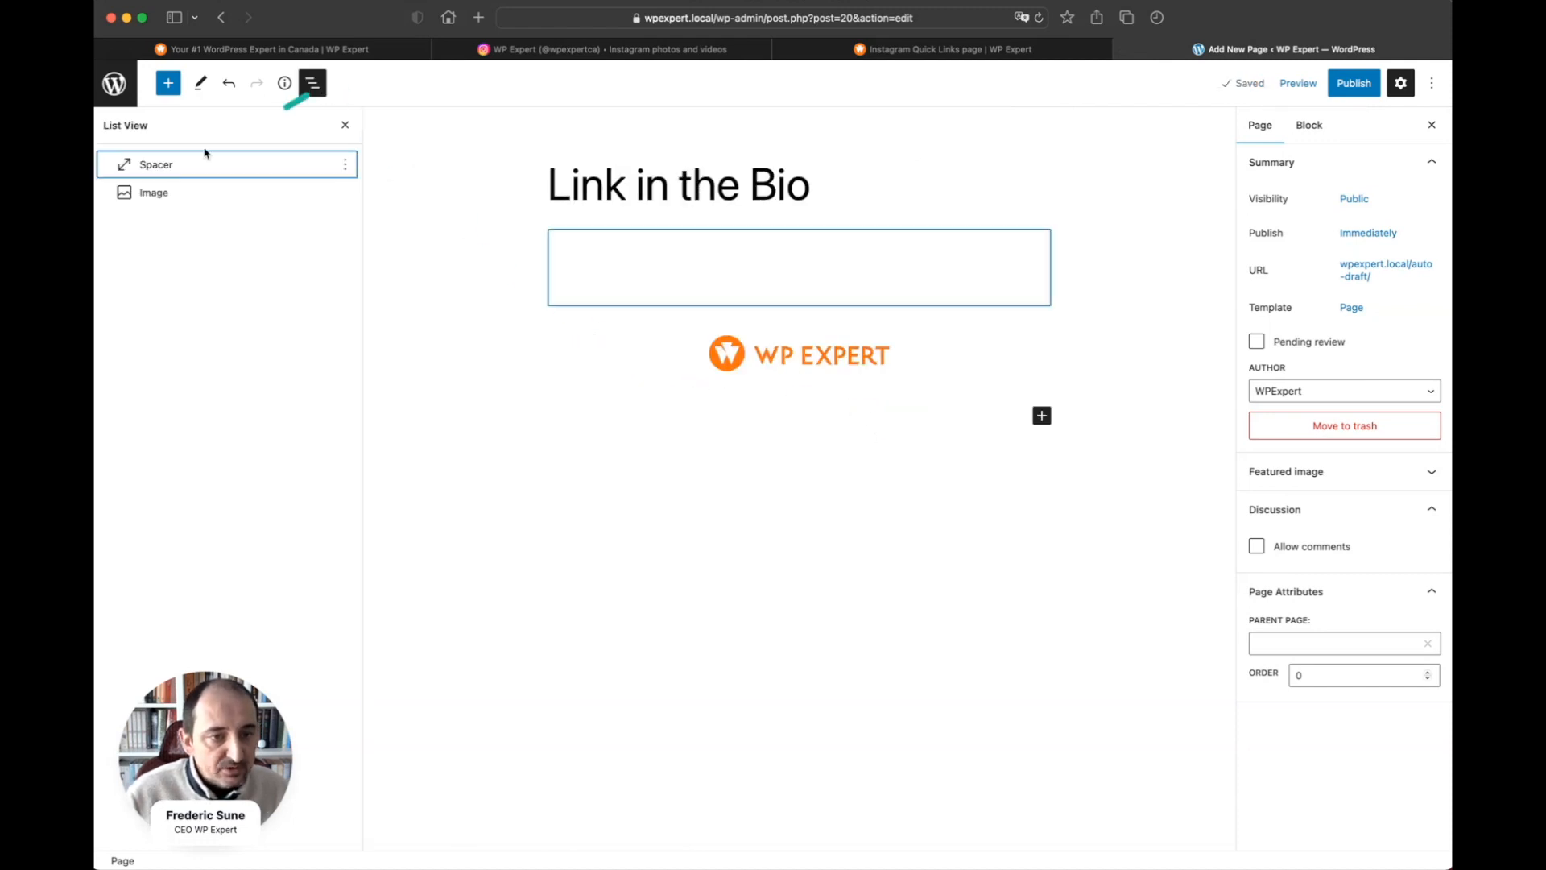
pyautogui.click(180, 164)
pyautogui.click(183, 194)
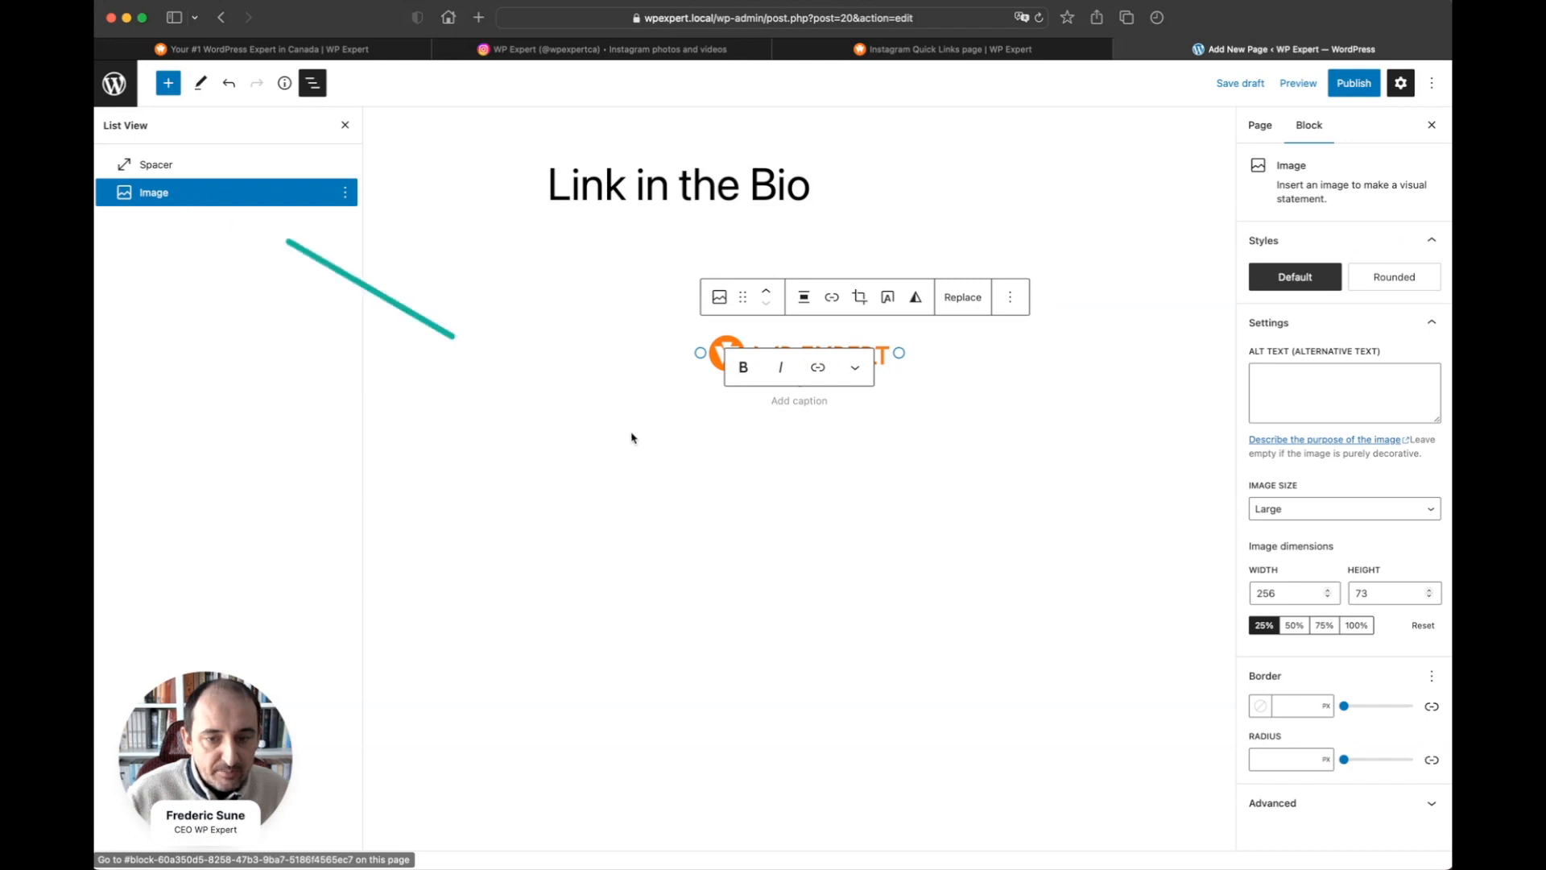
pyautogui.click(813, 435)
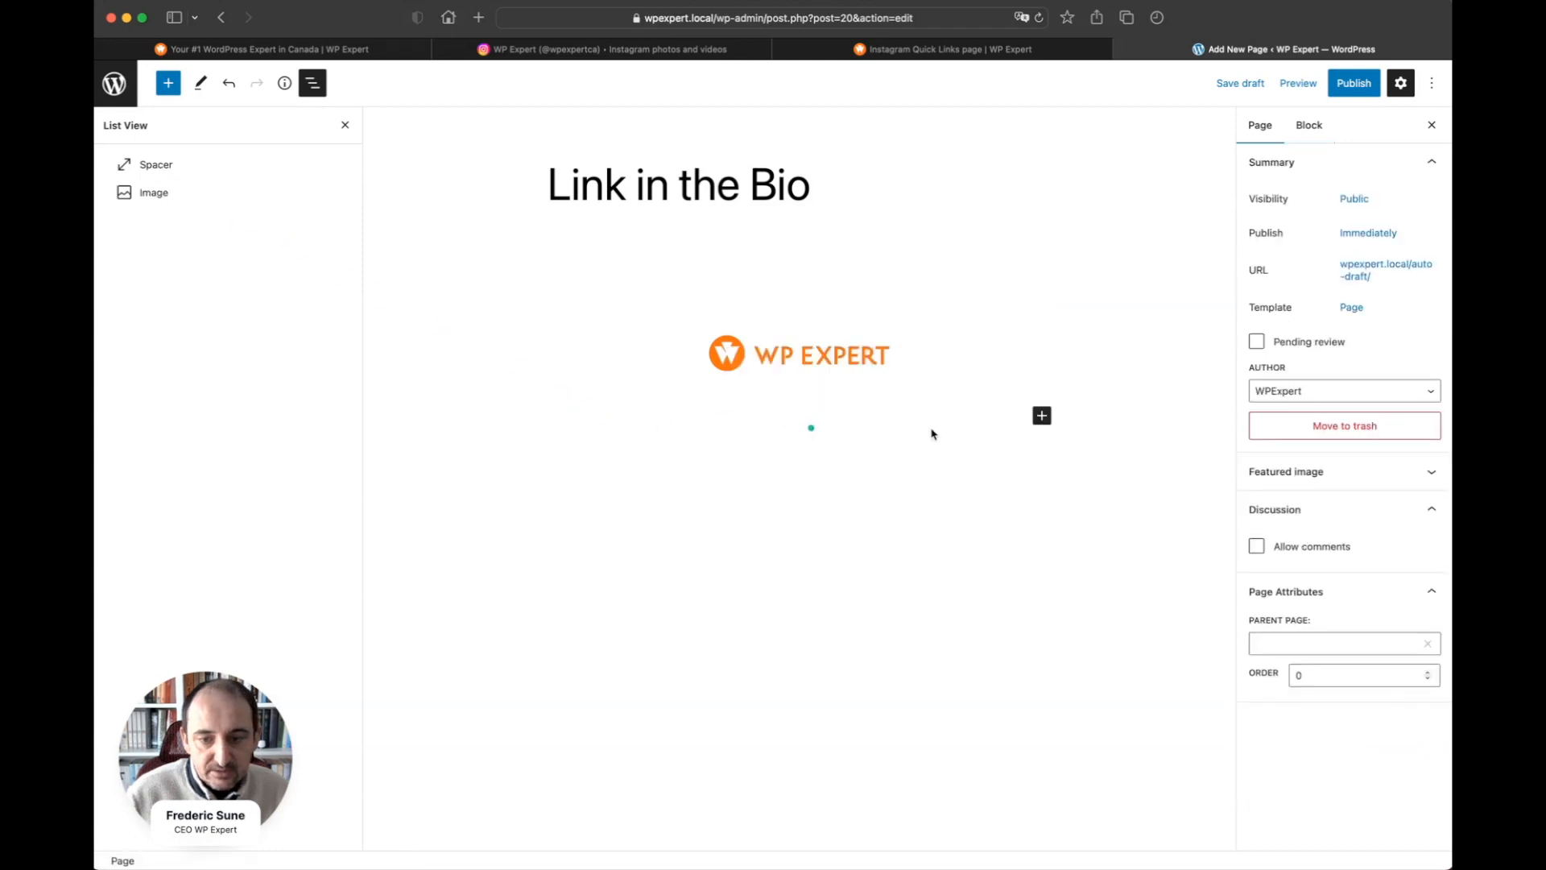
# - Add a Buttons block below the logo and label its button "Discover our Care Plans" as on the example page
pyautogui.click(1042, 417)
pyautogui.write('but')
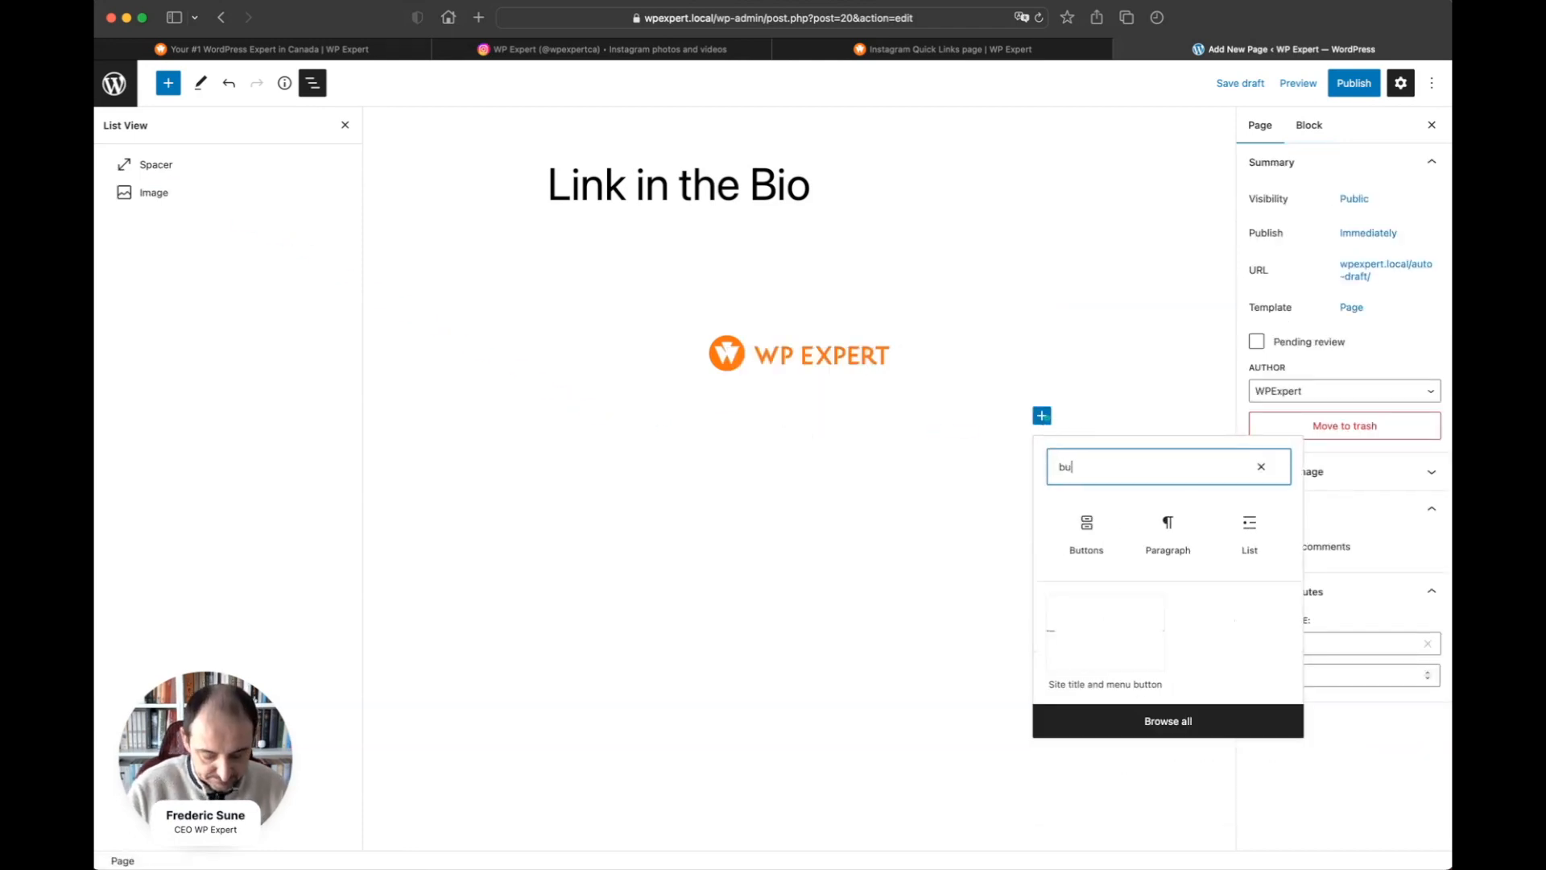
pyautogui.click(1086, 527)
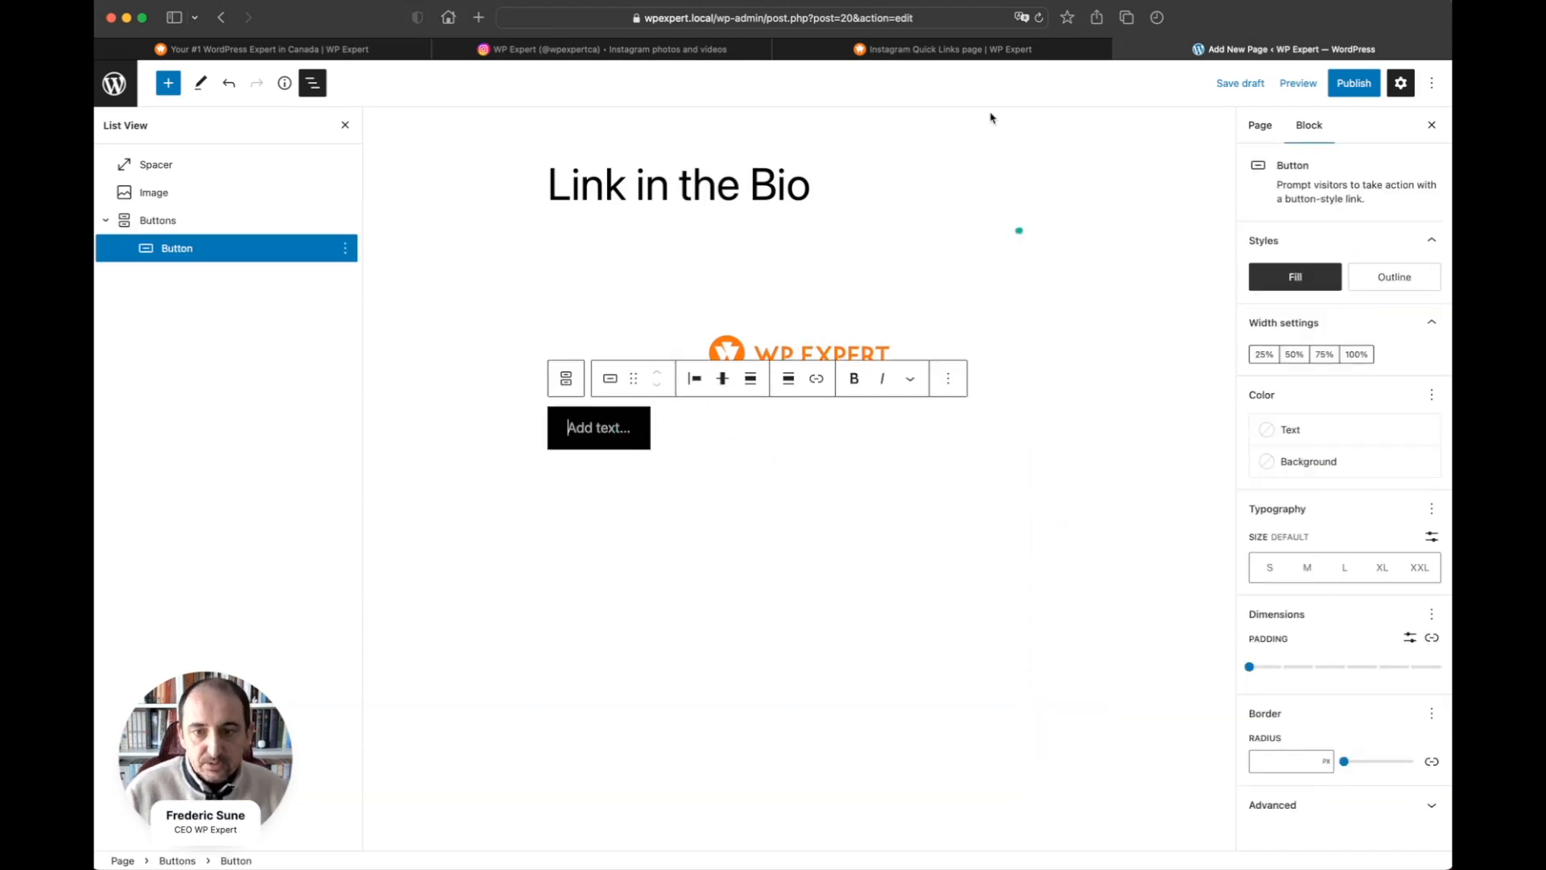
pyautogui.click(1003, 50)
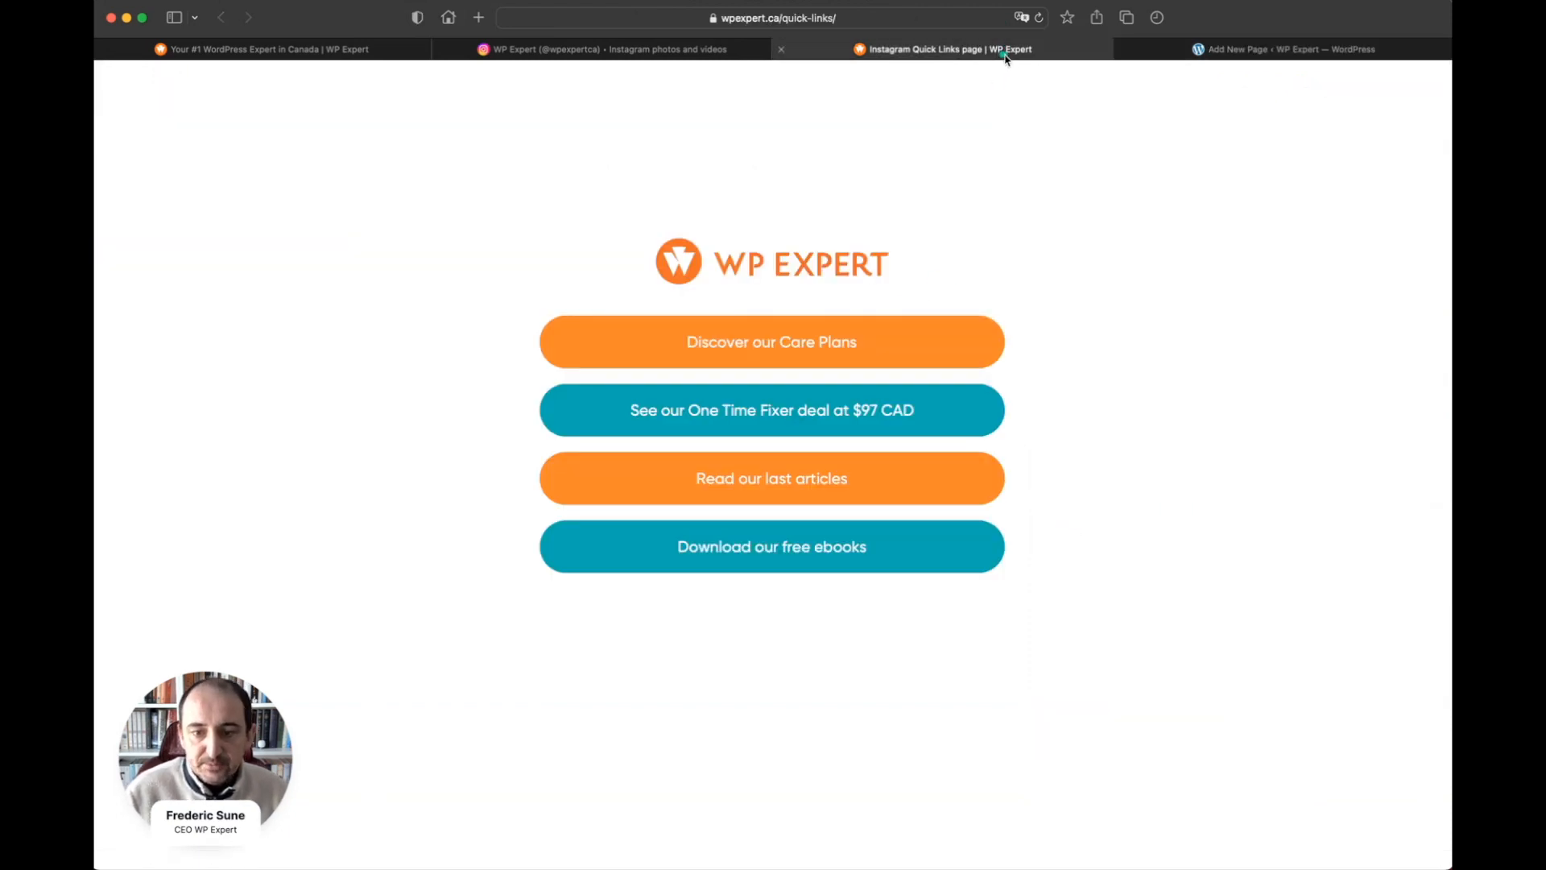
pyautogui.click(1222, 55)
pyautogui.write('Di')
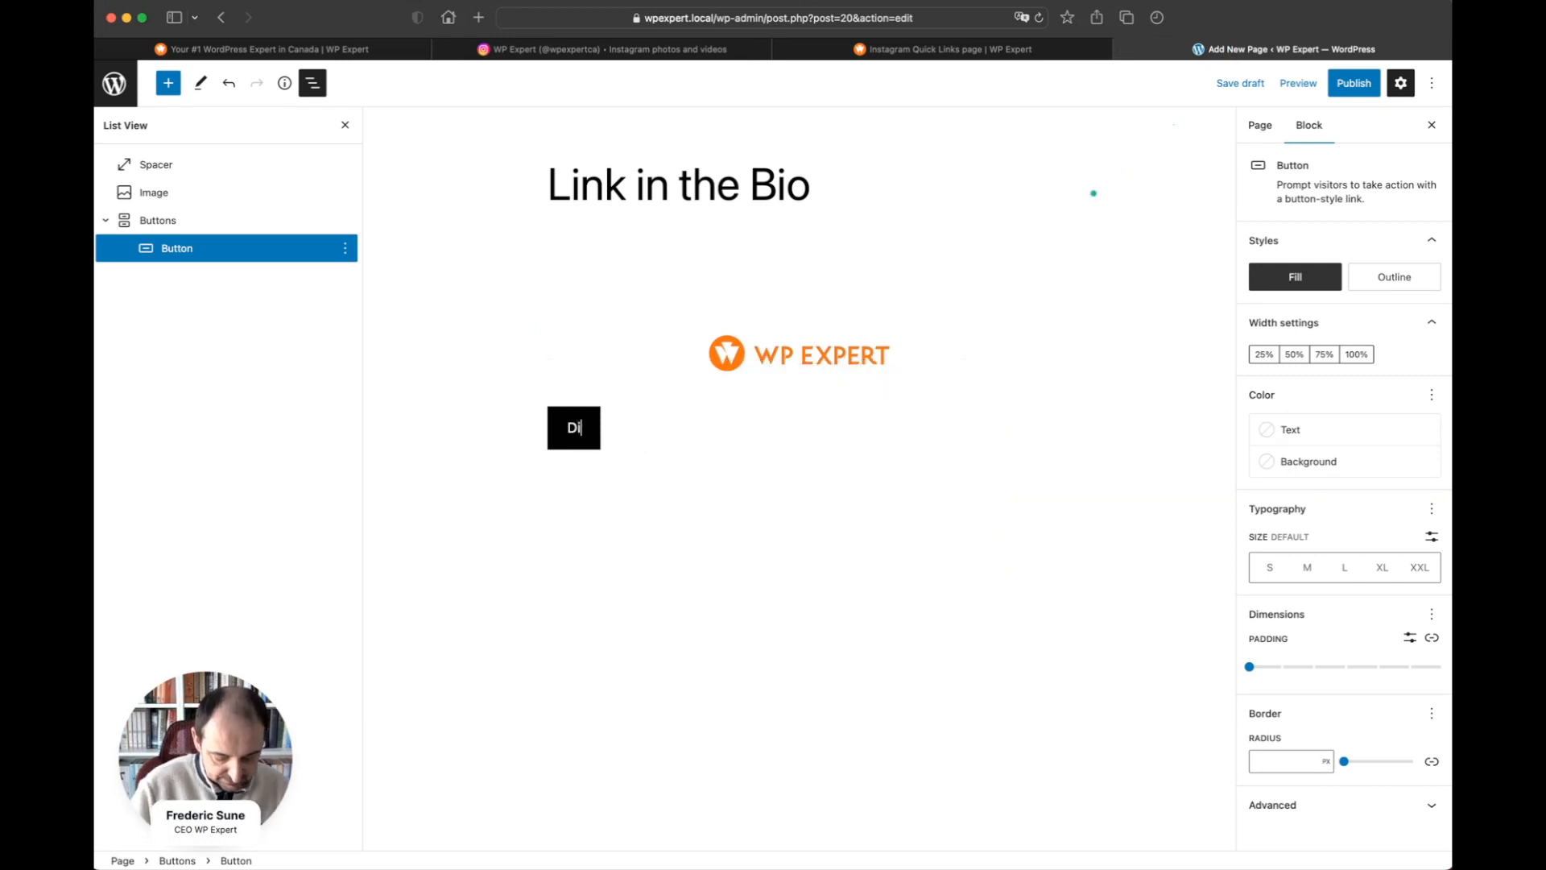
pyautogui.write('scover o')
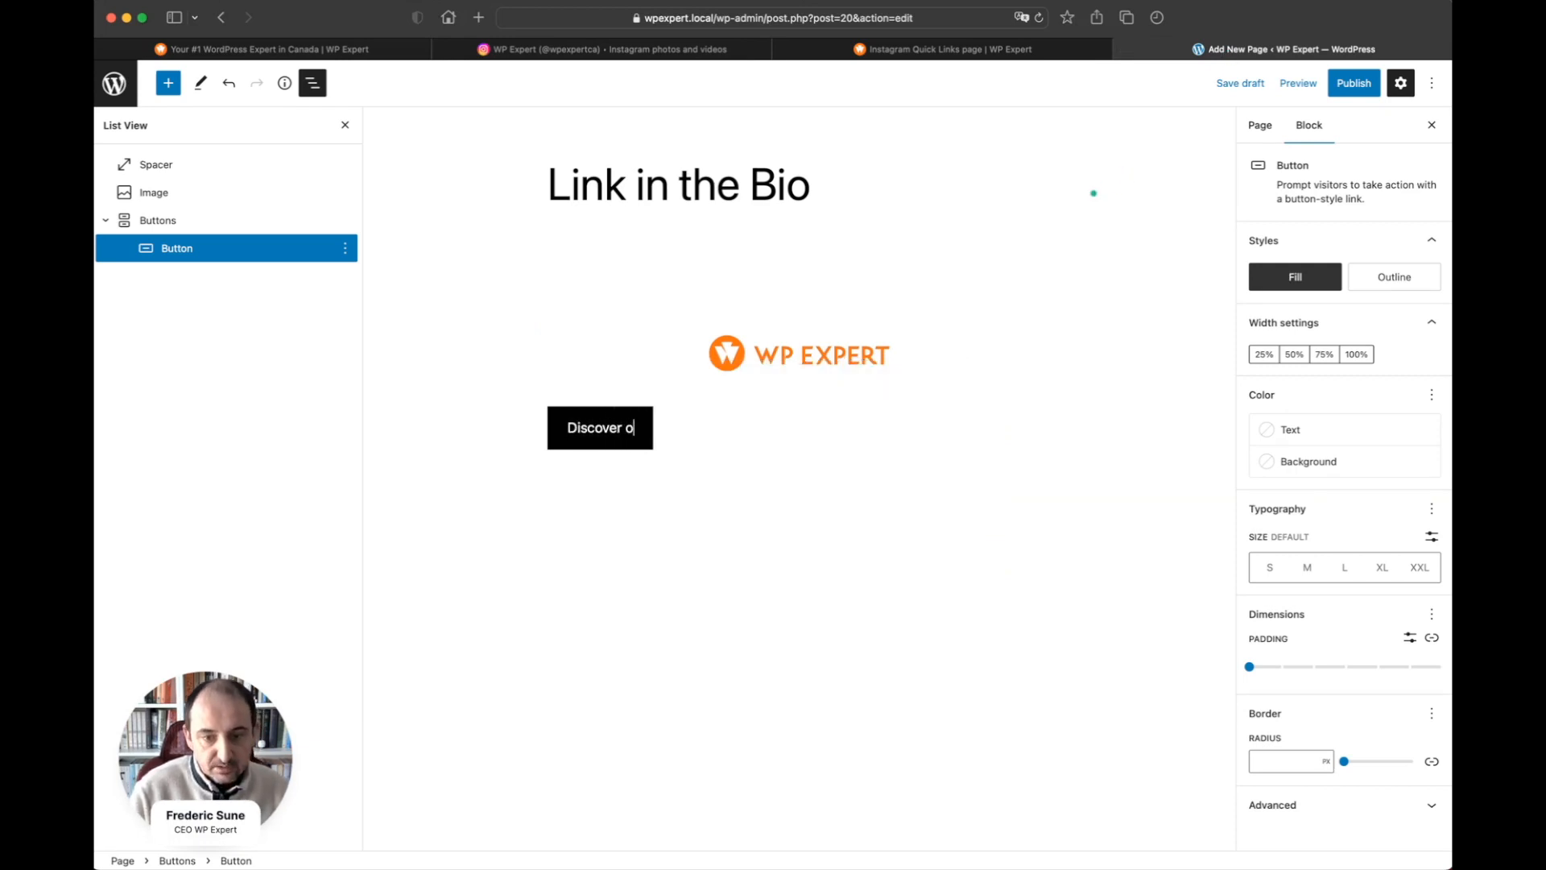
pyautogui.write('ur Care Plans')
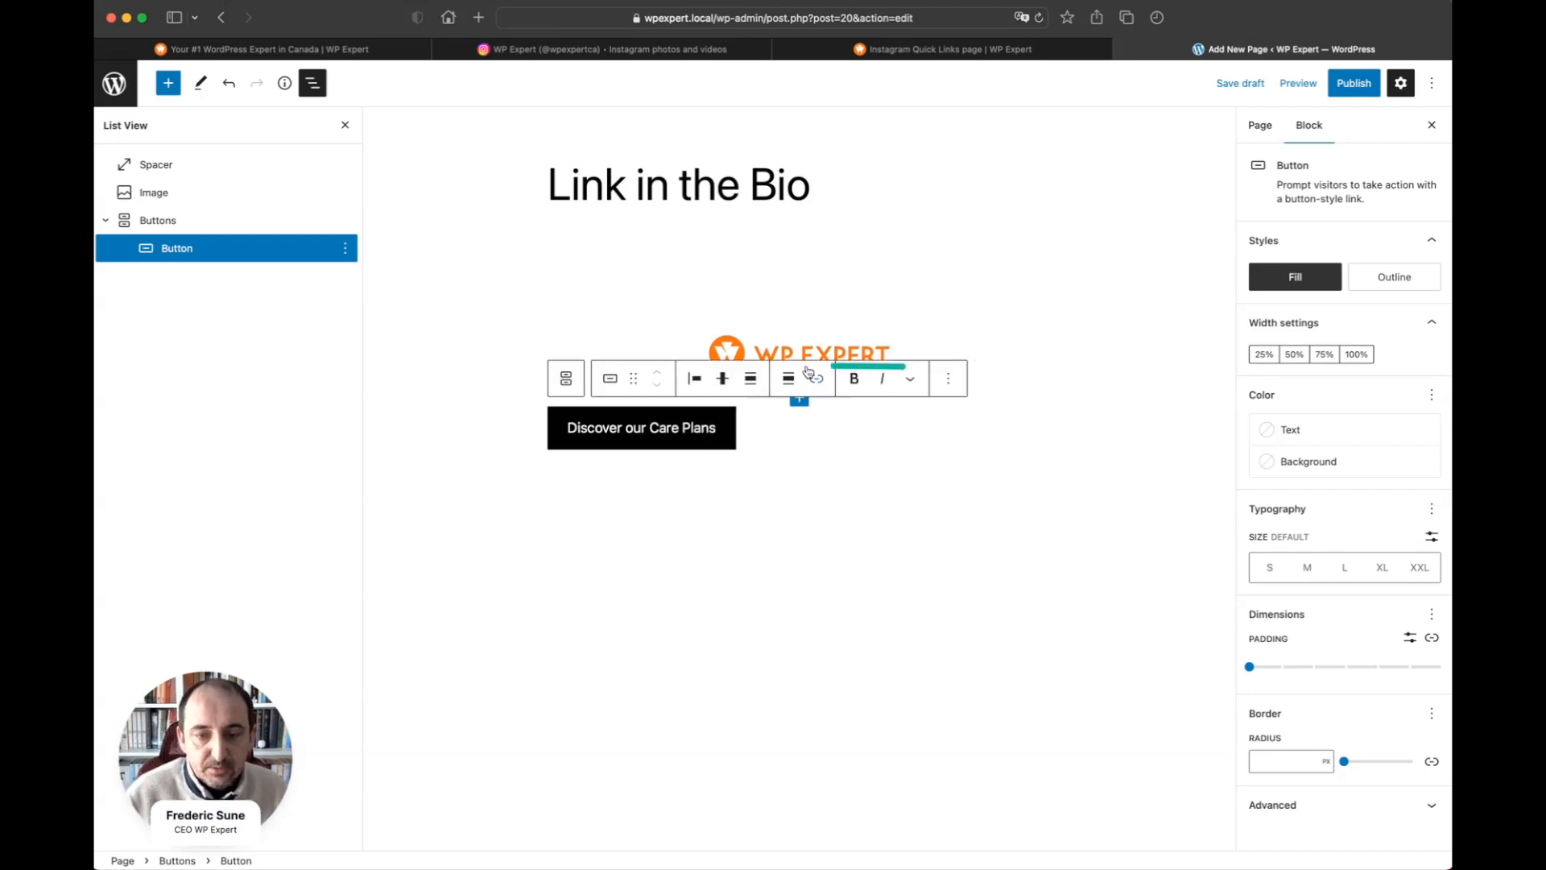
# - Center the button's text and give the button the Fill style at 50% width
pyautogui.click(751, 381)
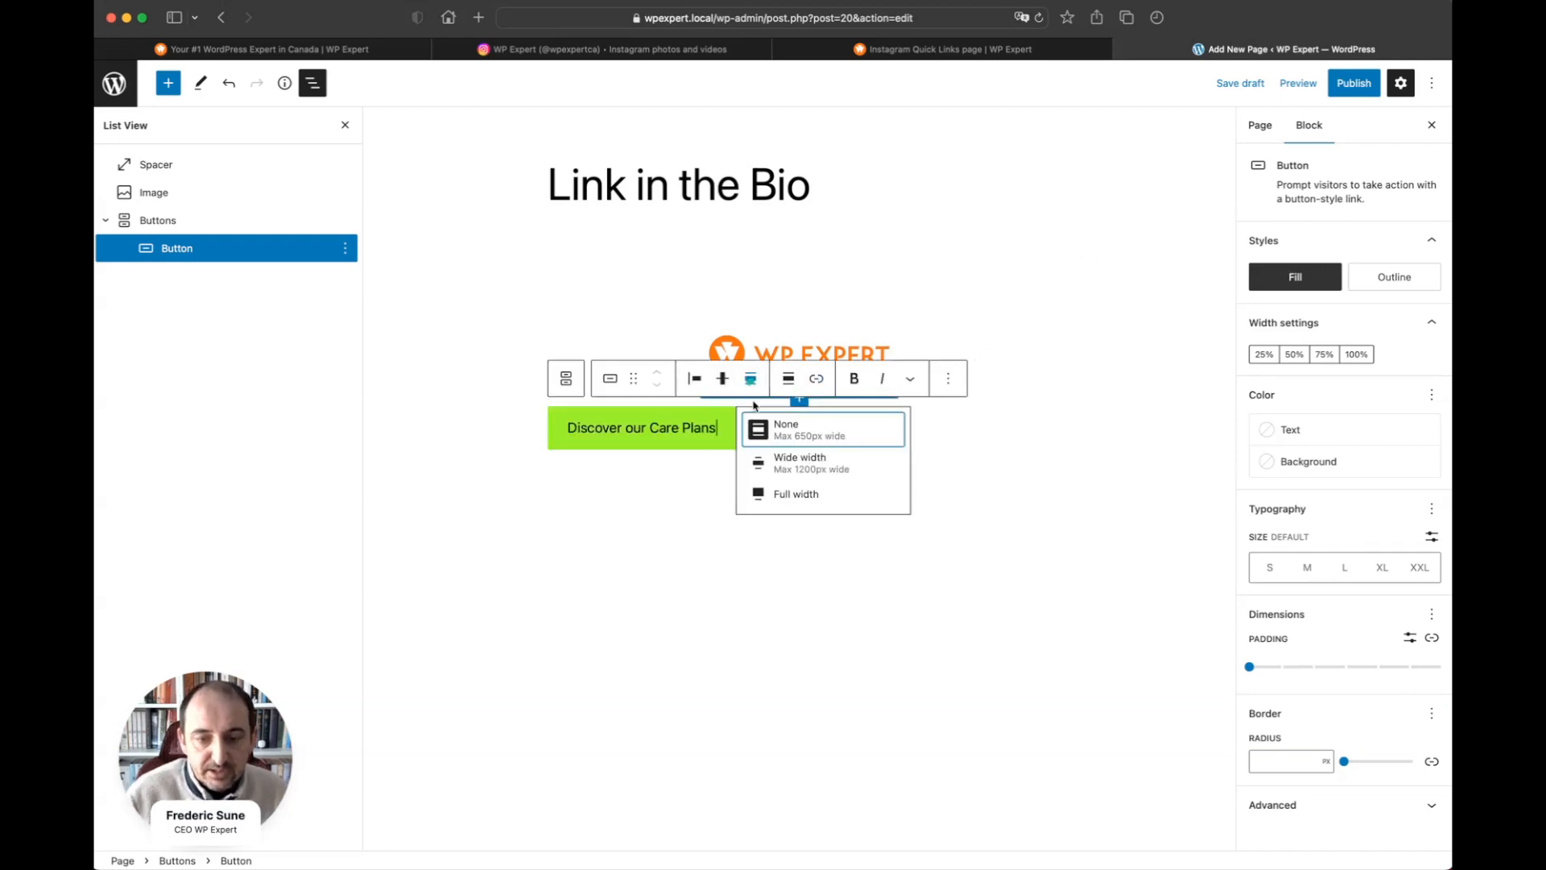
pyautogui.click(789, 378)
pyautogui.click(829, 487)
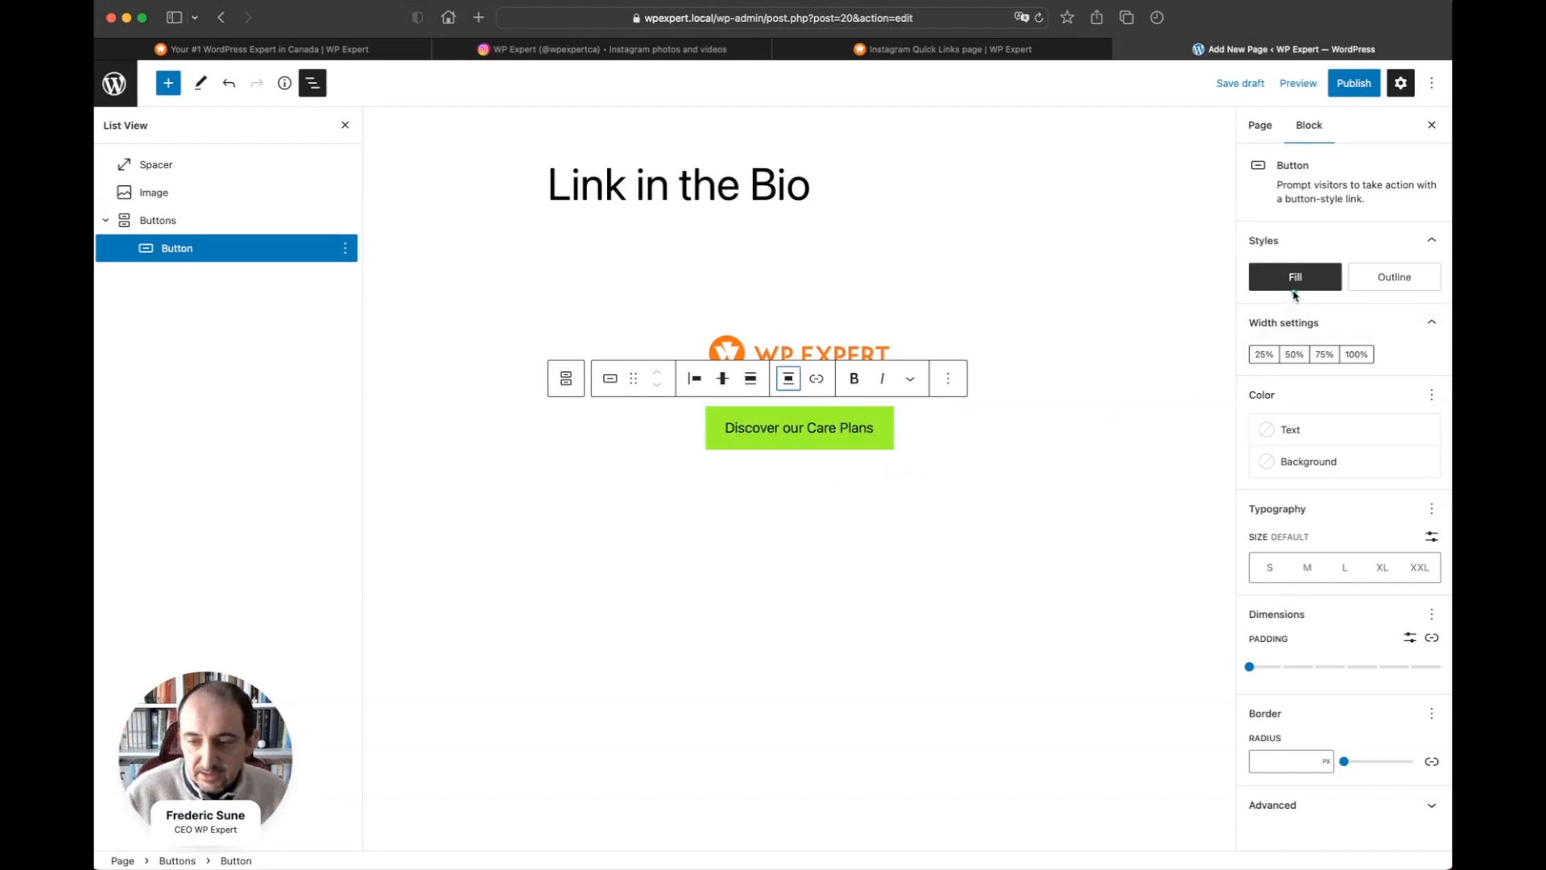
pyautogui.click(1294, 286)
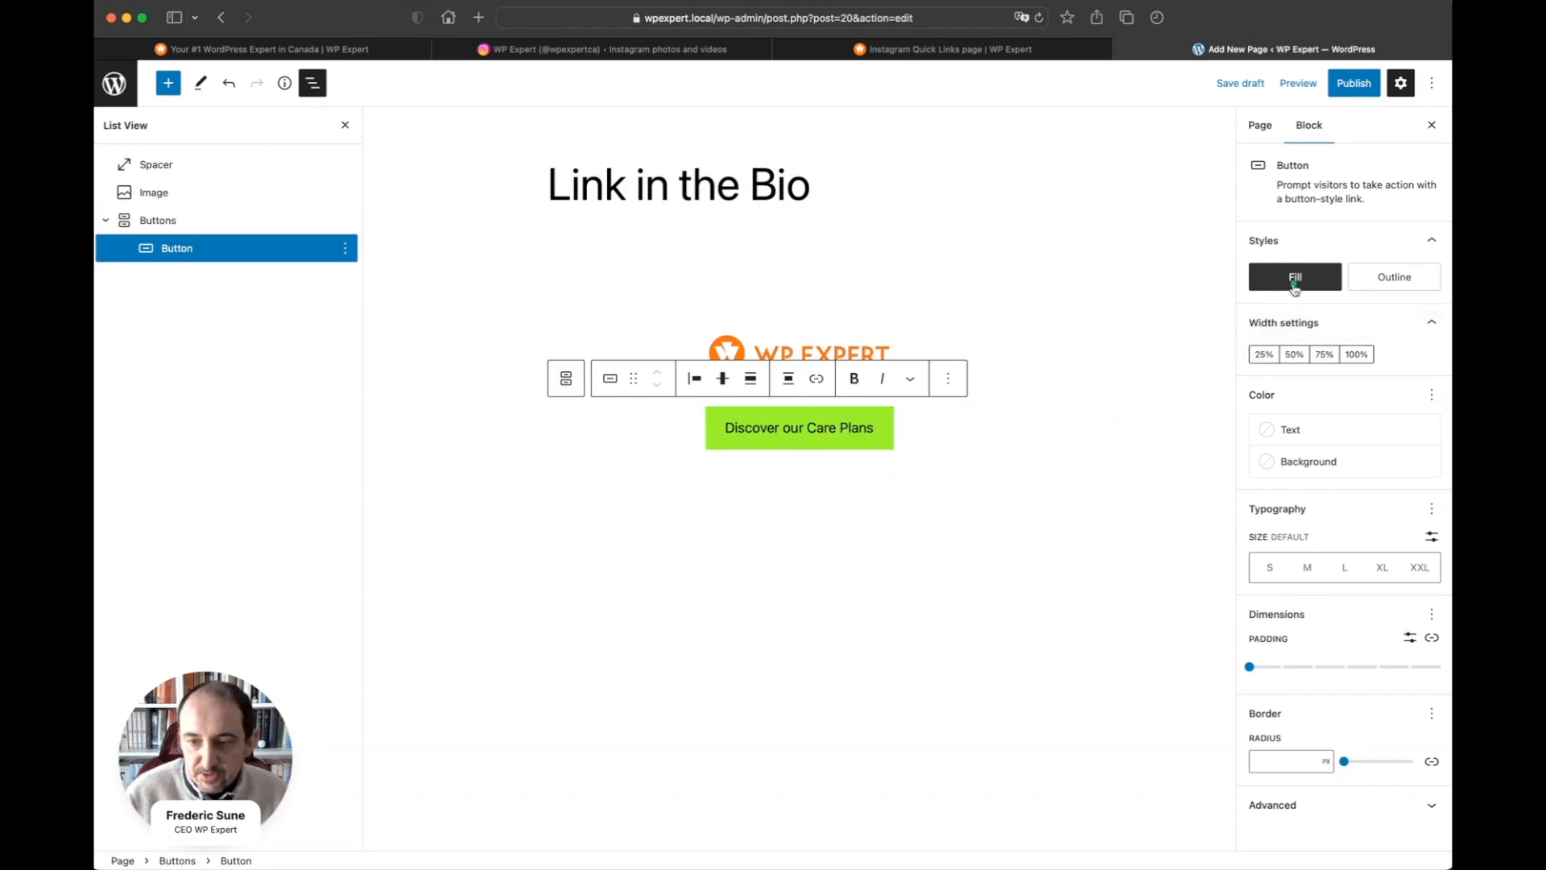
pyautogui.click(1294, 355)
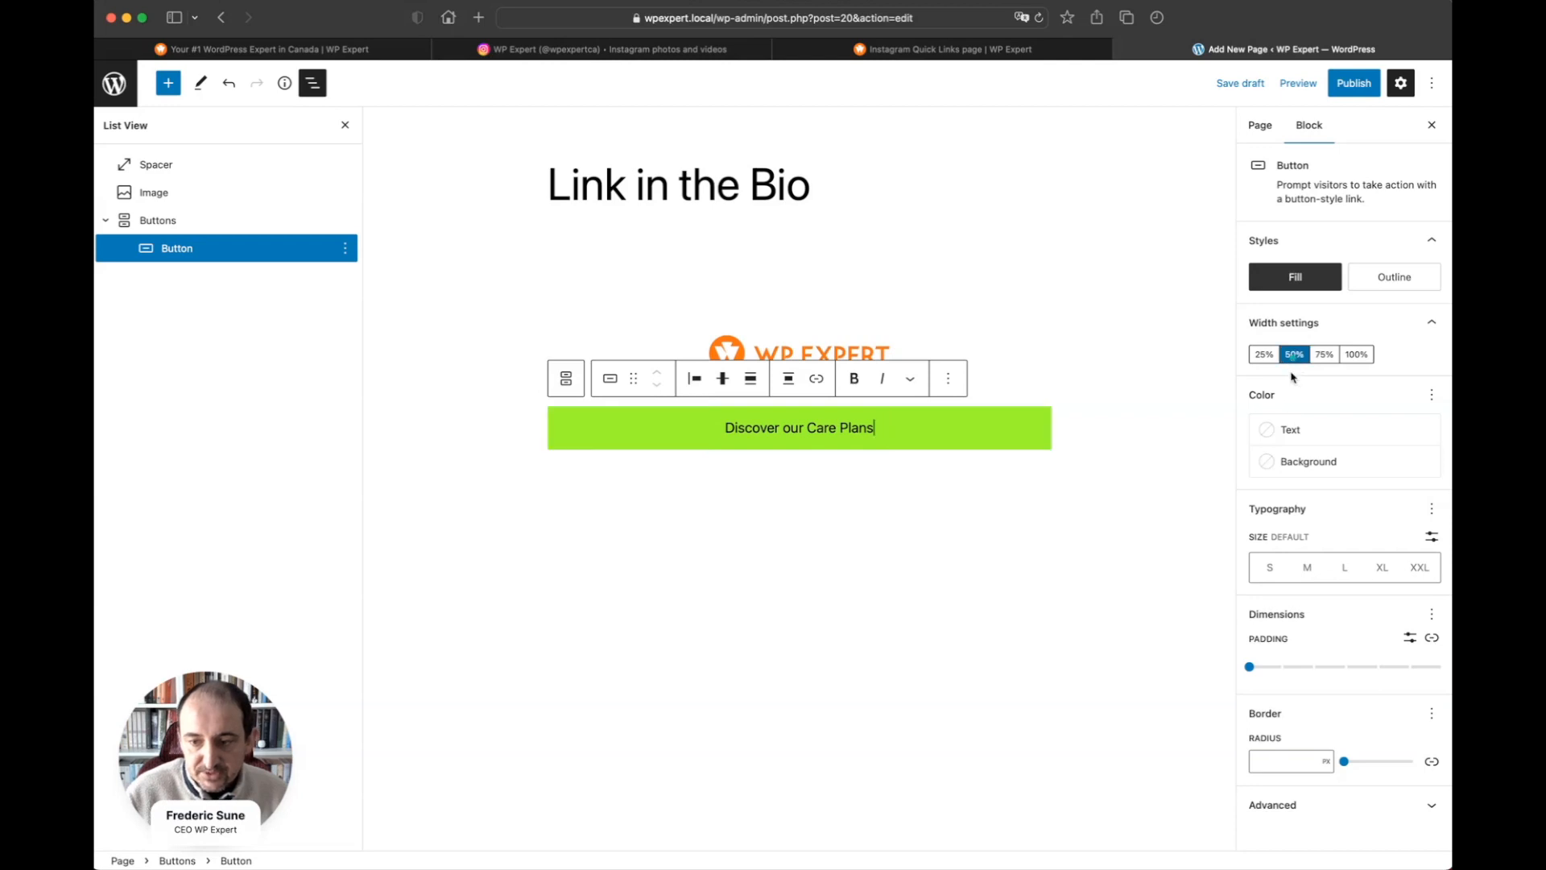
# - Set the button's background to the custom color FF6600 and its text color to white (Base, FFFFFF)
pyautogui.click(1258, 474)
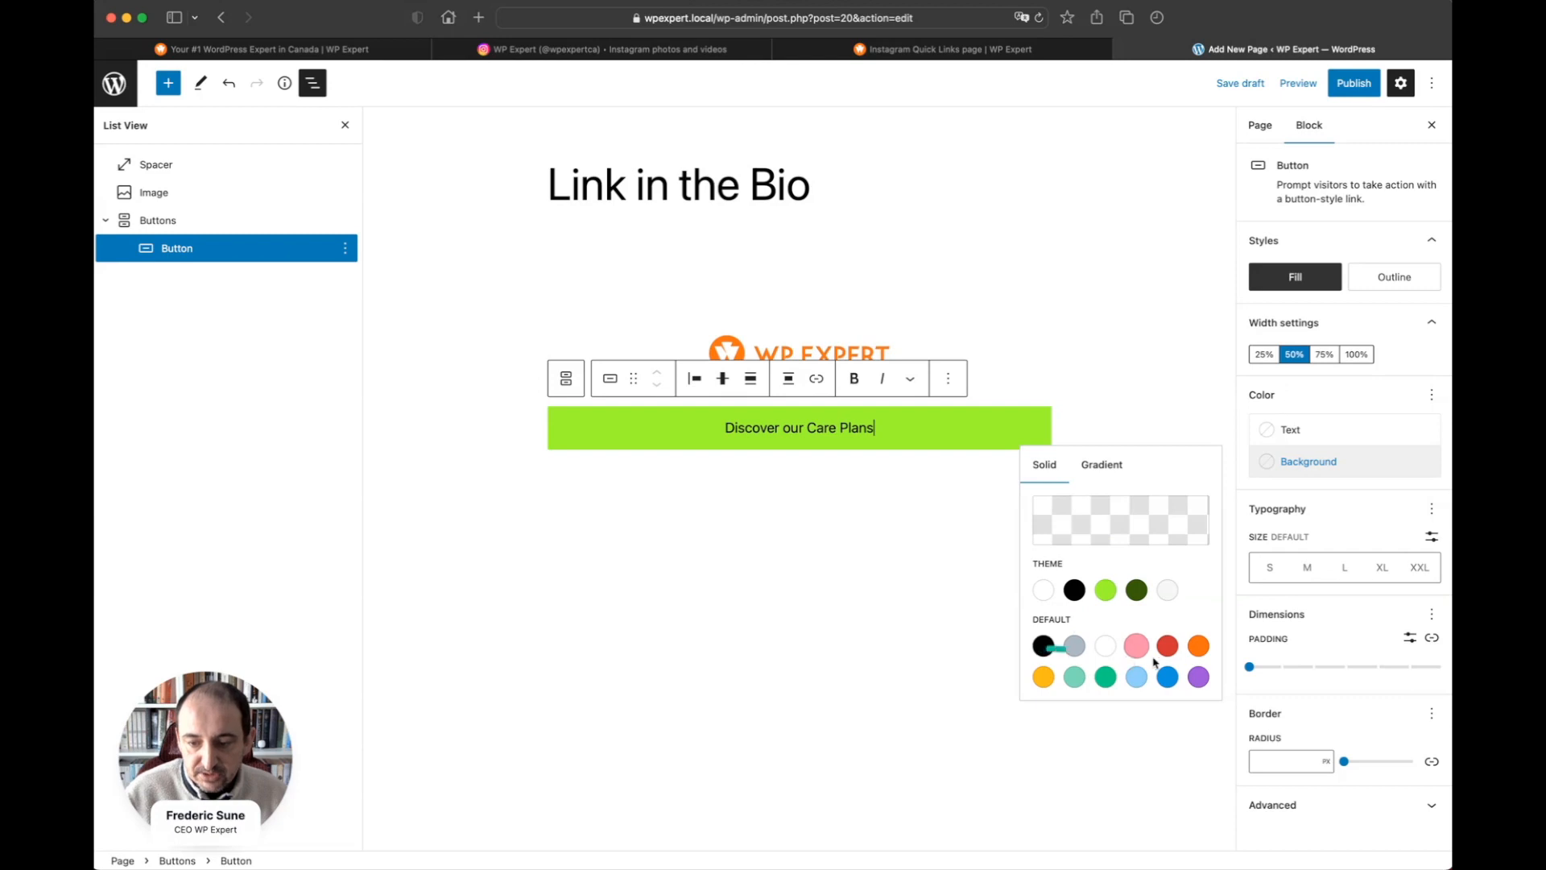
pyautogui.click(1205, 651)
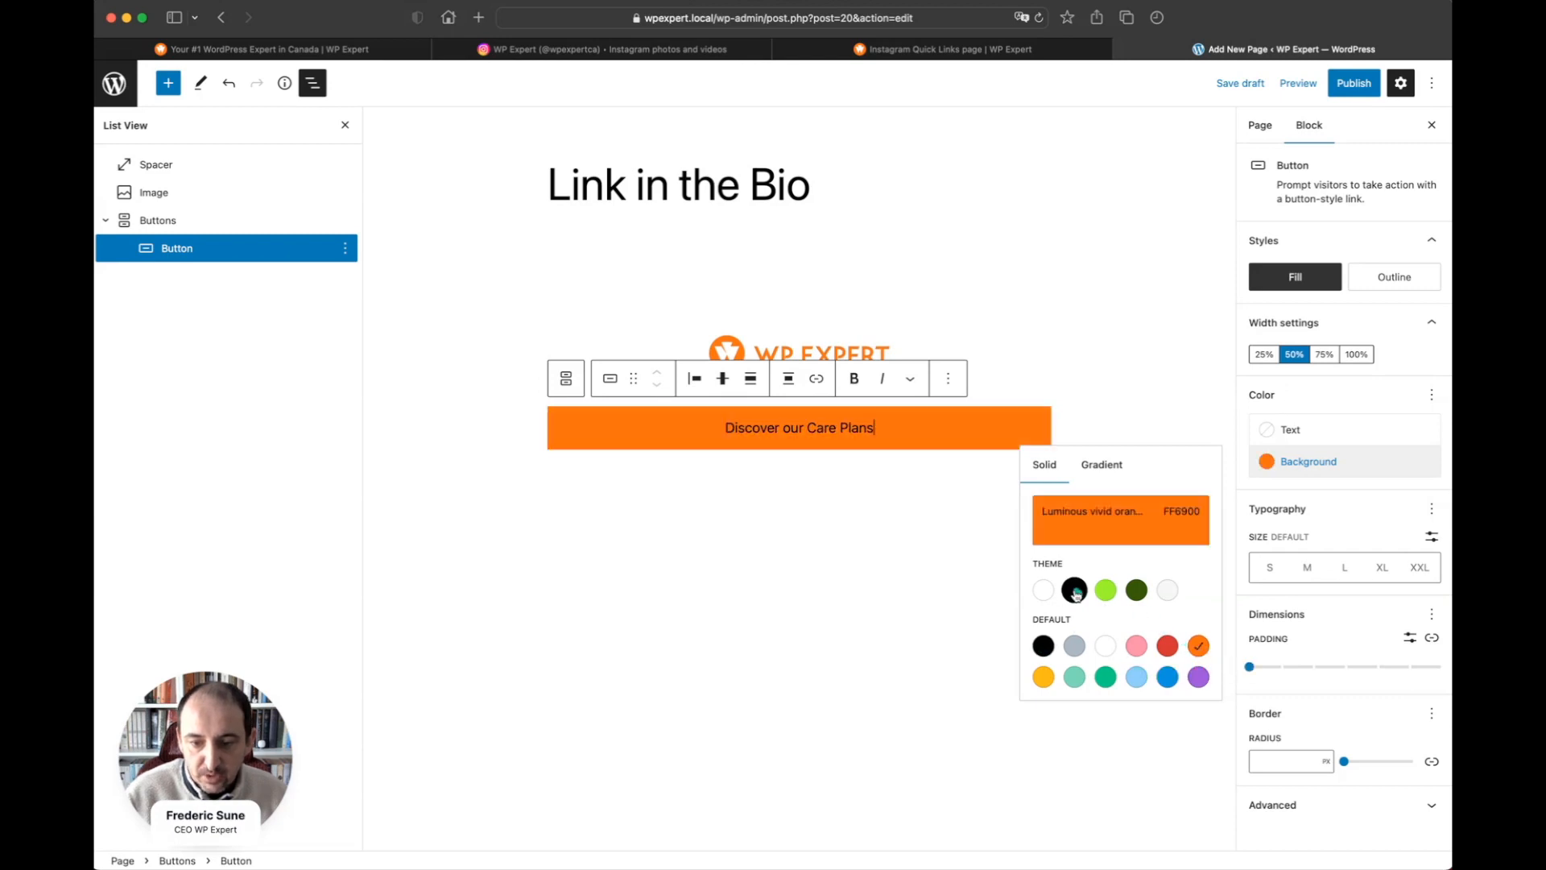
pyautogui.click(1092, 528)
pyautogui.doubleClick(886, 770)
pyautogui.write('ff6600')
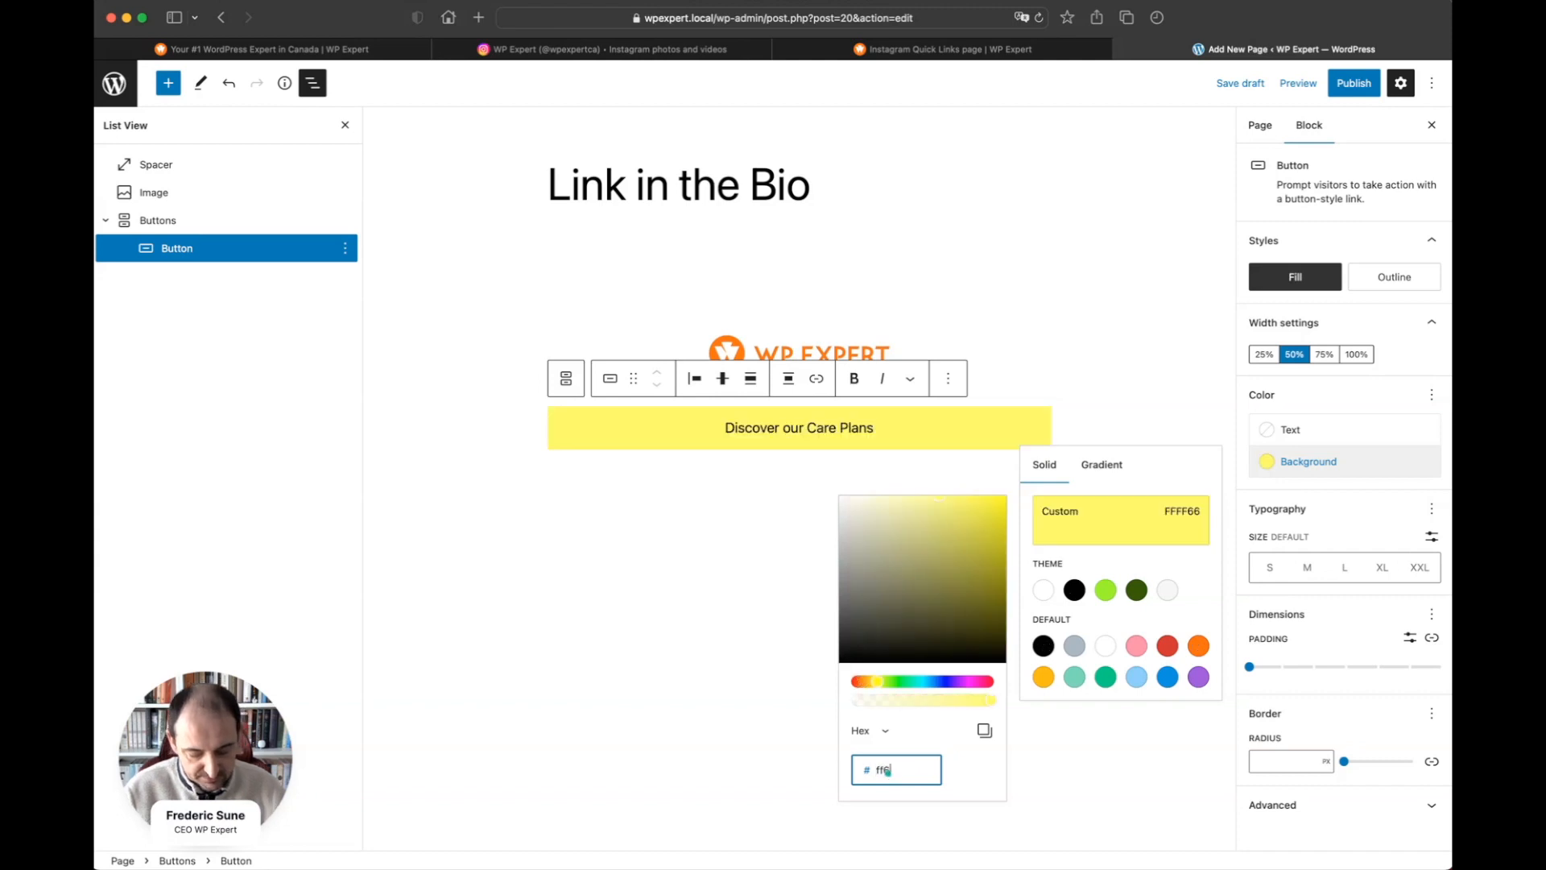
pyautogui.click(1120, 529)
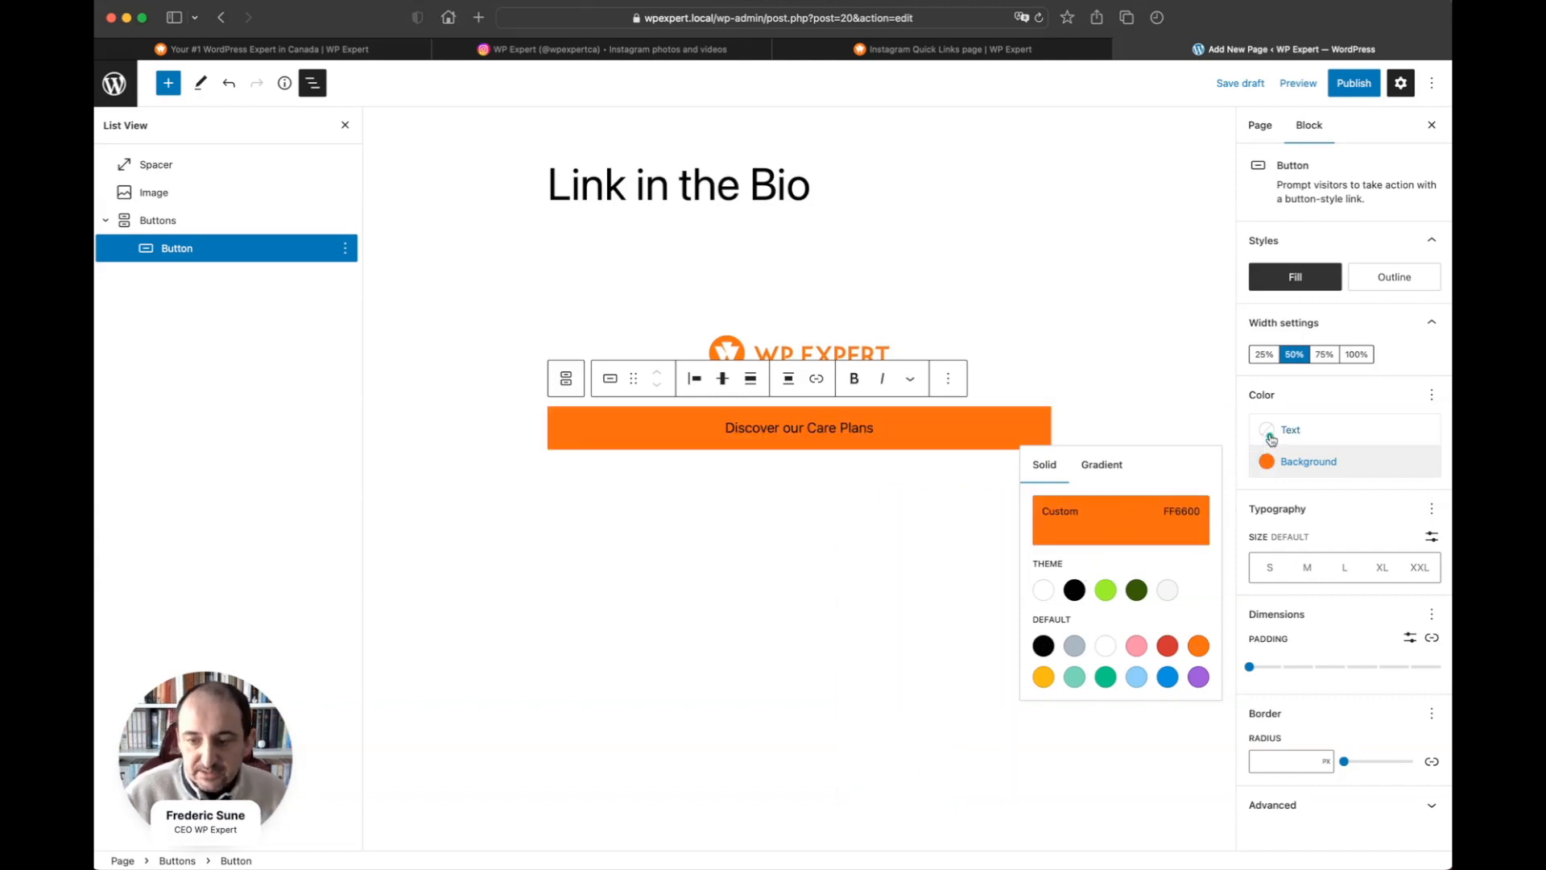
pyautogui.click(1271, 432)
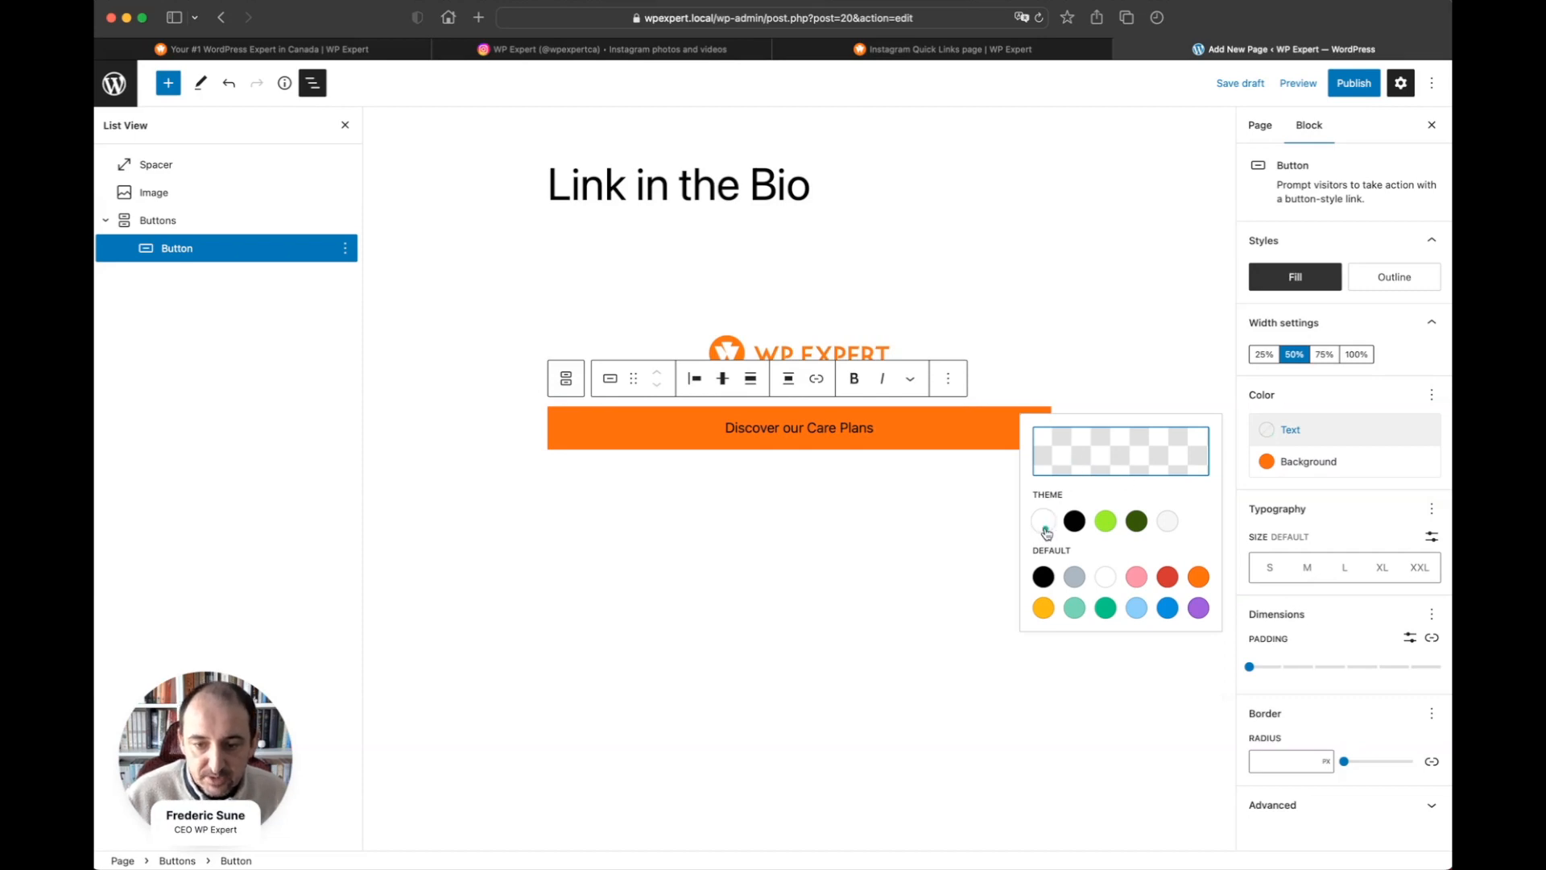
pyautogui.click(1045, 525)
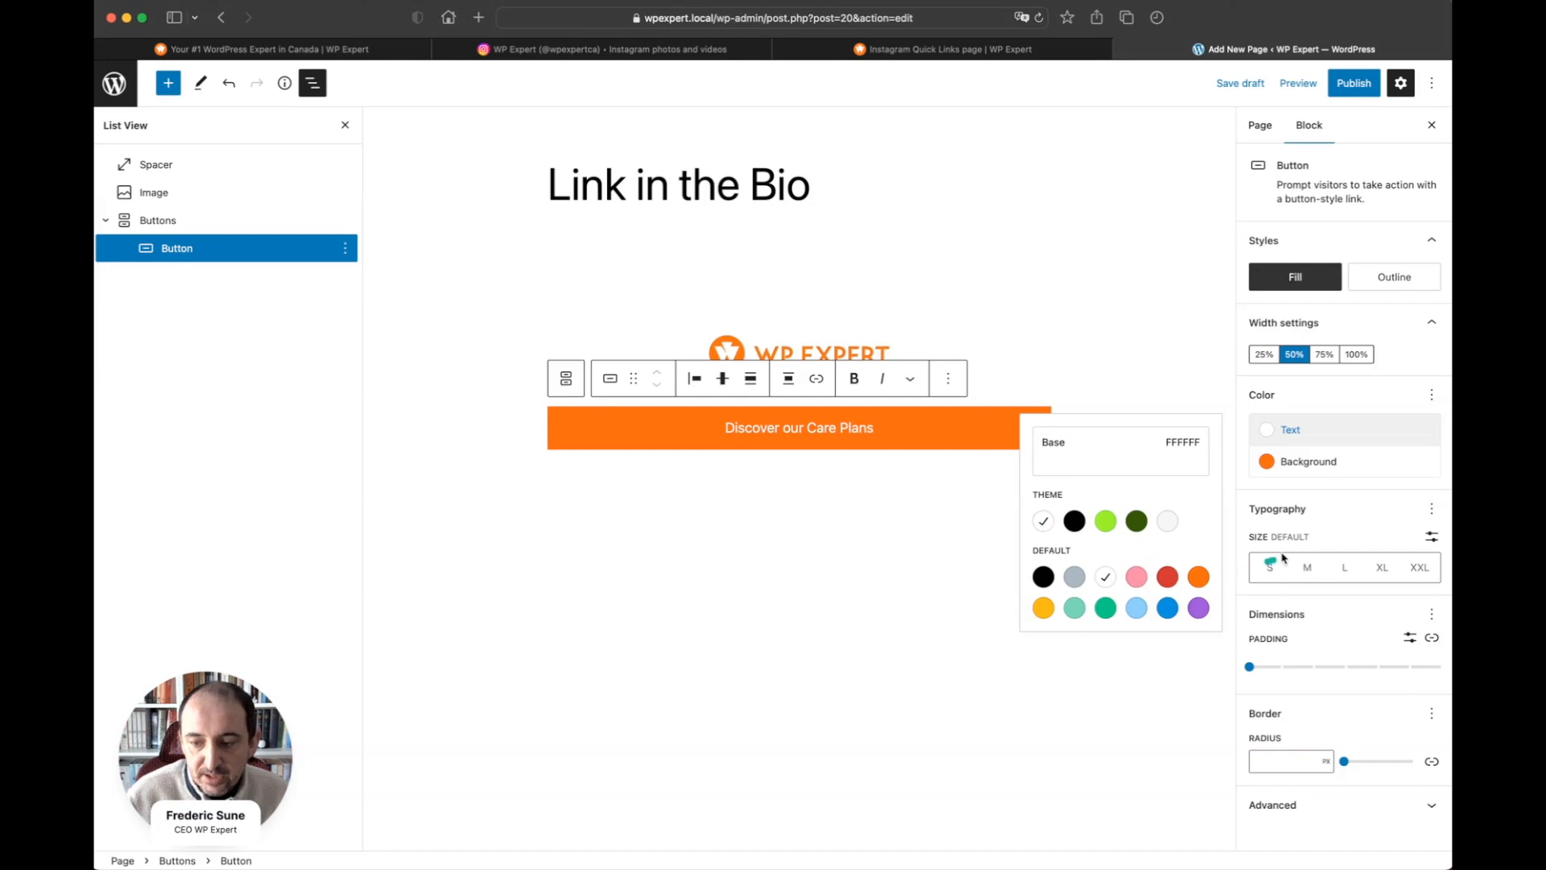
# - Give the button text a custom font size of 21 px
pyautogui.click(1309, 568)
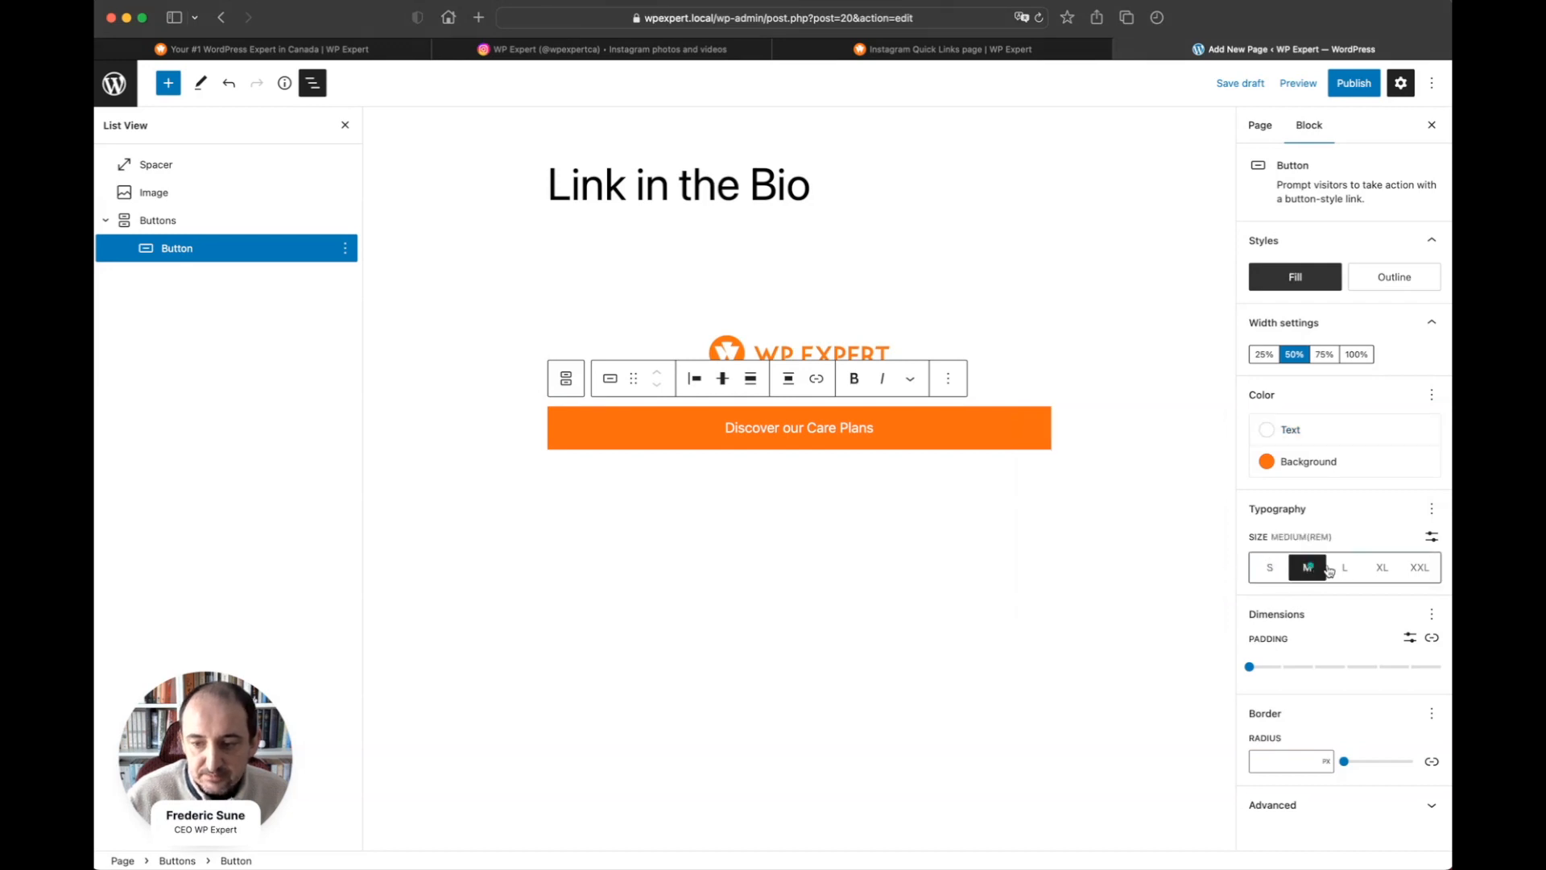
pyautogui.click(1351, 568)
pyautogui.click(1309, 568)
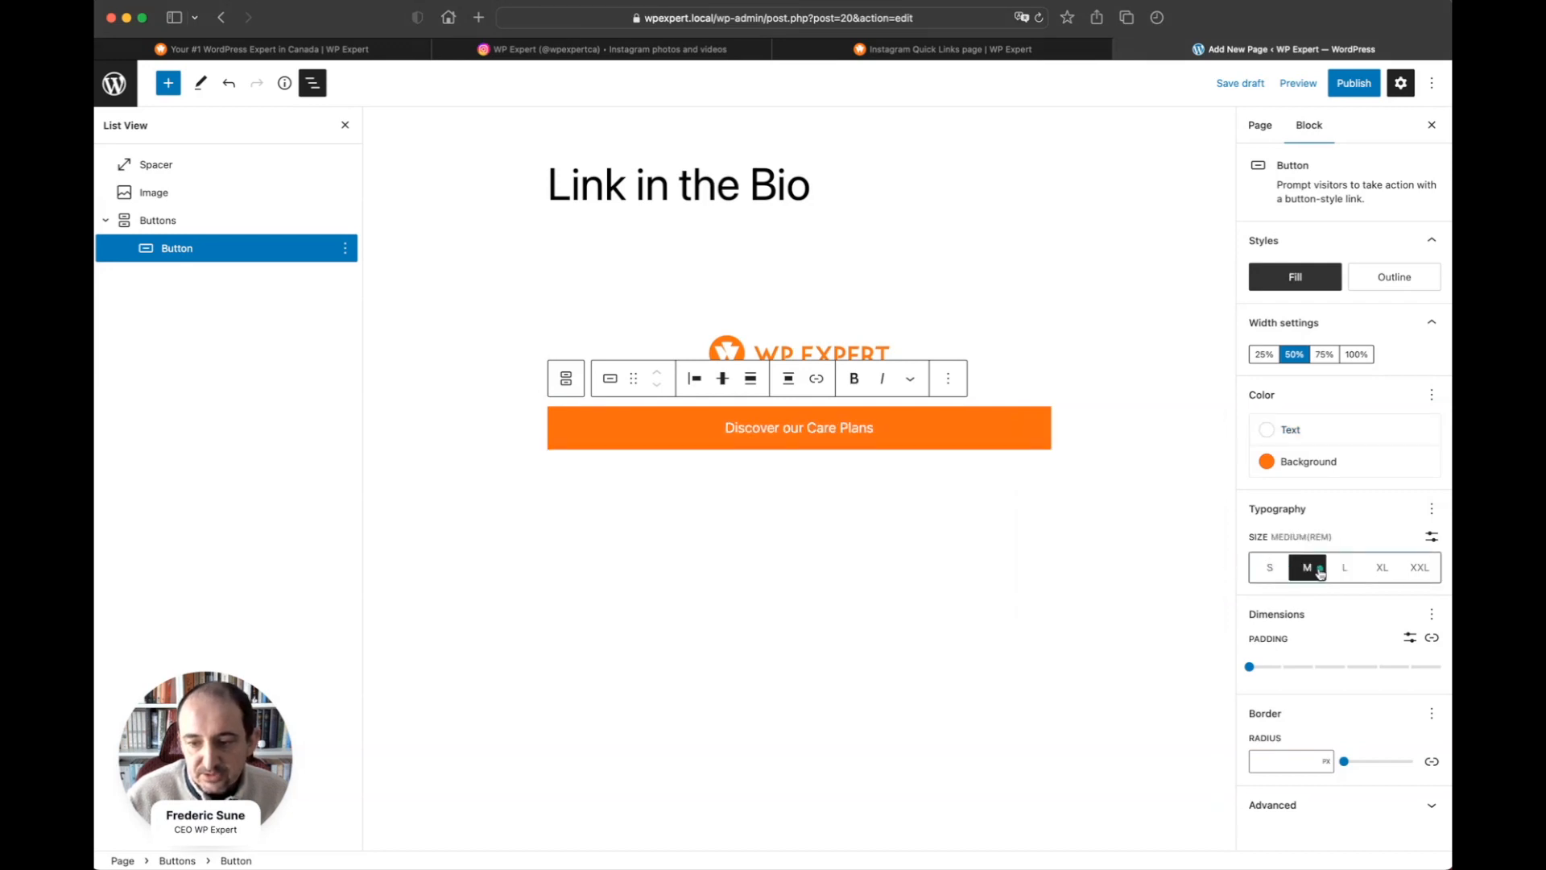
pyautogui.click(1432, 538)
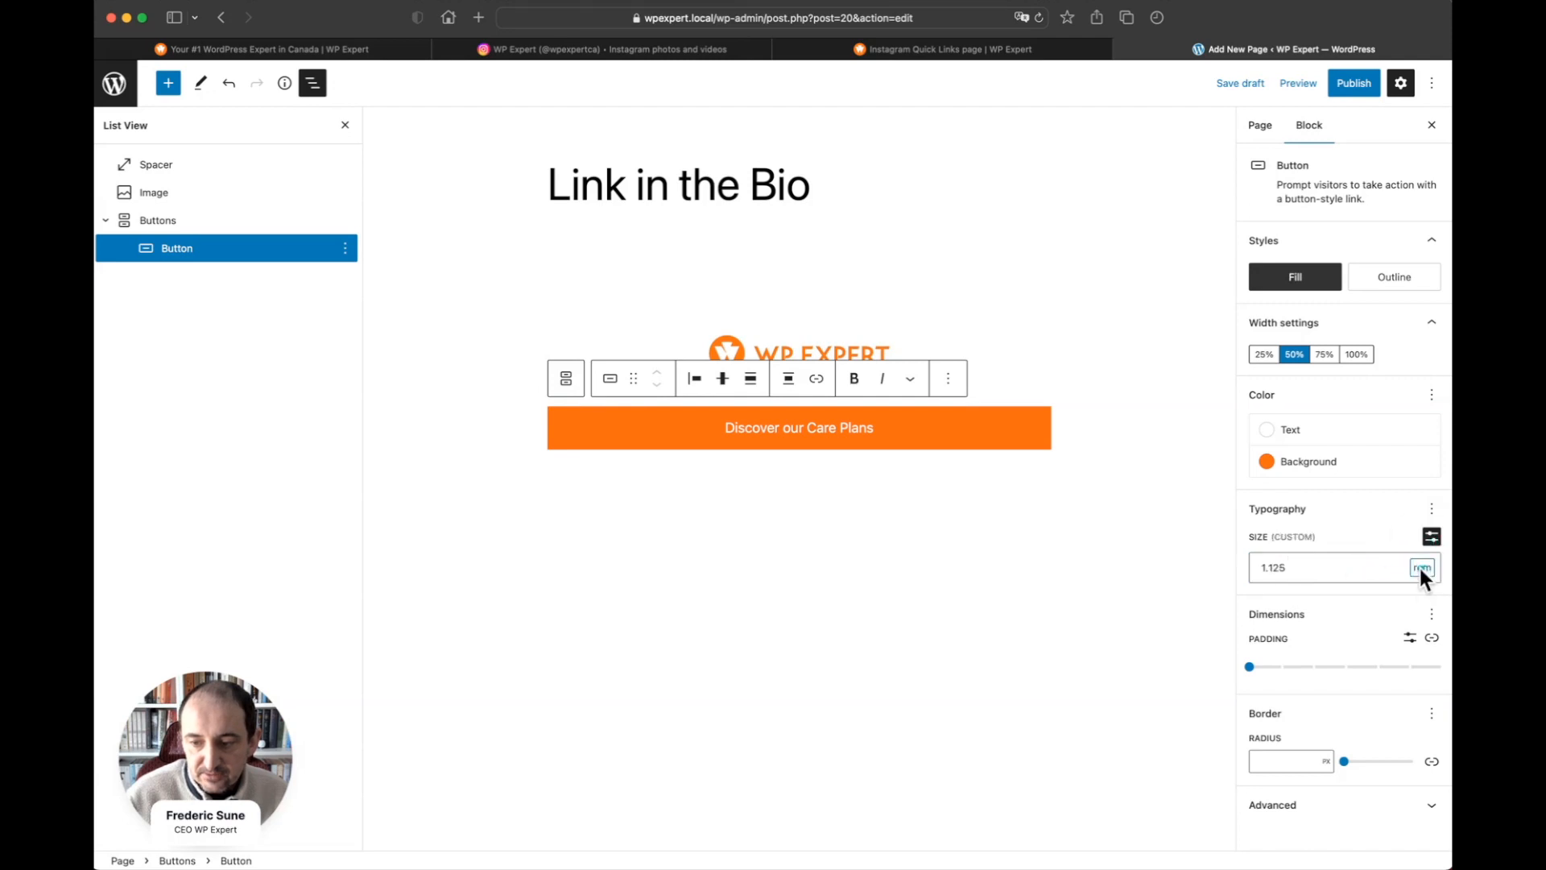
pyautogui.click(1422, 567)
pyautogui.click(1421, 533)
pyautogui.doubleClick(1325, 564)
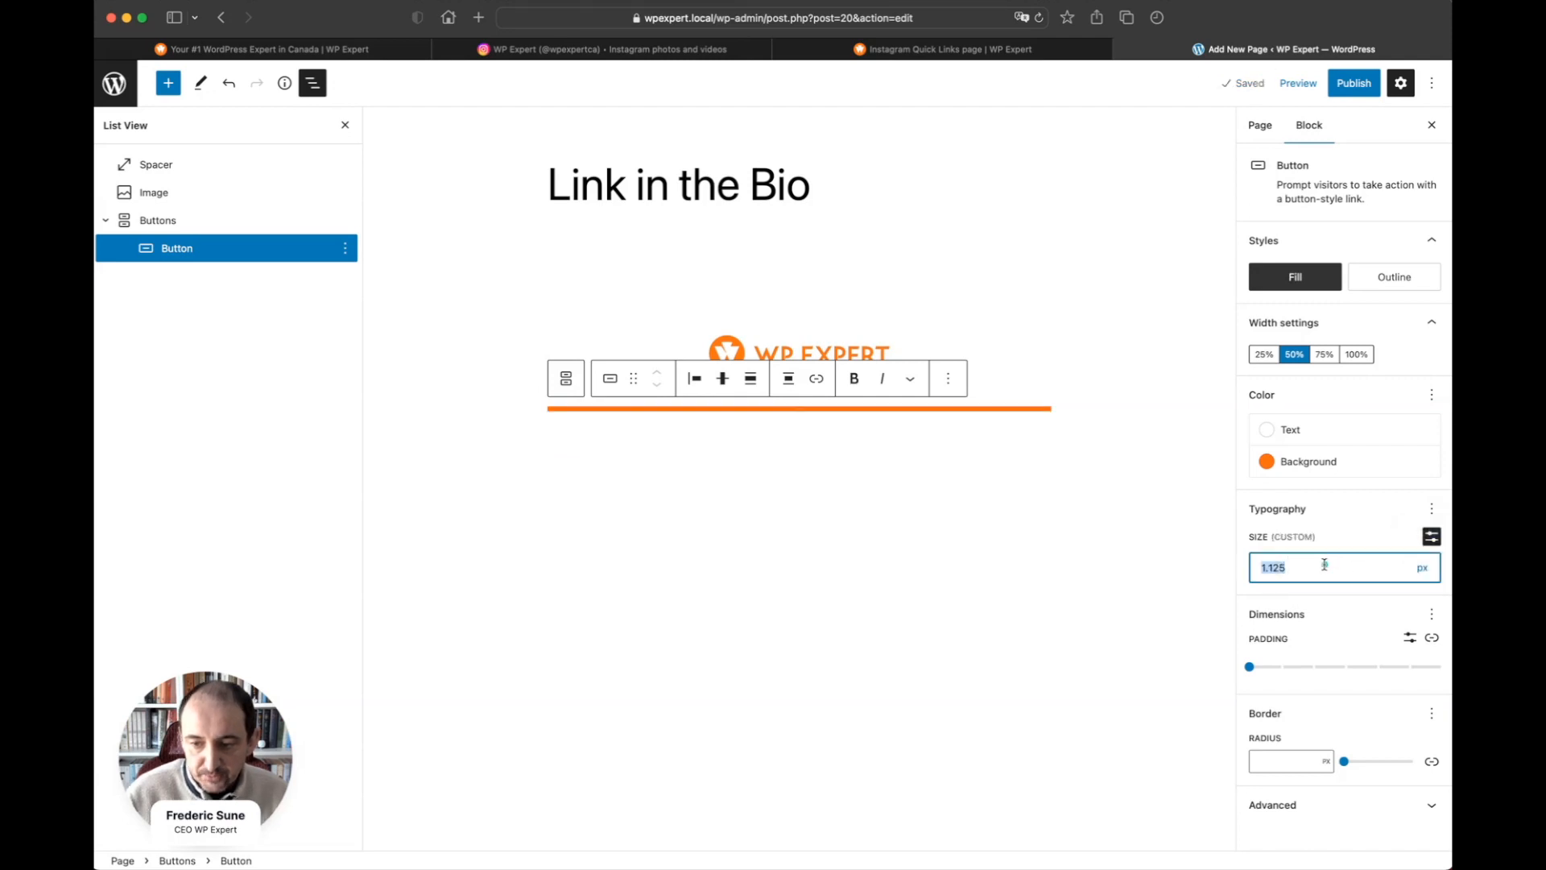
pyautogui.write('18')
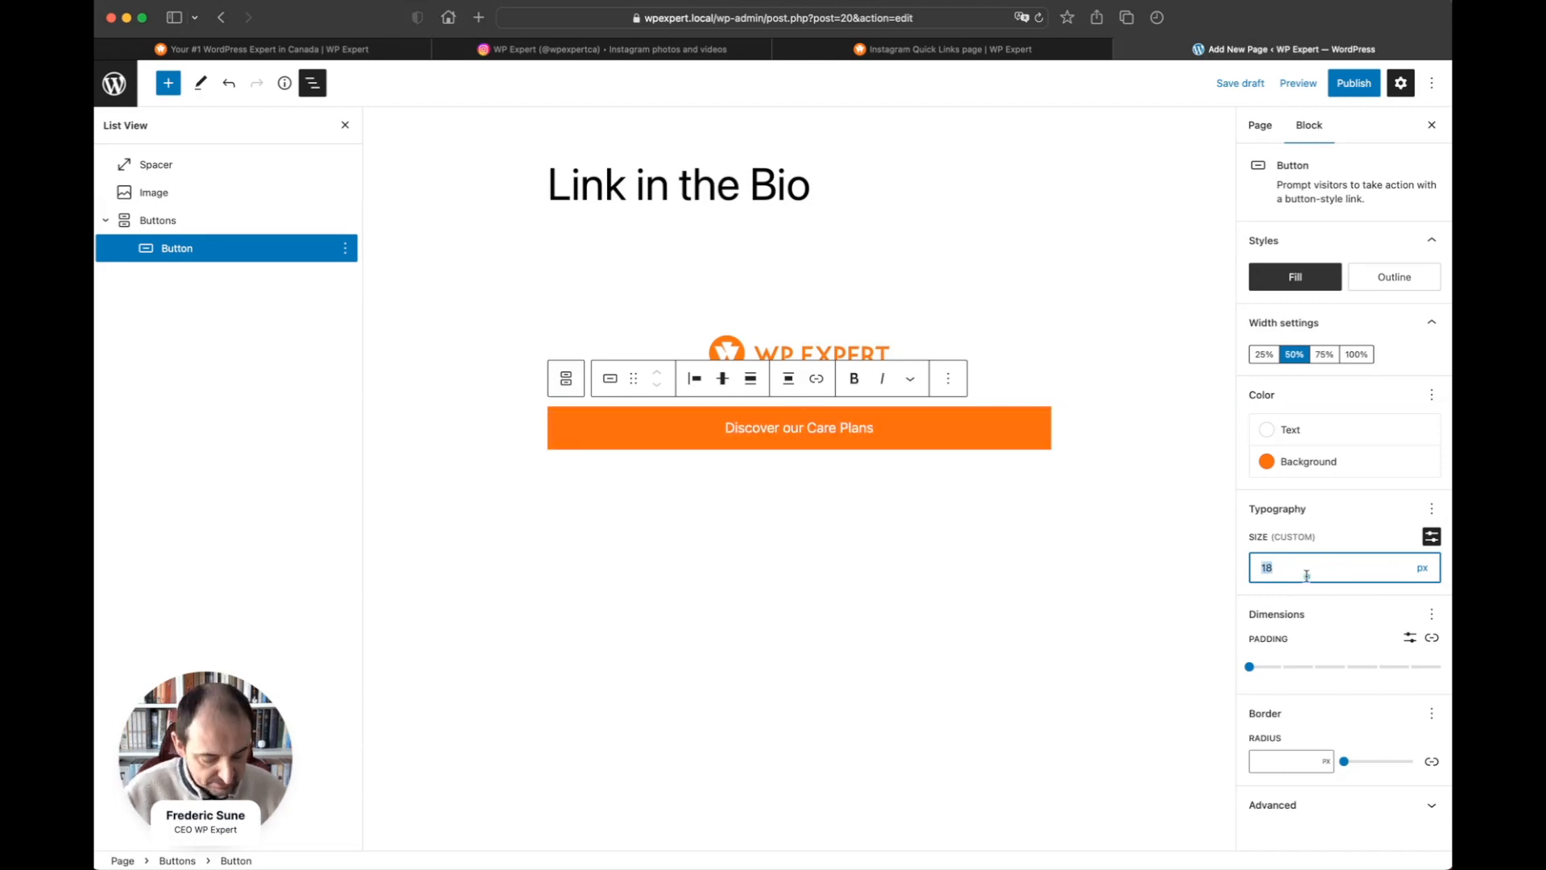
pyautogui.write('21')
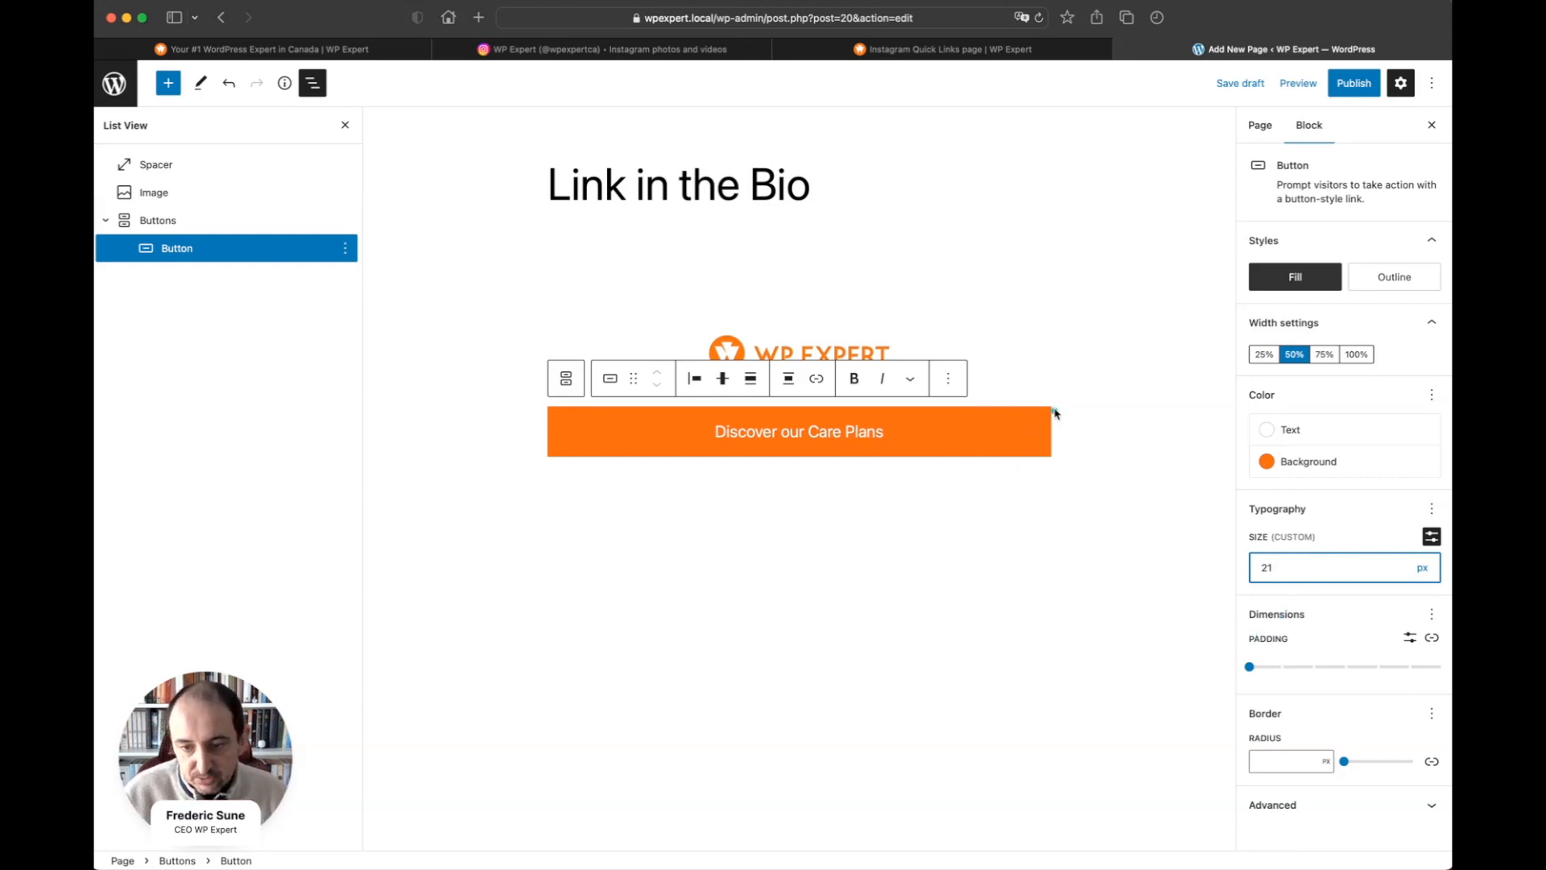
# - Round the button's corners with a border radius of 100 px and compare it with the example quick-links page
pyautogui.click(1283, 762)
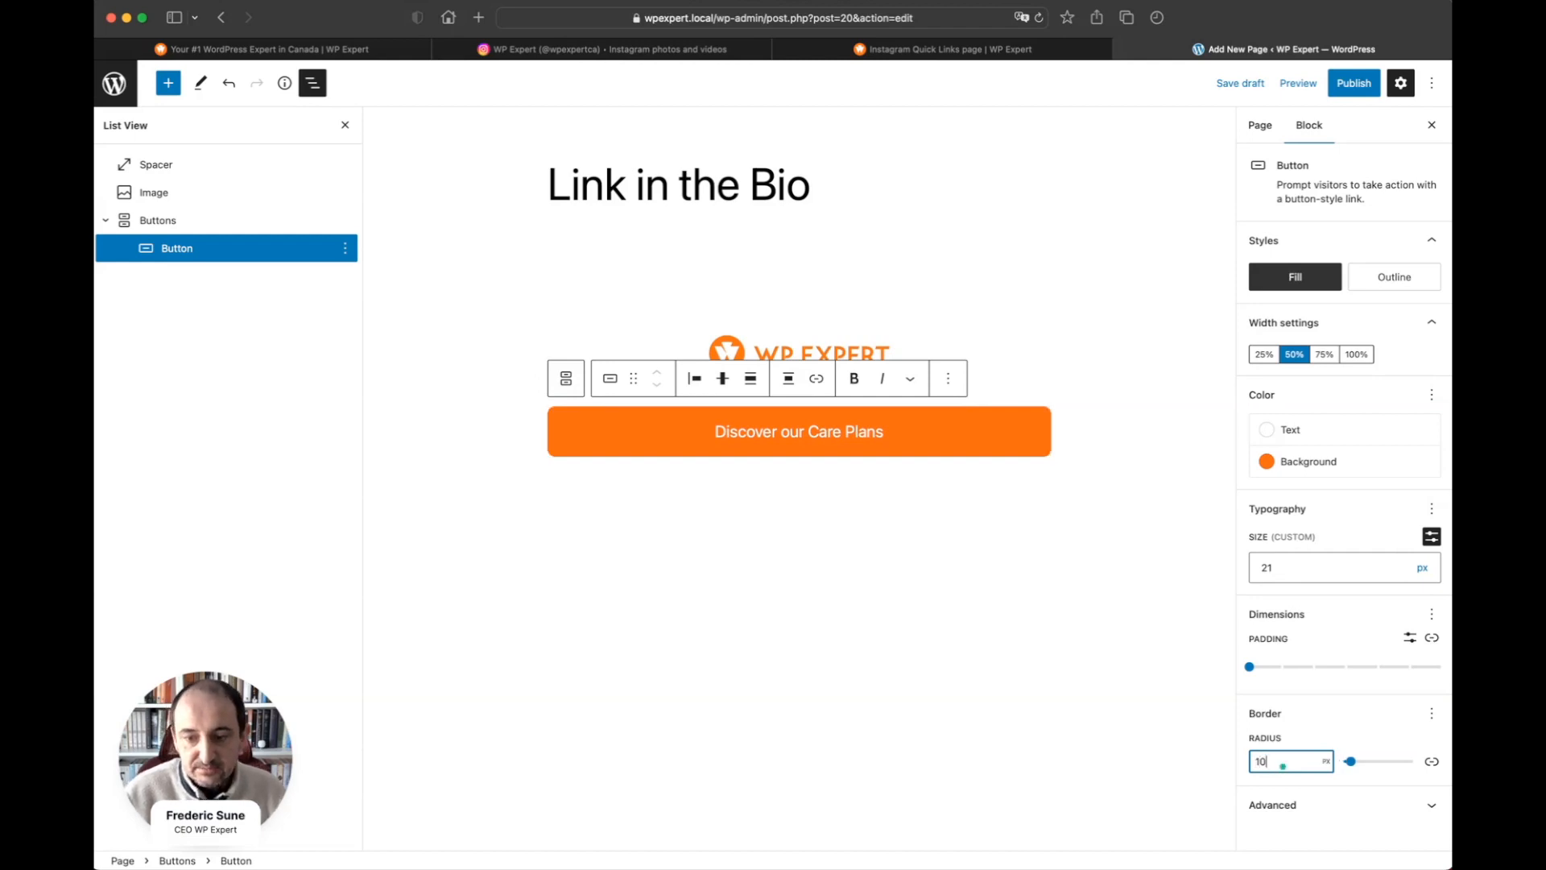
pyautogui.write('0')
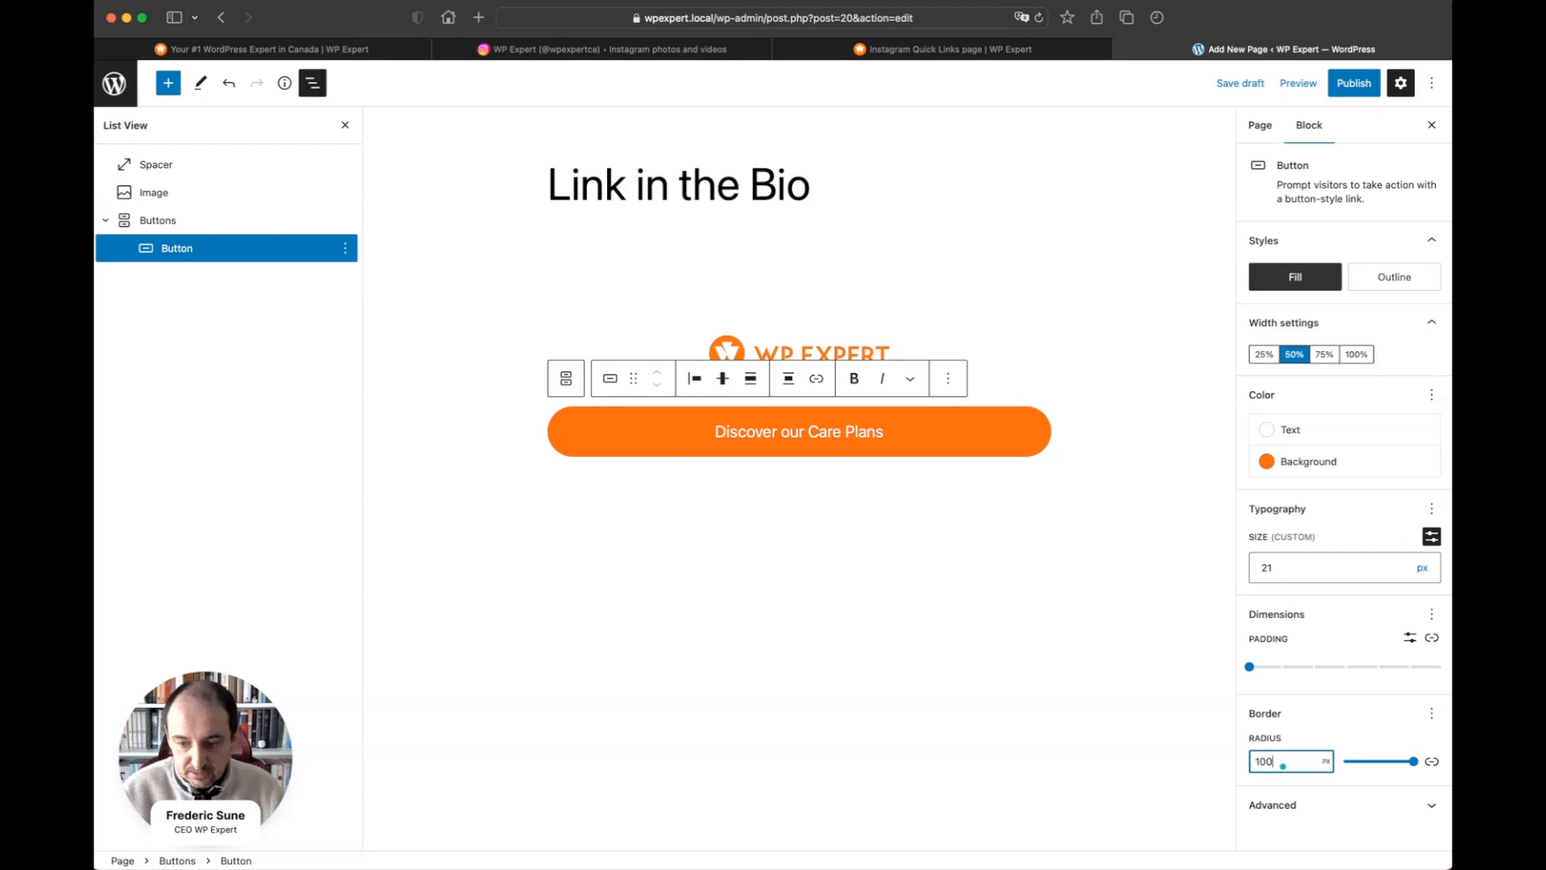
pyautogui.click(984, 49)
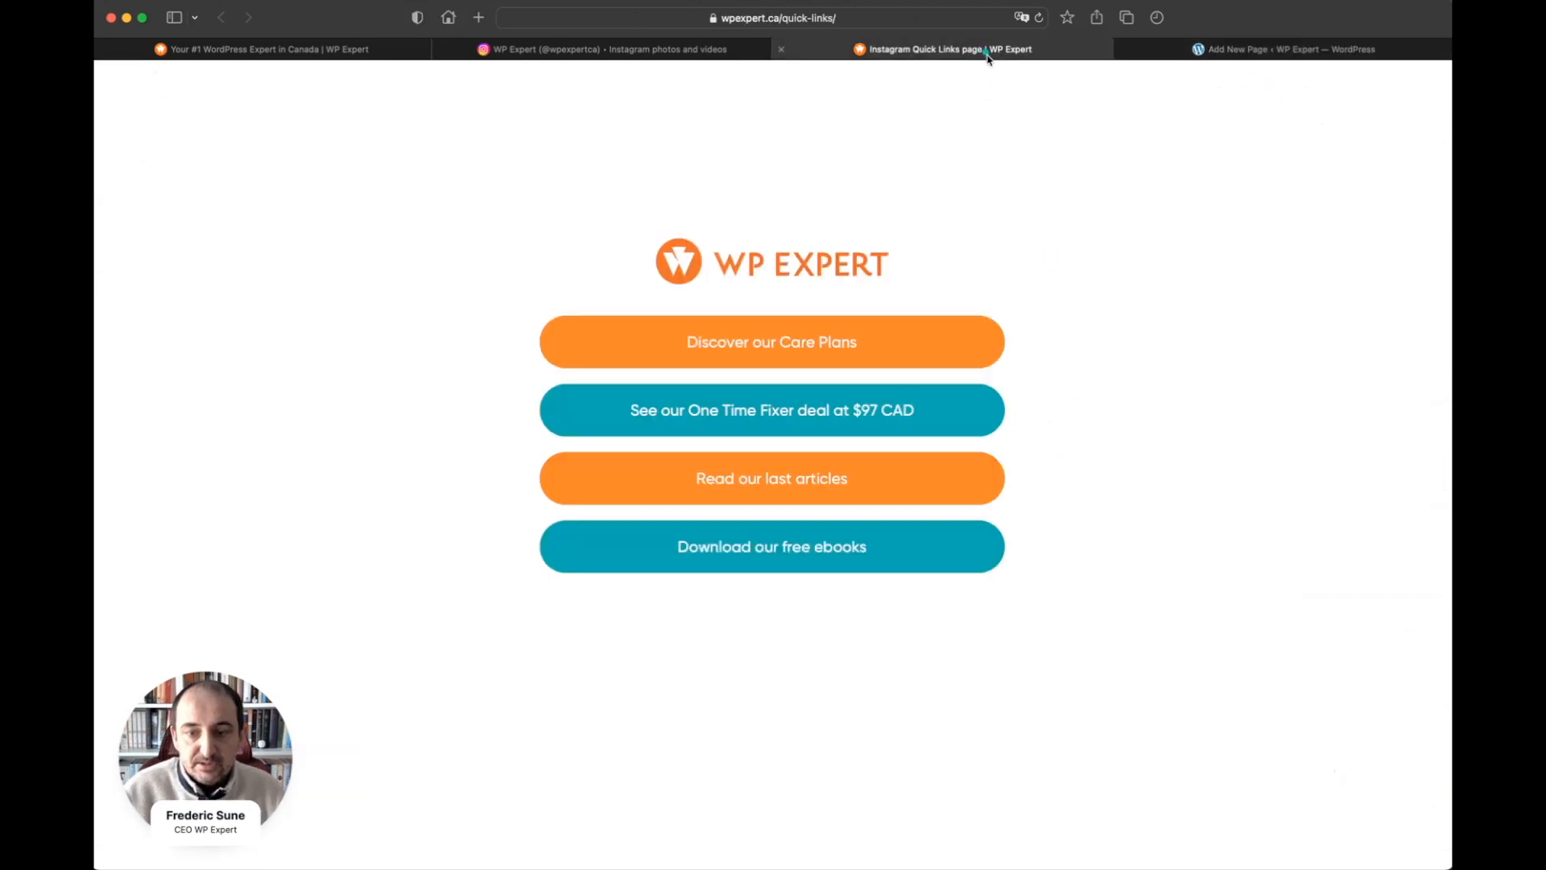
# - Check the example quick-links page and duplicate the "Discover our Care Plans" button in the Link in the Bio page
pyautogui.click(1180, 47)
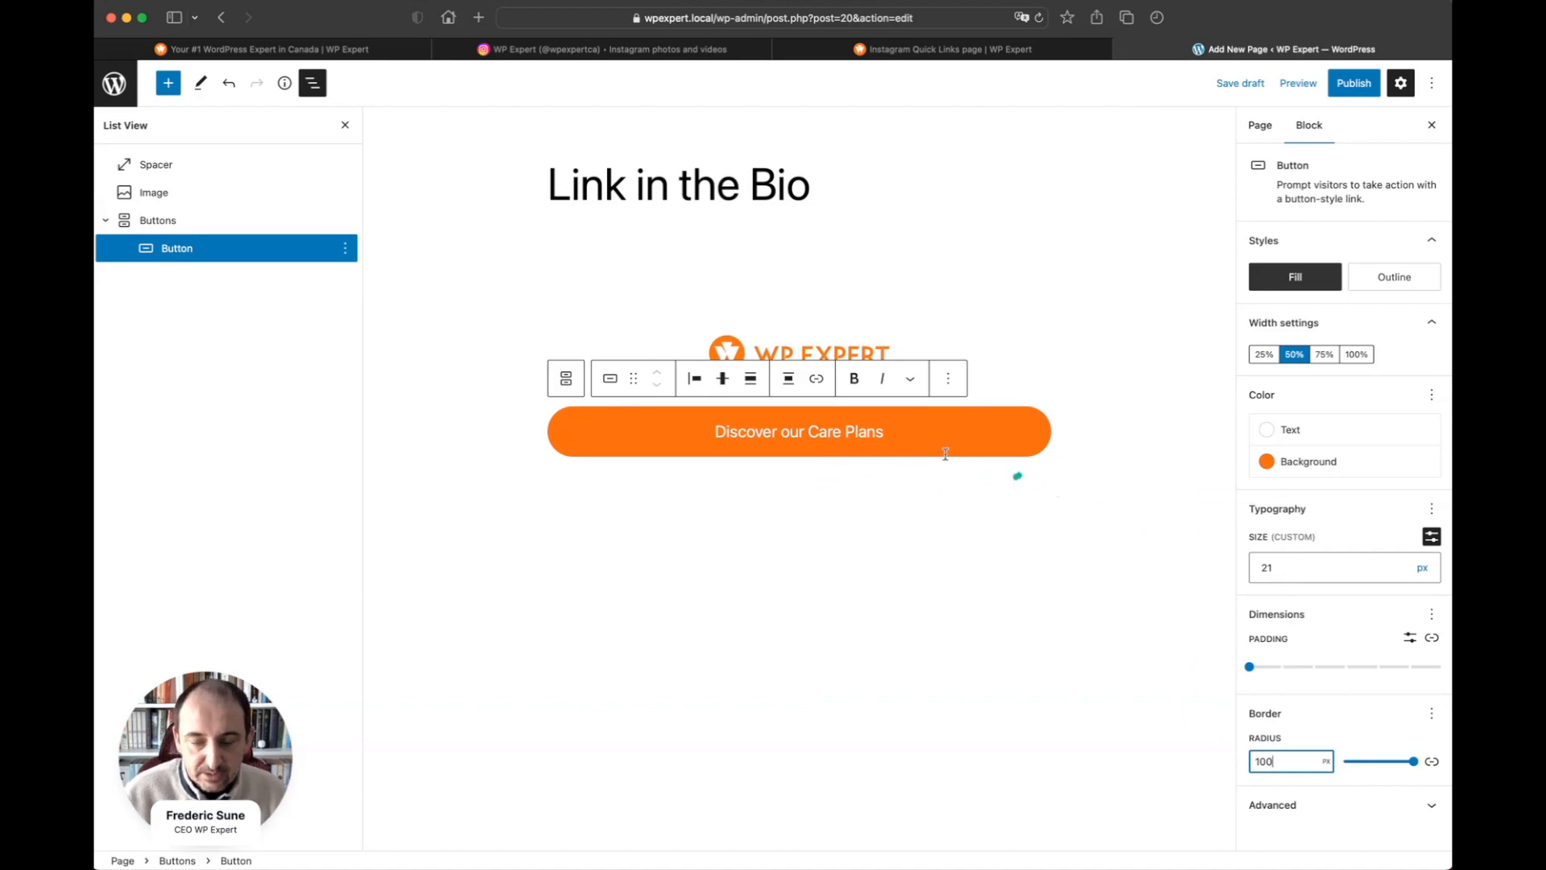
pyautogui.click(1001, 51)
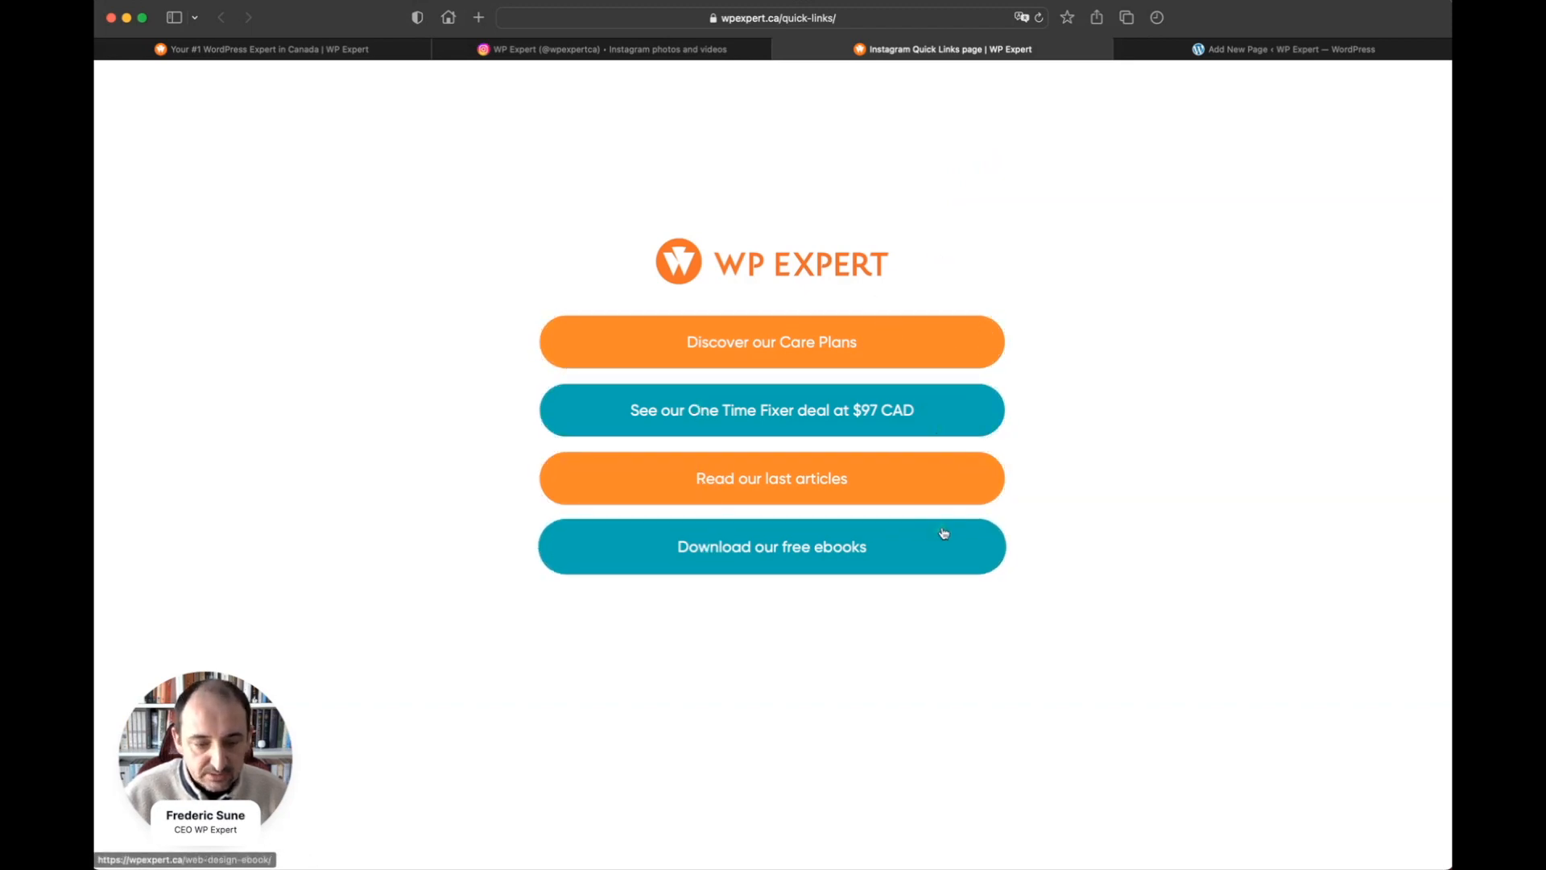
pyautogui.click(1220, 50)
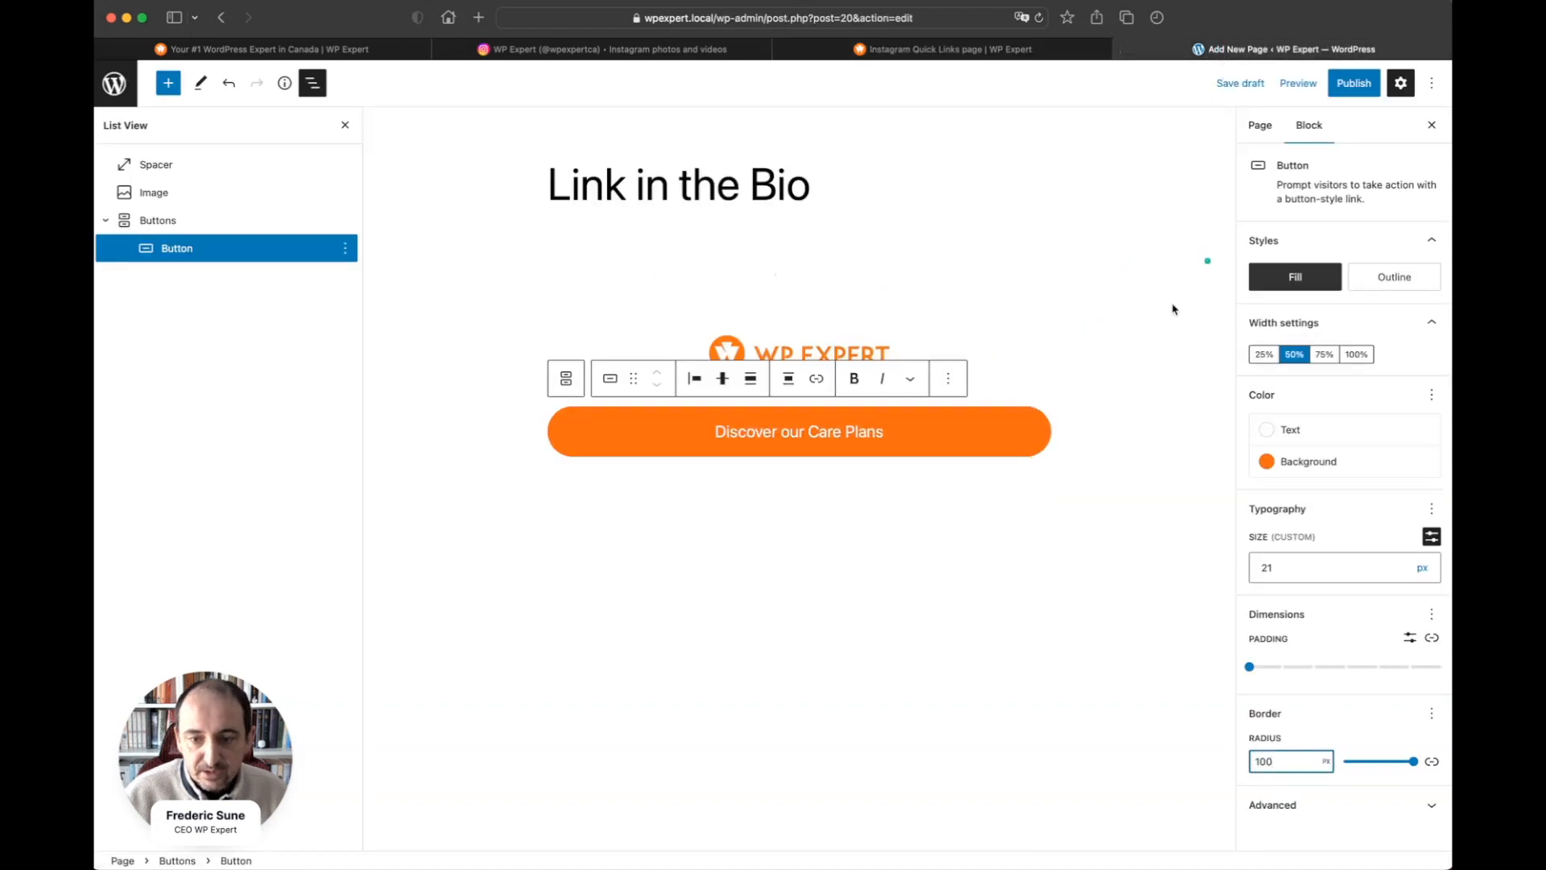
pyautogui.click(949, 381)
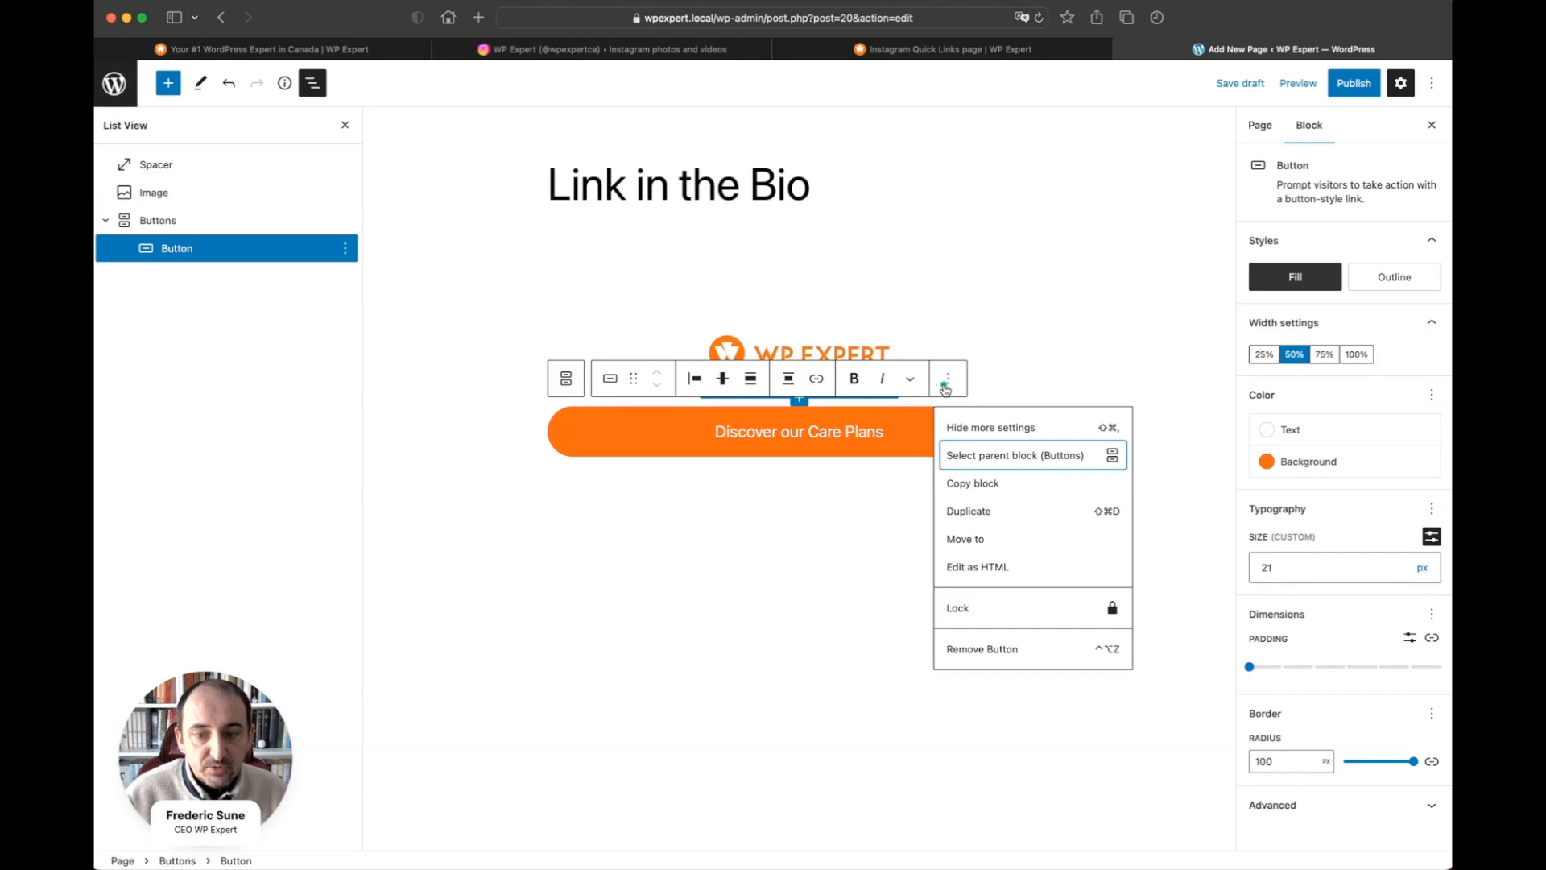
pyautogui.click(989, 514)
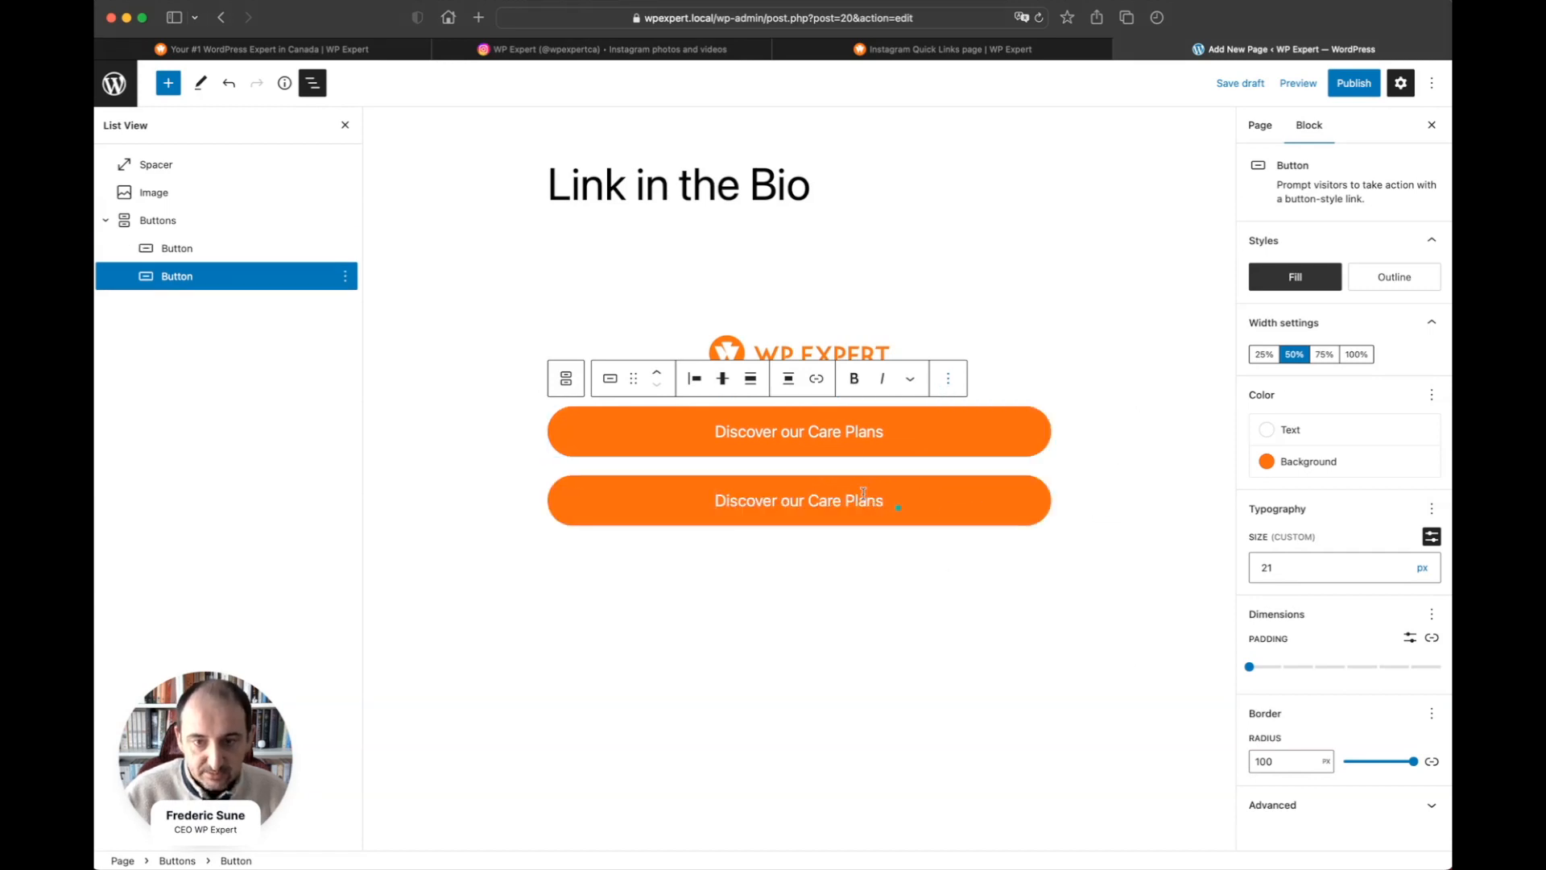
# - Consult the example page's second link and change the duplicated button's text to "One Time Deal Fixer"
pyautogui.click(990, 55)
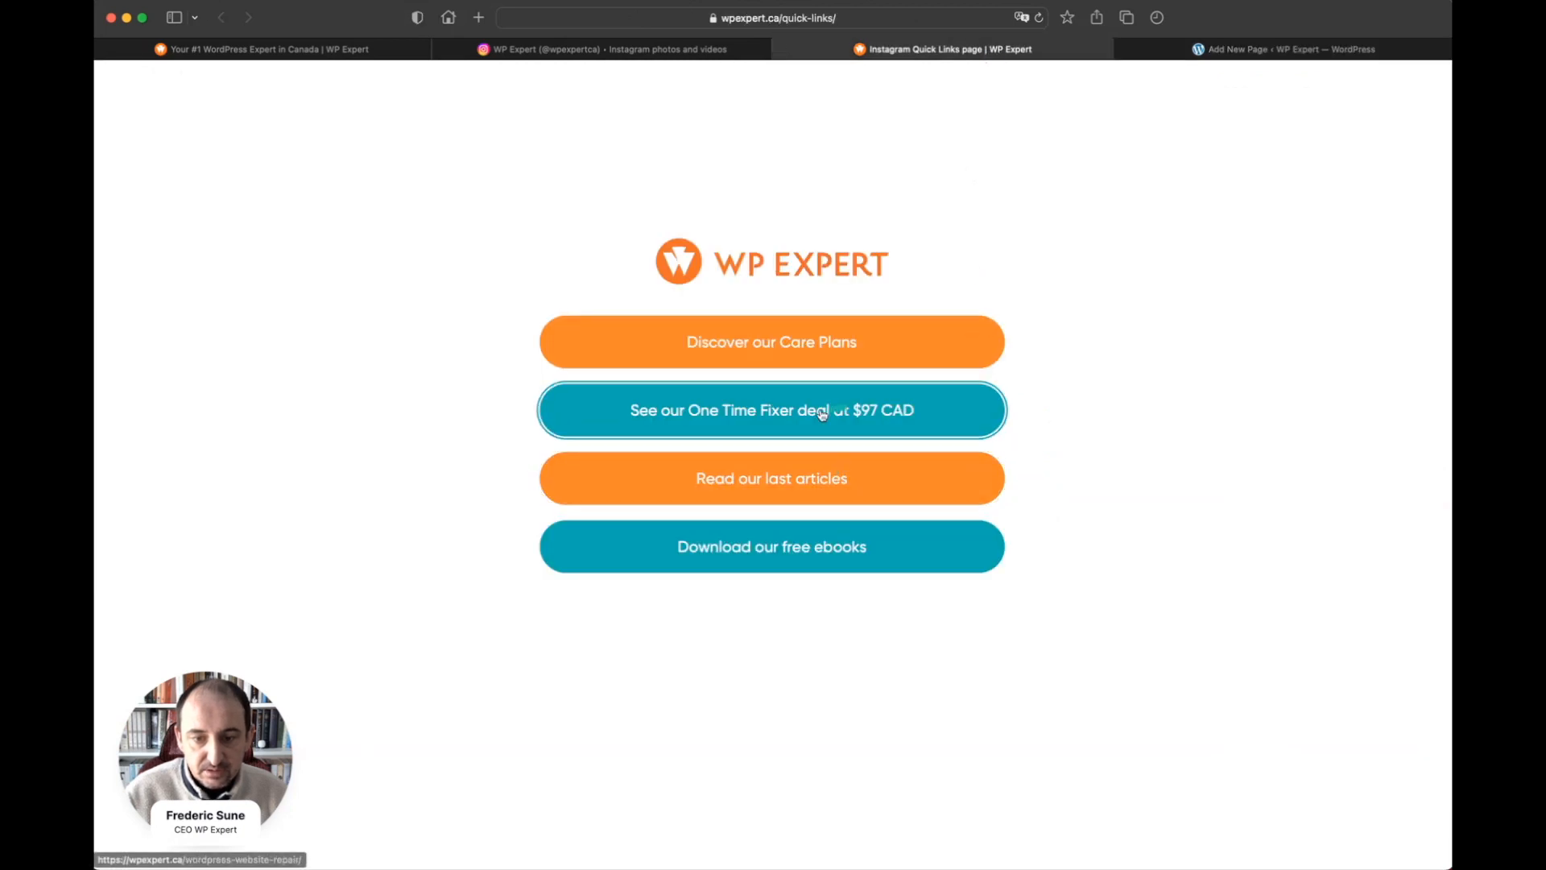
pyautogui.click(1200, 50)
pyautogui.tripleClick(809, 501)
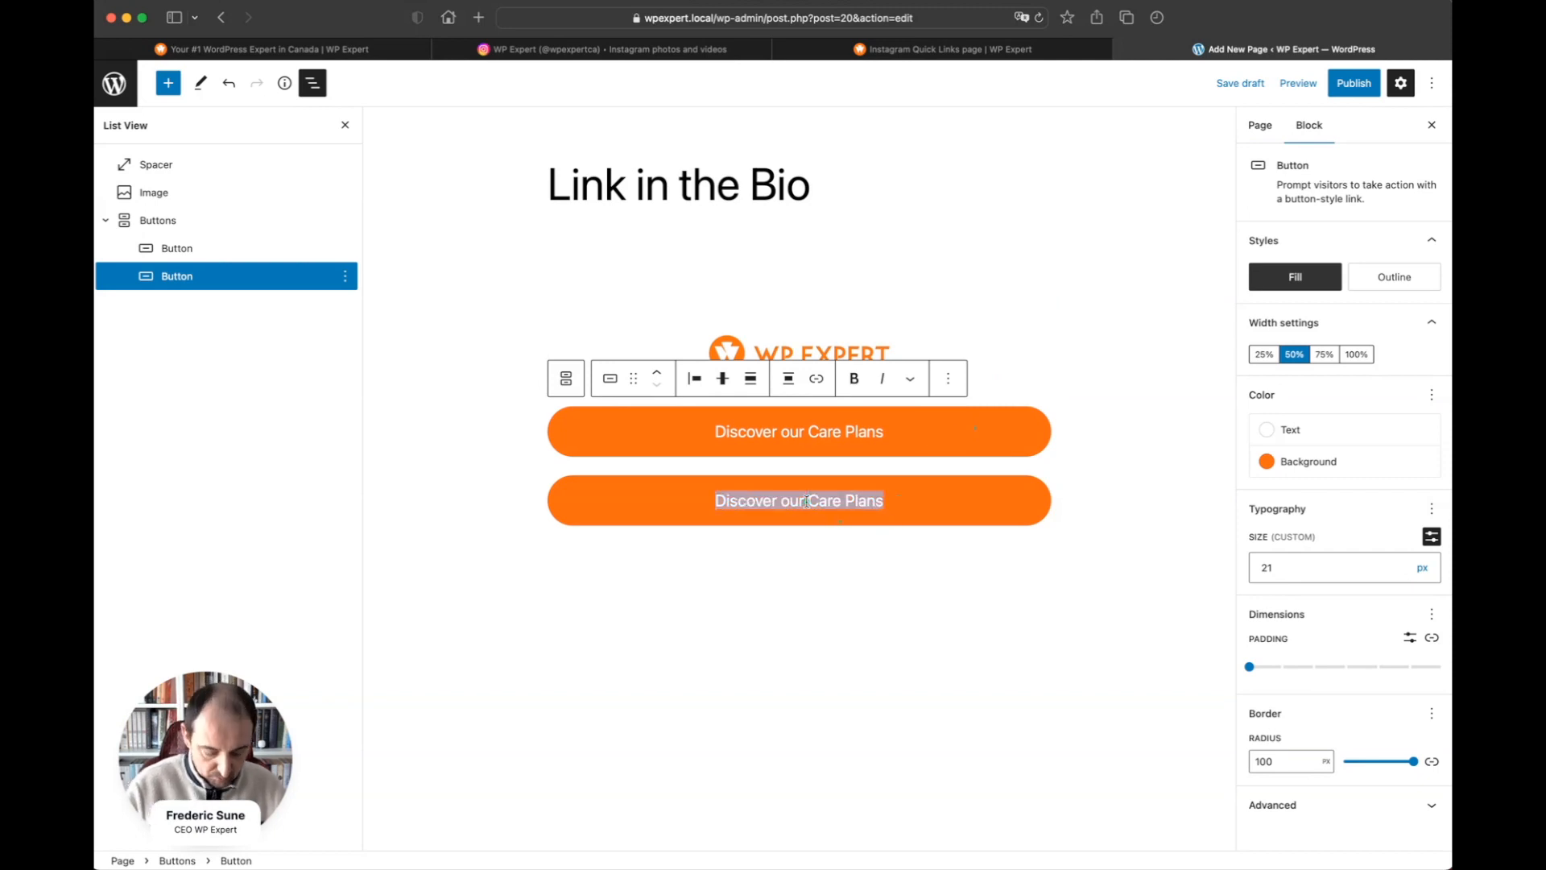
pyautogui.write('Ore Time Deal')
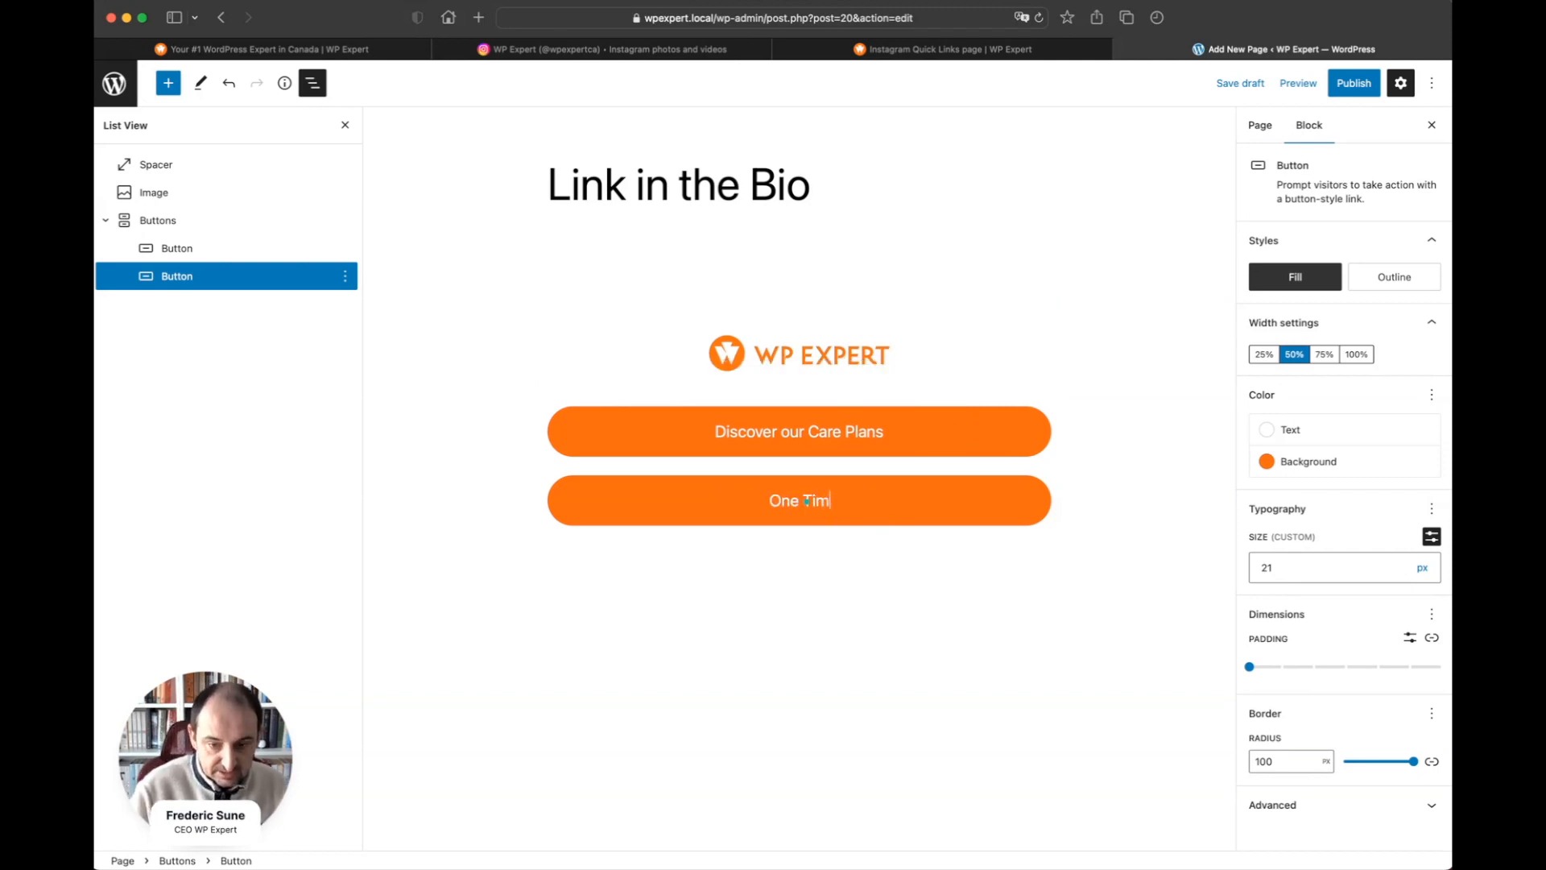
pyautogui.write(' Fixed')
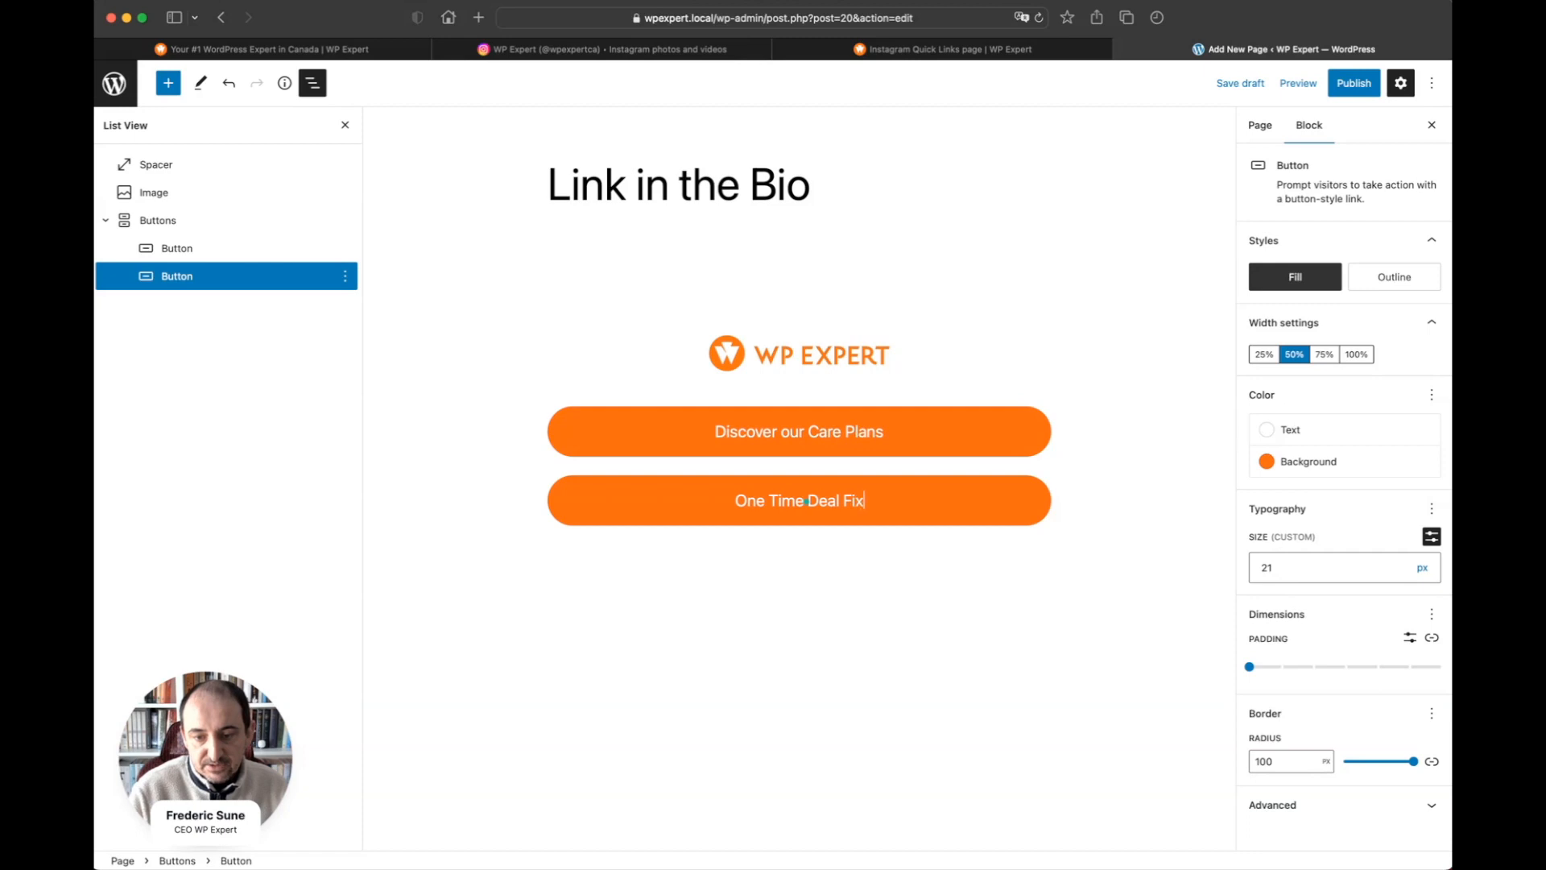
pyautogui.press('BackSpace')
pyautogui.press('BackSpace')
pyautogui.write('er')
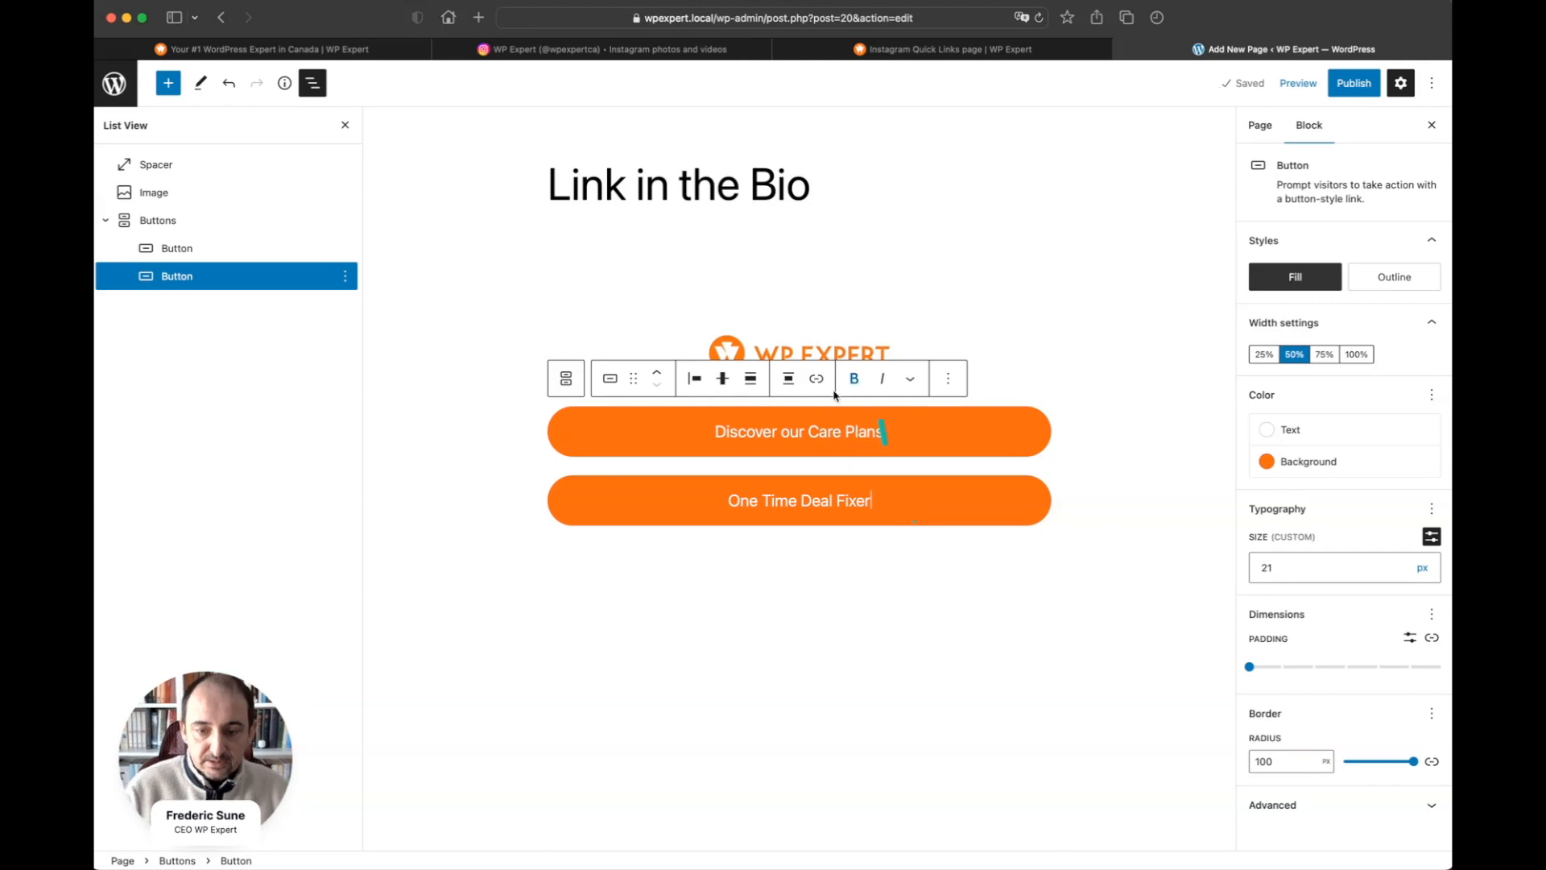
# - Set the "One Time Deal Fixer" button's background to the custom green 32BF63
pyautogui.click(1267, 466)
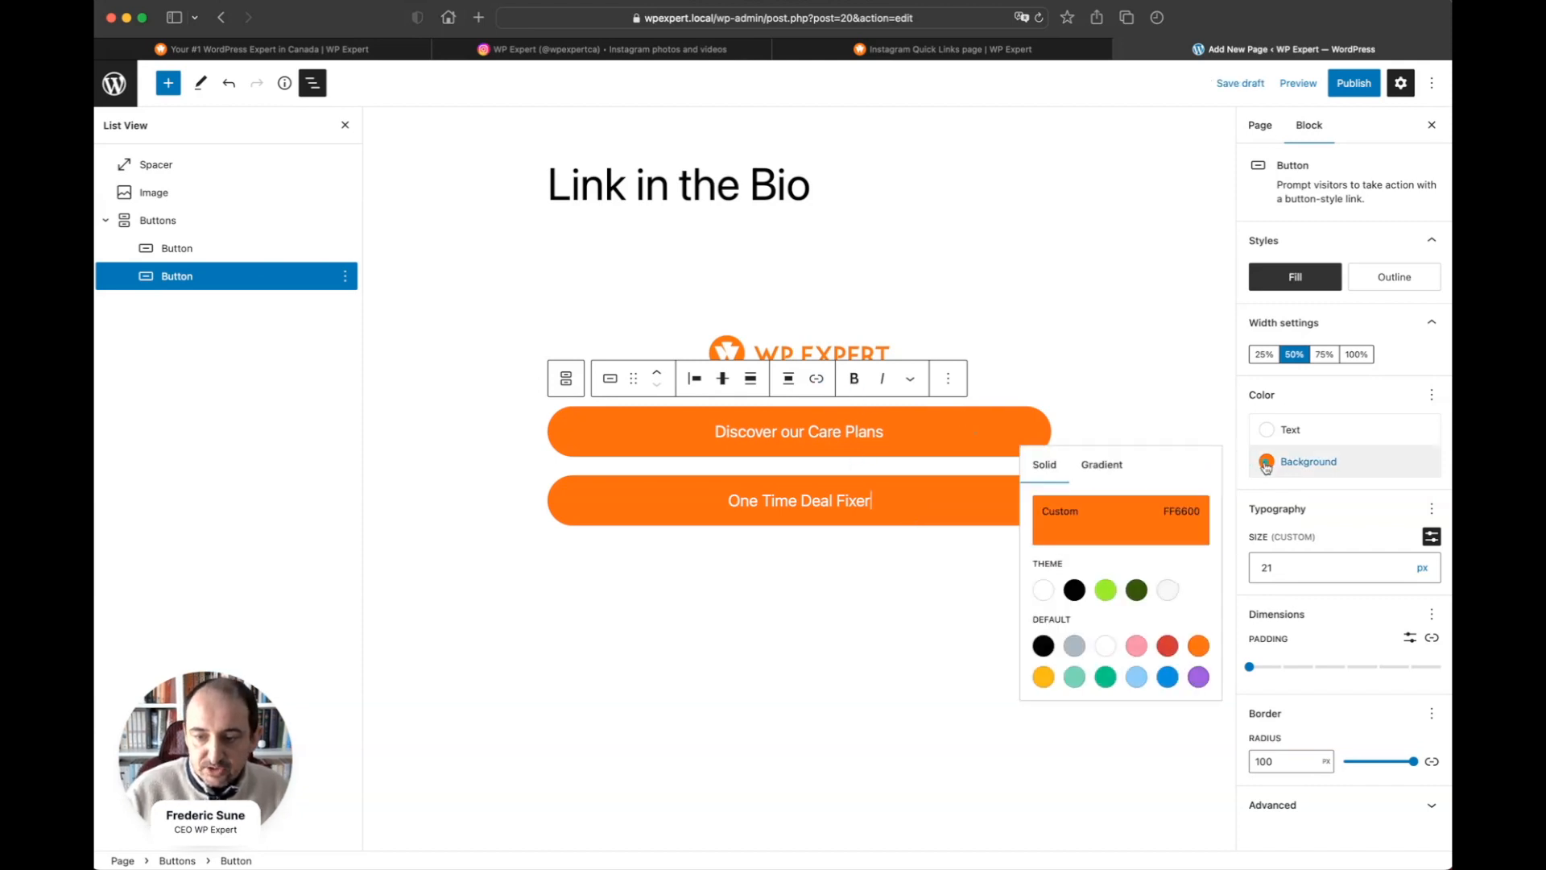
pyautogui.click(1079, 519)
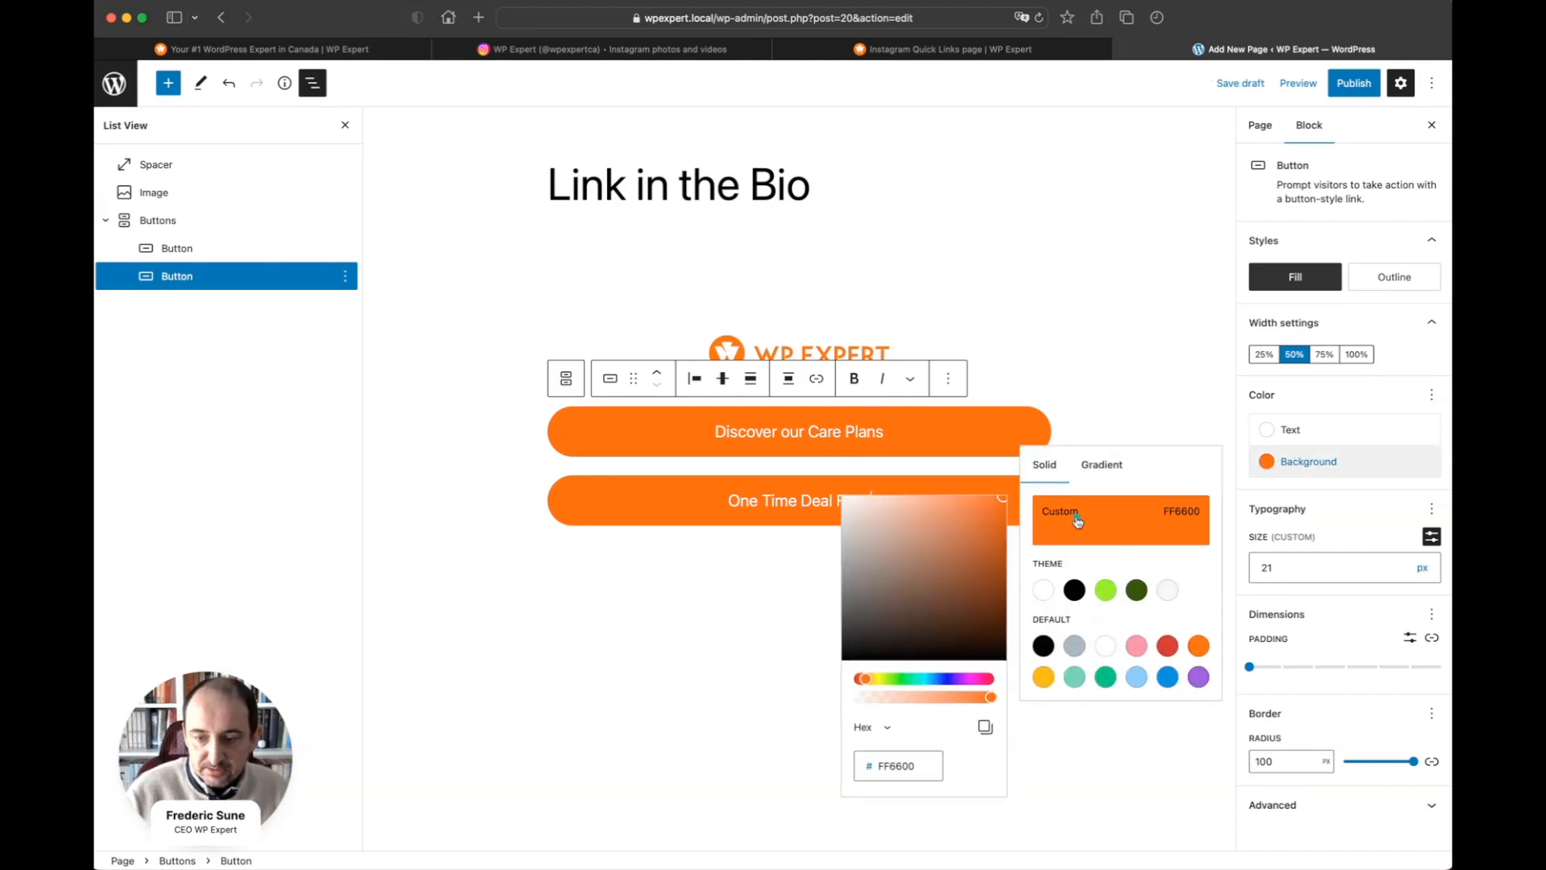
pyautogui.click(901, 682)
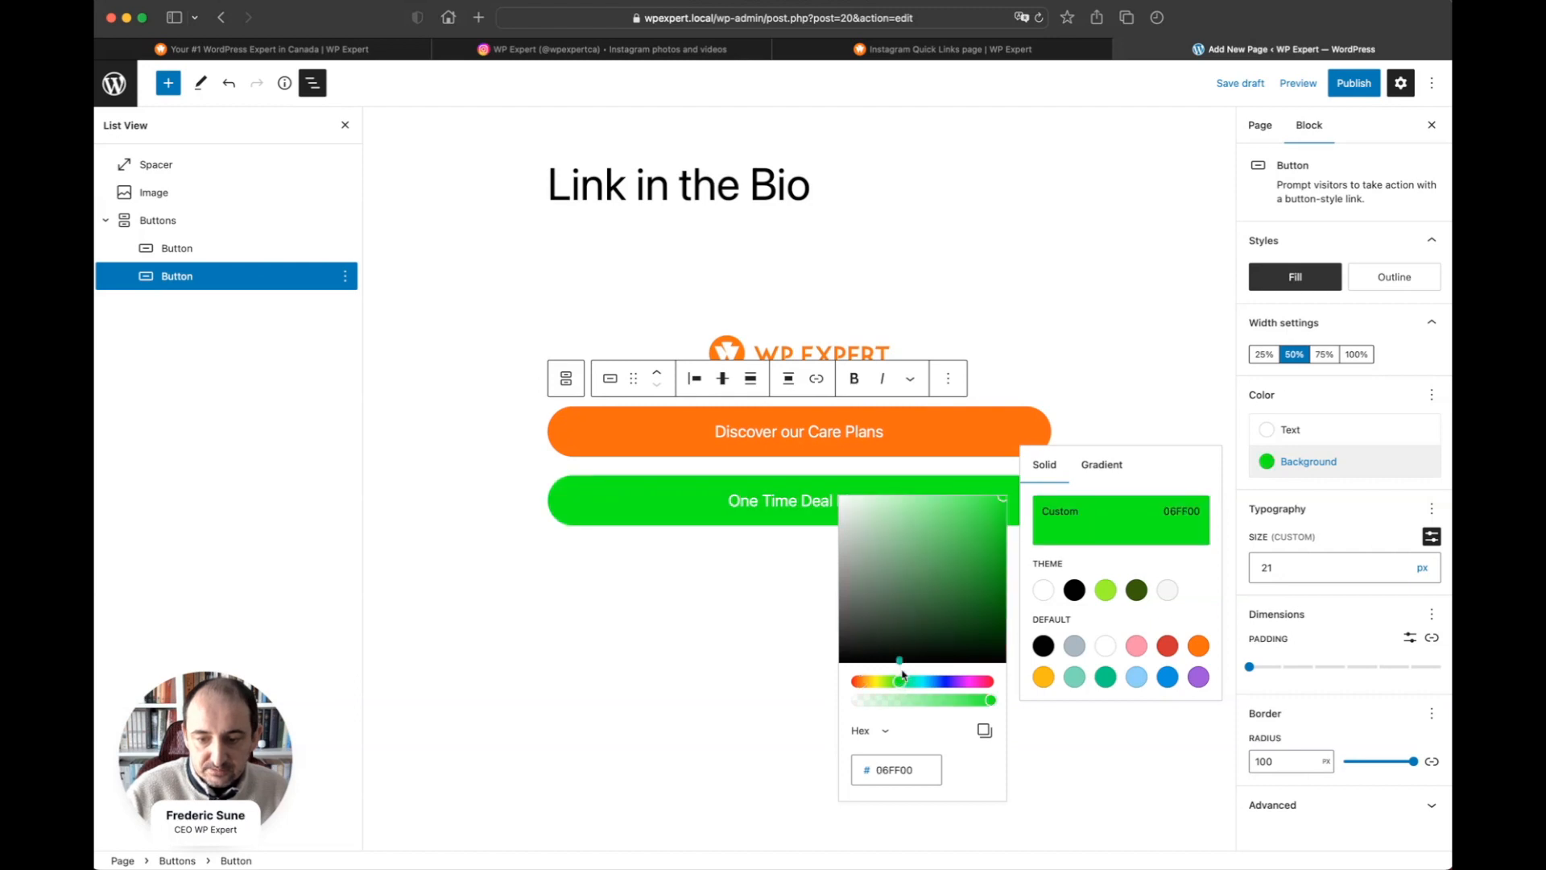
pyautogui.moveTo(978, 519)
pyautogui.mouseDown()
pyautogui.moveTo(966, 514)
pyautogui.moveTo(963, 541)
pyautogui.mouseUp()
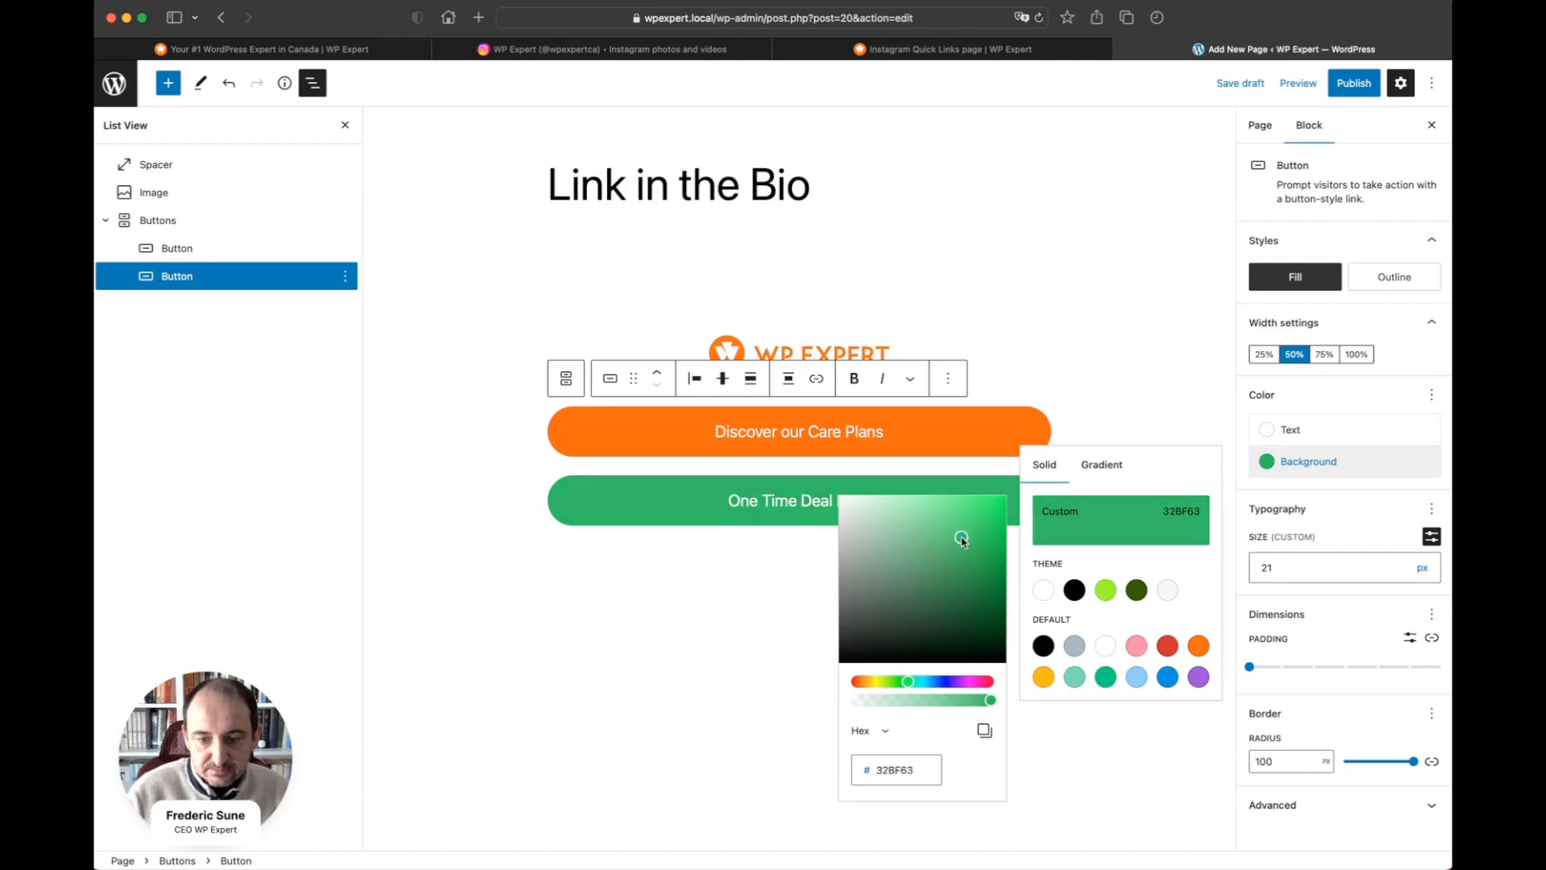
pyautogui.click(1317, 466)
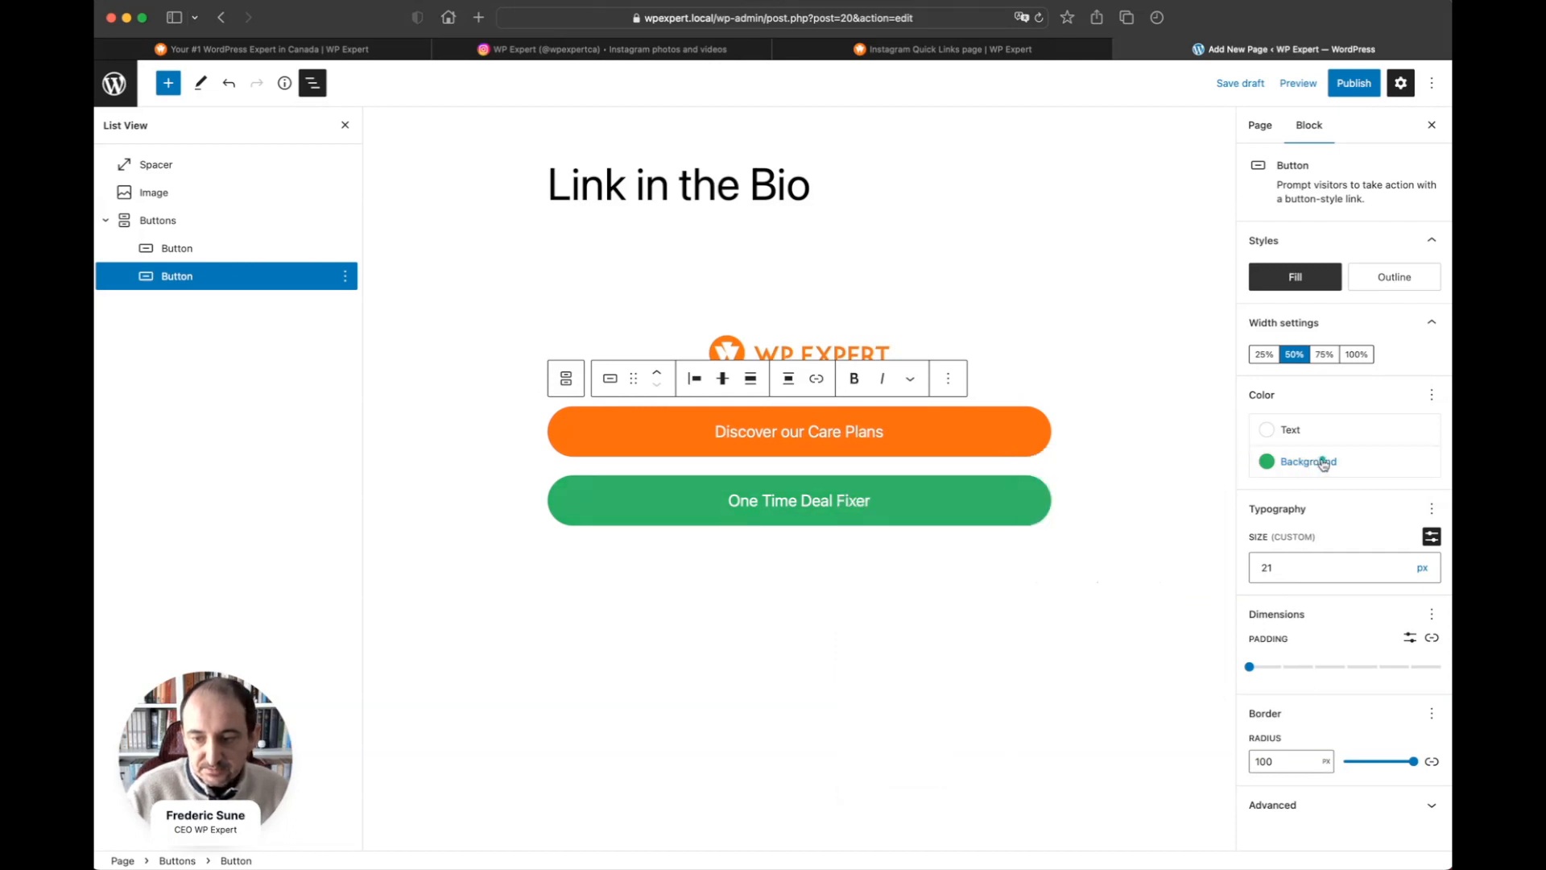
# - Duplicate the green "One Time Deal Fixer" button and set the copy's background to the custom color FF6600
pyautogui.click(948, 379)
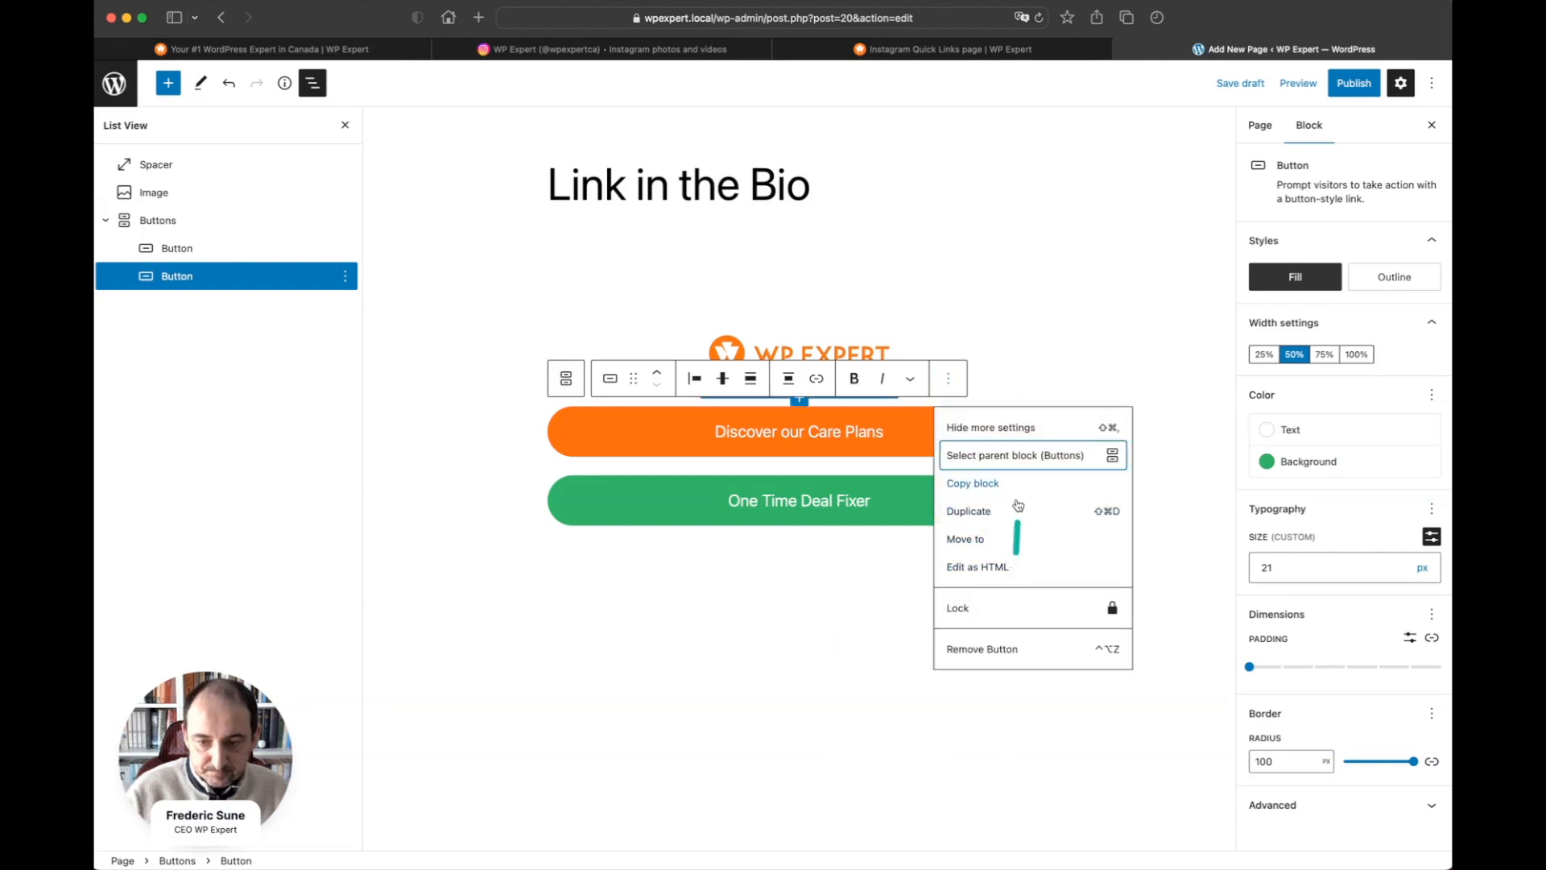
pyautogui.click(963, 511)
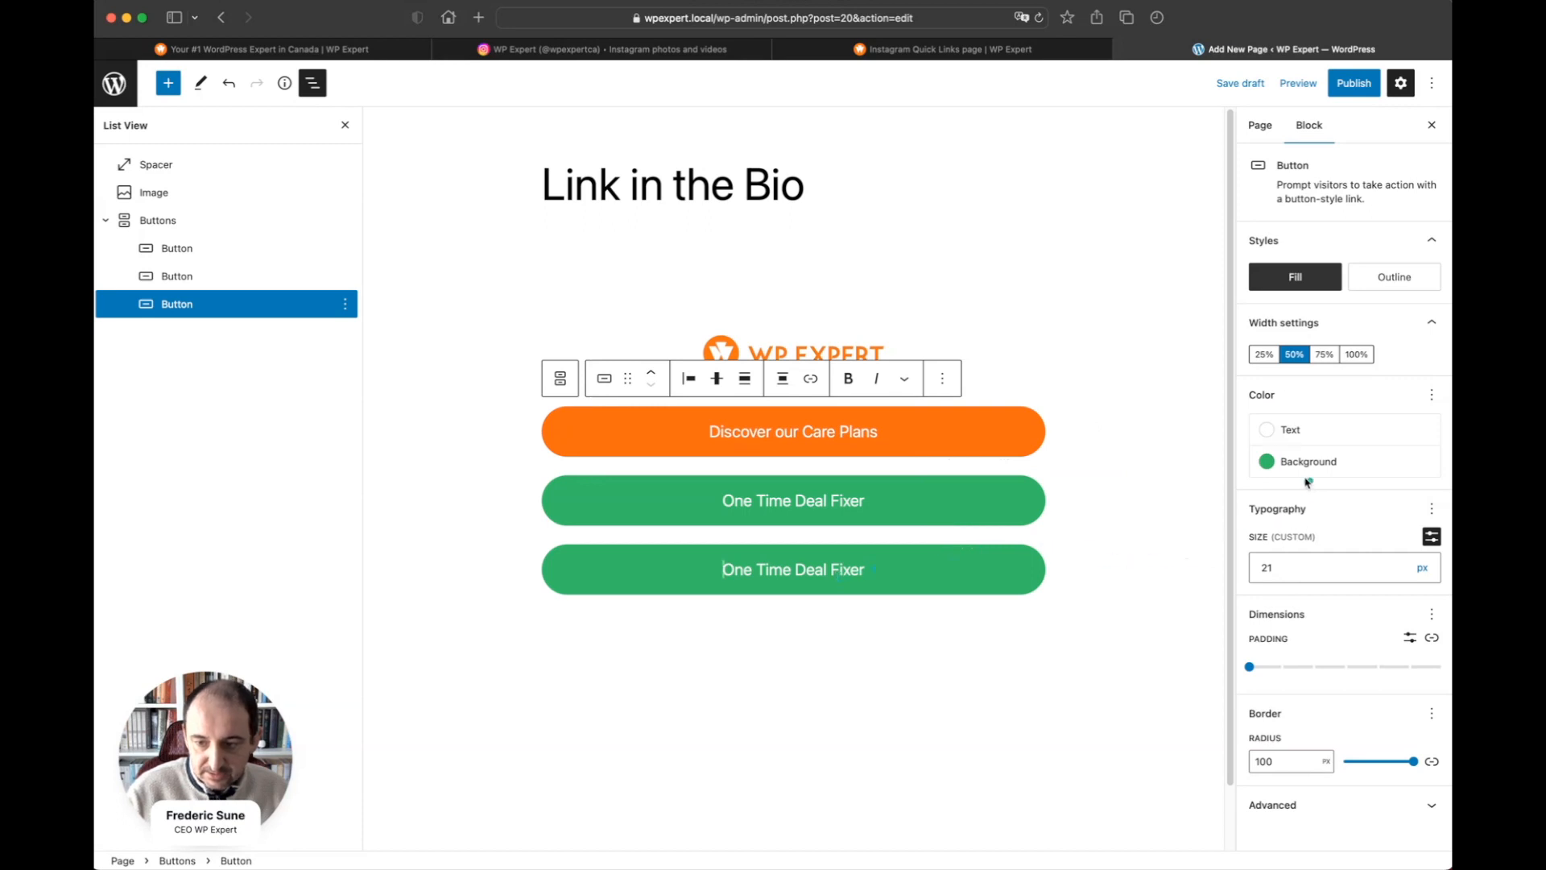
pyautogui.click(1301, 461)
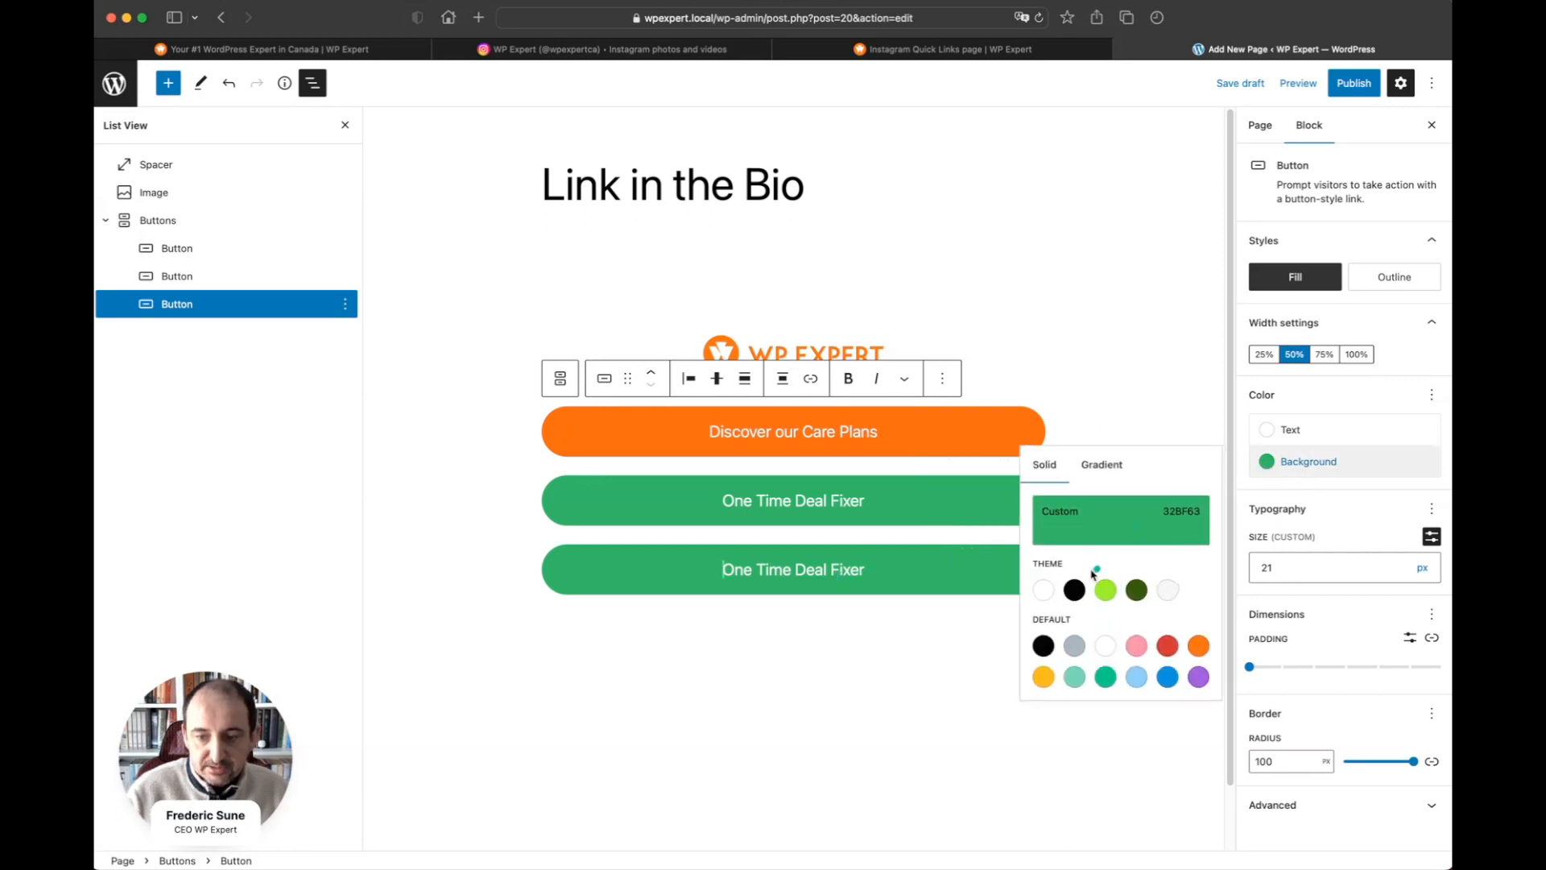
pyautogui.click(1098, 510)
pyautogui.doubleClick(885, 771)
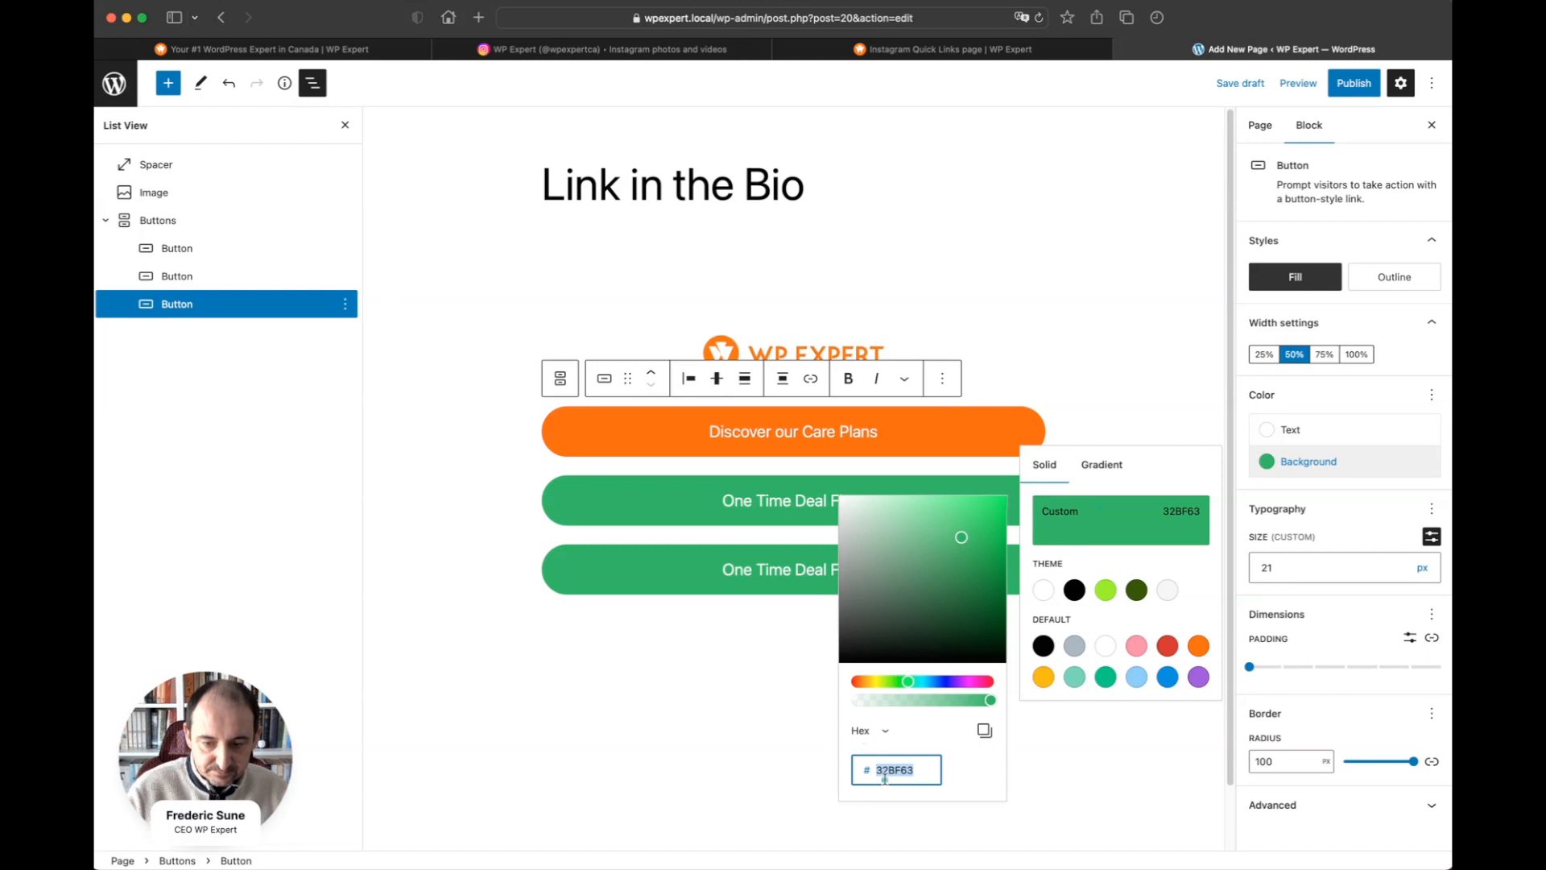
pyautogui.write('ff6600')
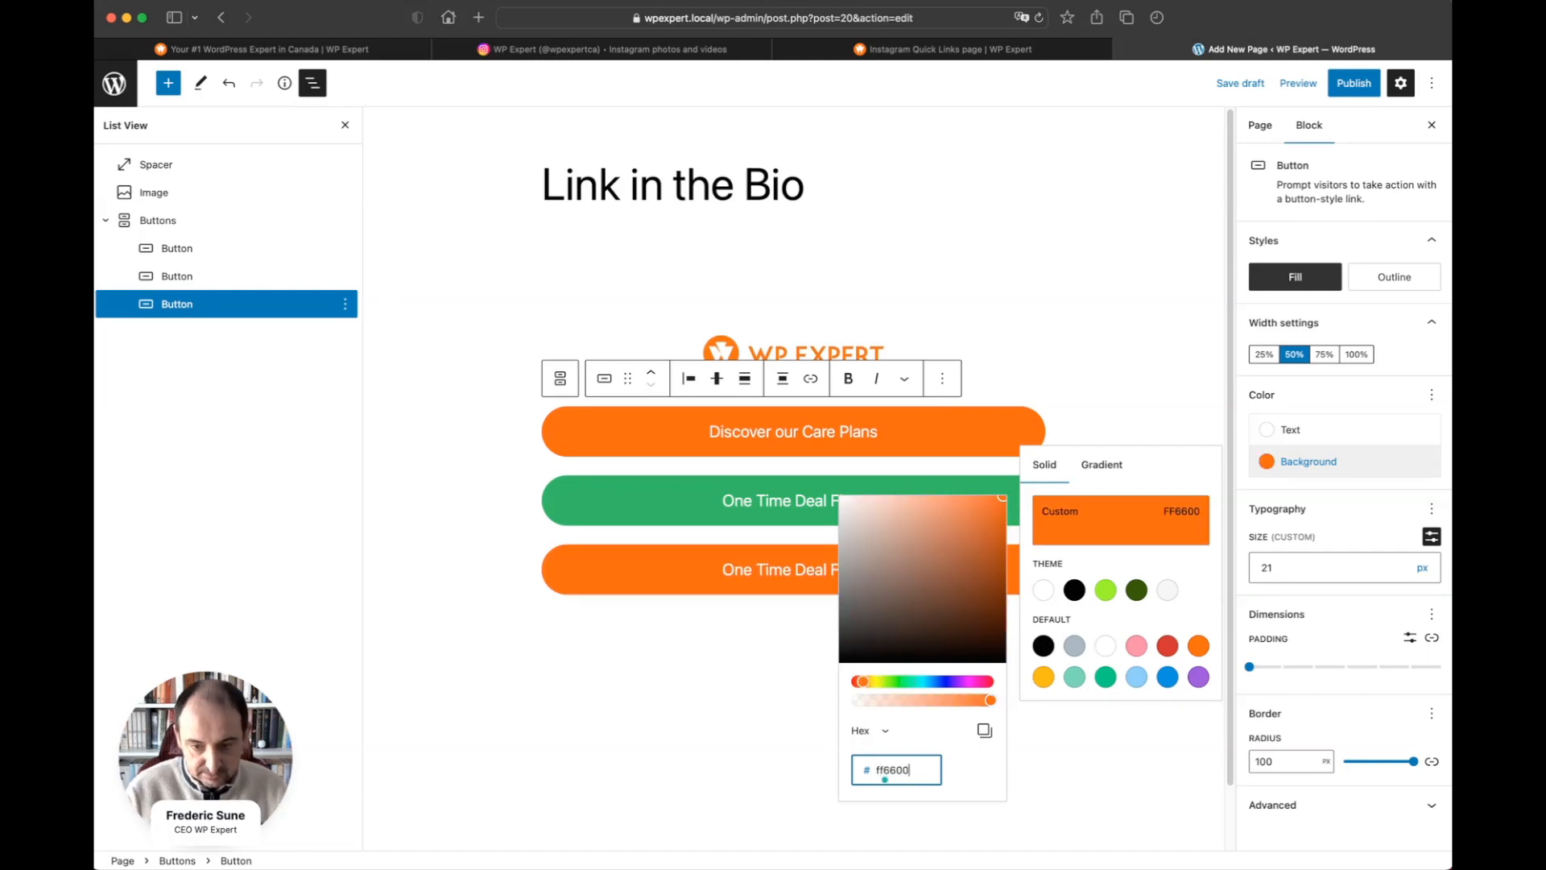
pyautogui.click(1308, 461)
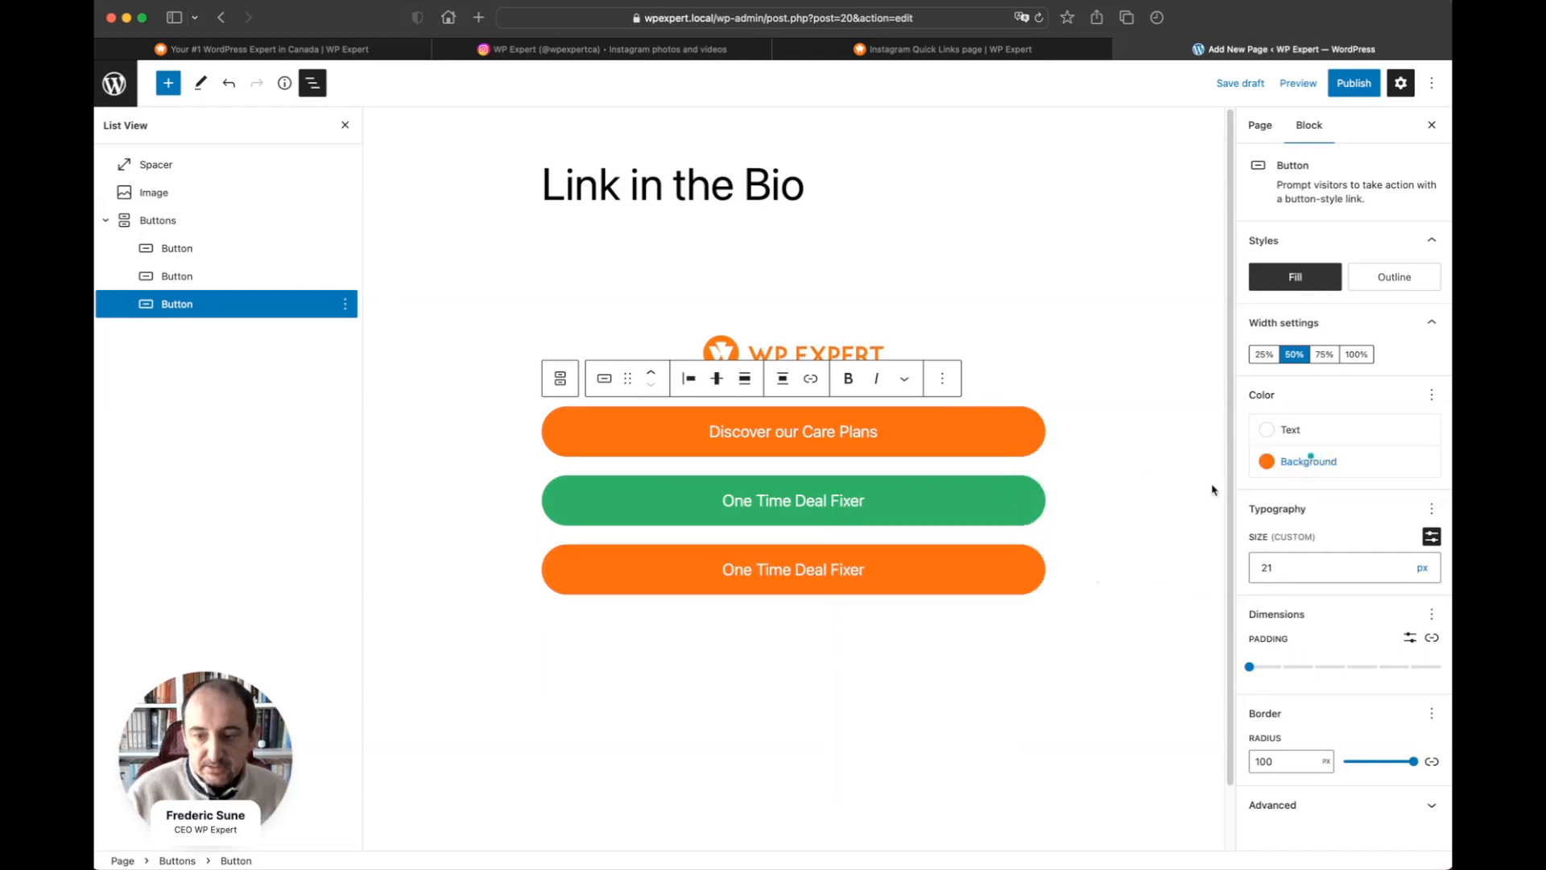
# - Replace the third button's text with "Read our last articles"
pyautogui.tripleClick(812, 564)
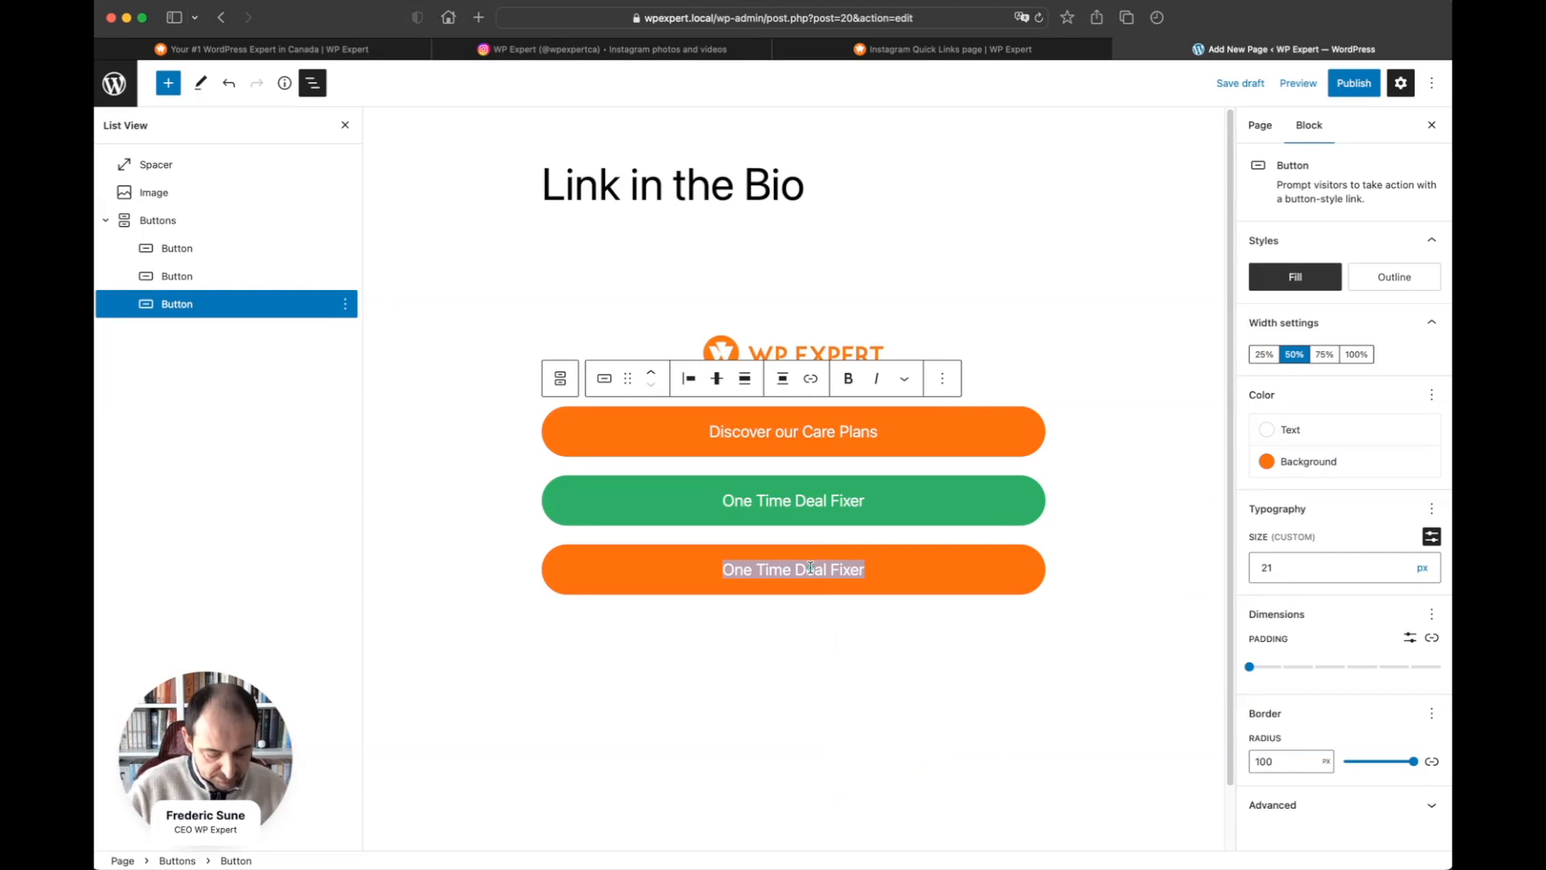
pyautogui.write('Read ou')
pyautogui.press('BackSpace')
pyautogui.press('BackSpace')
pyautogui.write('our la')
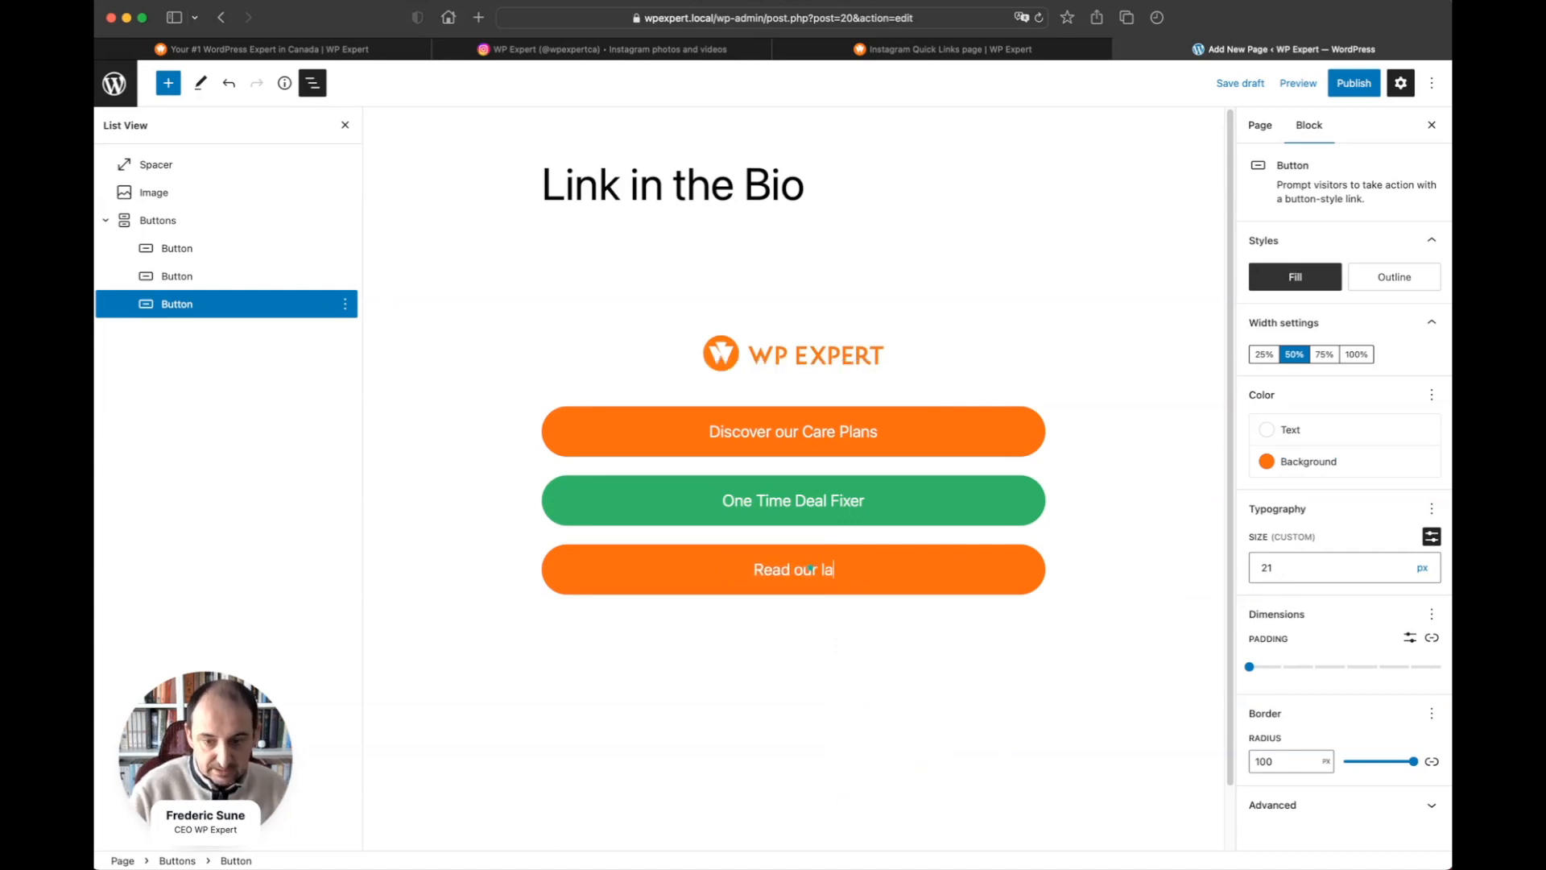
pyautogui.write('st articles')
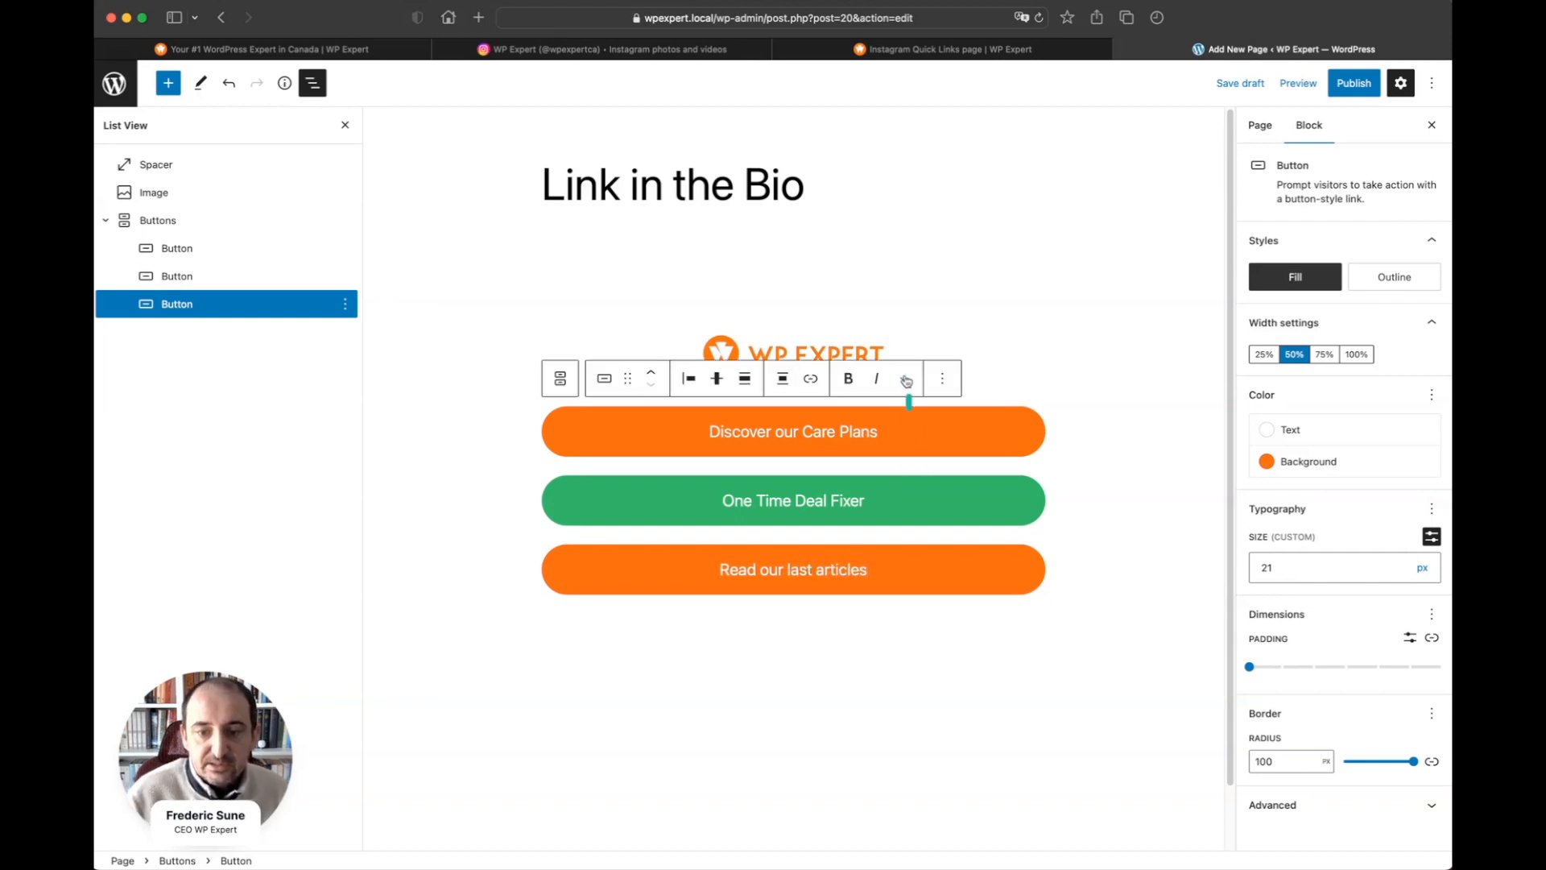
# - Preview the Link in the Bio page in a new tab and compare its layout with the example quick-links page
pyautogui.click(857, 45)
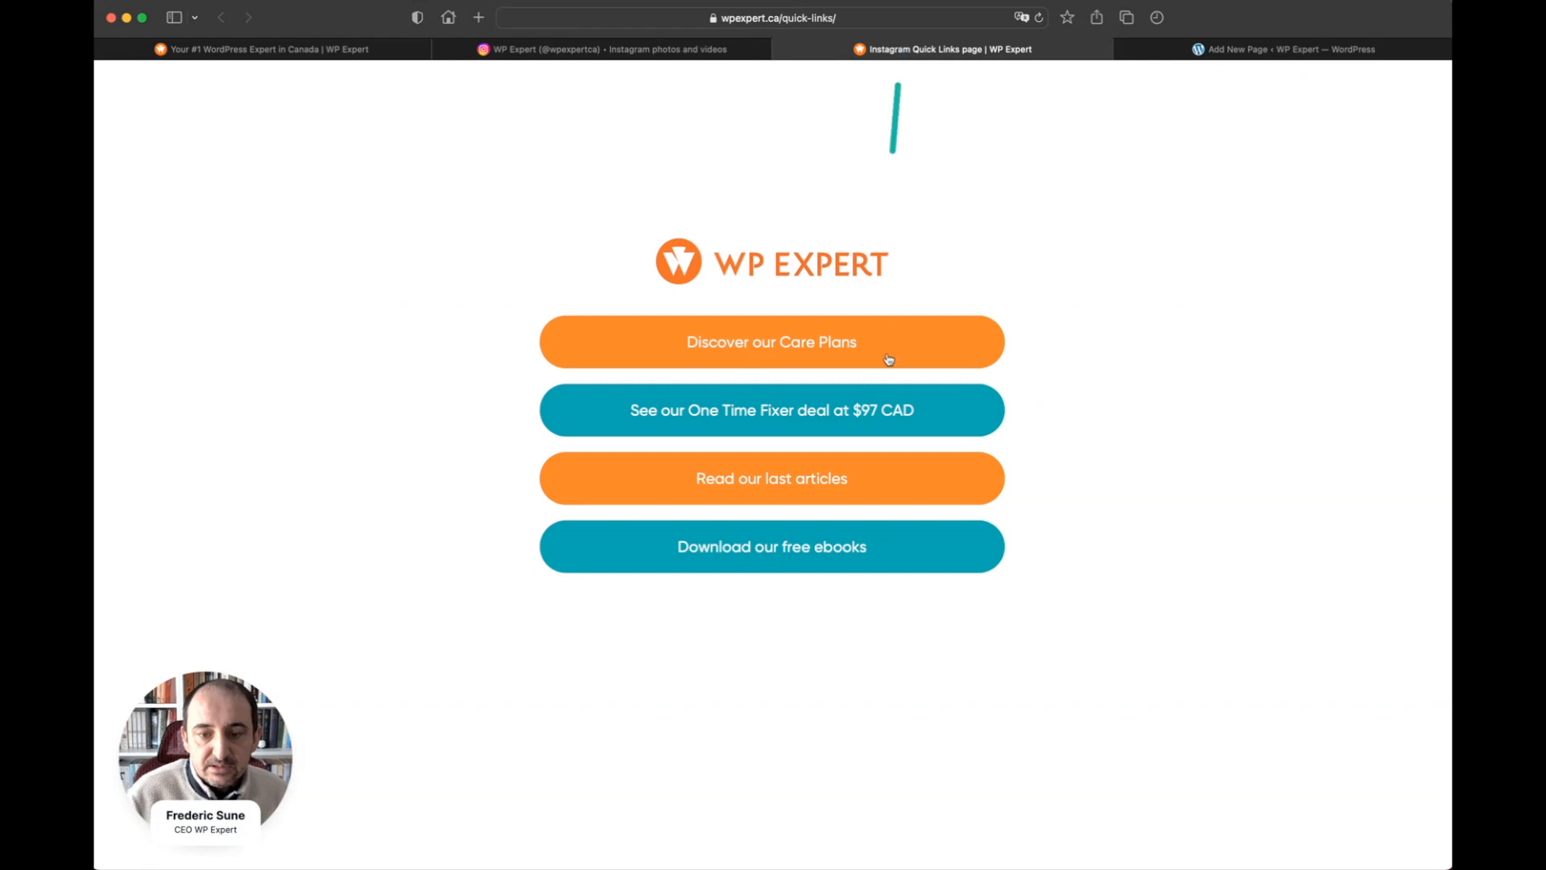
pyautogui.click(1214, 50)
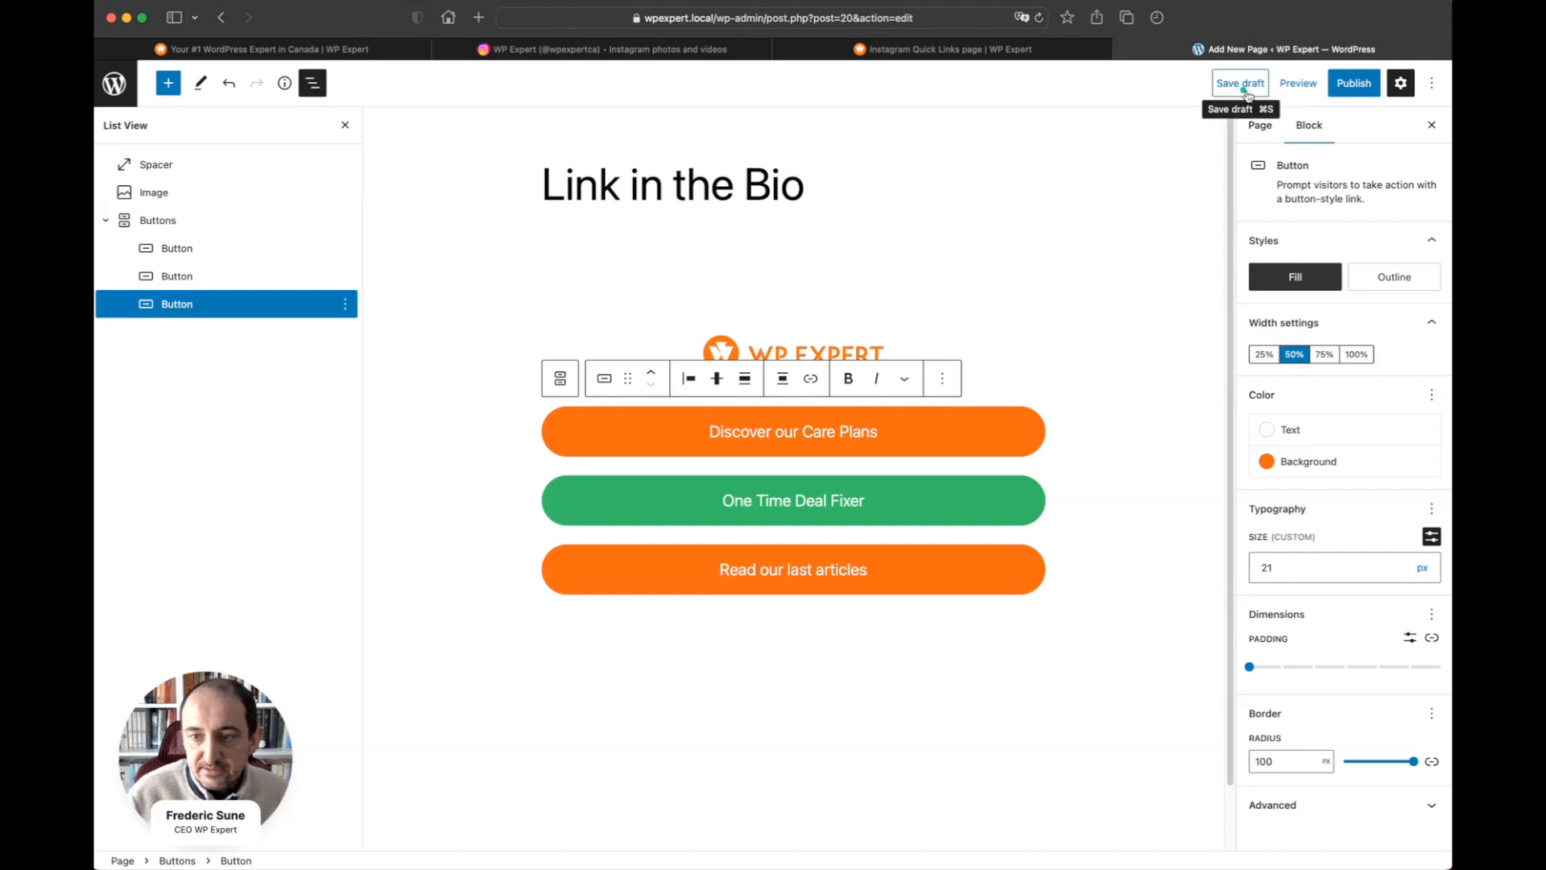
pyautogui.click(1297, 84)
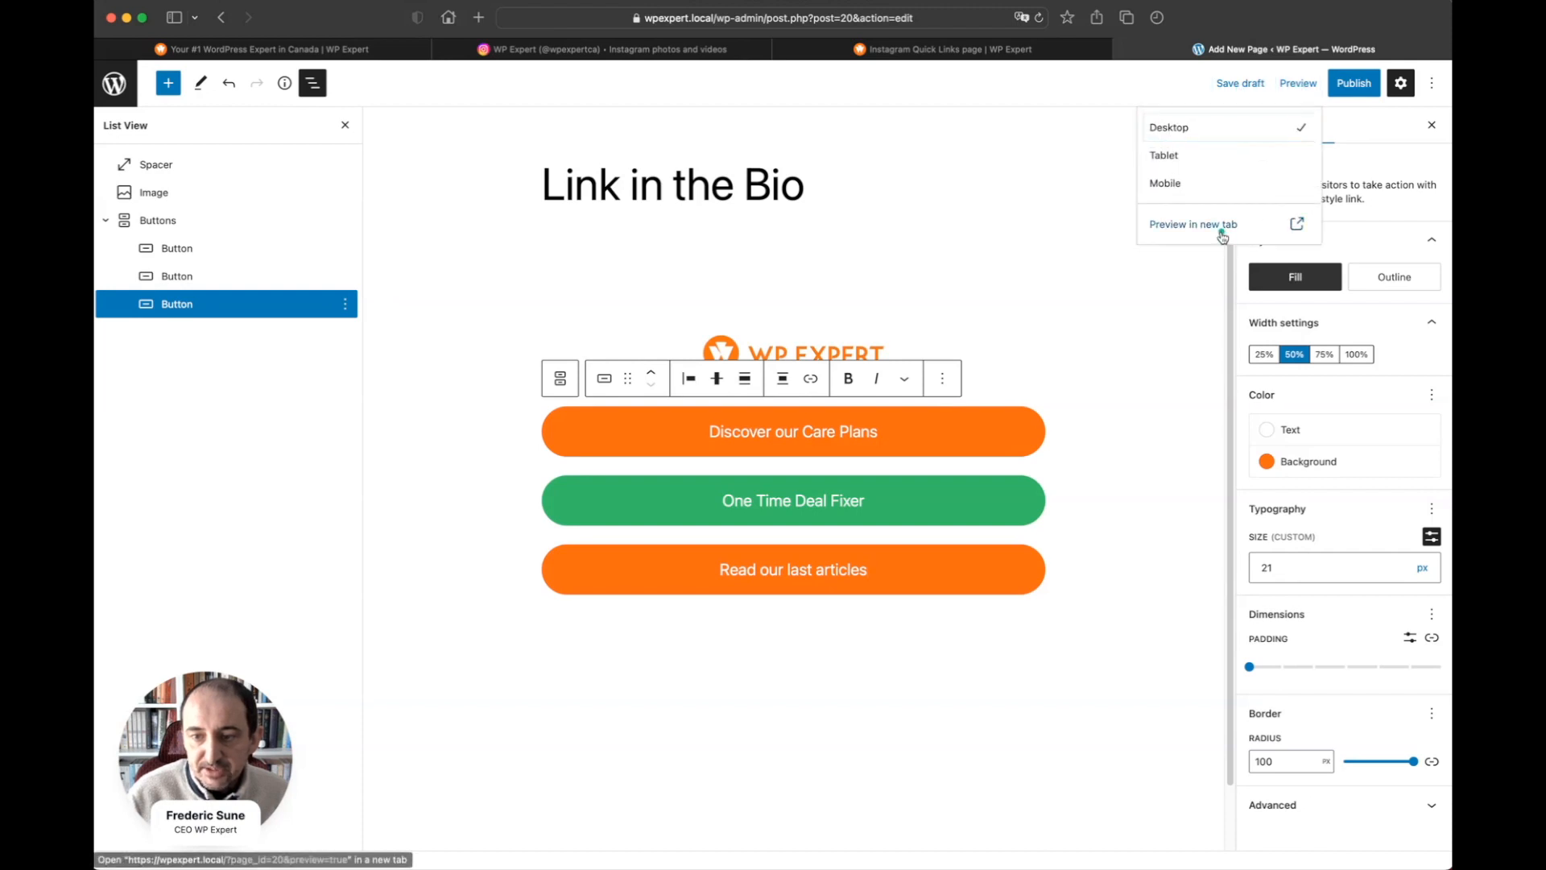
pyautogui.click(1222, 236)
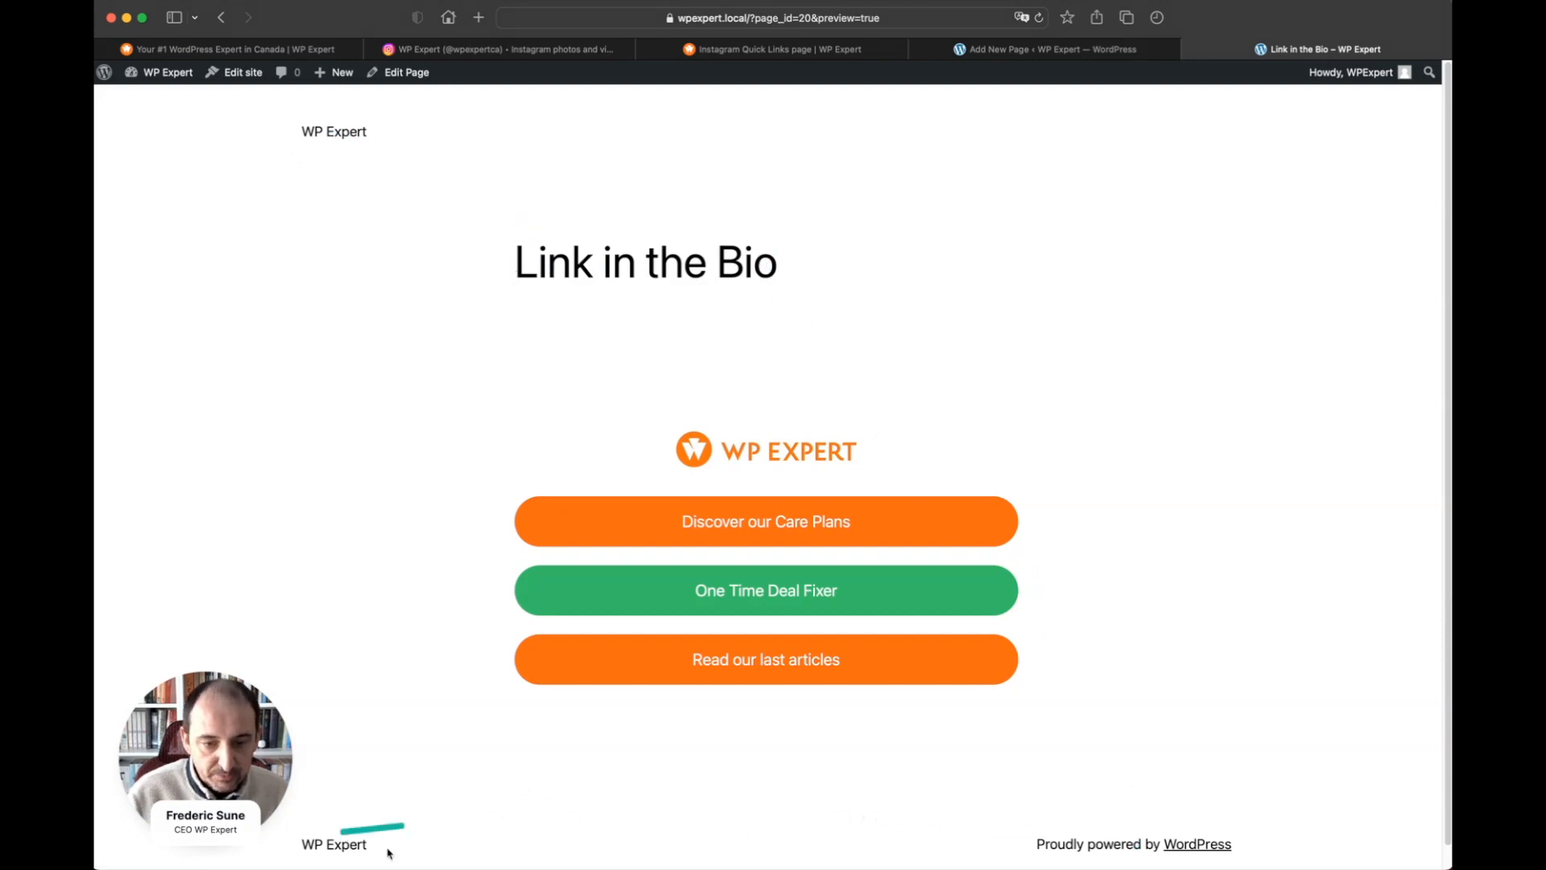
pyautogui.click(841, 49)
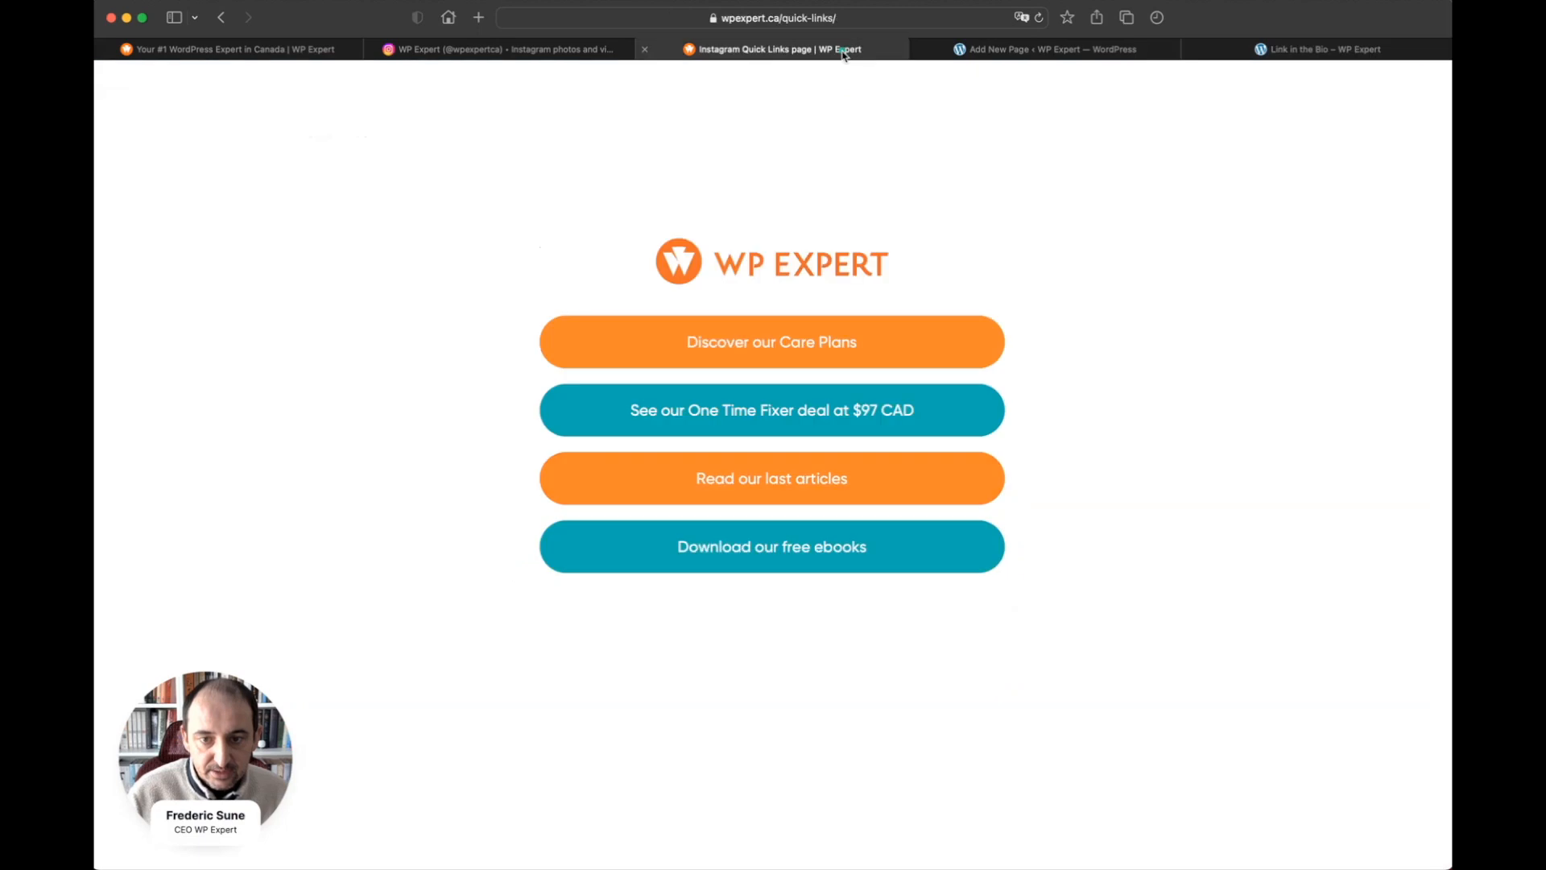
# - Return to the page editor and change the page's template to Blank
pyautogui.click(1086, 51)
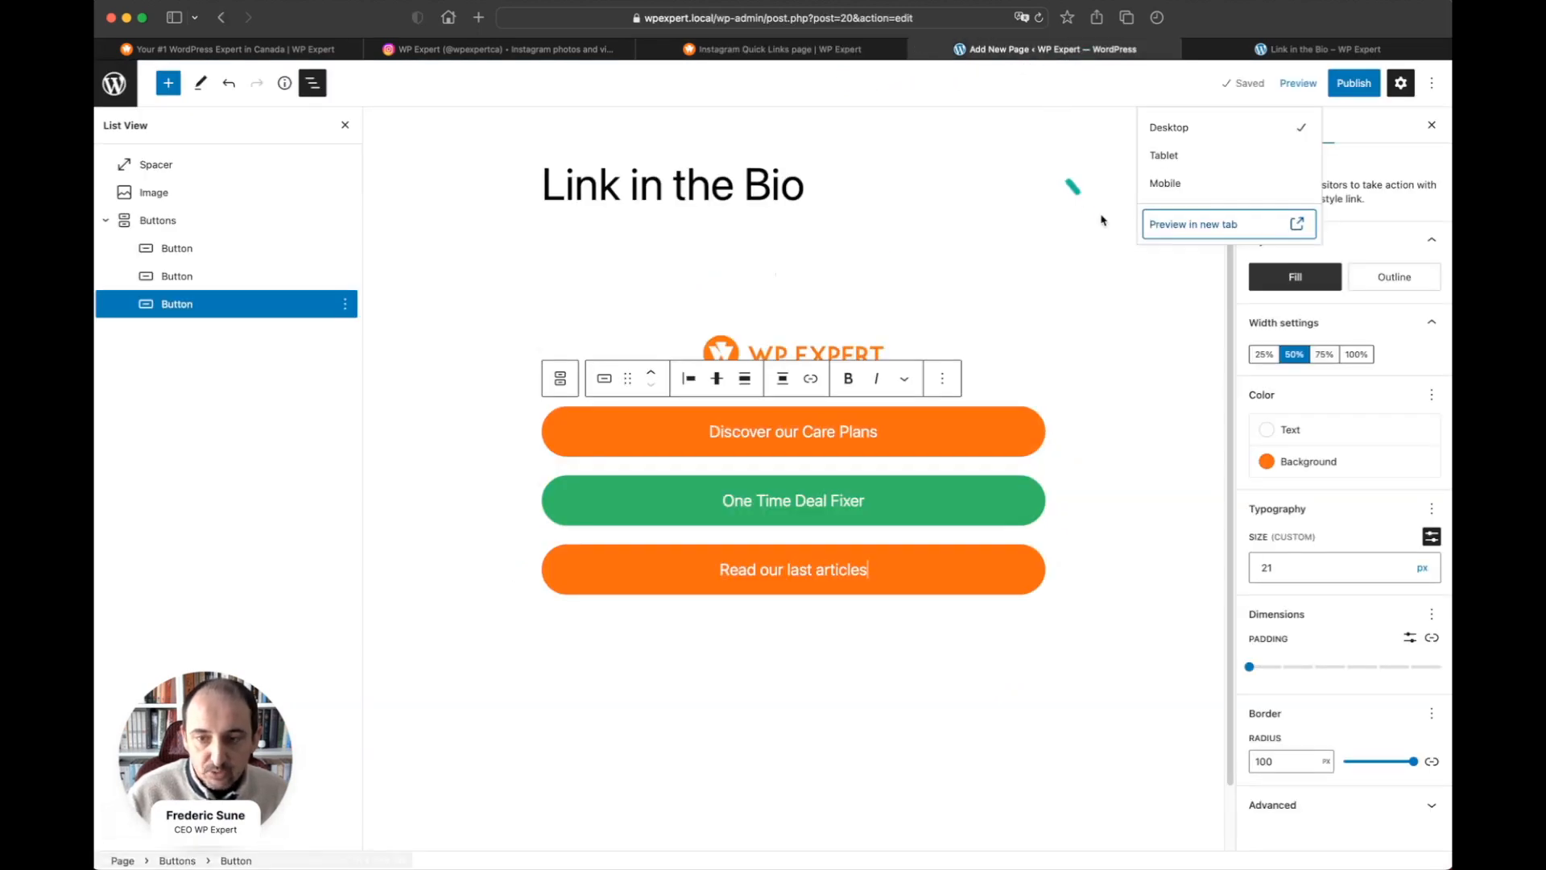
pyautogui.click(1406, 200)
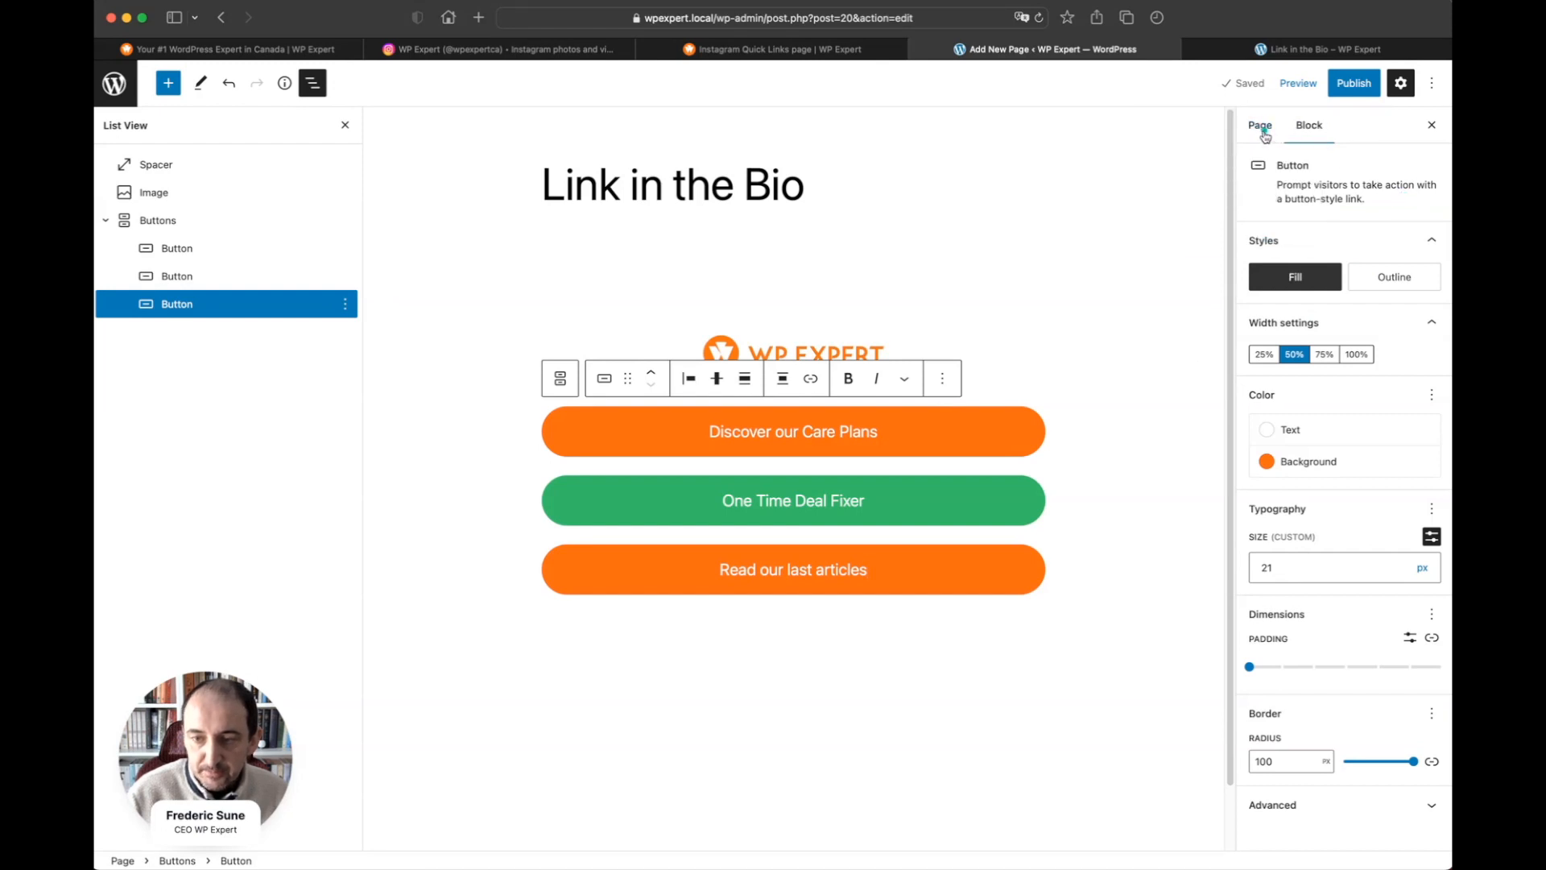
pyautogui.click(1263, 129)
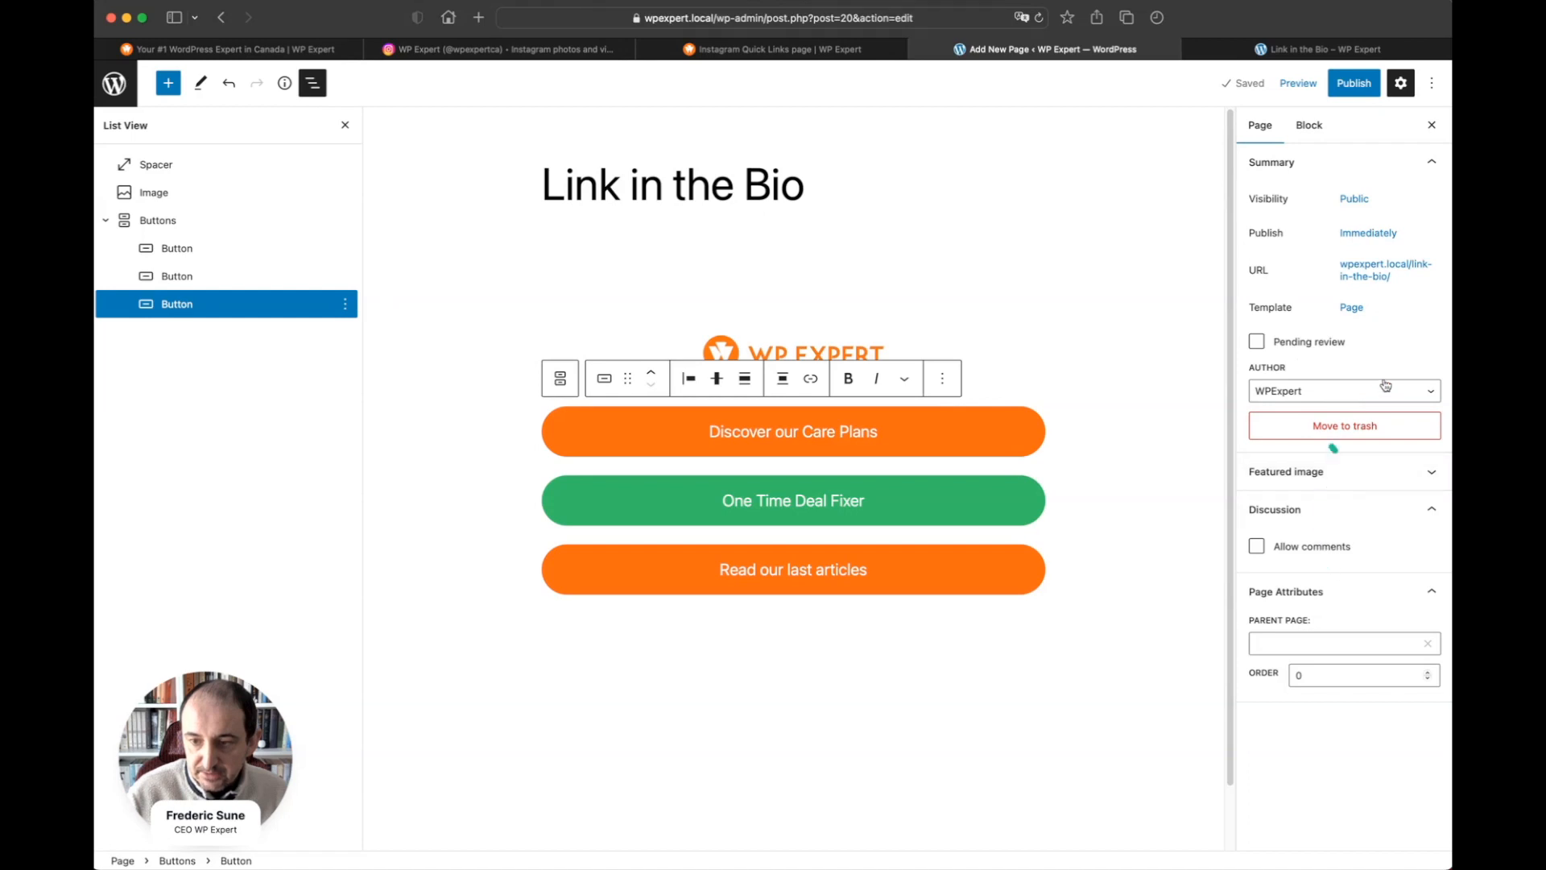
pyautogui.click(1352, 308)
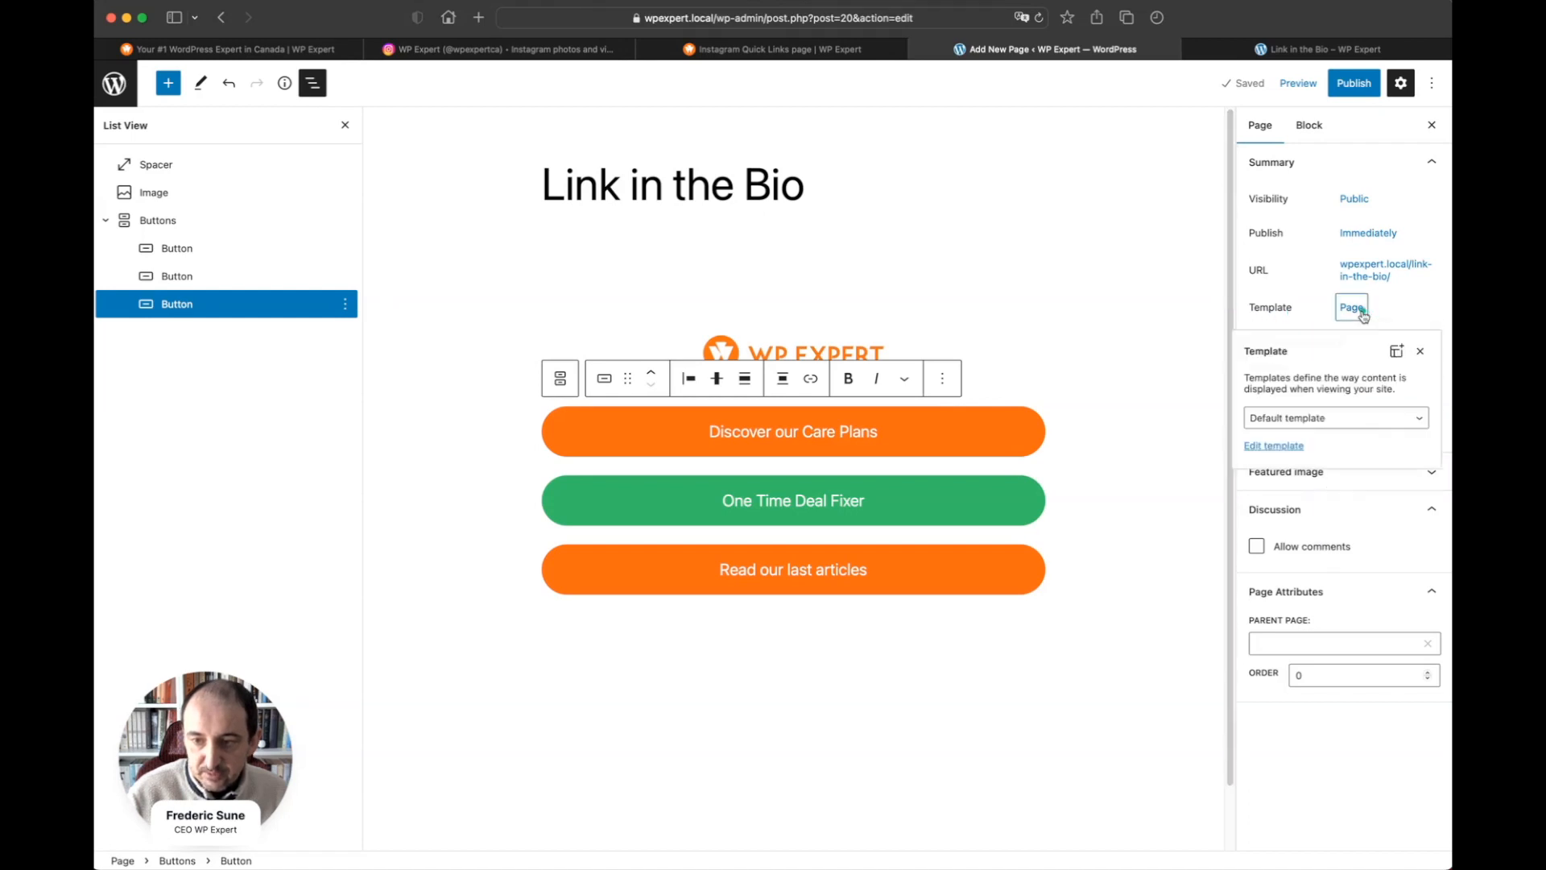
pyautogui.click(1336, 427)
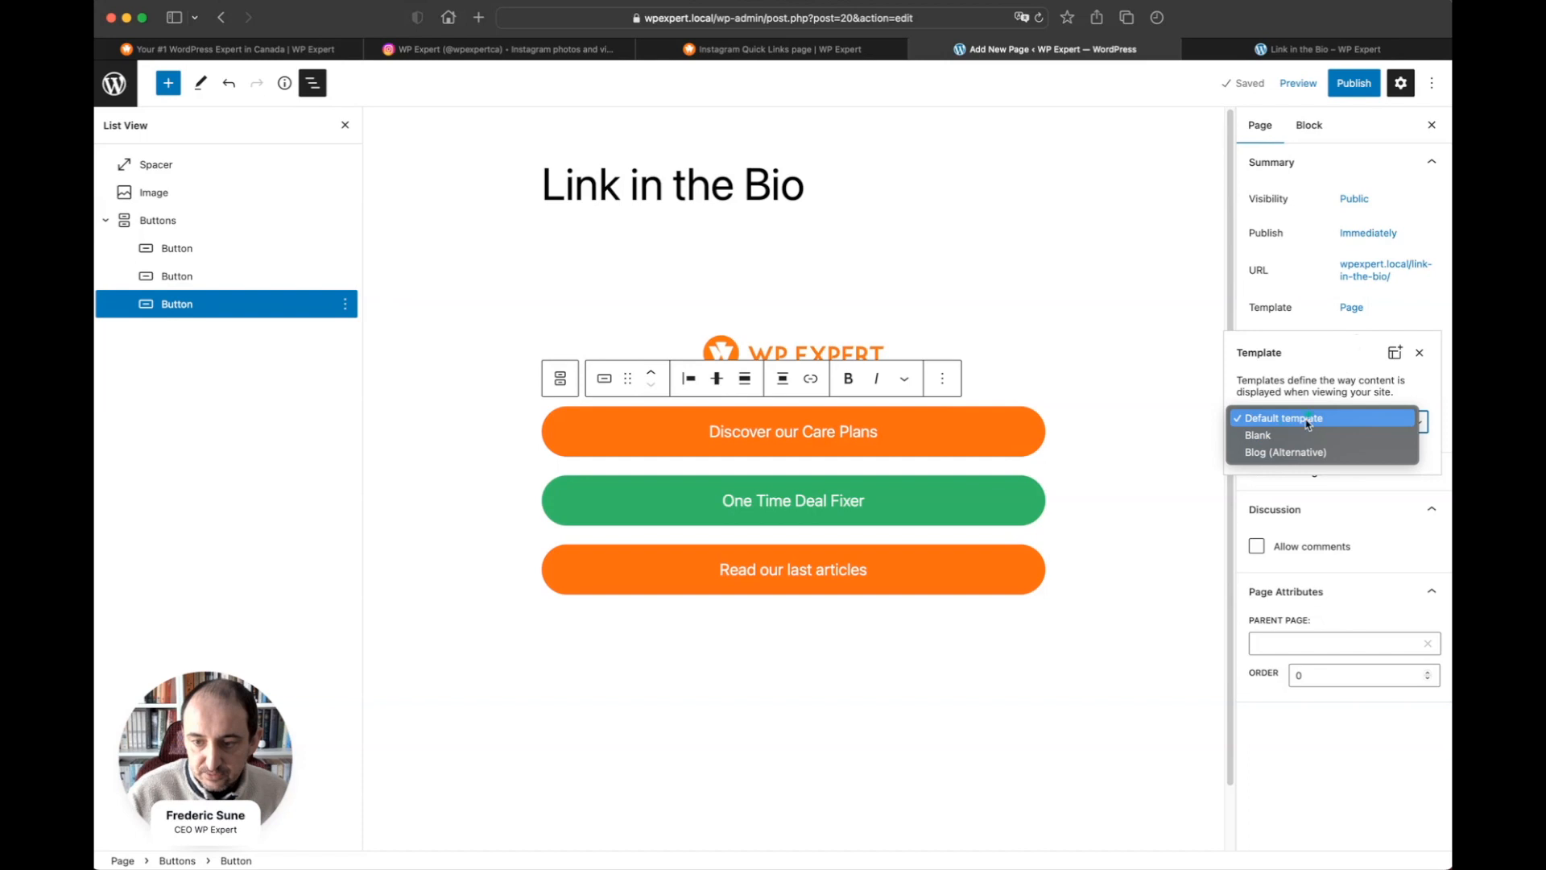
pyautogui.click(1296, 441)
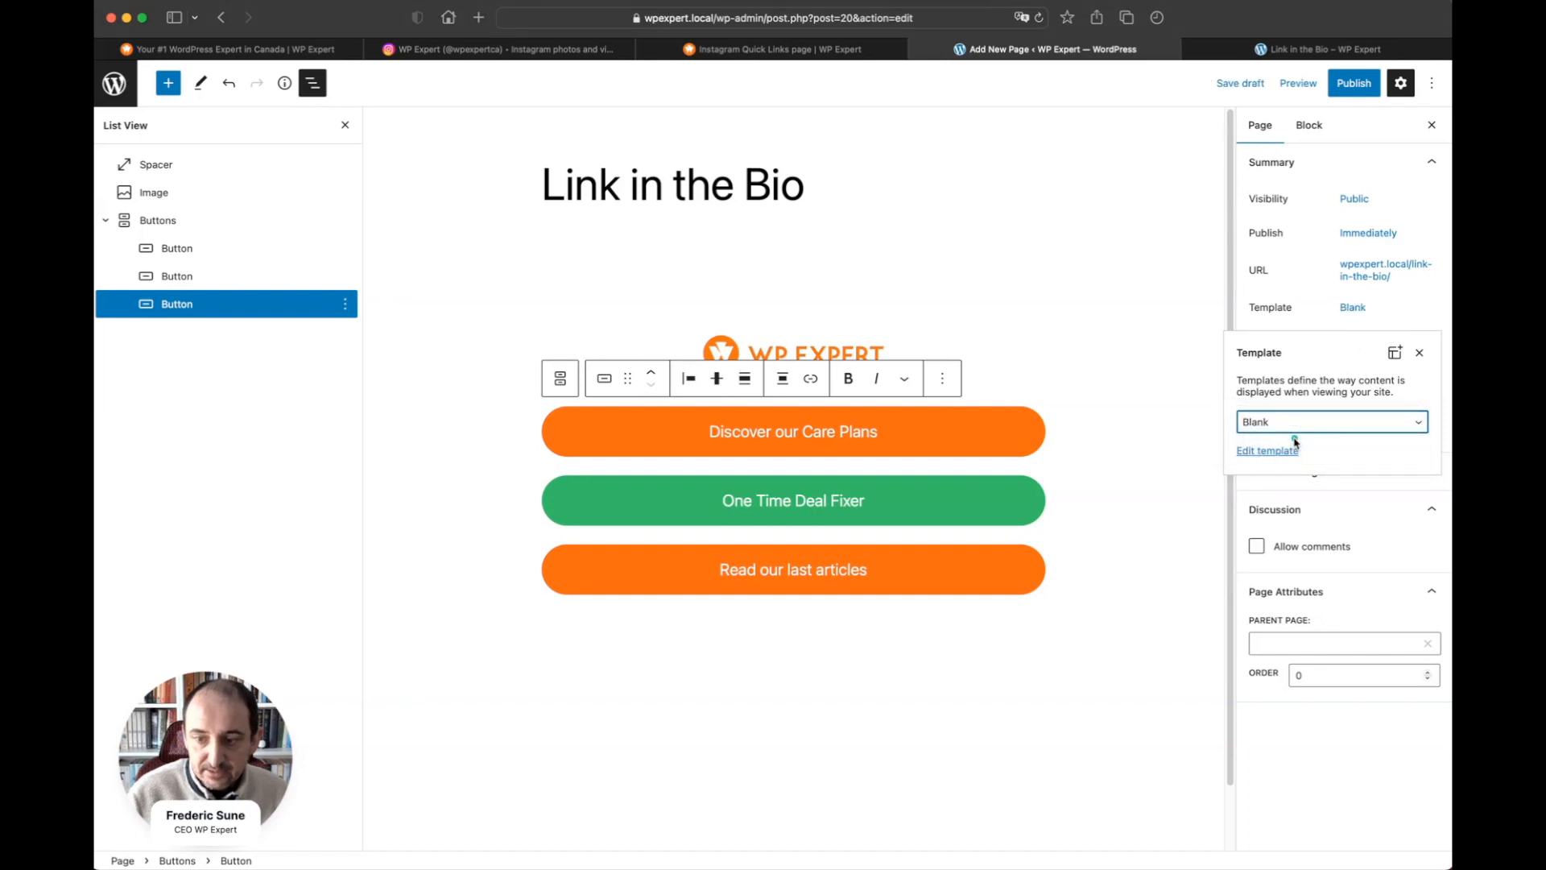
# - Preview the Link in the Bio page with its Blank template in a new tab and compare it with the example quick-links page
pyautogui.click(1299, 293)
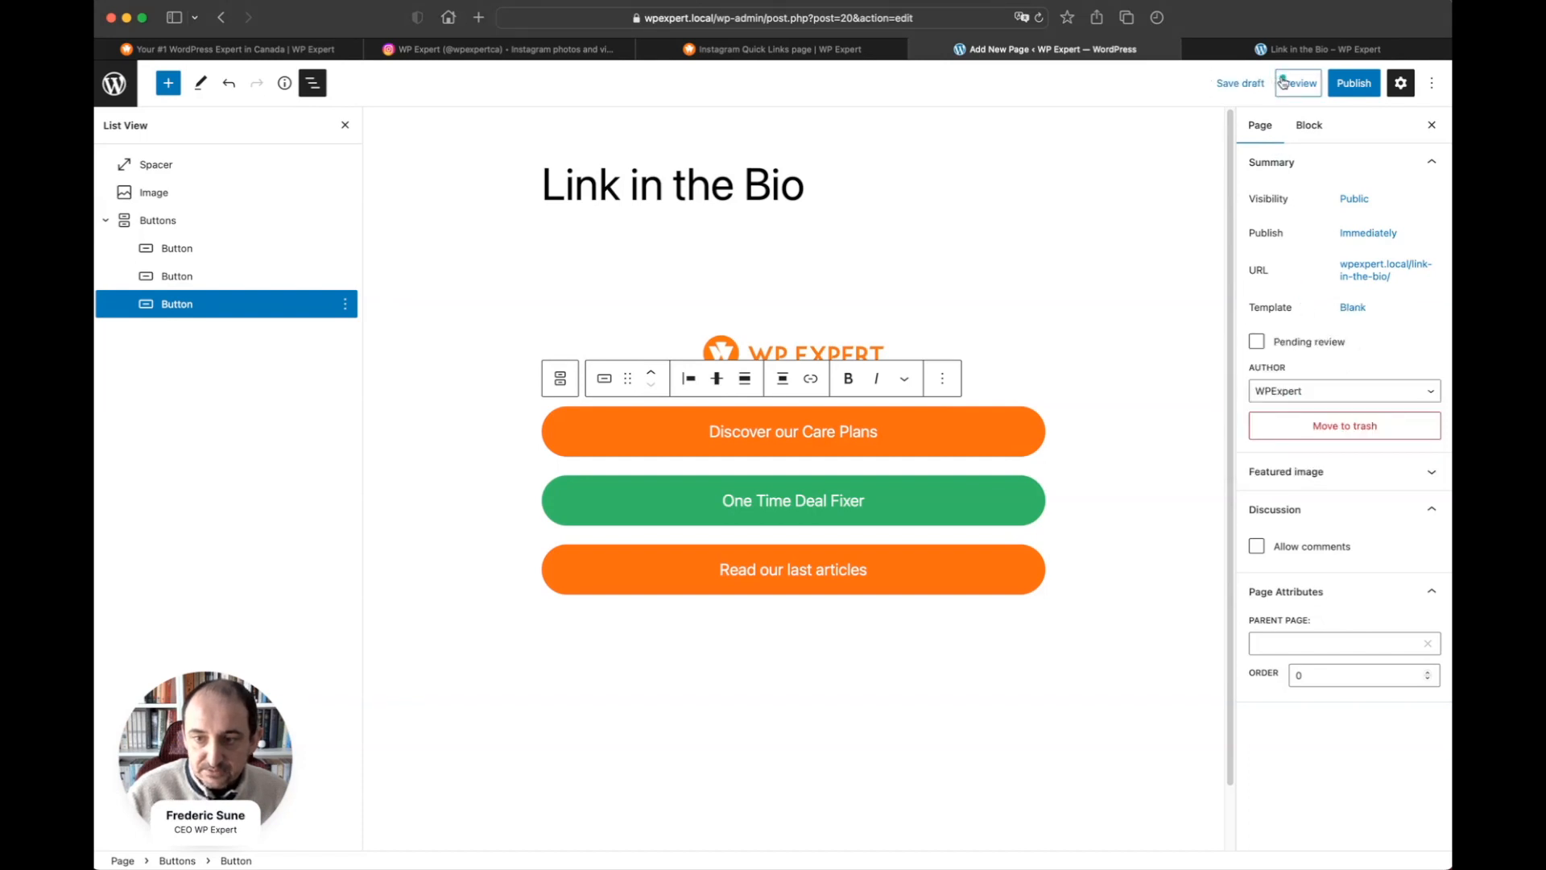
pyautogui.click(1294, 87)
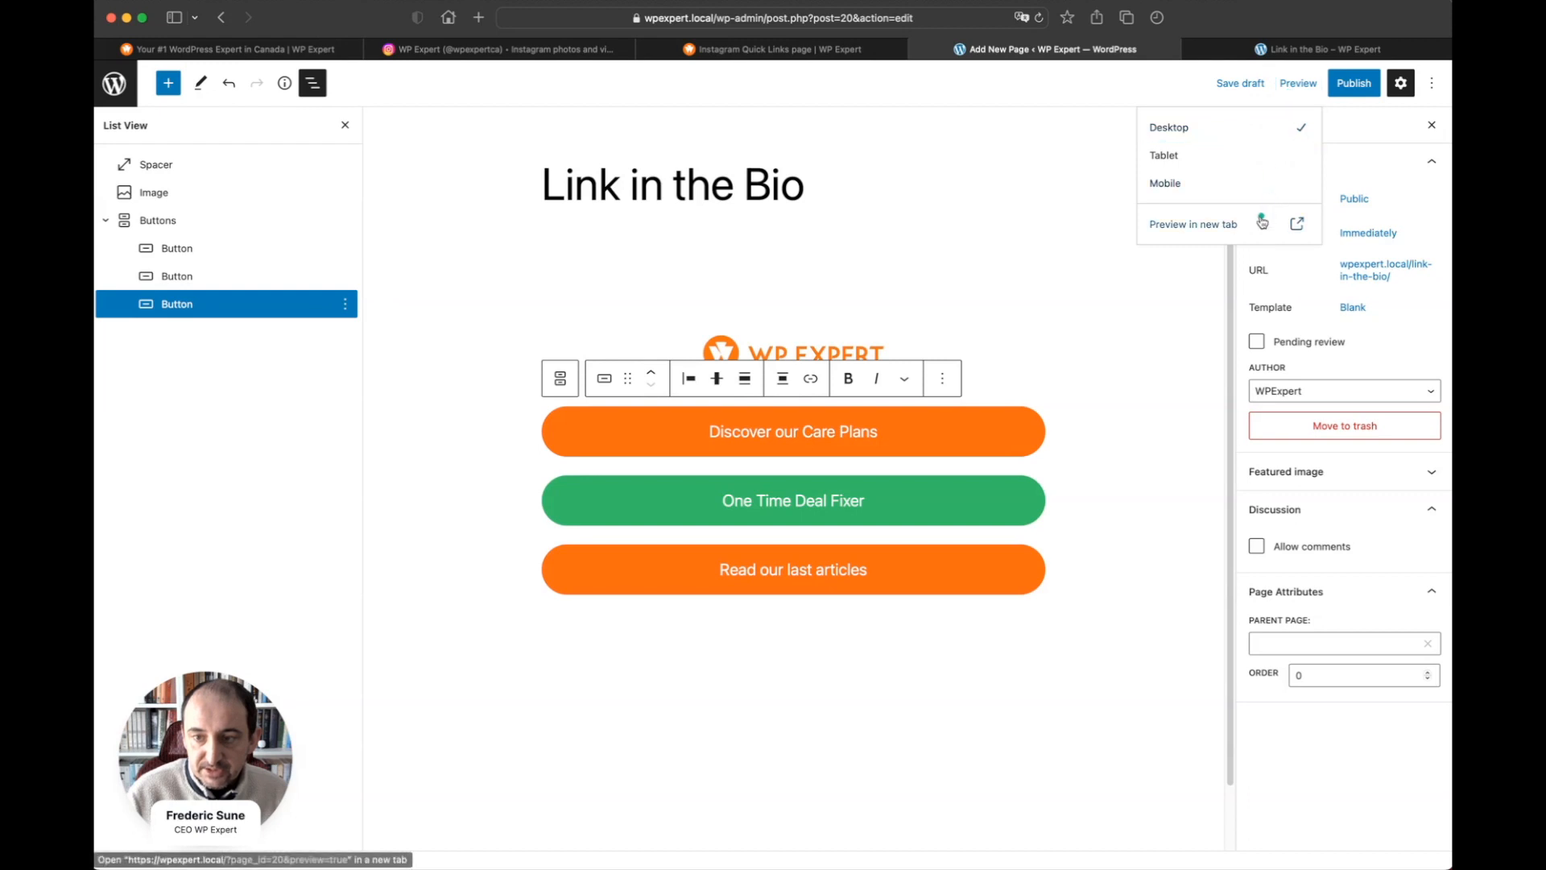
pyautogui.click(1261, 218)
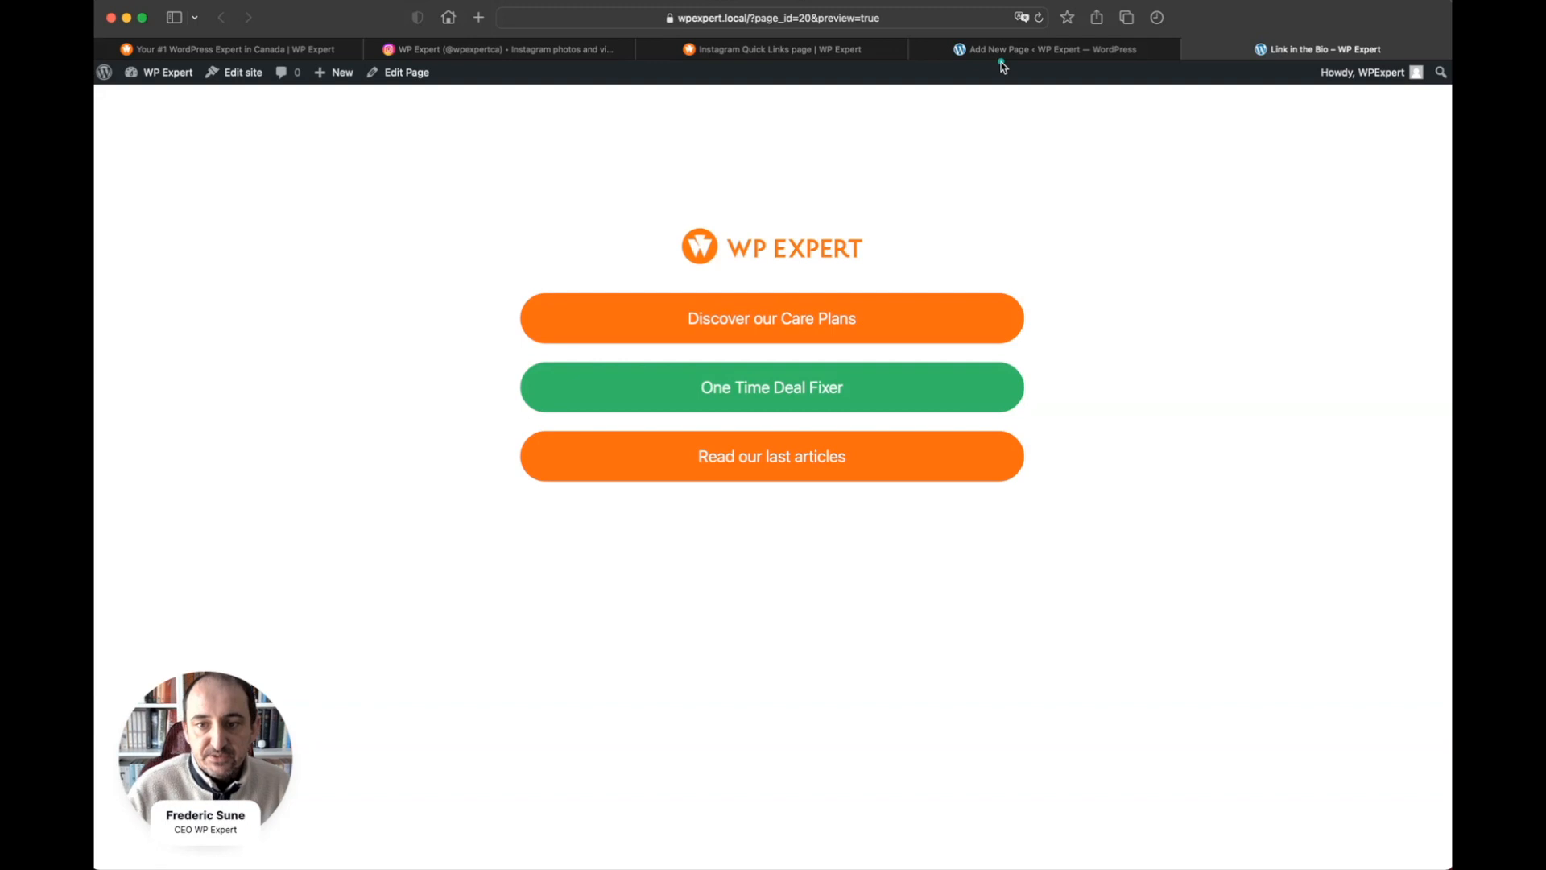
pyautogui.moveTo(801, 54)
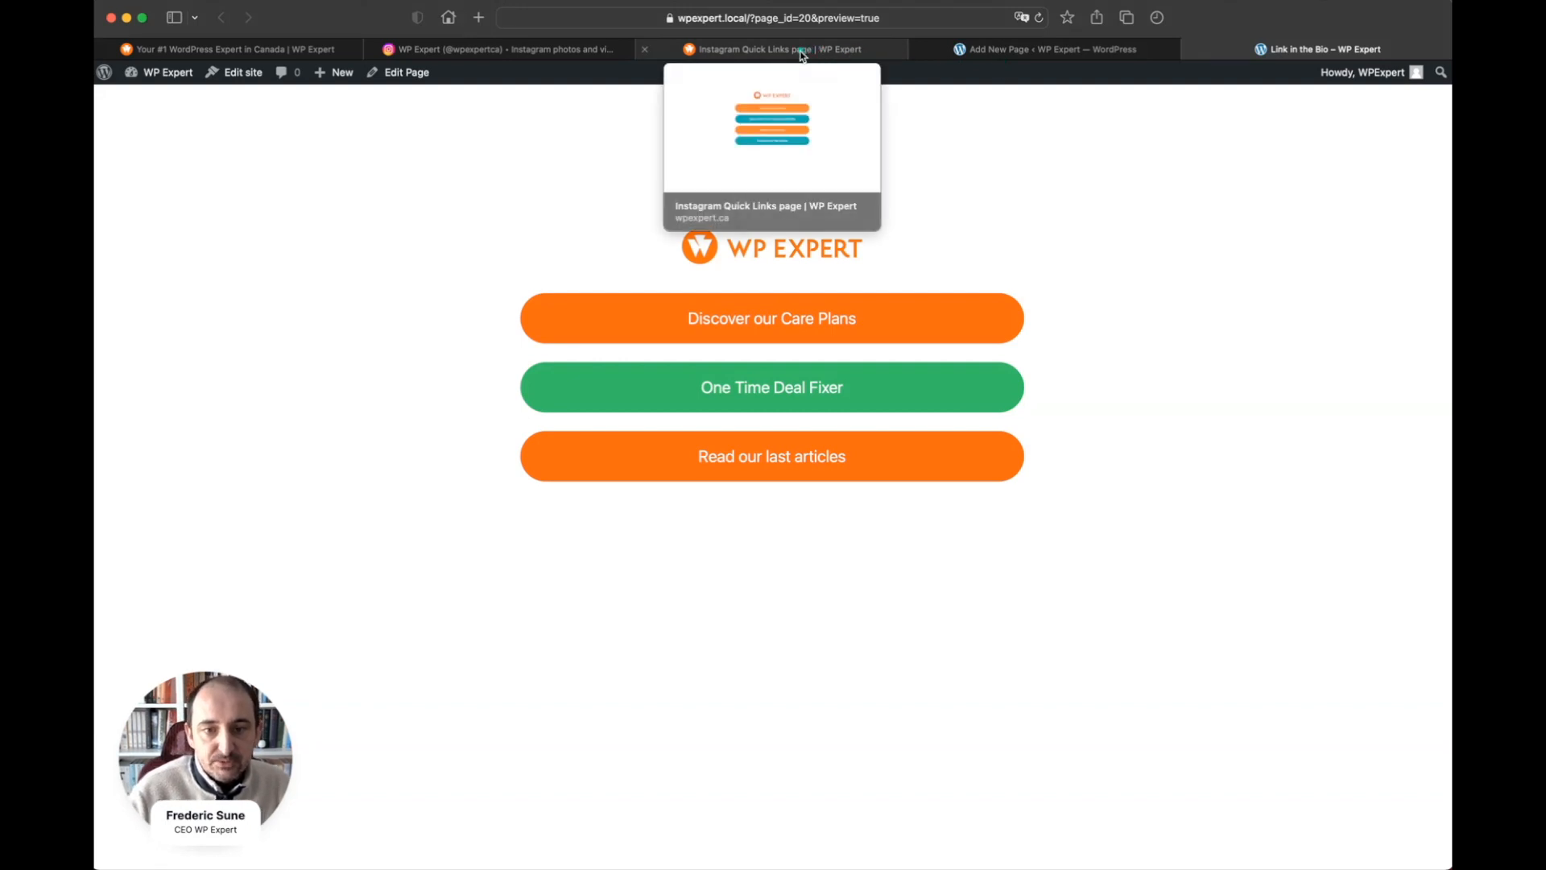
# - Start a link on the "Discover our Care Plans" button and copy the Maintenance Services page's URL from the WP Expert site
pyautogui.click(1013, 50)
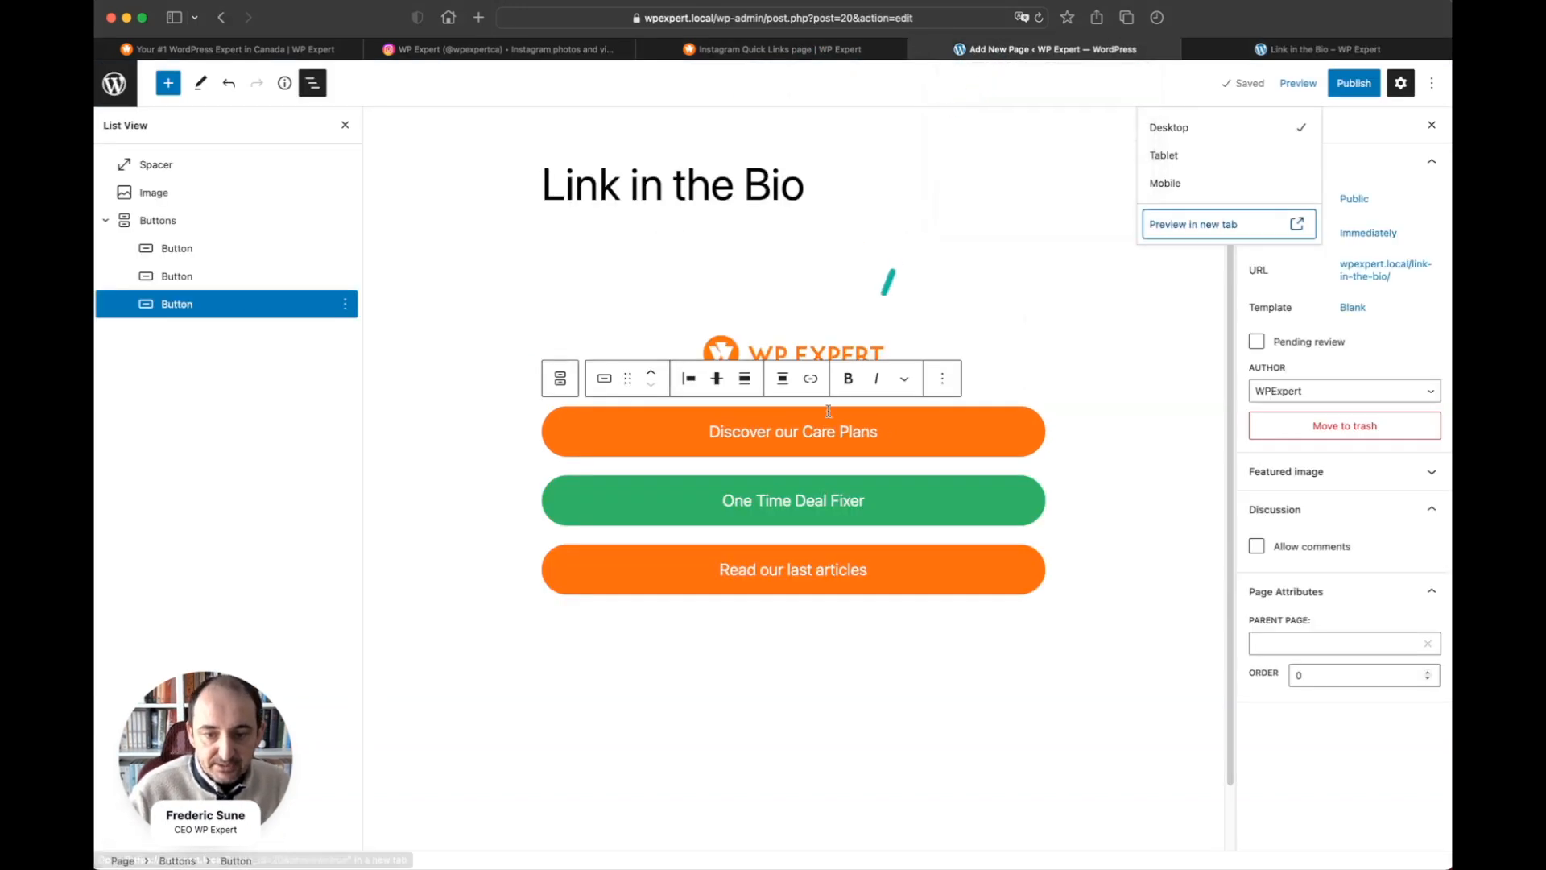
pyautogui.click(811, 438)
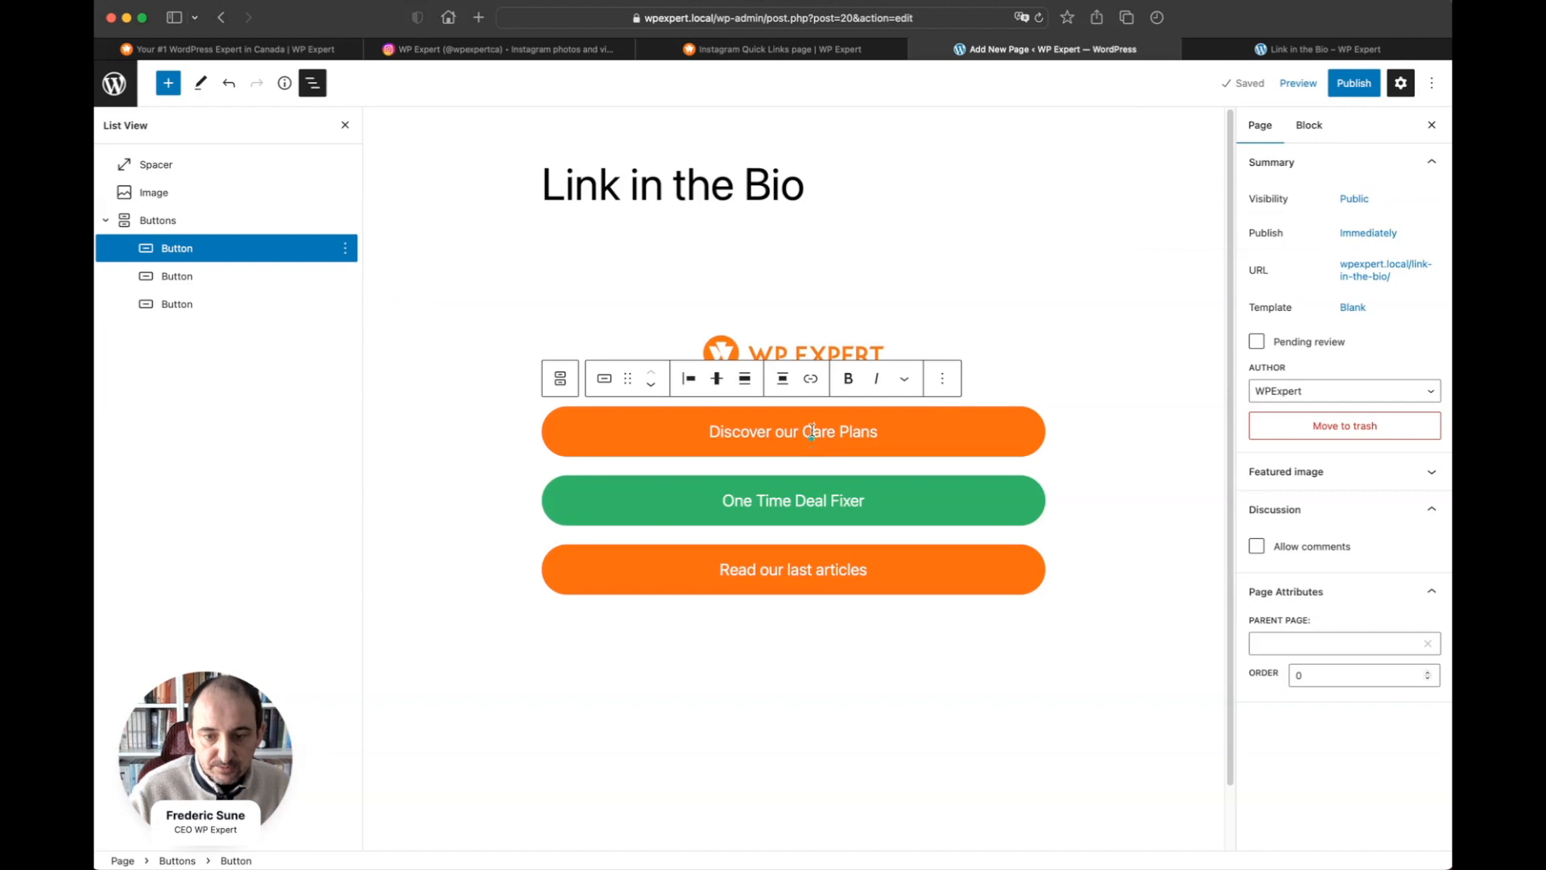
pyautogui.click(810, 380)
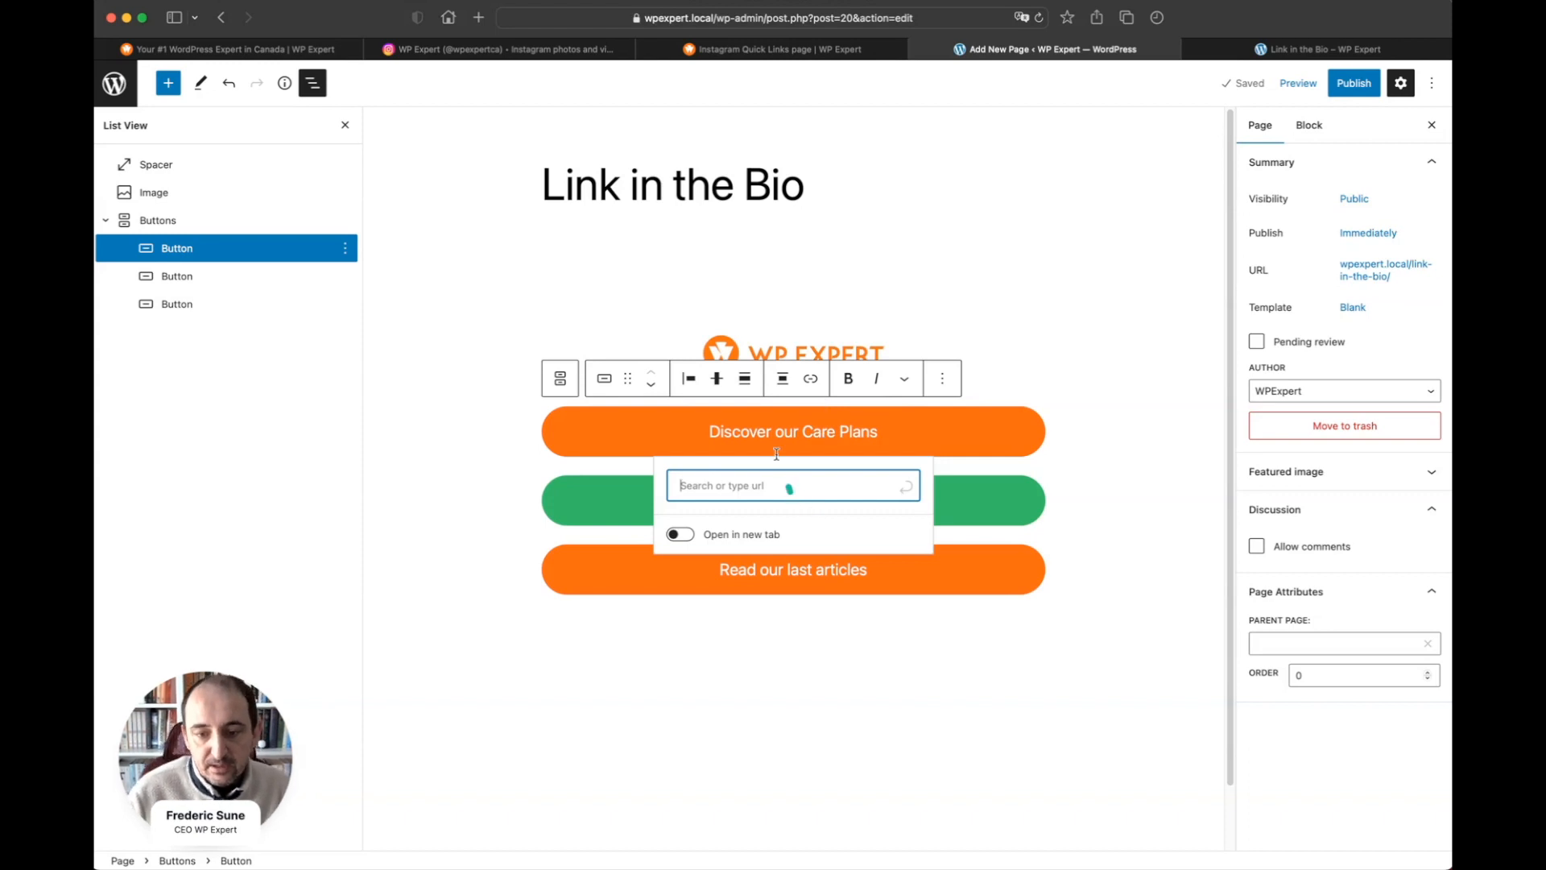
pyautogui.click(274, 52)
pyautogui.moveTo(997, 107)
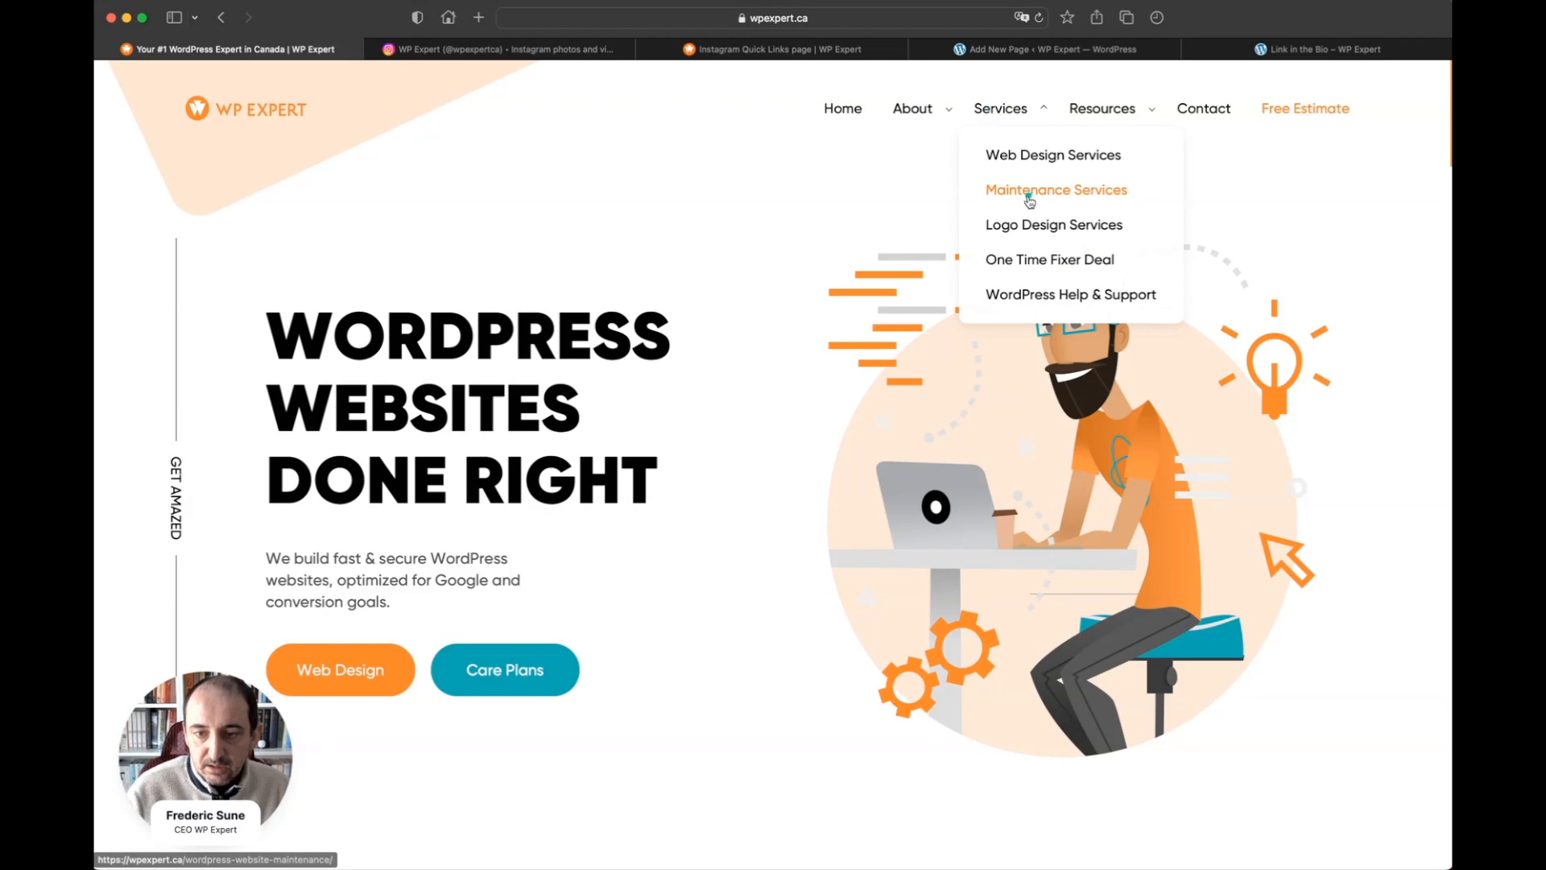
pyautogui.click(1028, 200)
pyautogui.click(694, 15)
pyautogui.press('super+c')
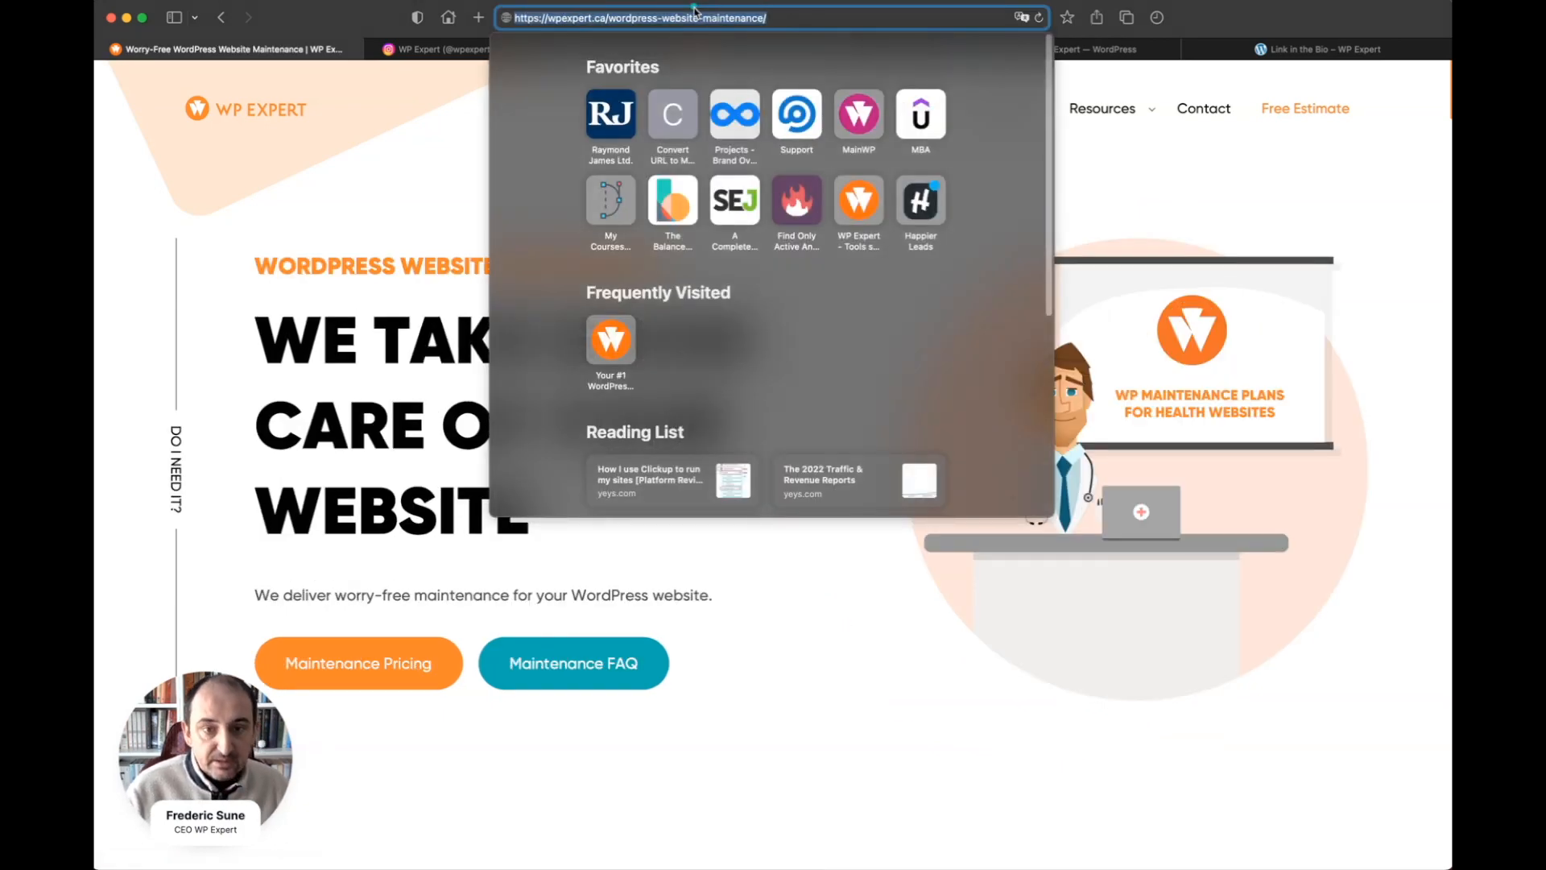
pyautogui.click(1063, 49)
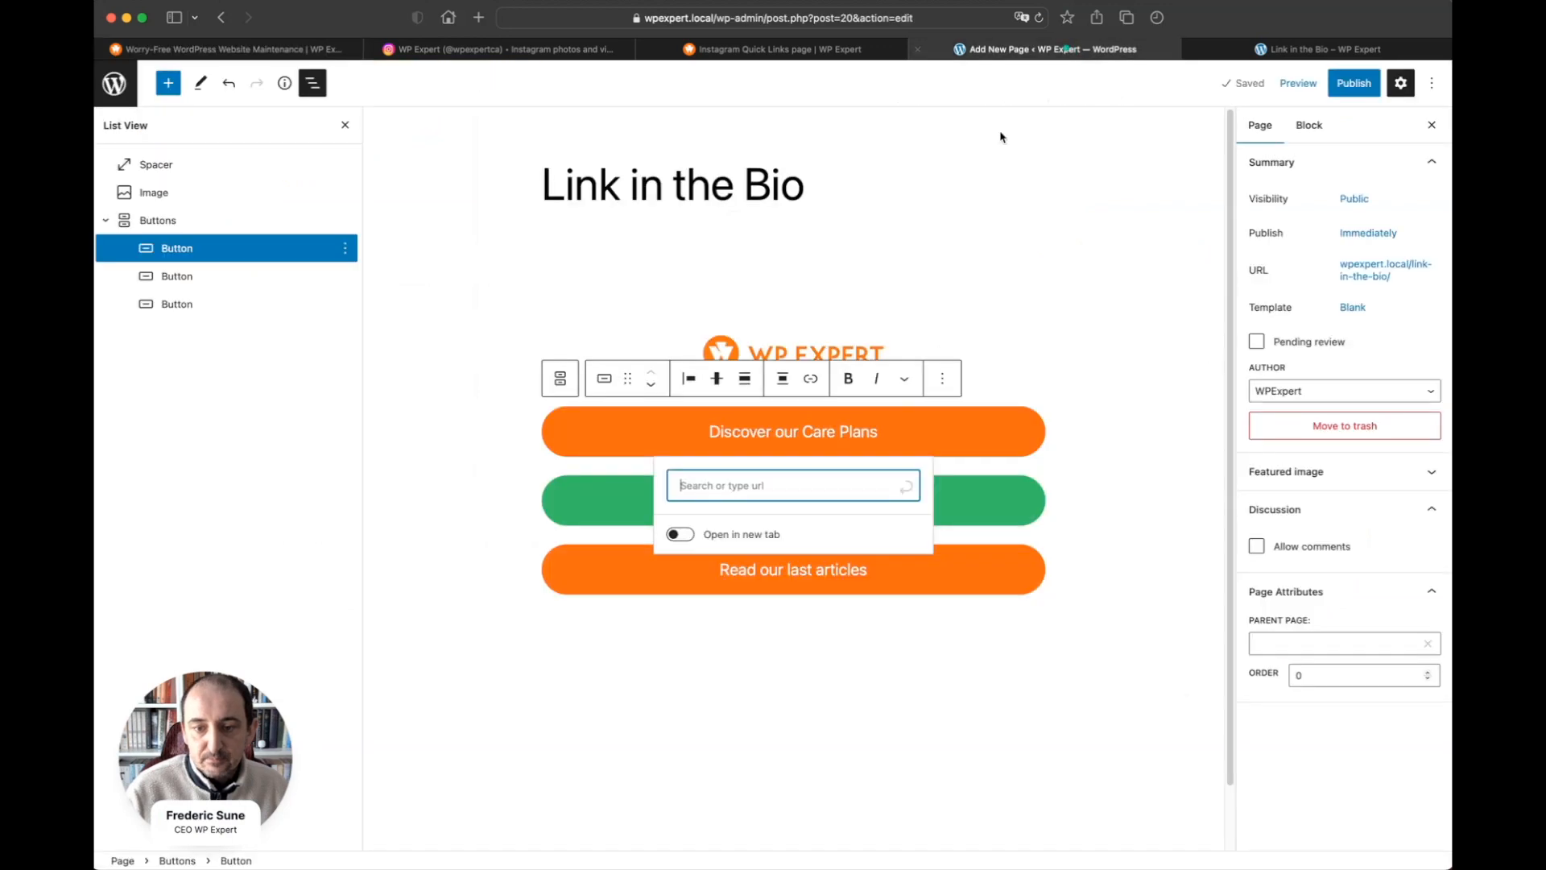
pyautogui.press('super+v')
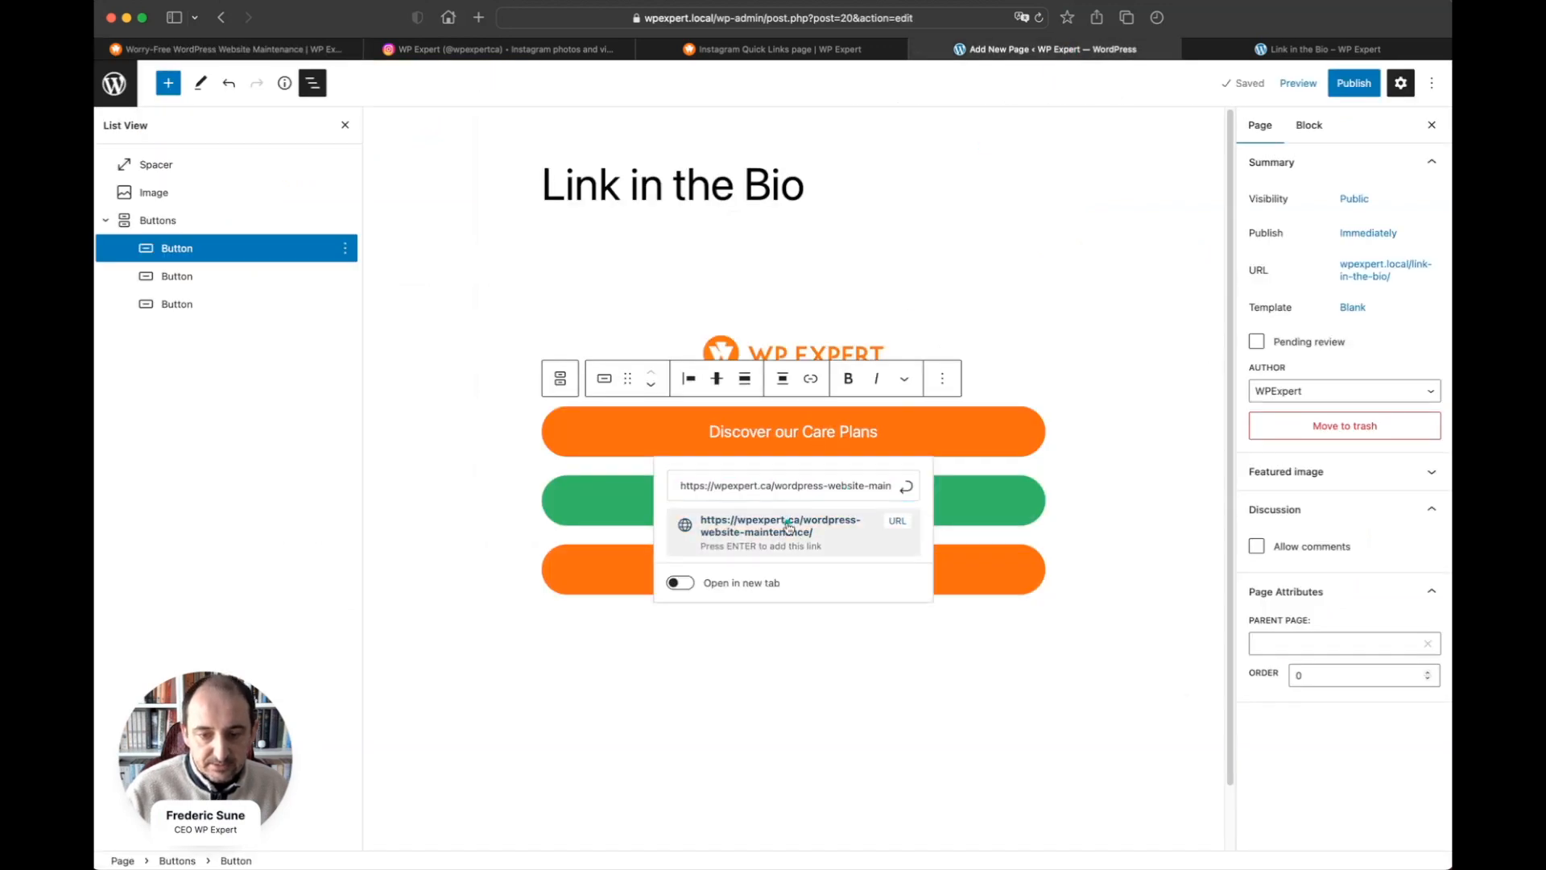
pyautogui.press('Return')
pyautogui.click(679, 559)
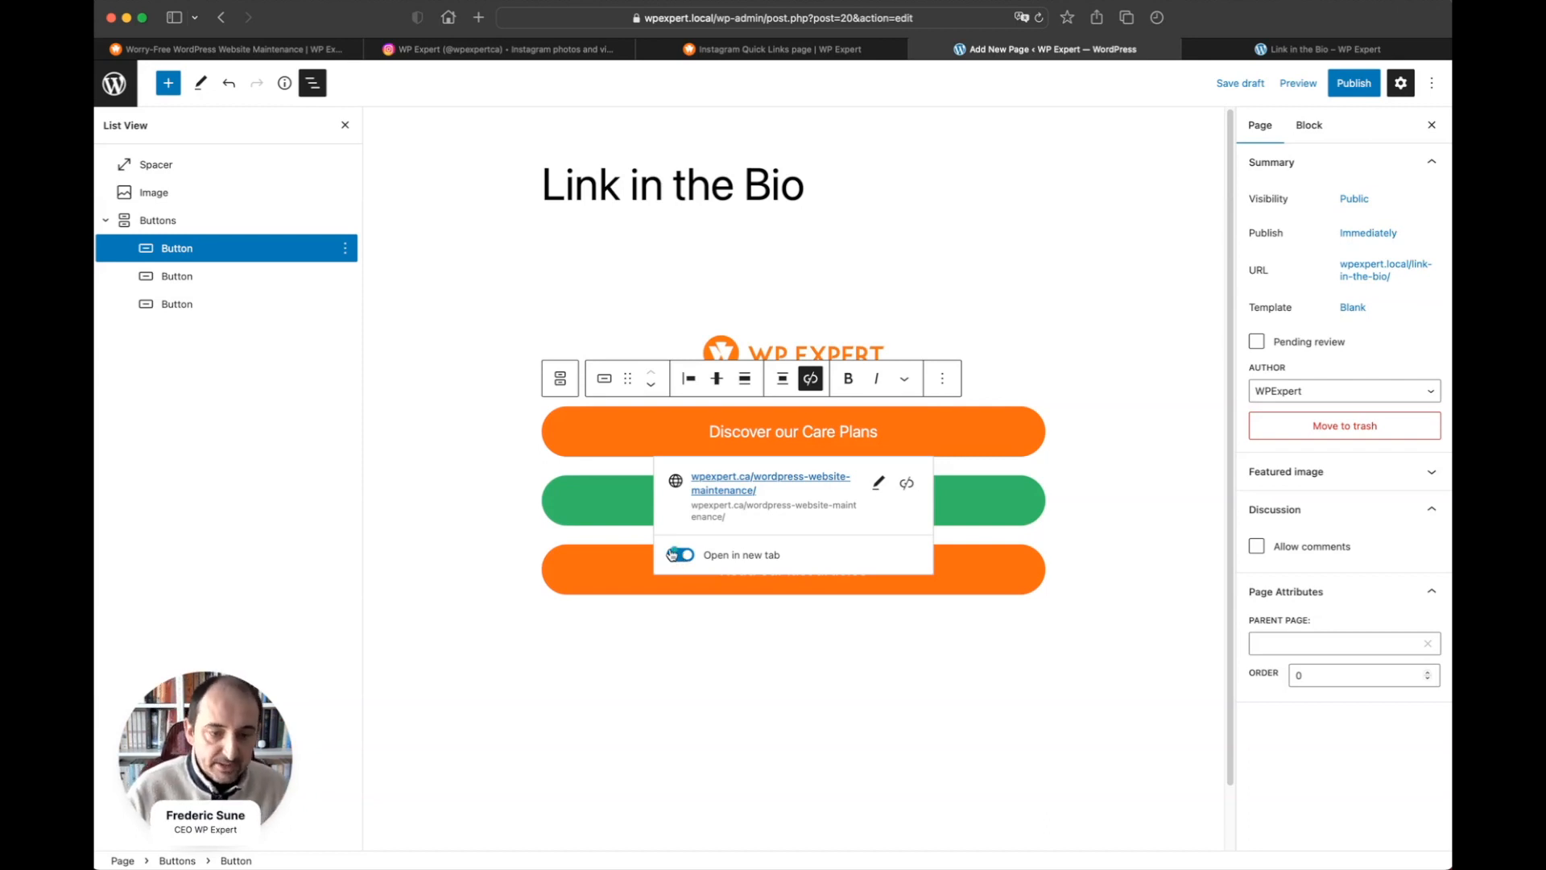
# - Select the "One Time Deal Fixer" button in the editor and copy the One Time Fixer Deal page's URL from the WP Expert site
pyautogui.click(613, 504)
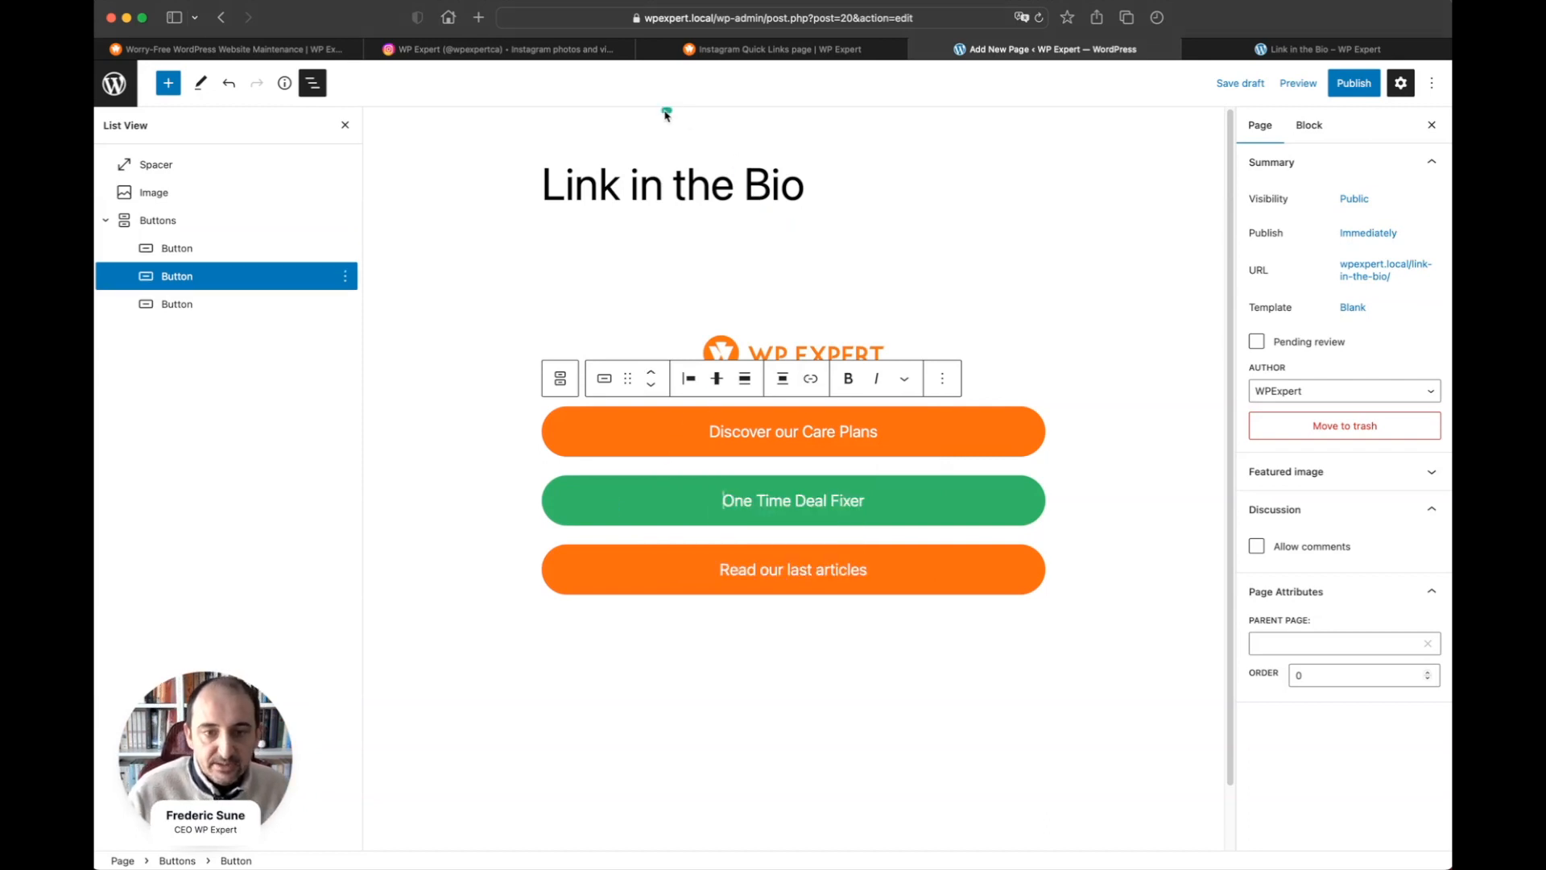
pyautogui.click(322, 53)
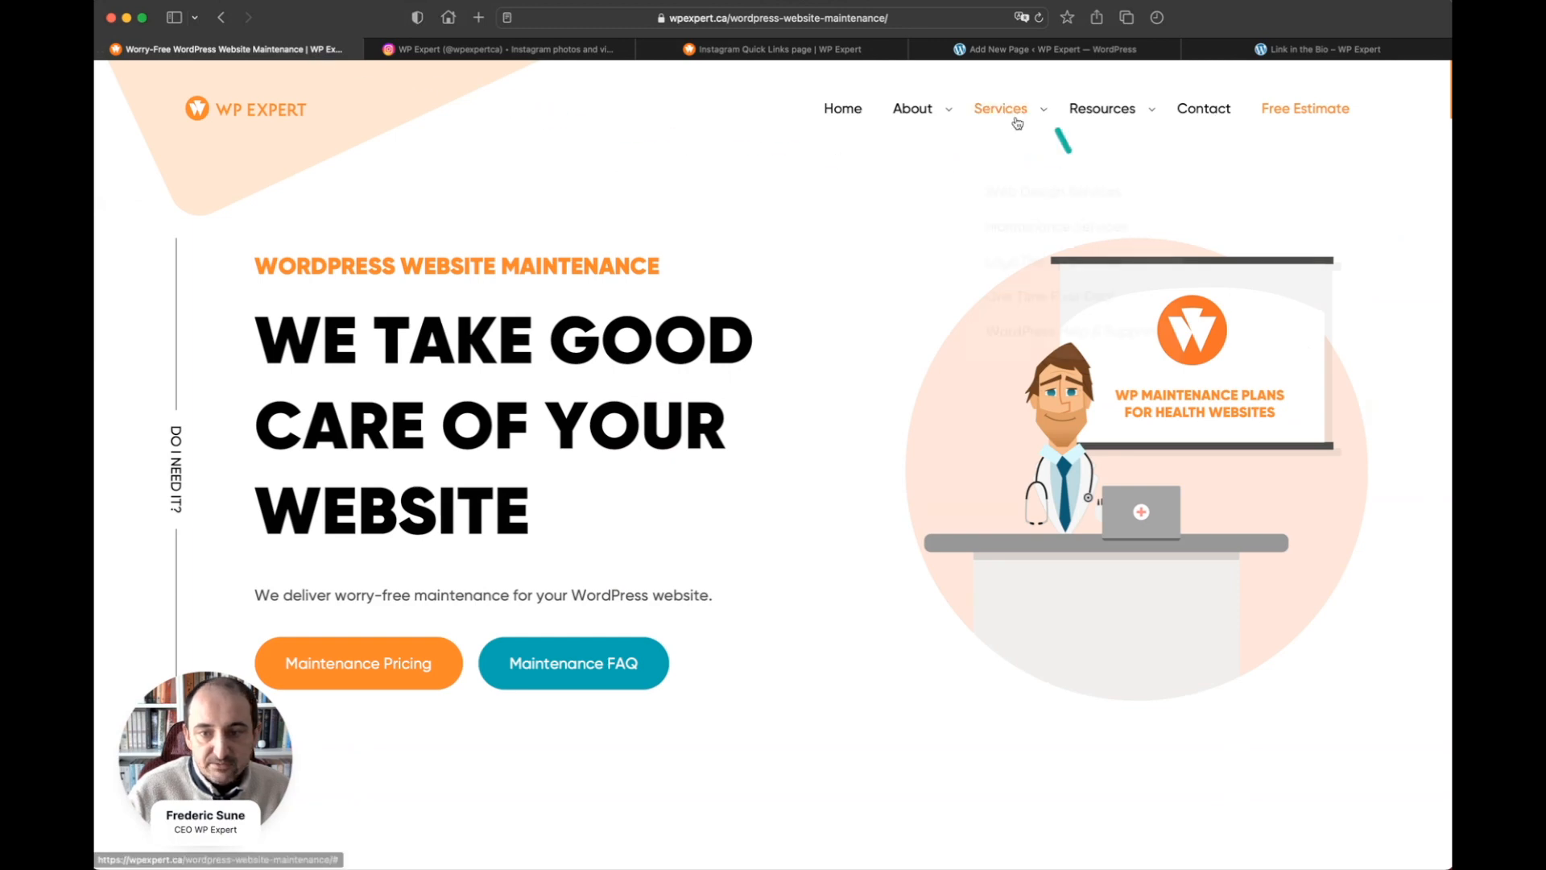
pyautogui.moveTo(1001, 110)
pyautogui.click(1039, 257)
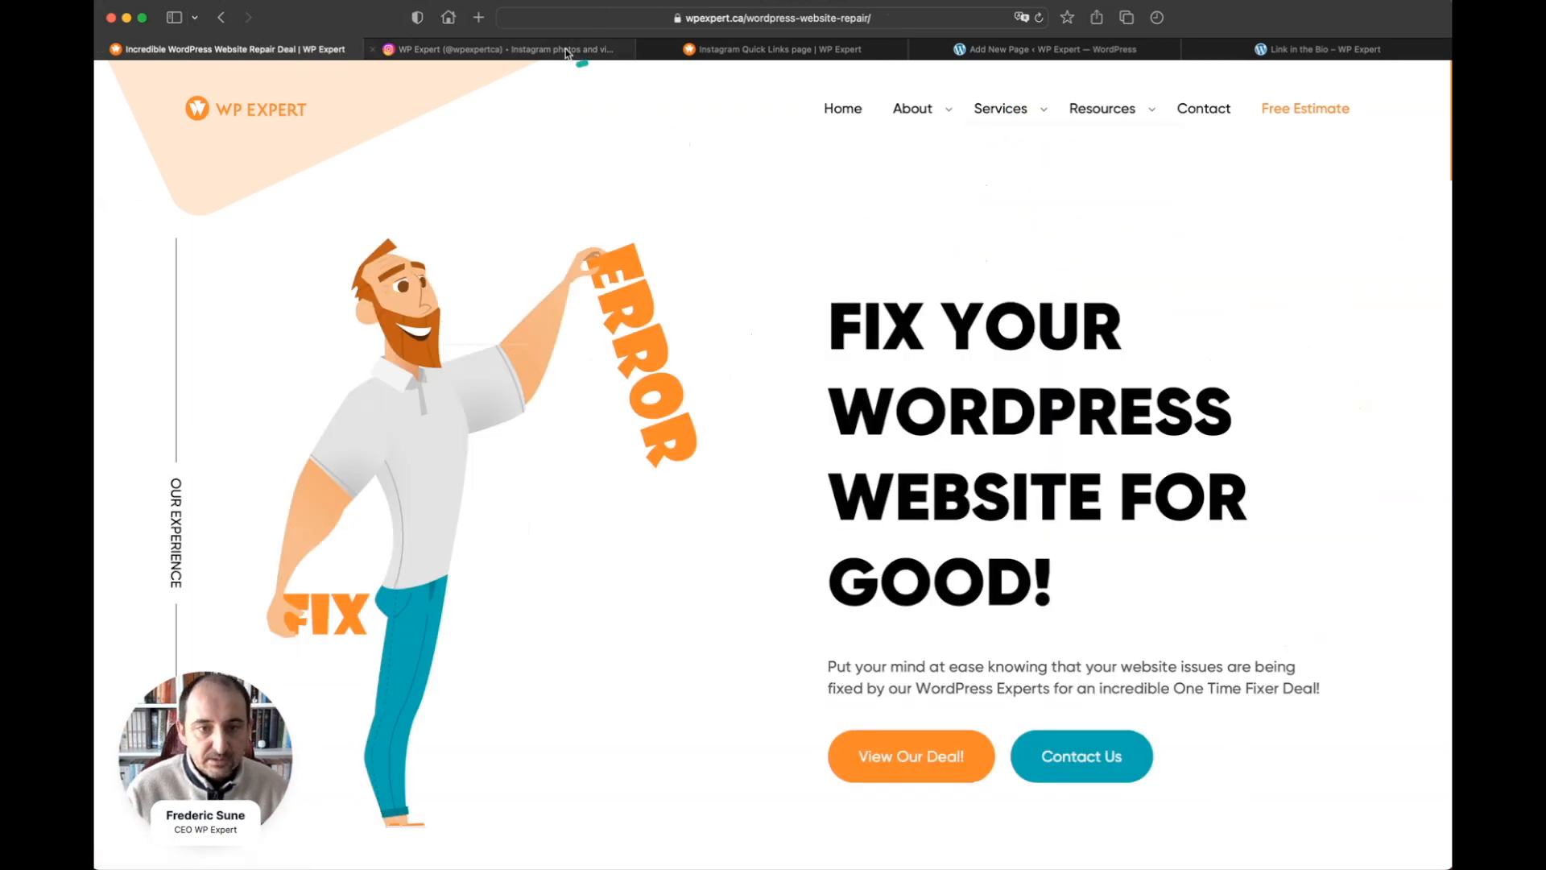
pyautogui.click(654, 16)
pyautogui.press('cmd+c')
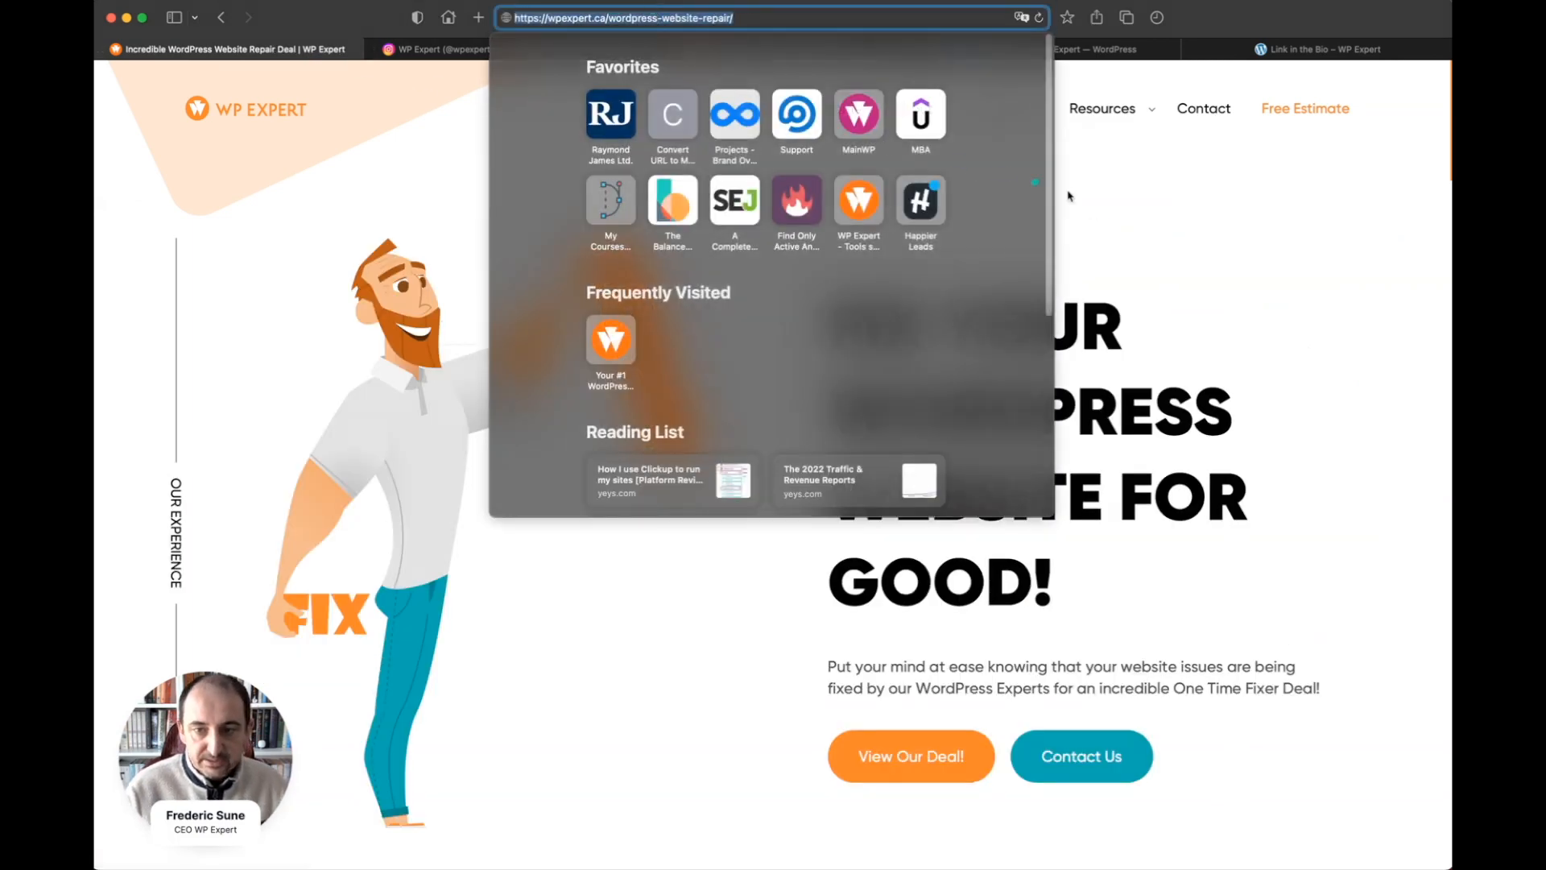
pyautogui.click(1098, 192)
pyautogui.click(997, 45)
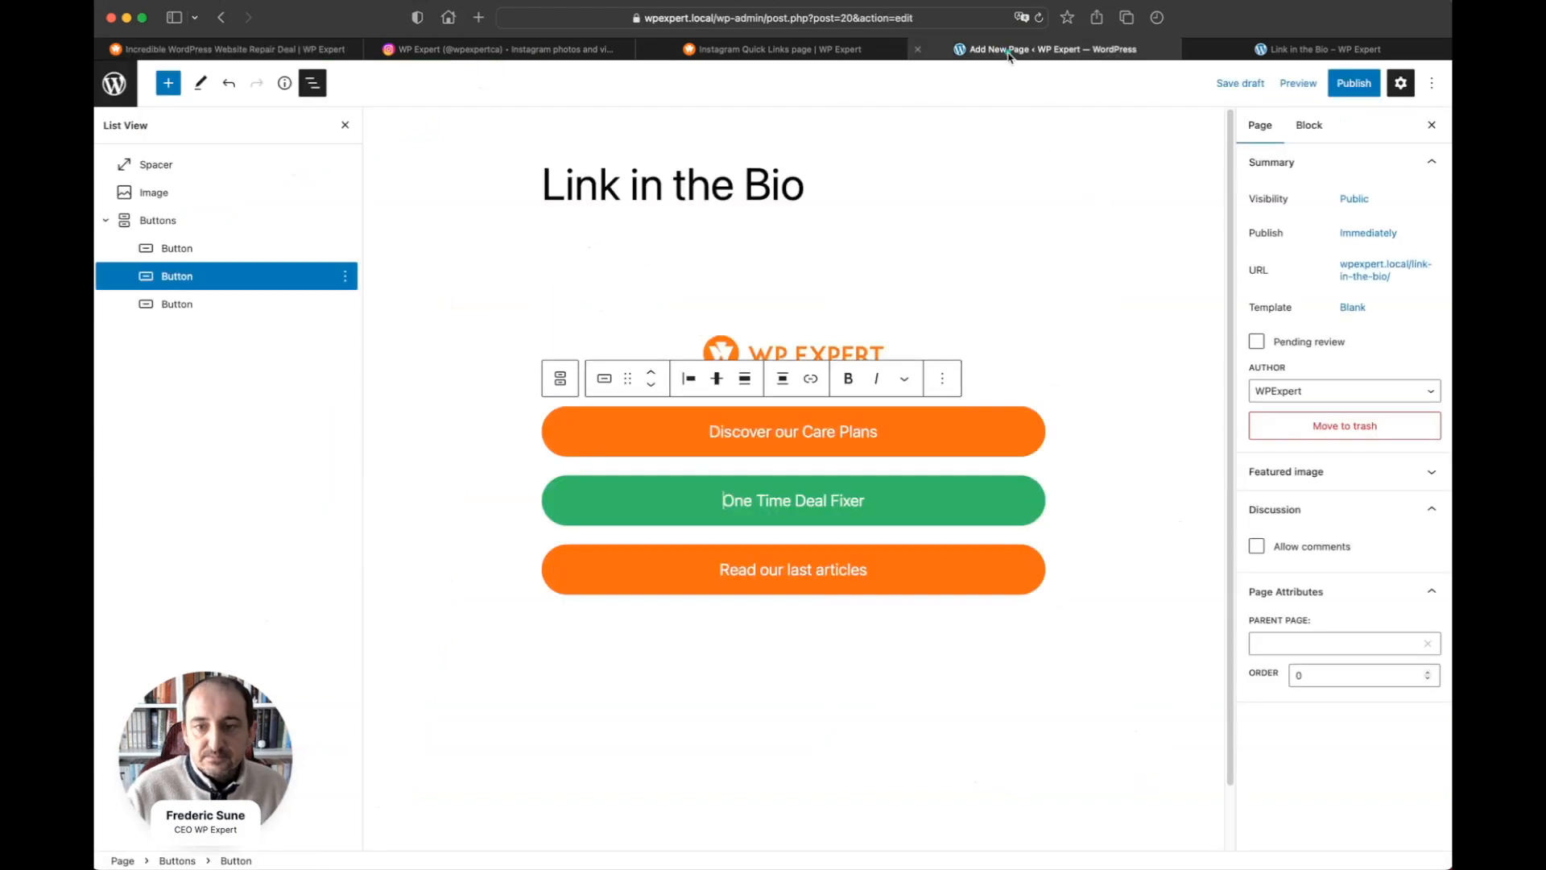
pyautogui.click(812, 381)
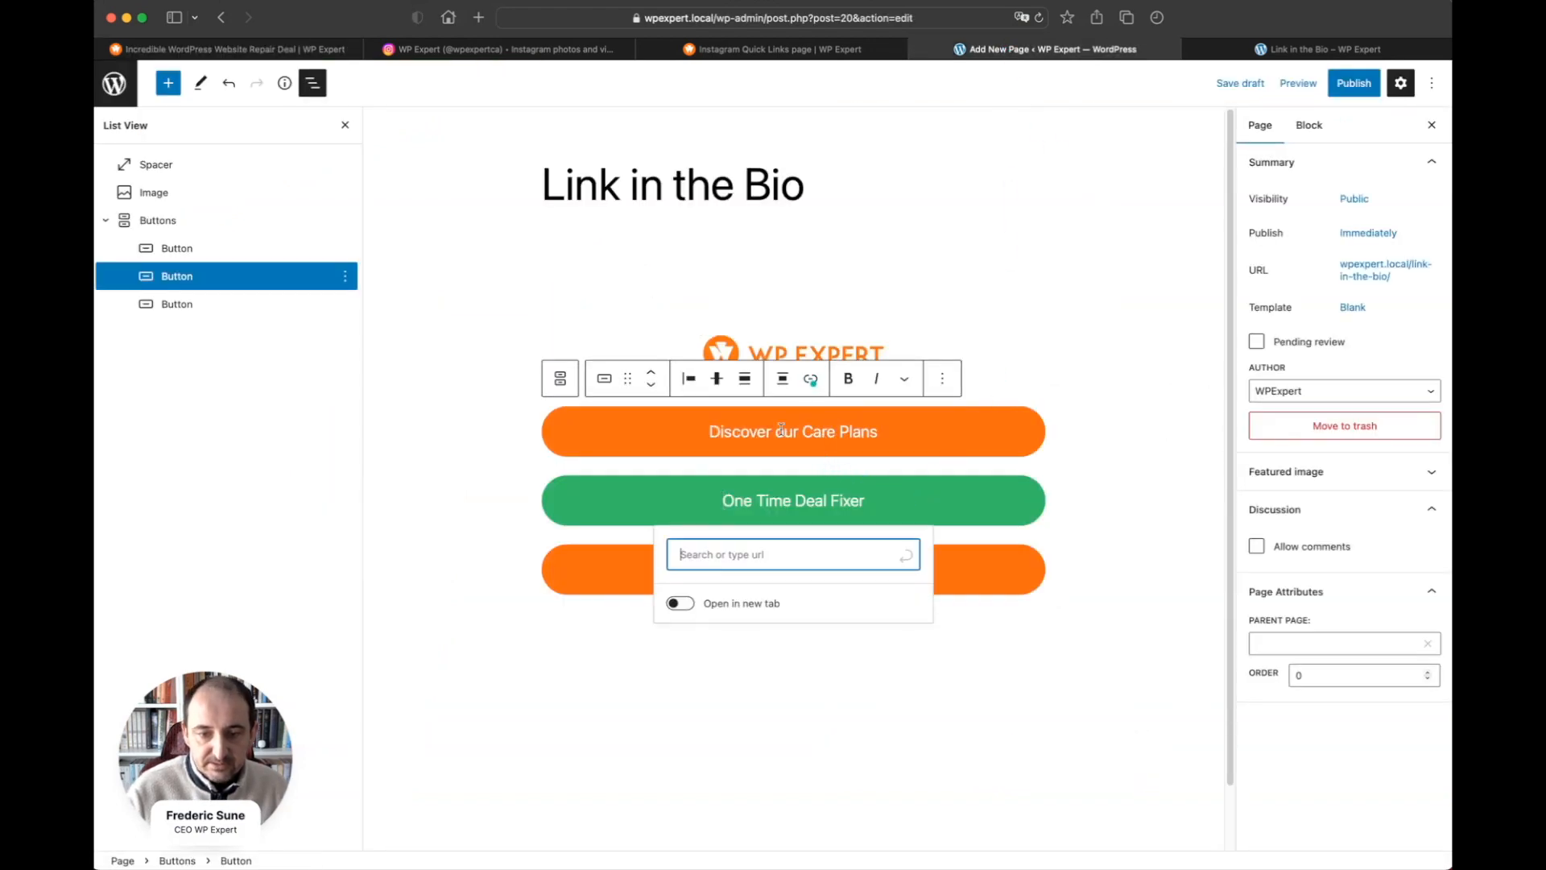
pyautogui.press('cmd+v')
pyautogui.click(773, 612)
pyautogui.click(707, 620)
# - Select the "Read our last articles" button in the editor and copy the Articles page's URL from the WP Expert site
pyautogui.click(619, 580)
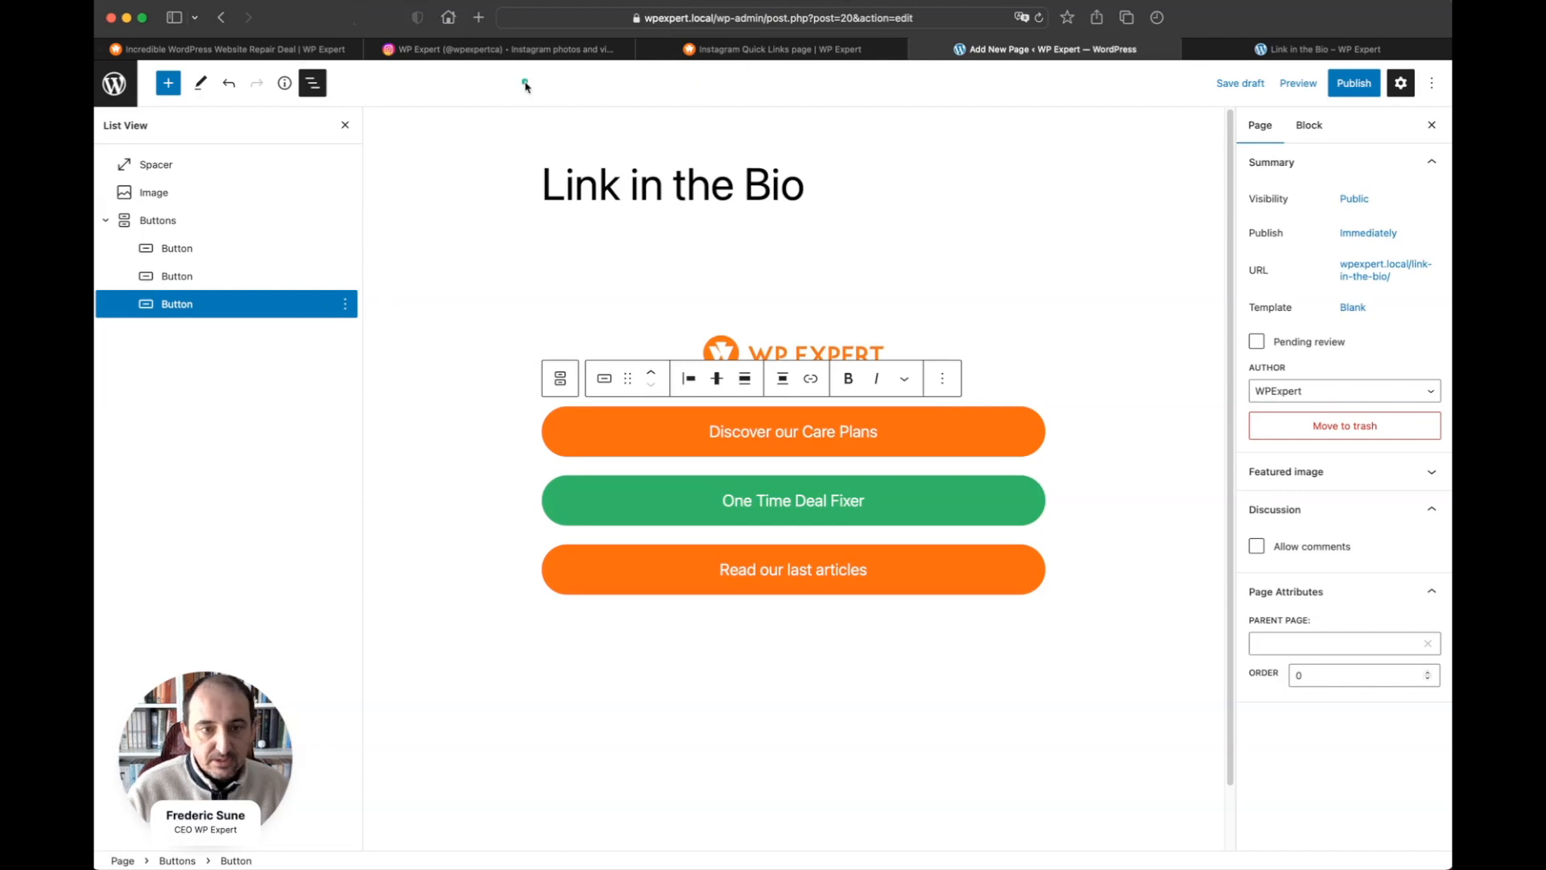
pyautogui.click(346, 50)
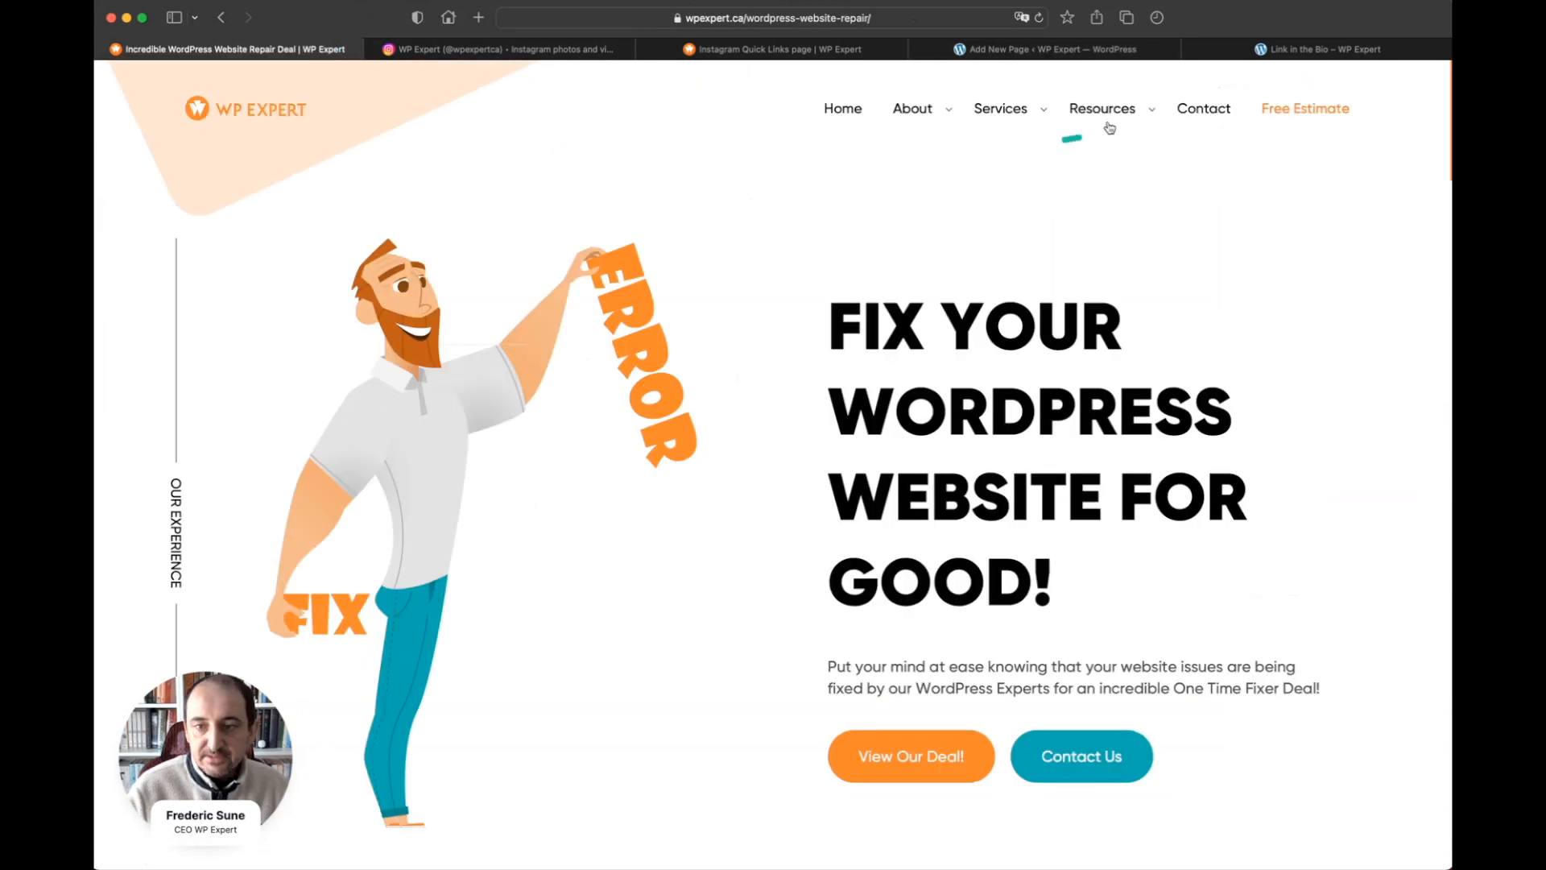
pyautogui.moveTo(1105, 113)
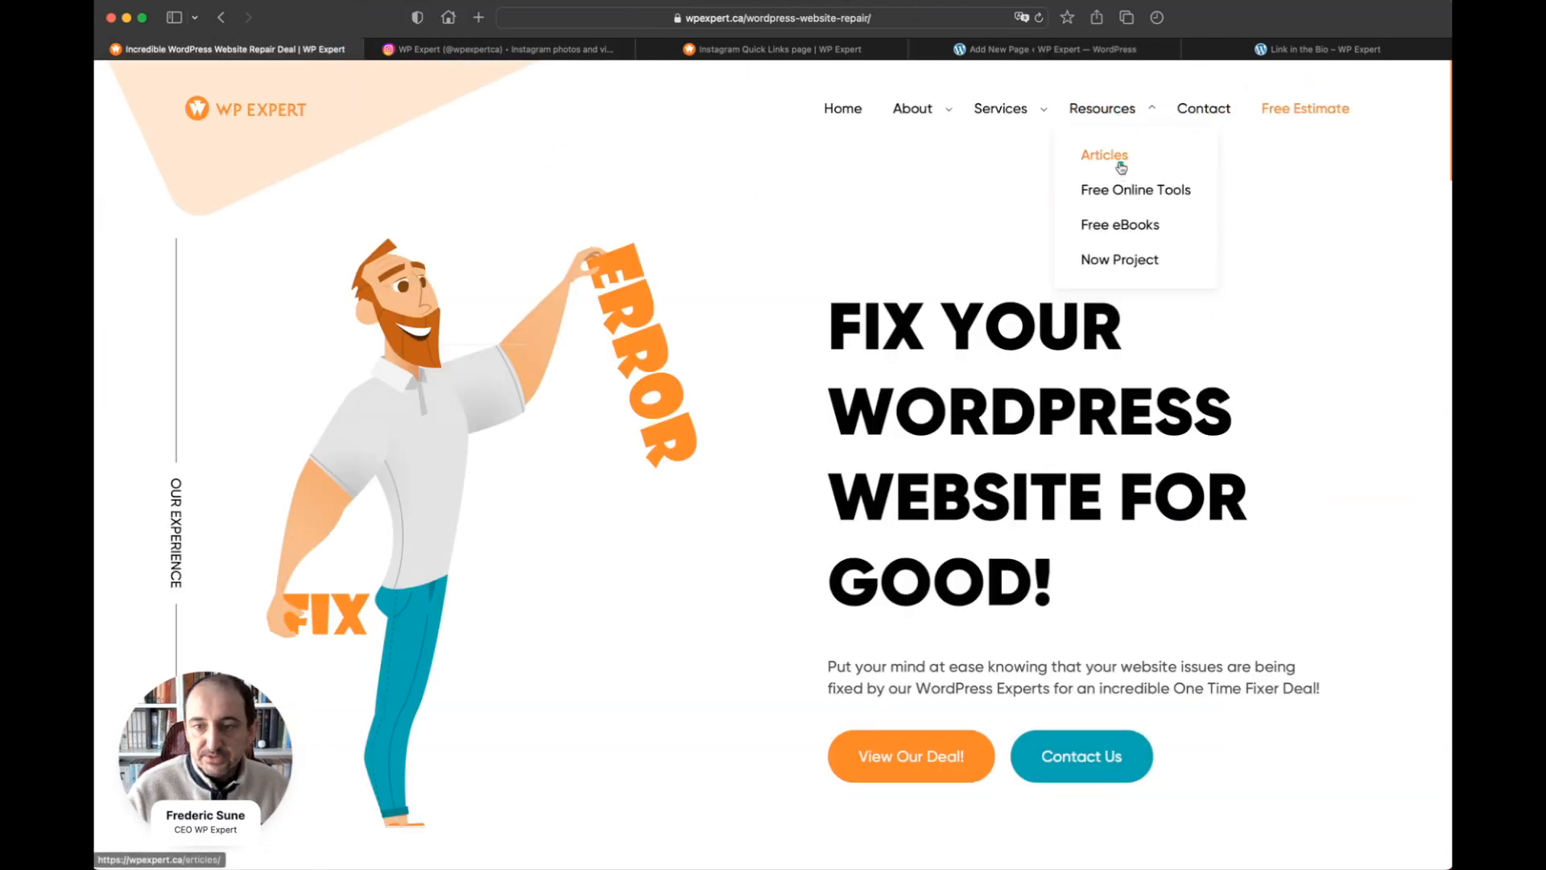
pyautogui.click(1119, 166)
pyautogui.click(845, 22)
pyautogui.press('super+c')
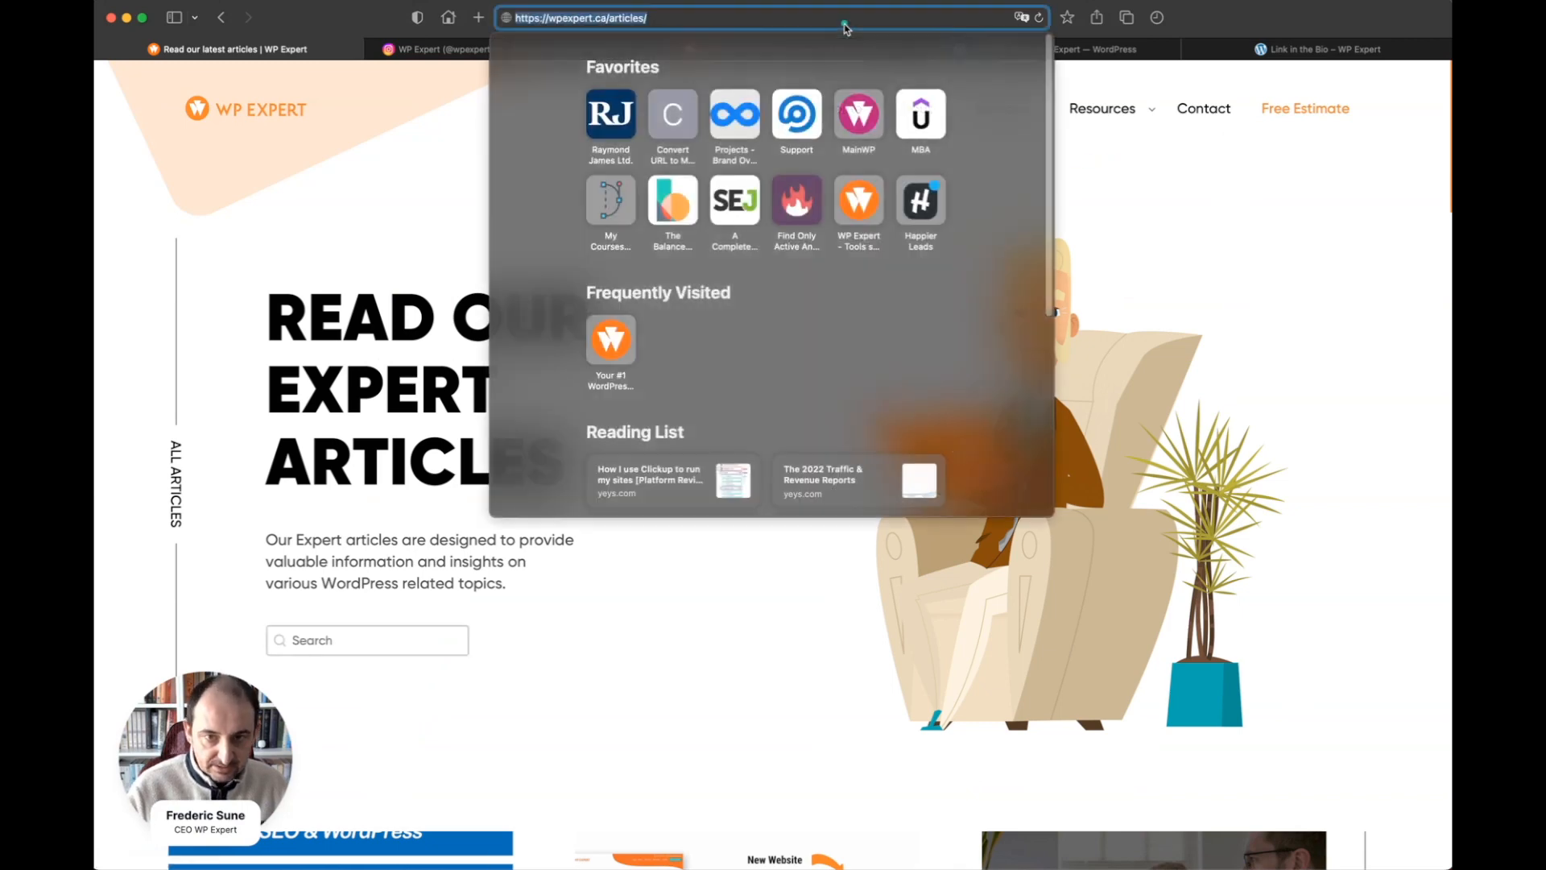
pyautogui.click(1139, 138)
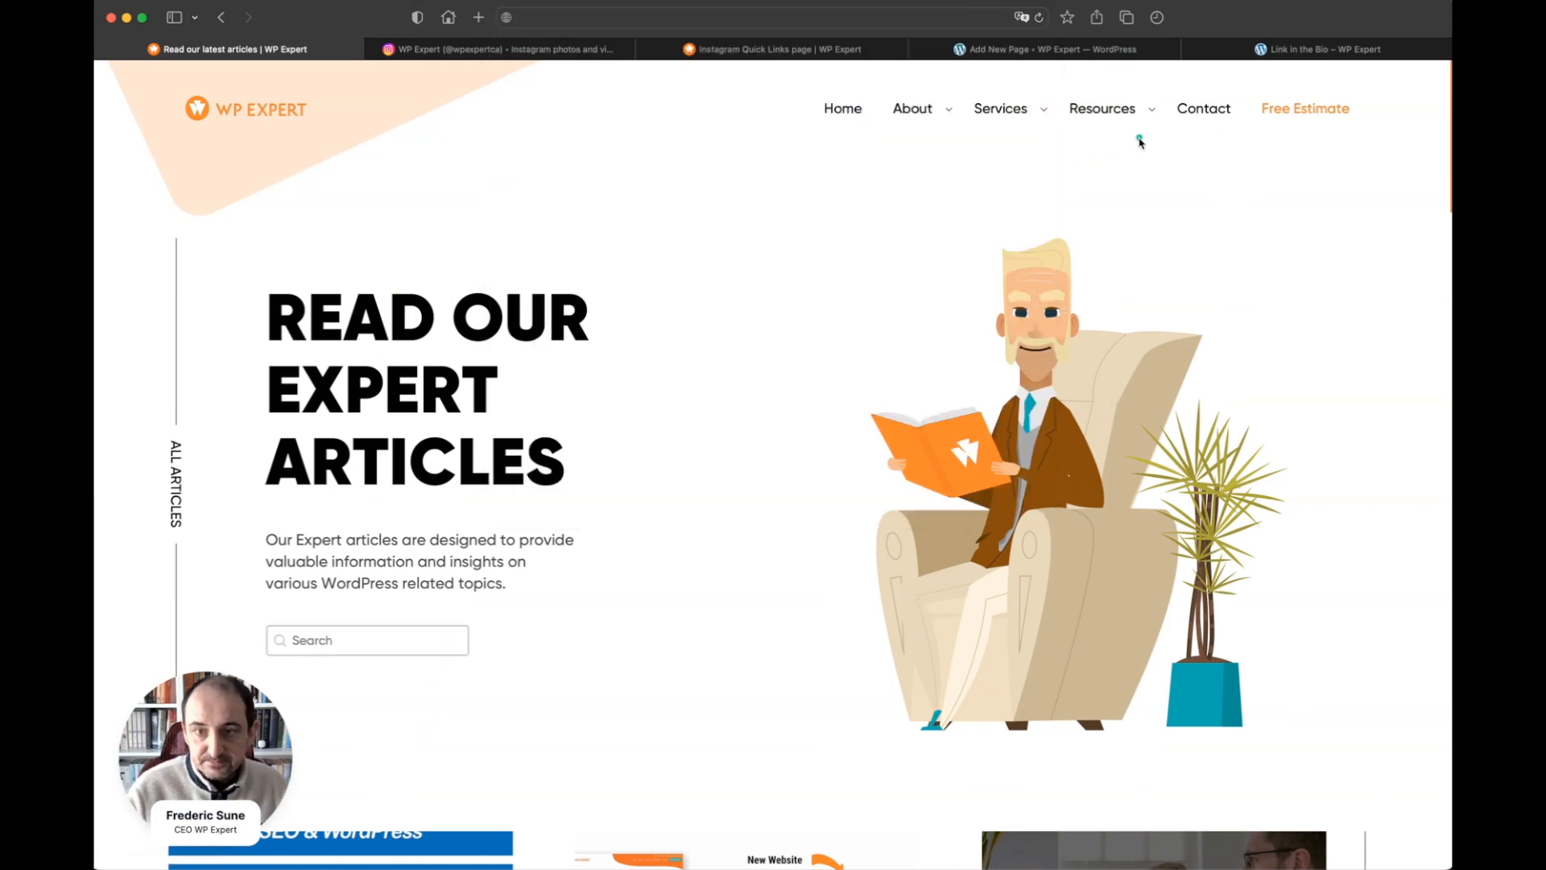
pyautogui.click(1067, 50)
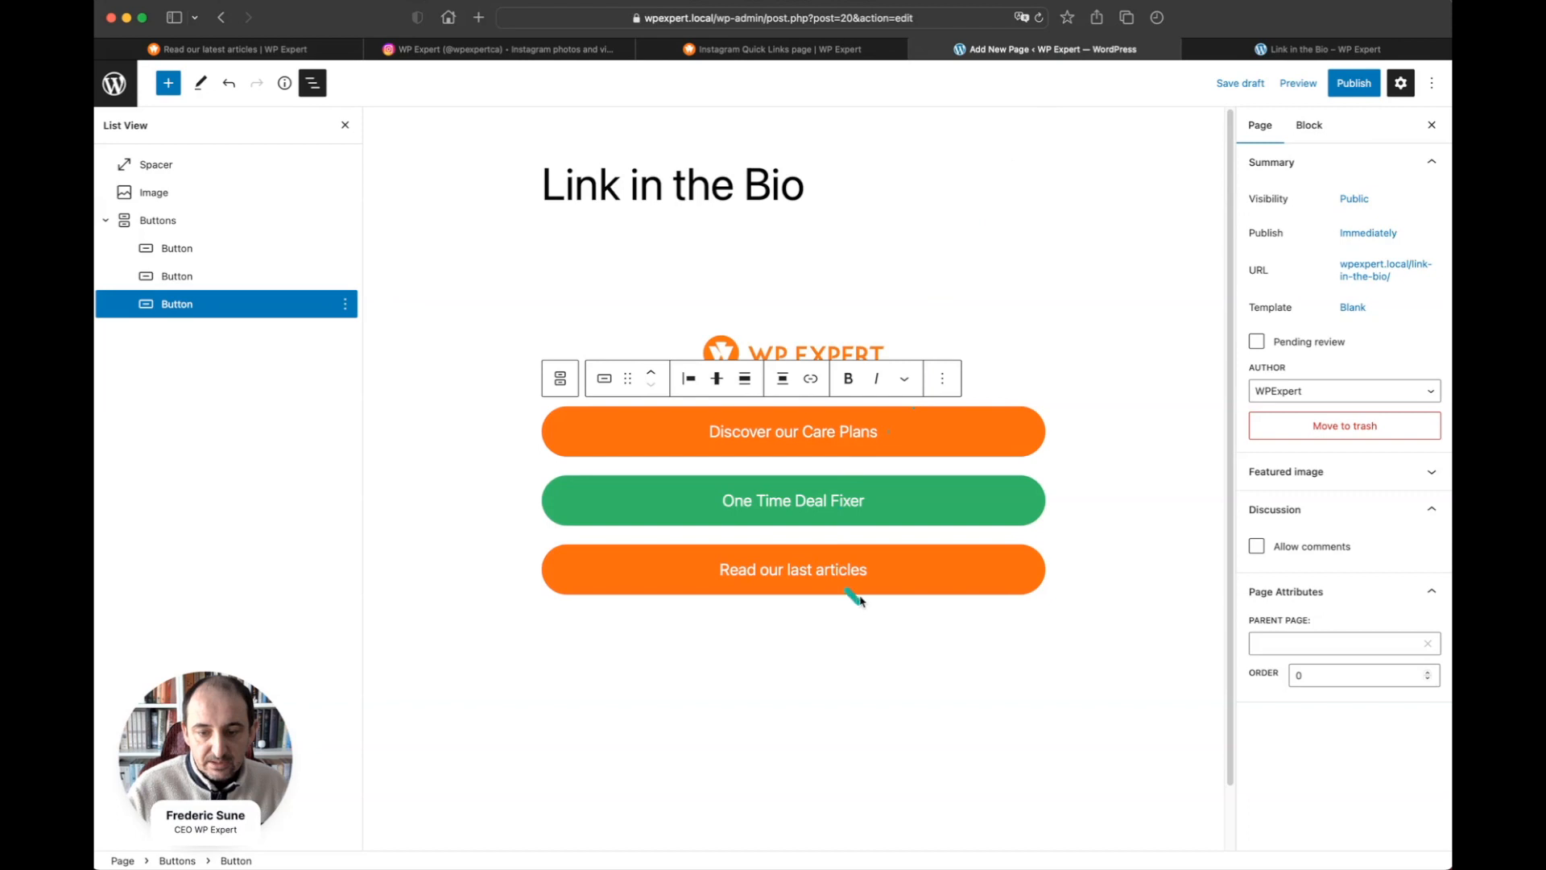
pyautogui.click(811, 378)
pyautogui.press('super+v')
pyautogui.click(778, 657)
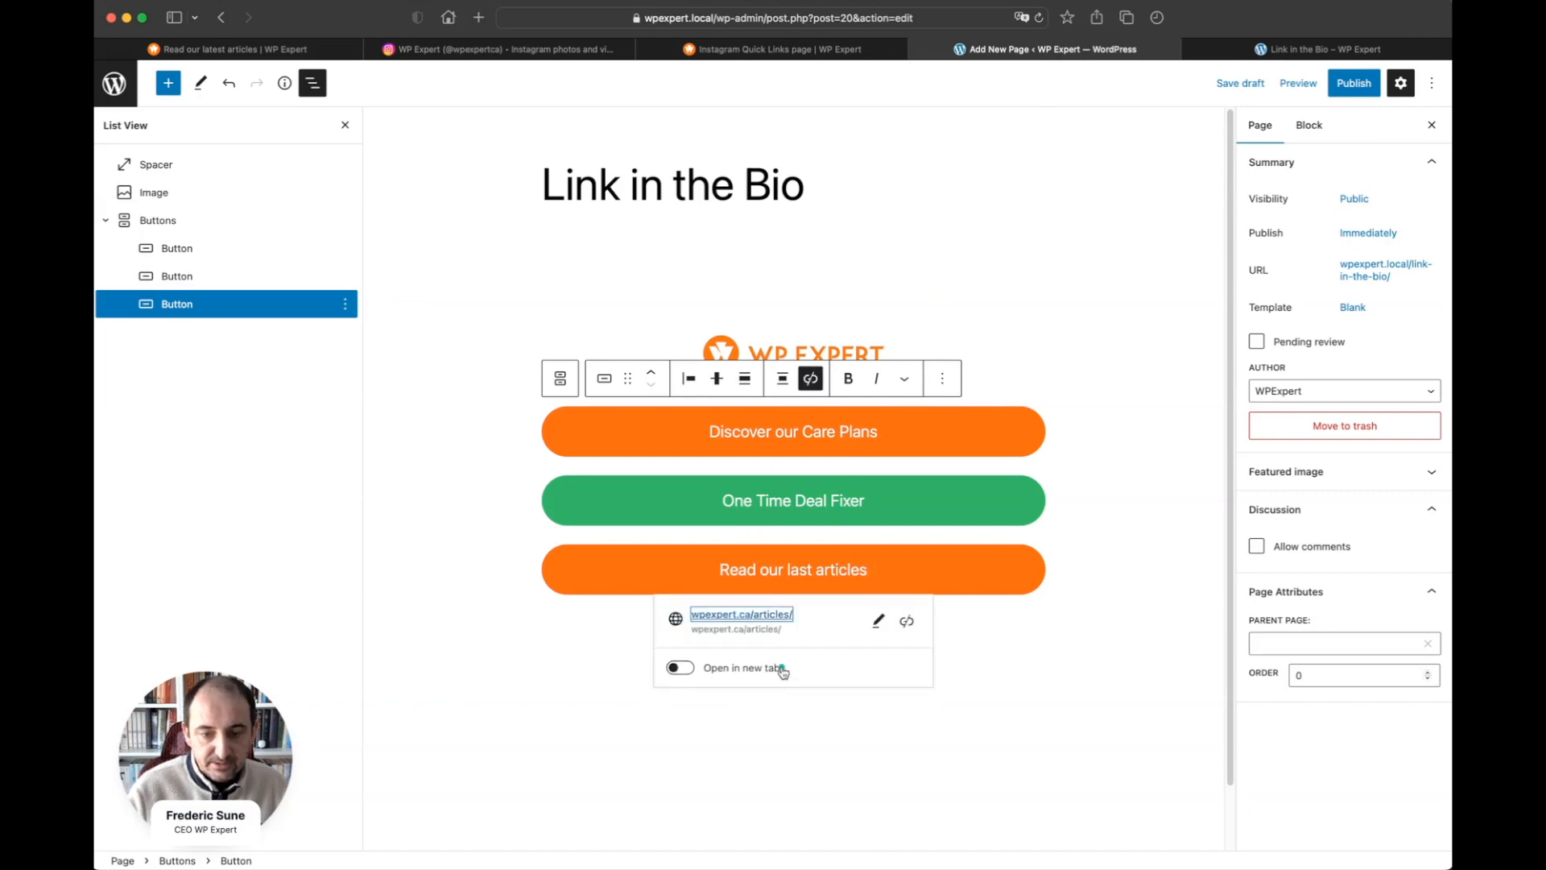
pyautogui.click(681, 669)
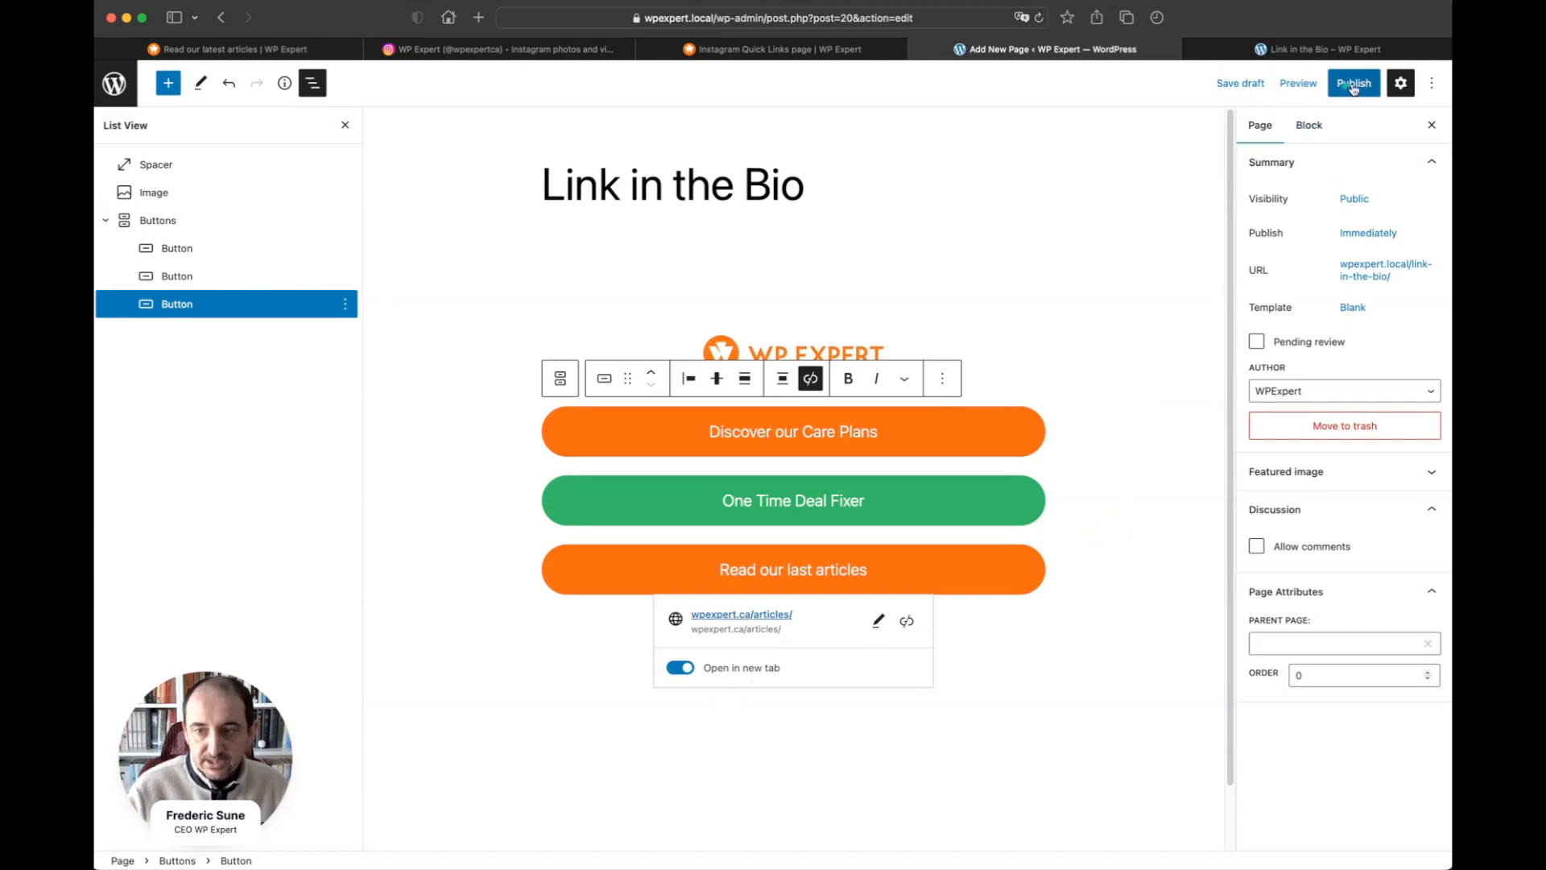
# - Publish the Link in the Bio page and open the live page, closing the old preview tab
pyautogui.click(1354, 83)
pyautogui.click(1299, 84)
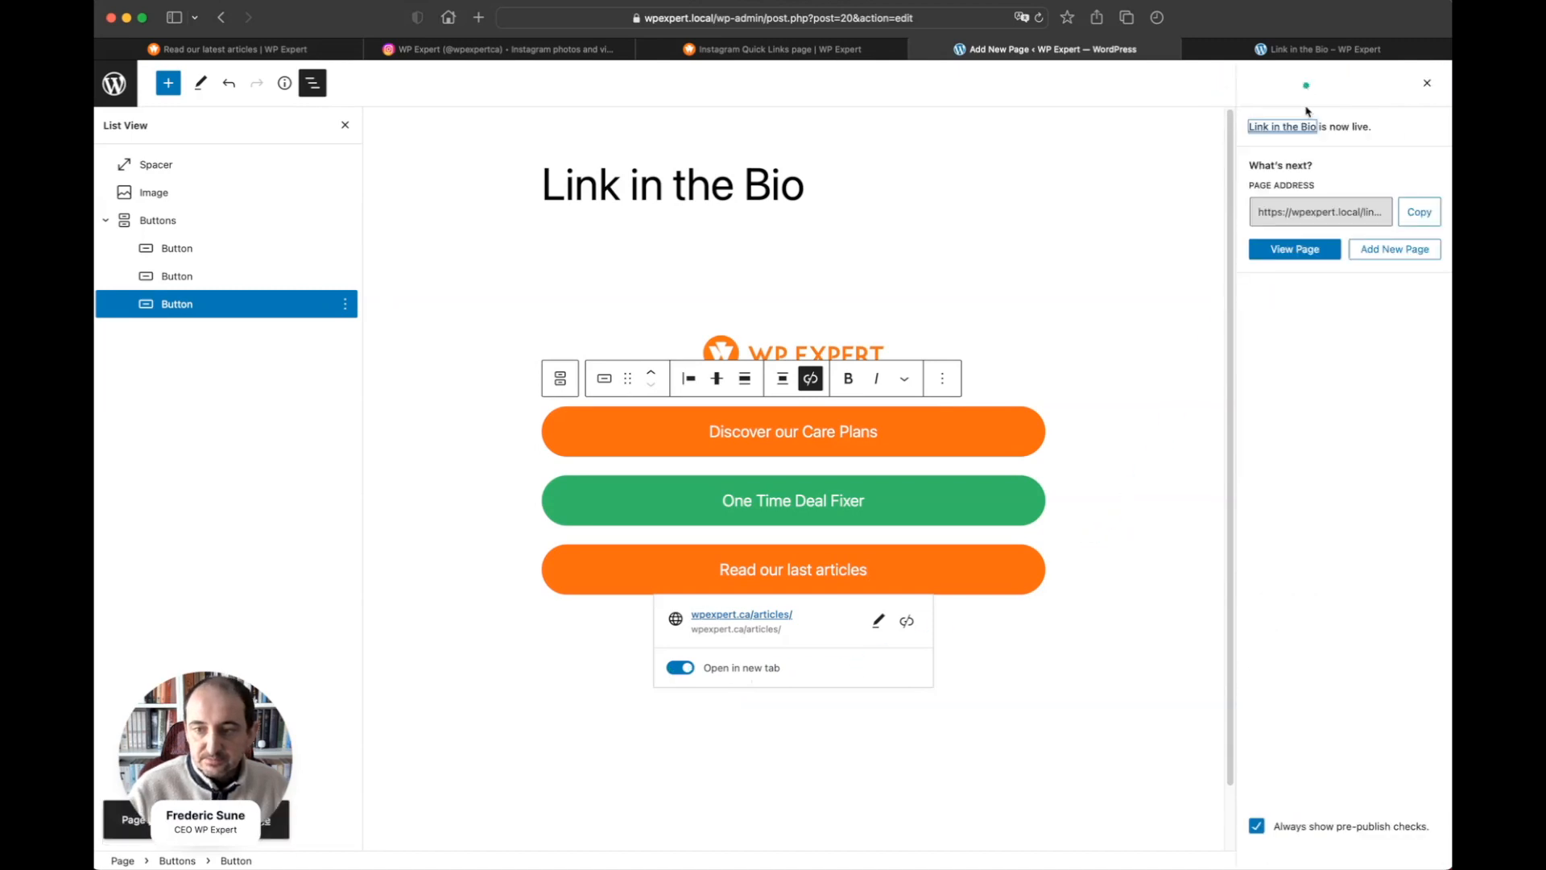
pyautogui.click(1311, 252)
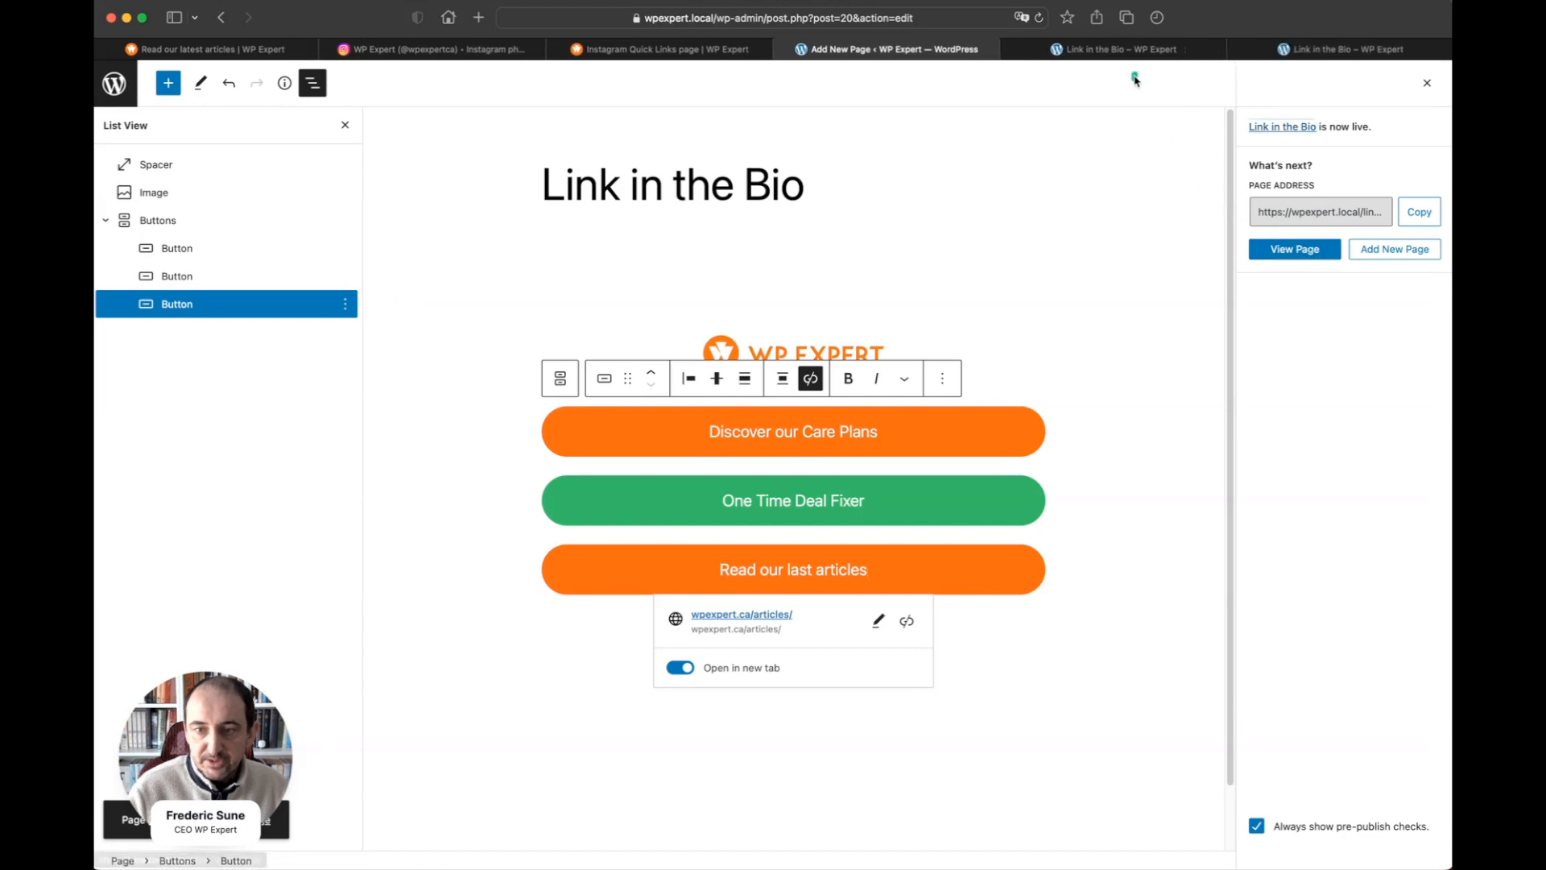
pyautogui.click(1160, 51)
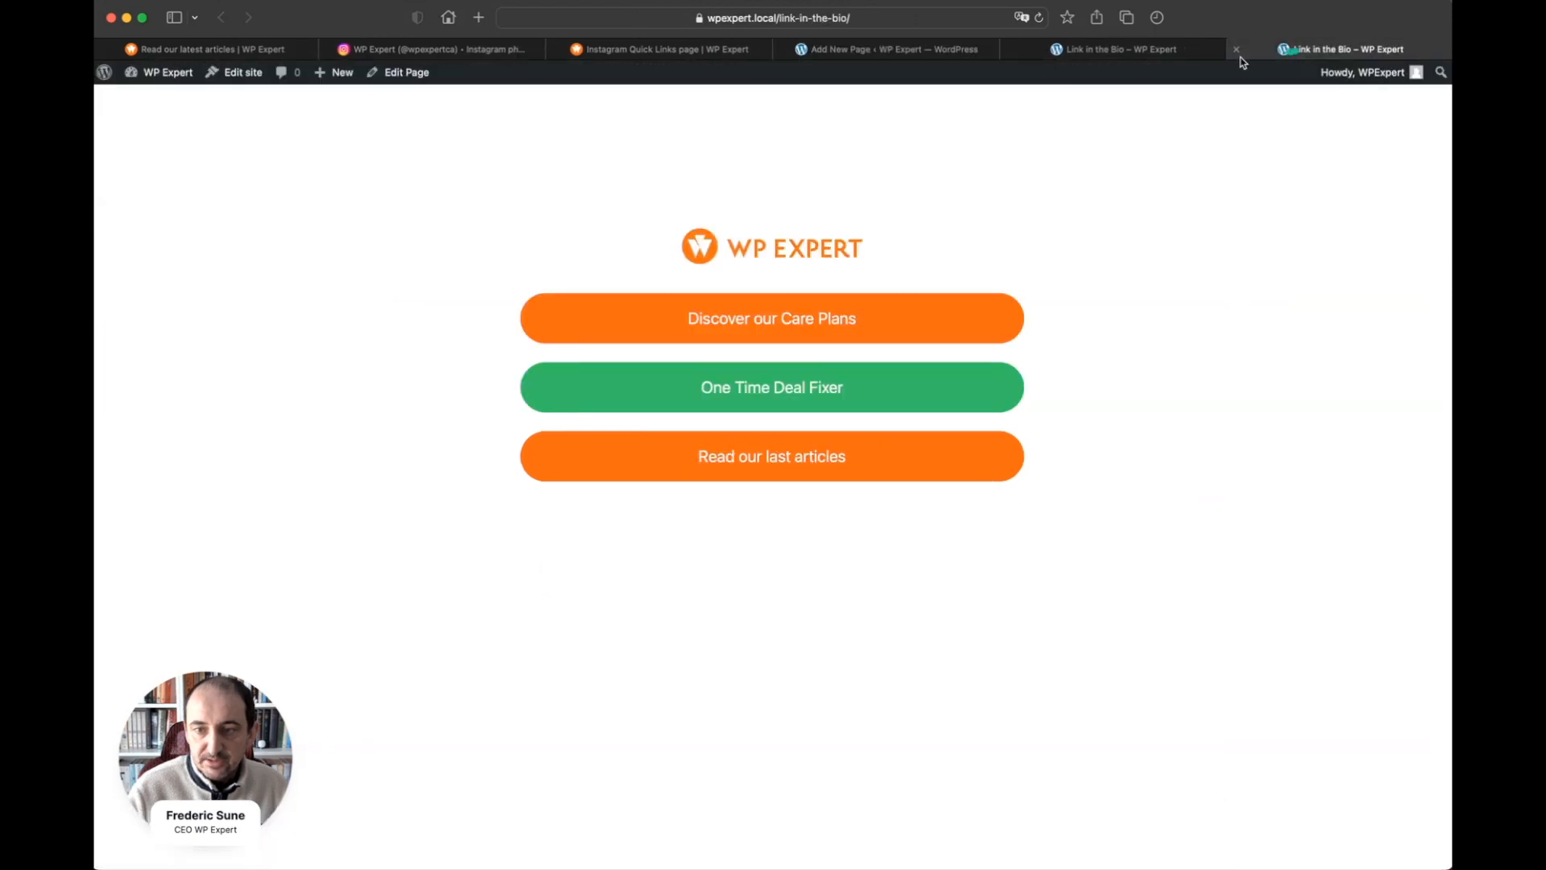
pyautogui.click(1009, 49)
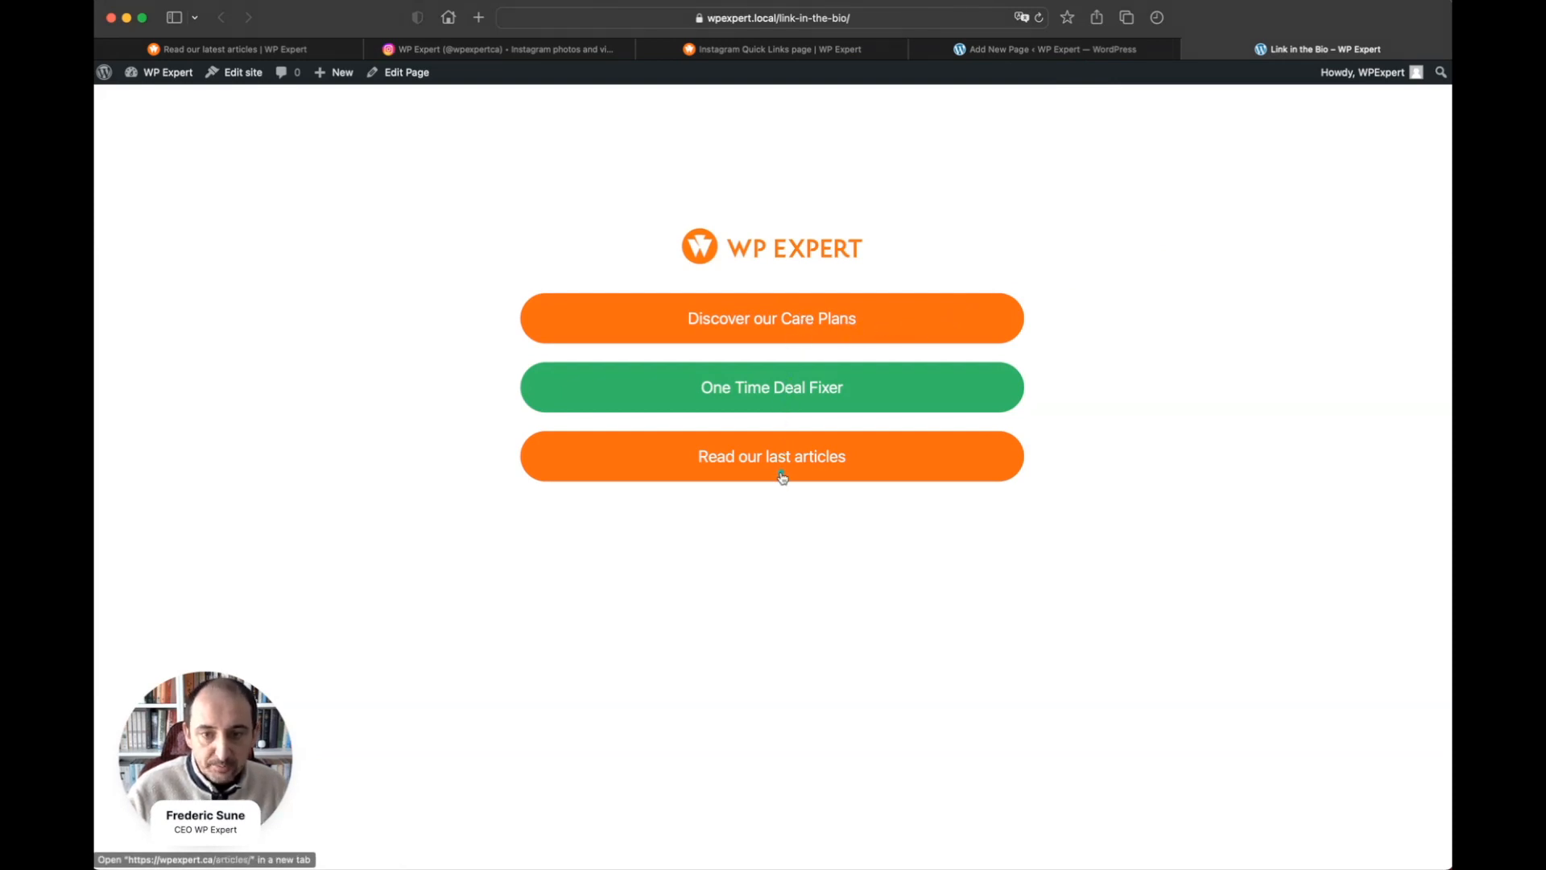
# - Select the published page's address, then open the WP Expert Instagram profile for editing and examine its Website and Bio fields
pyautogui.click(858, 18)
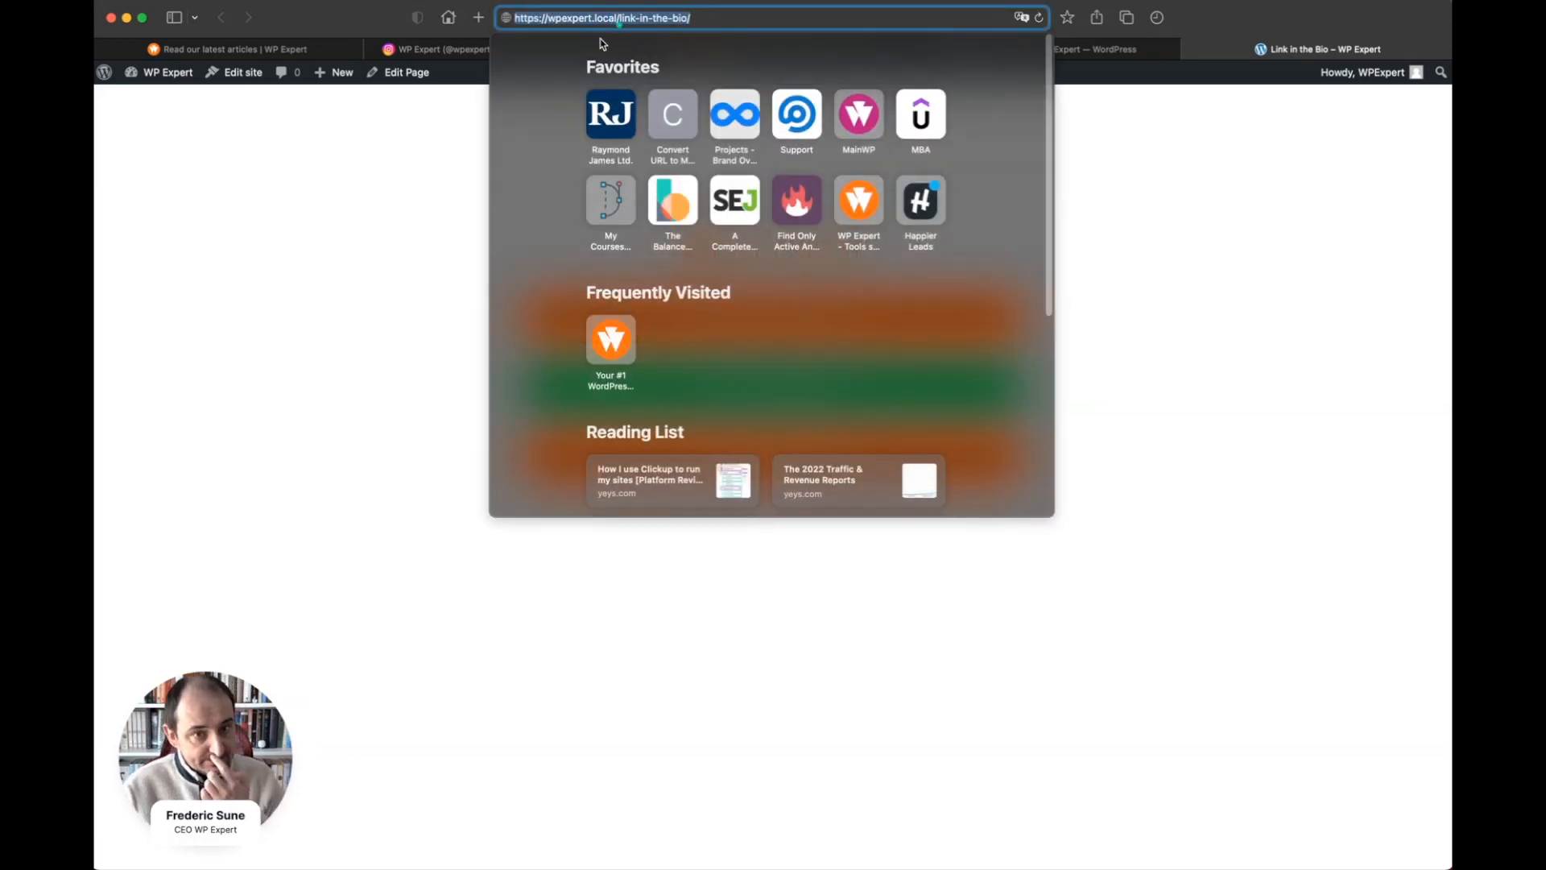
pyautogui.click(467, 103)
pyautogui.click(473, 48)
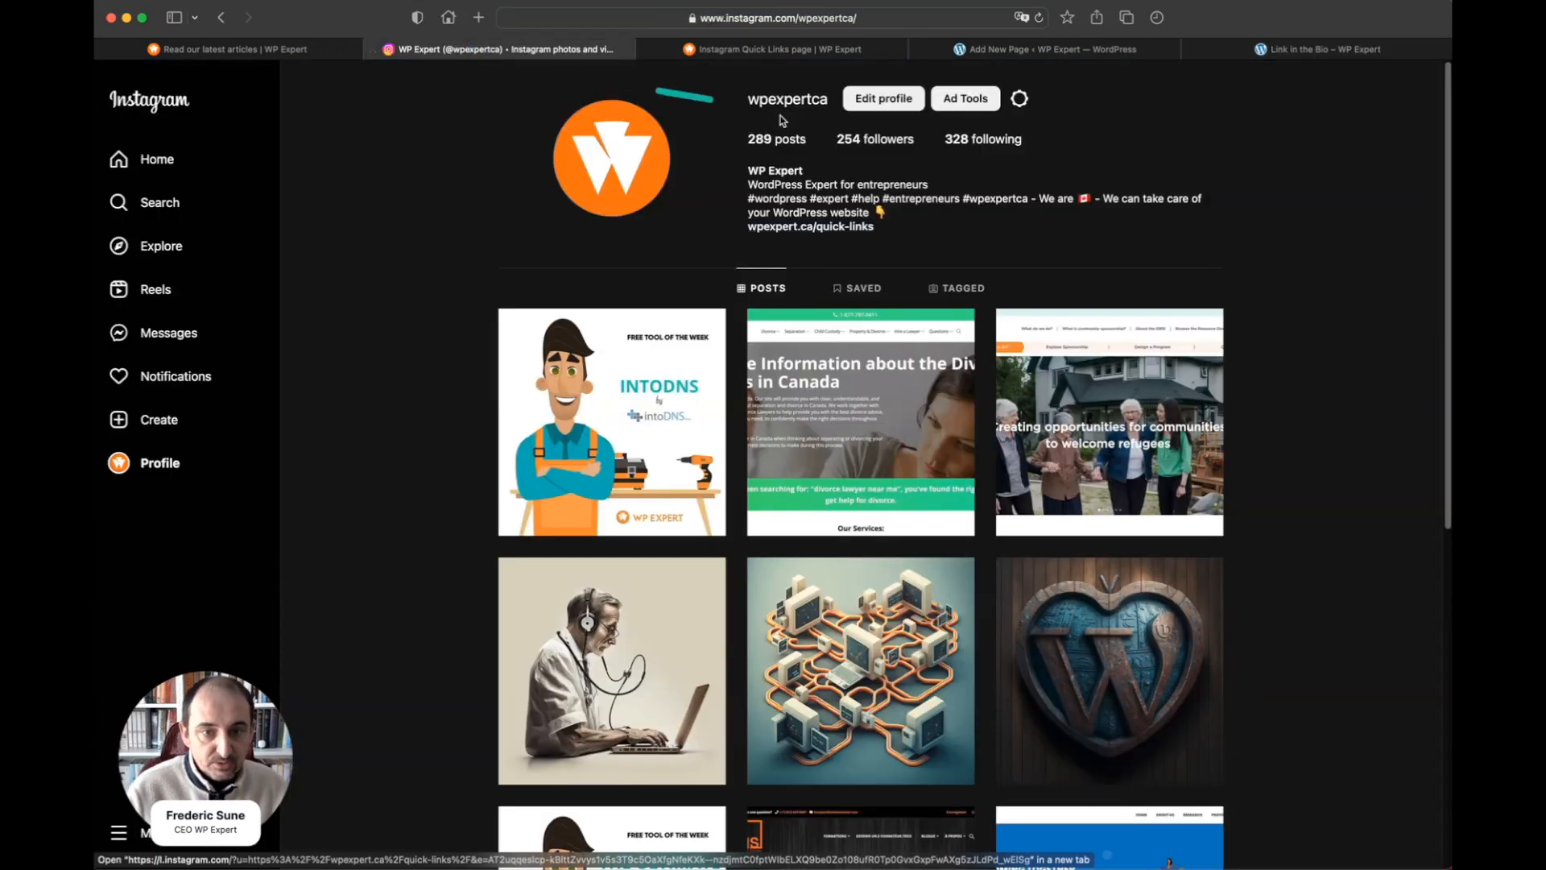
pyautogui.click(881, 100)
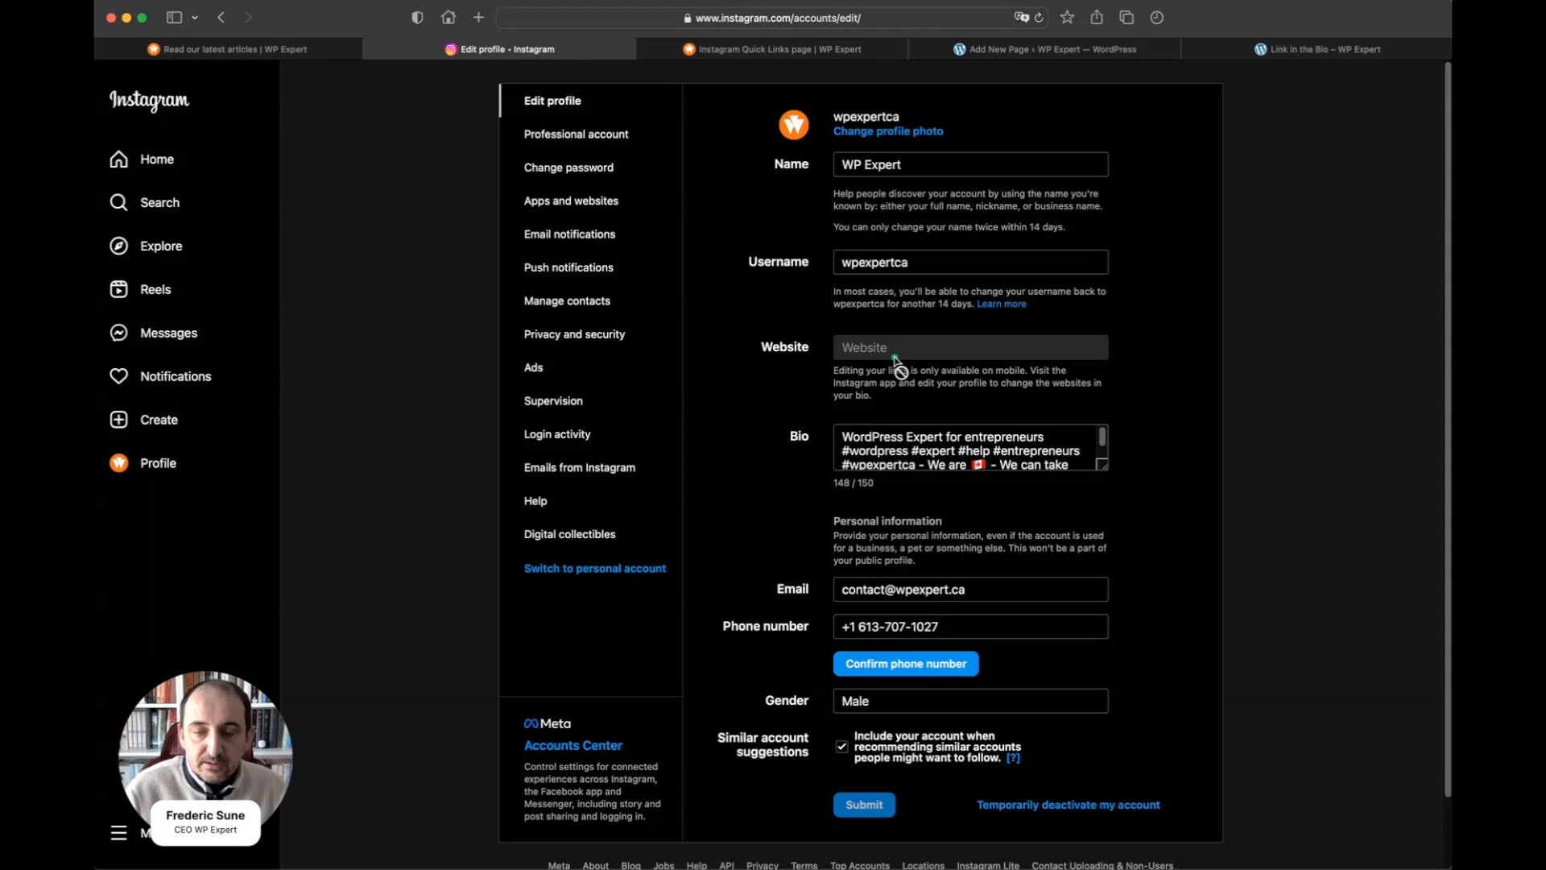
pyautogui.scroll(-2, 897, 367)
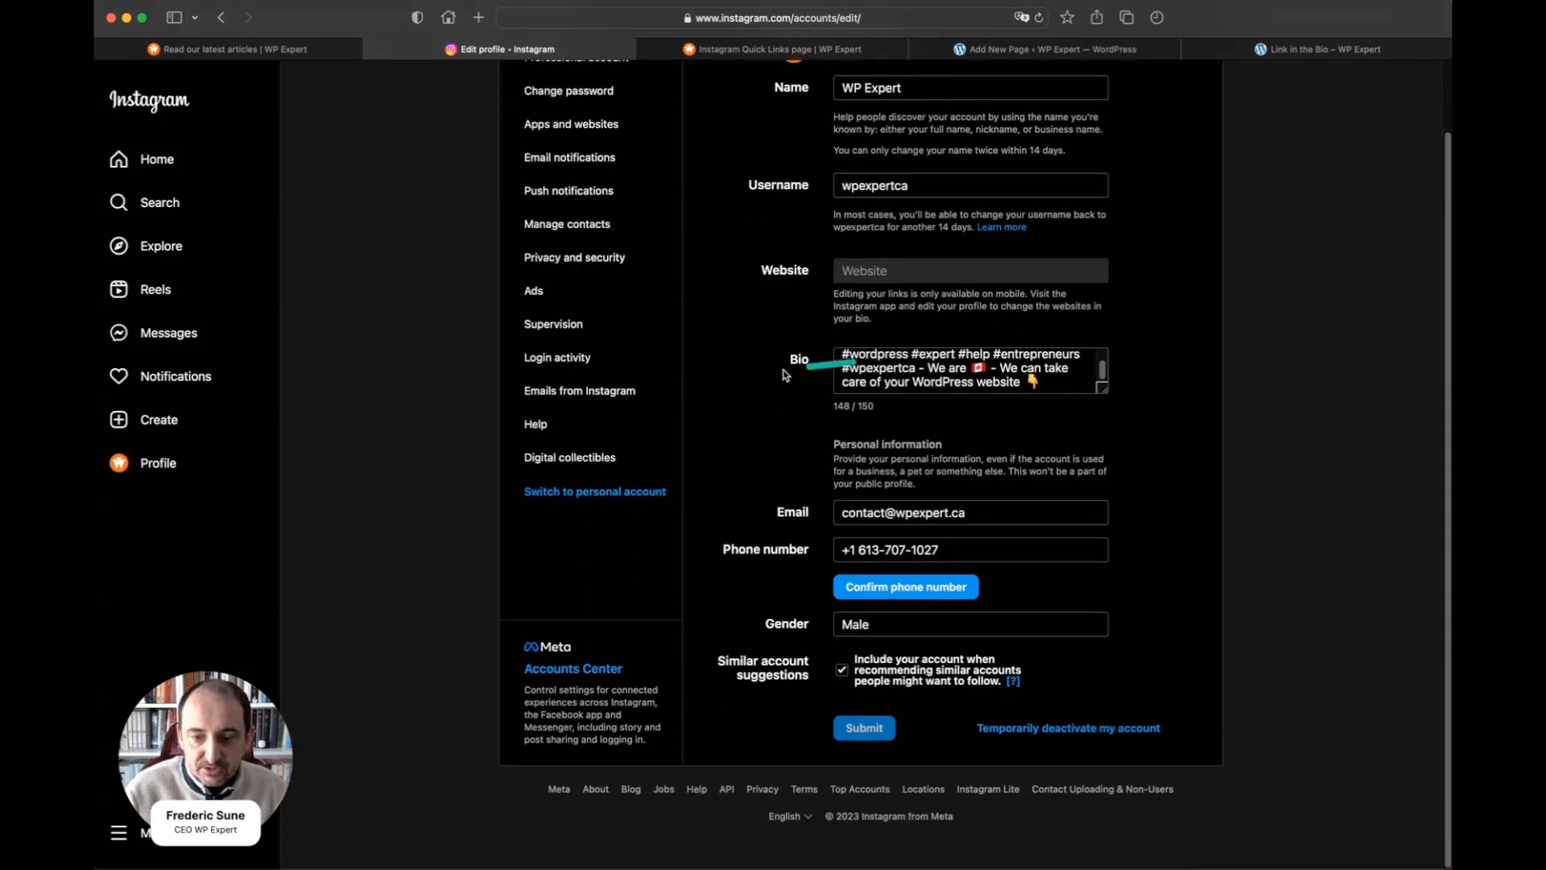
pyautogui.scroll(2, 786, 369)
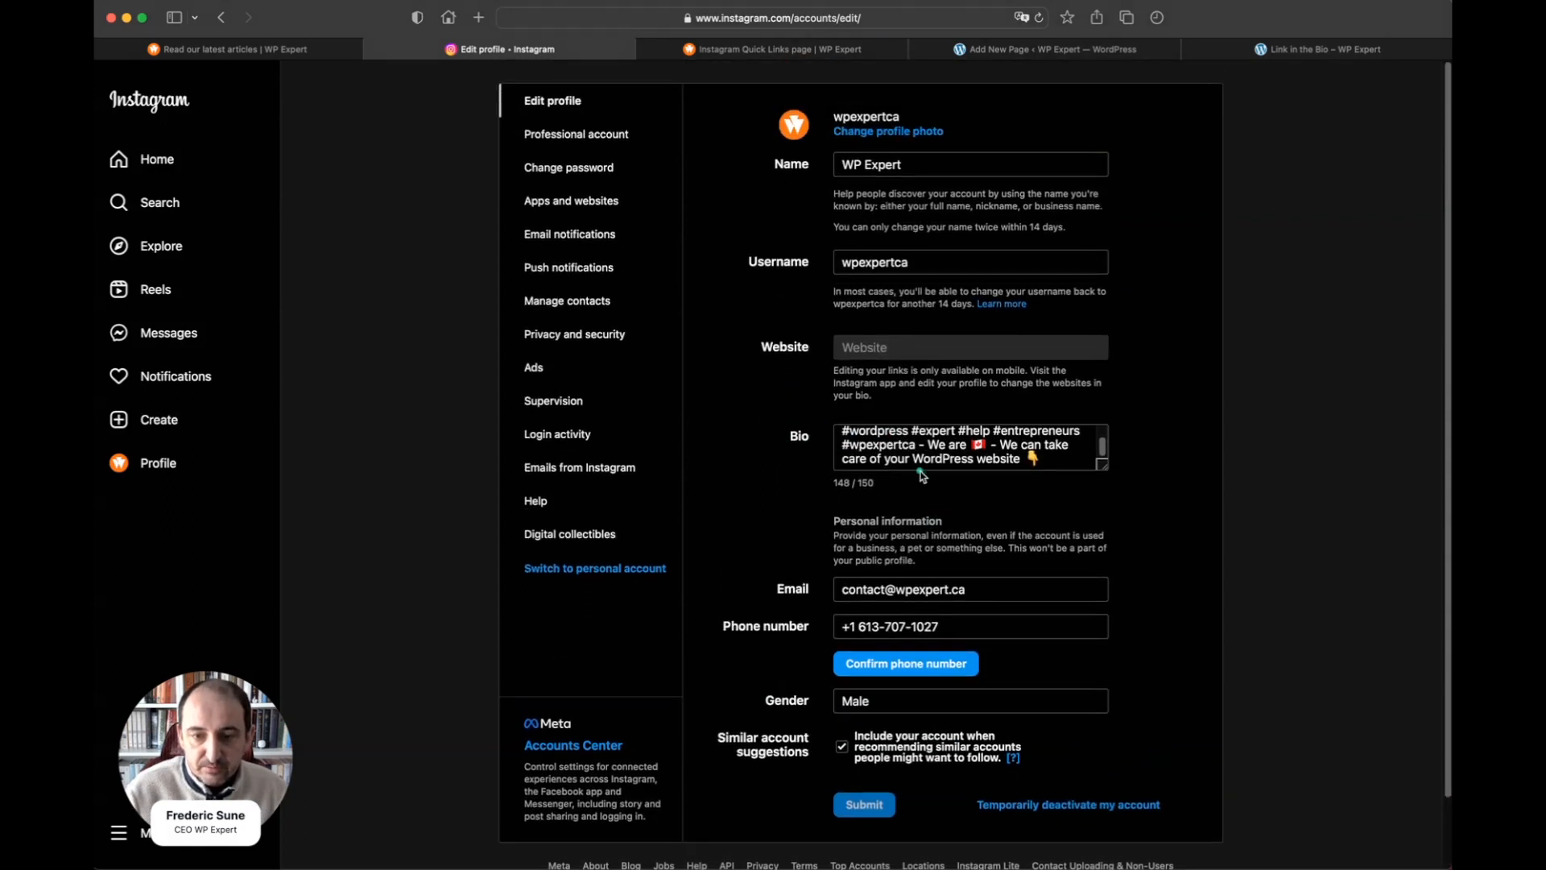
# - Check the Bio field, the Apps and Websites section and the profile form on Instagram for a way to edit the website link
pyautogui.scroll(2, 932, 458)
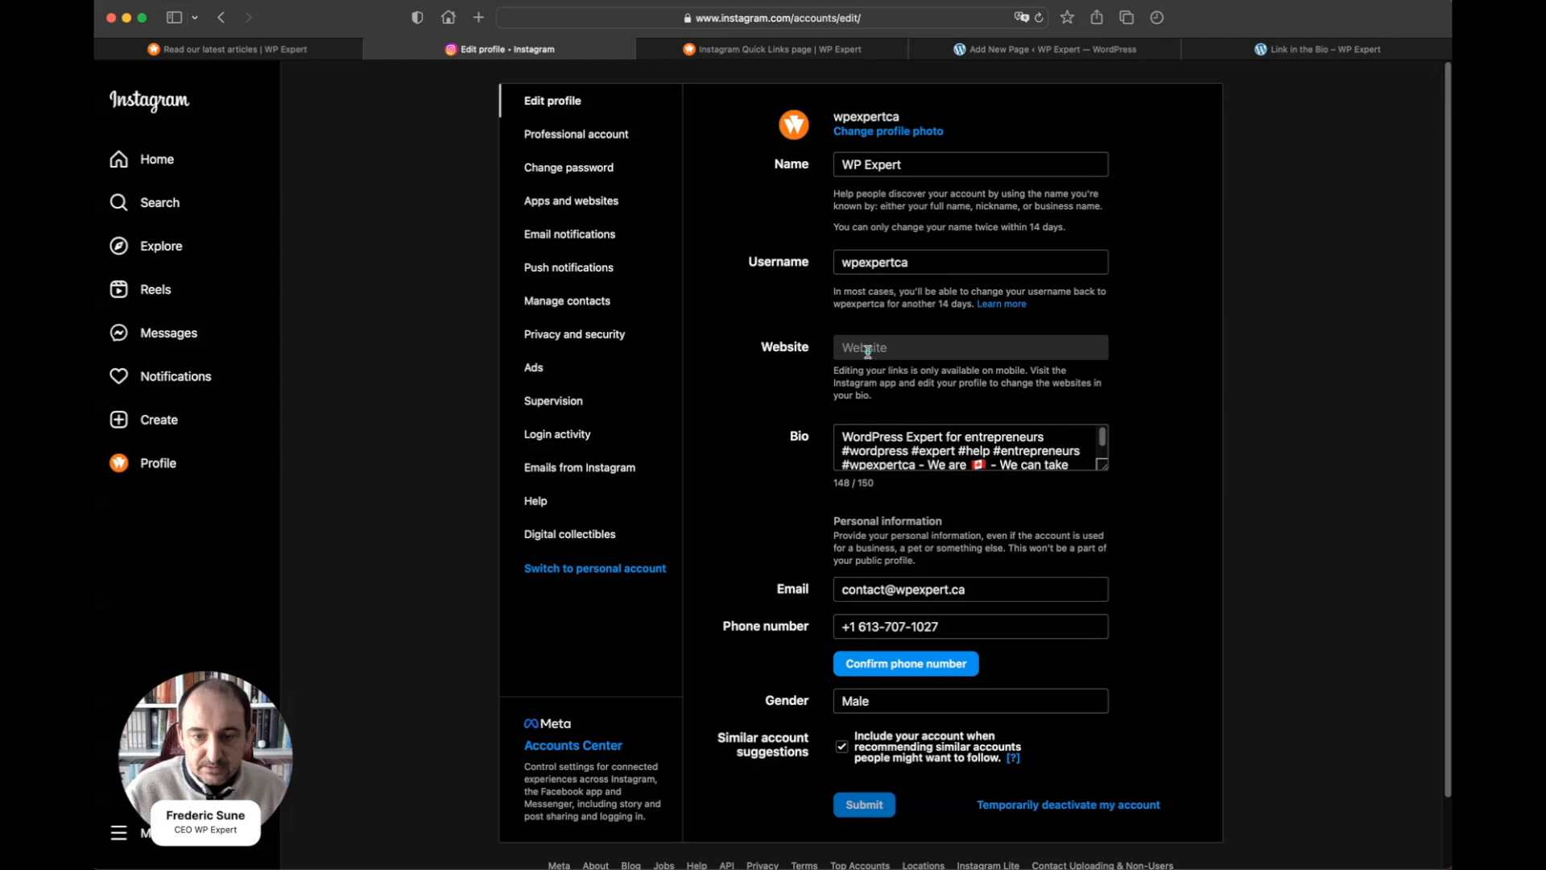
pyautogui.click(605, 211)
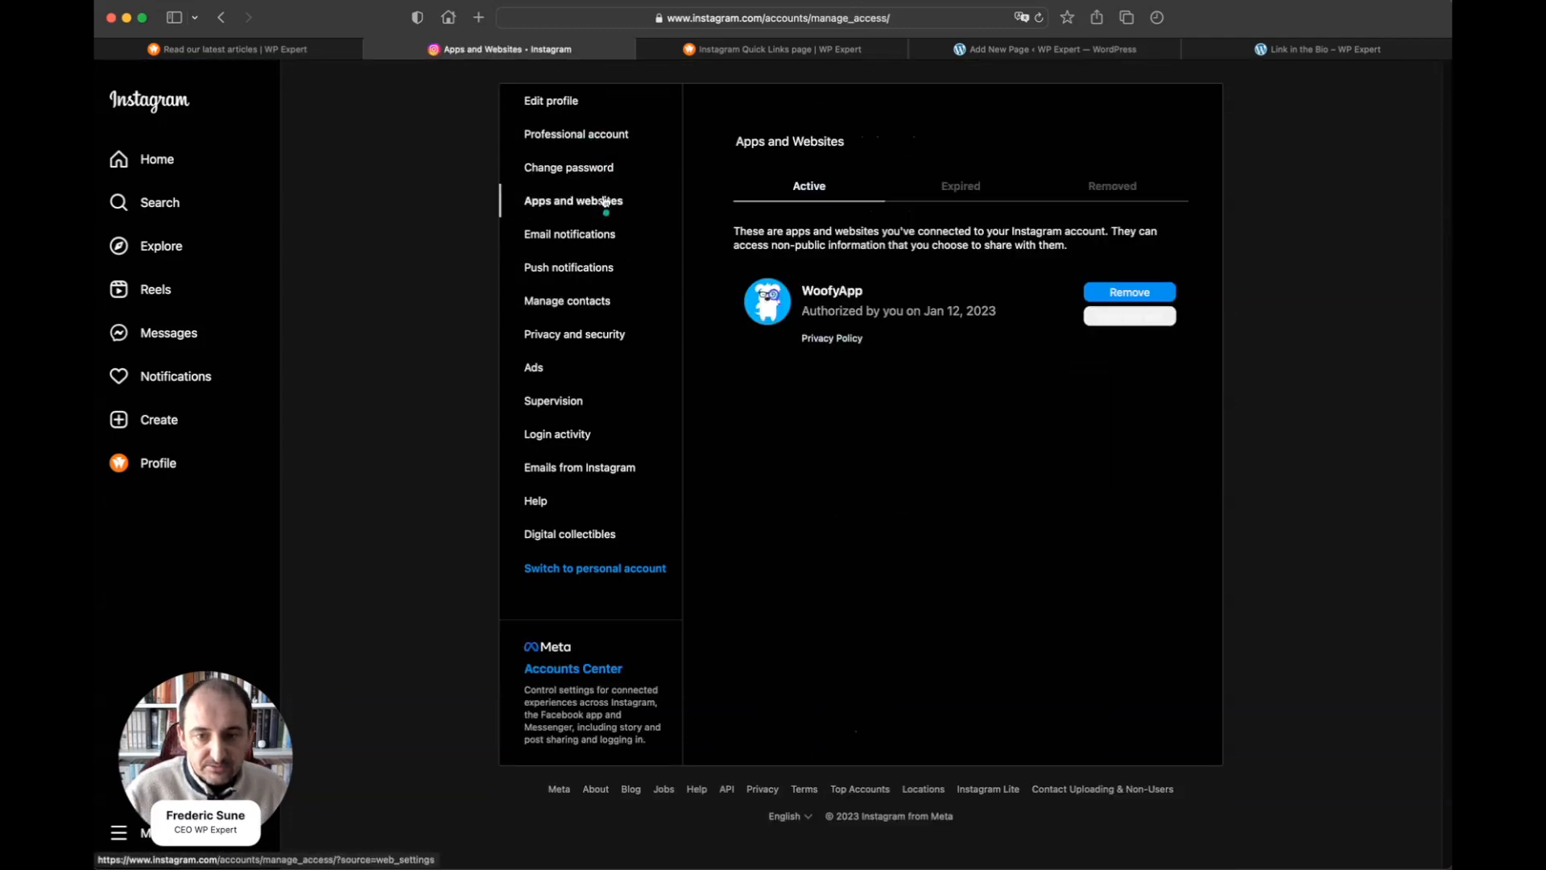
pyautogui.click(568, 100)
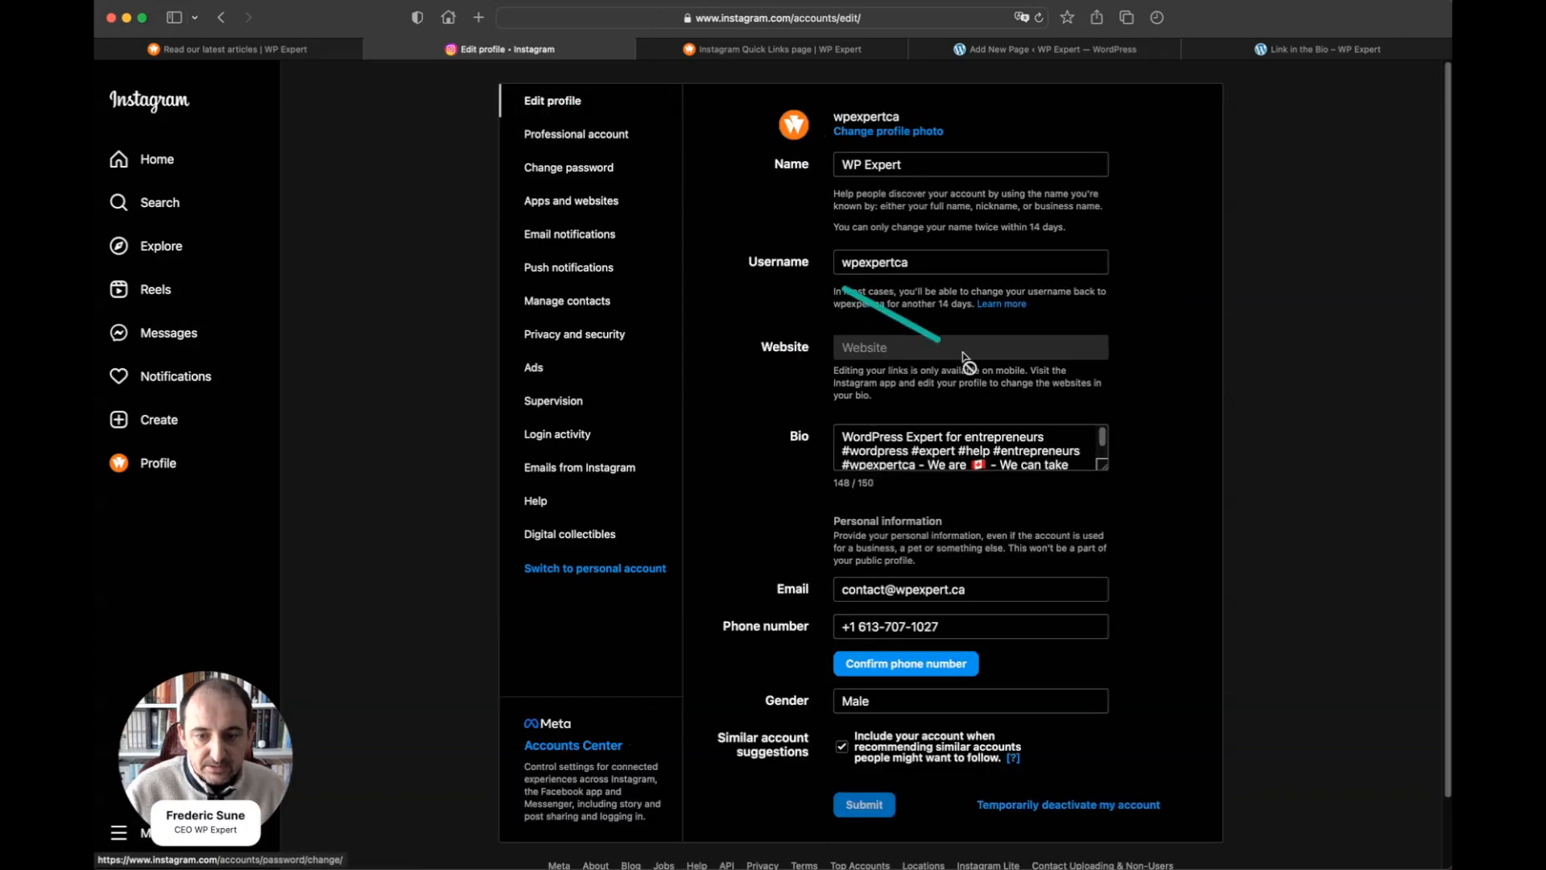
pyautogui.scroll(-2, 1094, 493)
pyautogui.scroll(3, 1094, 494)
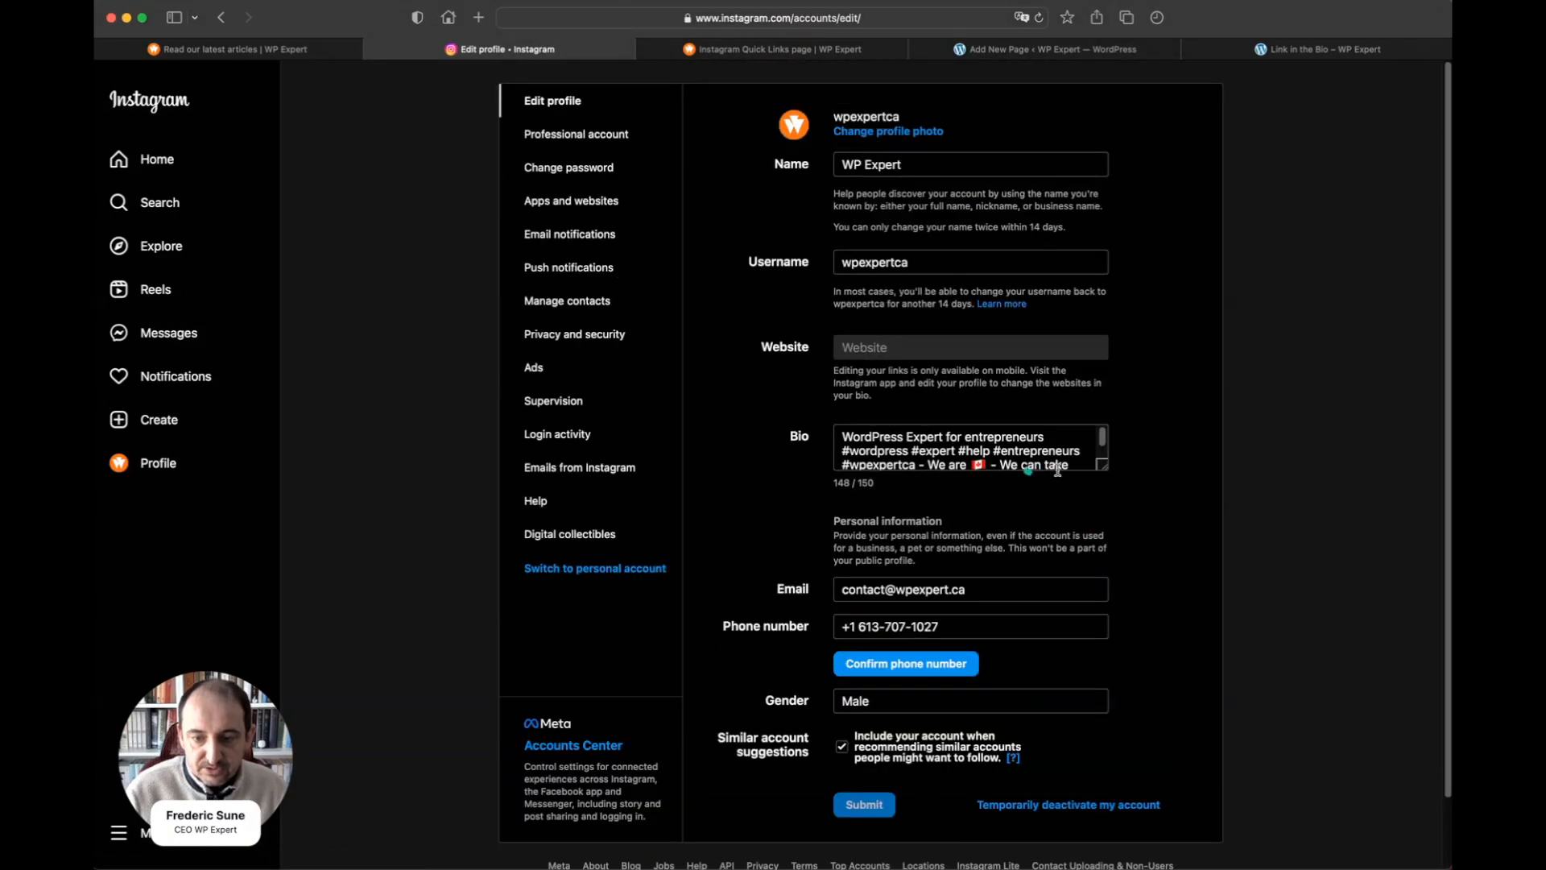
pyautogui.moveTo(1106, 467)
pyautogui.mouseDown()
pyautogui.moveTo(1136, 538)
pyautogui.moveTo(1106, 493)
pyautogui.mouseUp()
# - Look through the Instagram settings from Professional account to Privacy and security for a website link option and return to Edit profile
pyautogui.click(587, 133)
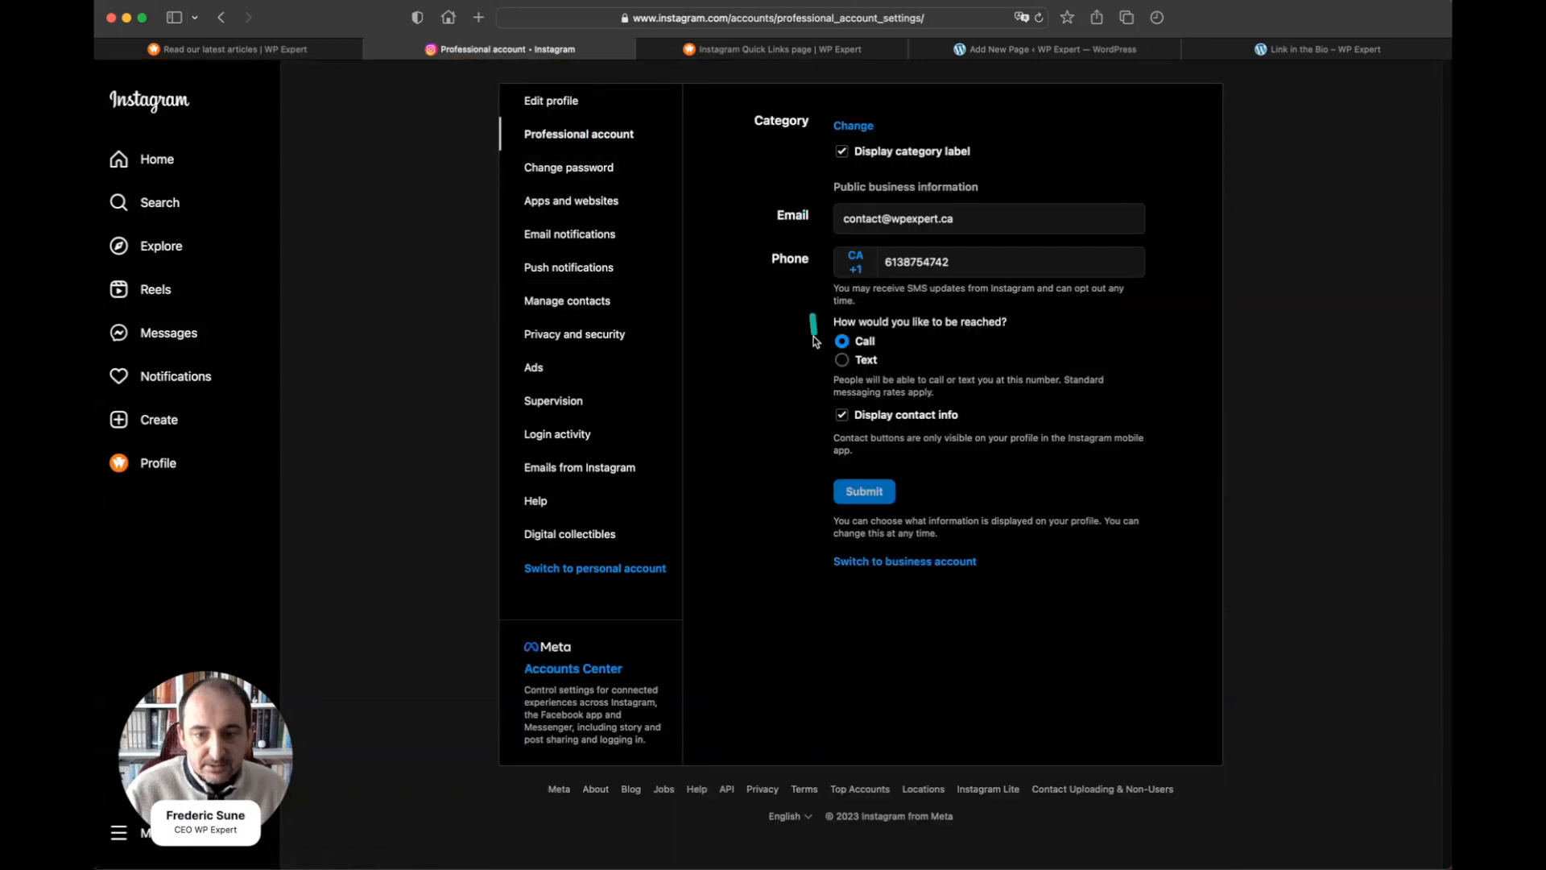
pyautogui.click(592, 173)
pyautogui.click(604, 207)
pyautogui.click(599, 236)
pyautogui.click(602, 274)
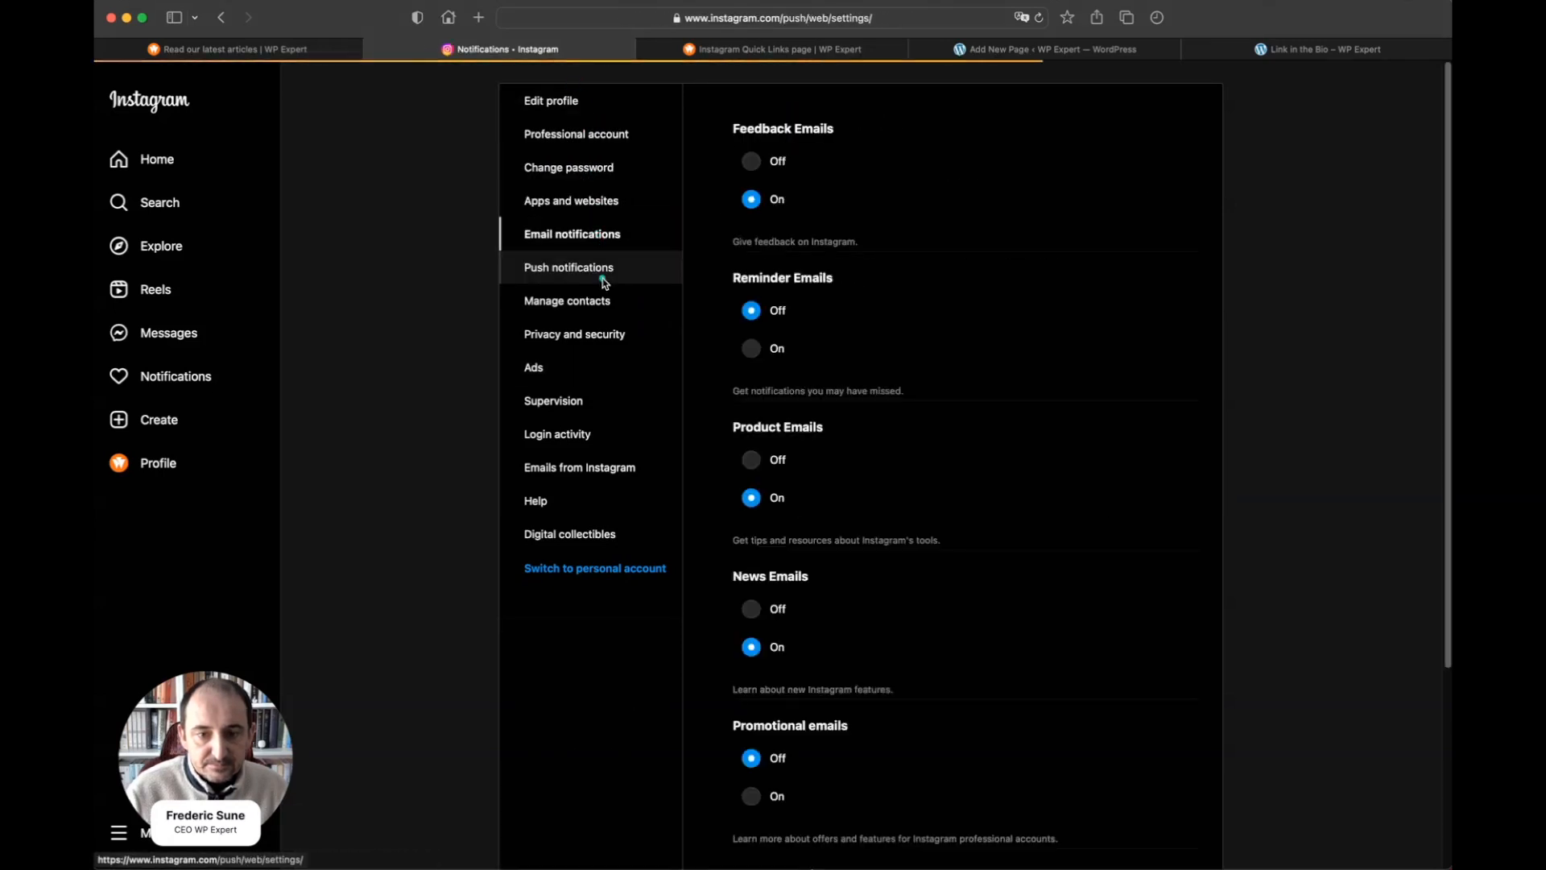
pyautogui.click(600, 334)
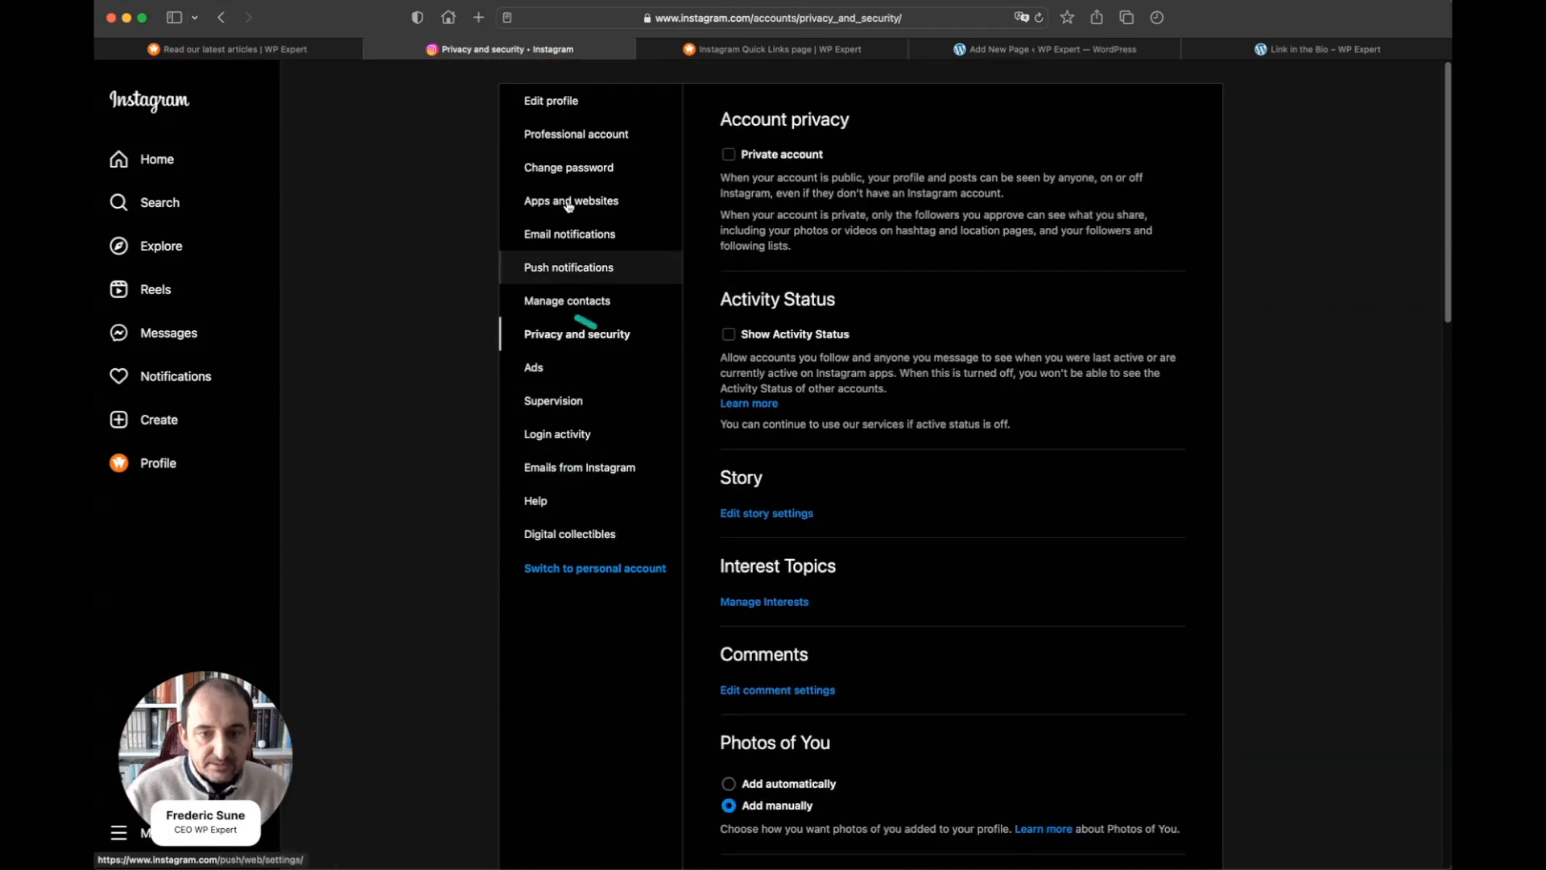
pyautogui.click(552, 115)
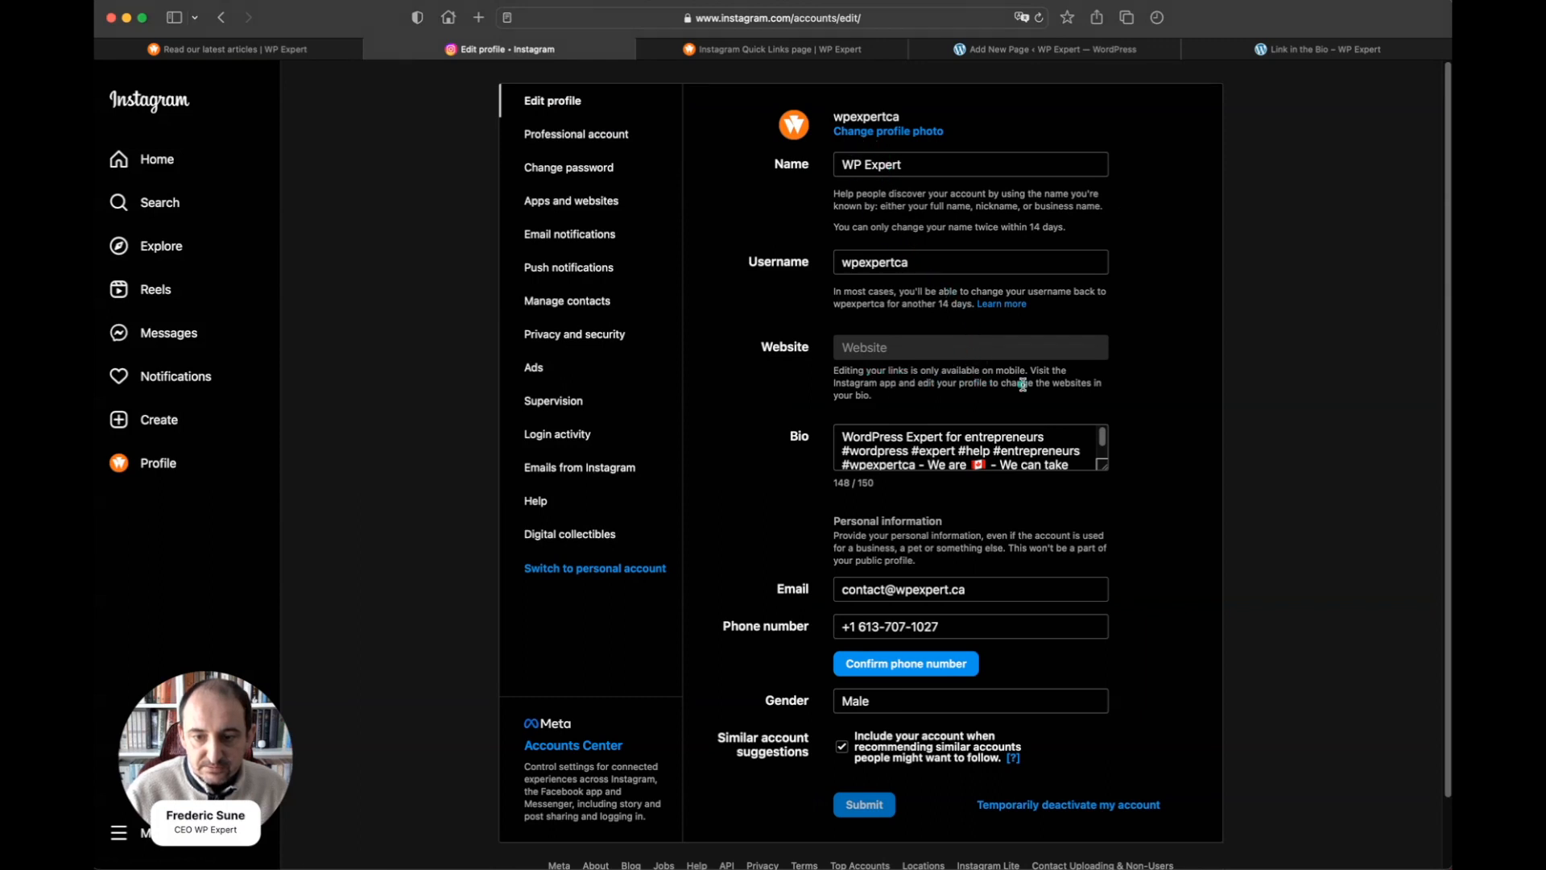
# - Read the note under the Website field in the Instagram profile form and view the live Link in the Bio page
pyautogui.moveTo(830, 372); pyautogui.dragTo(1076, 397)
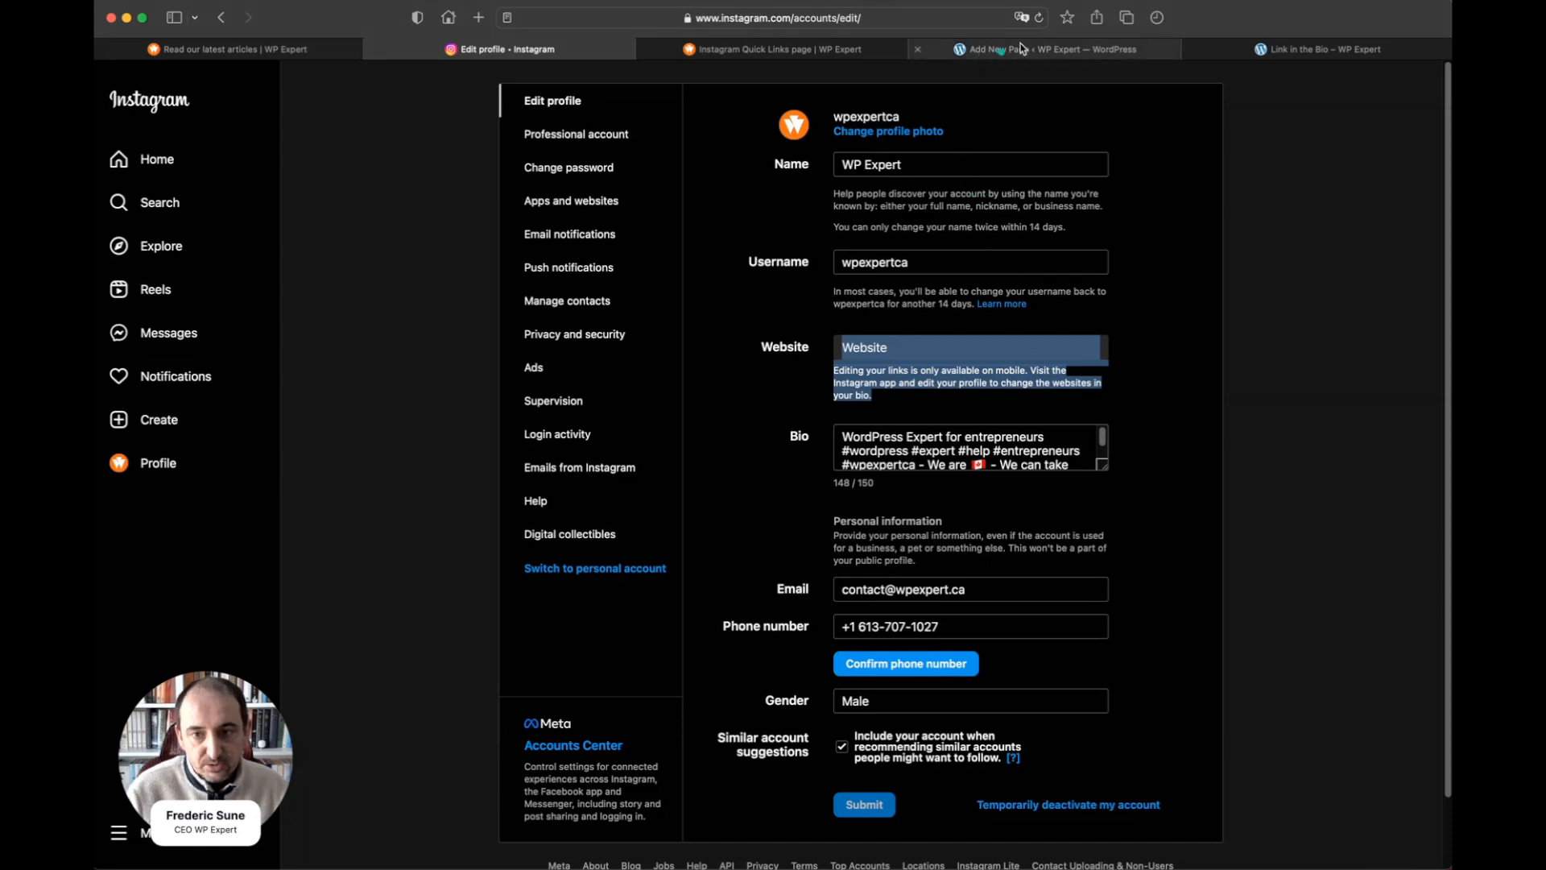
pyautogui.click(1194, 50)
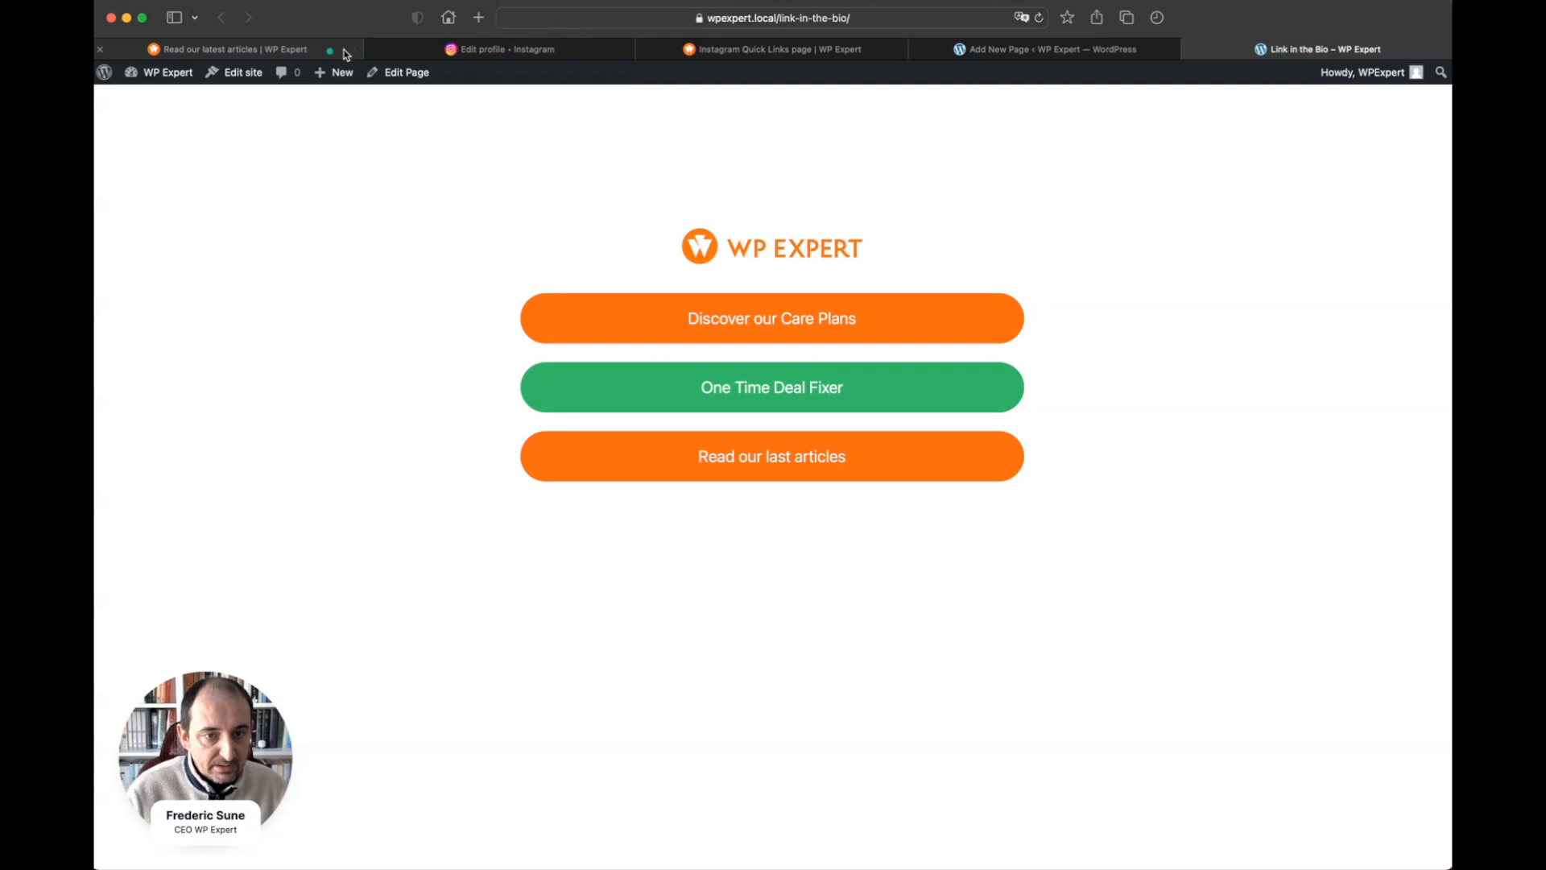
pyautogui.click(459, 50)
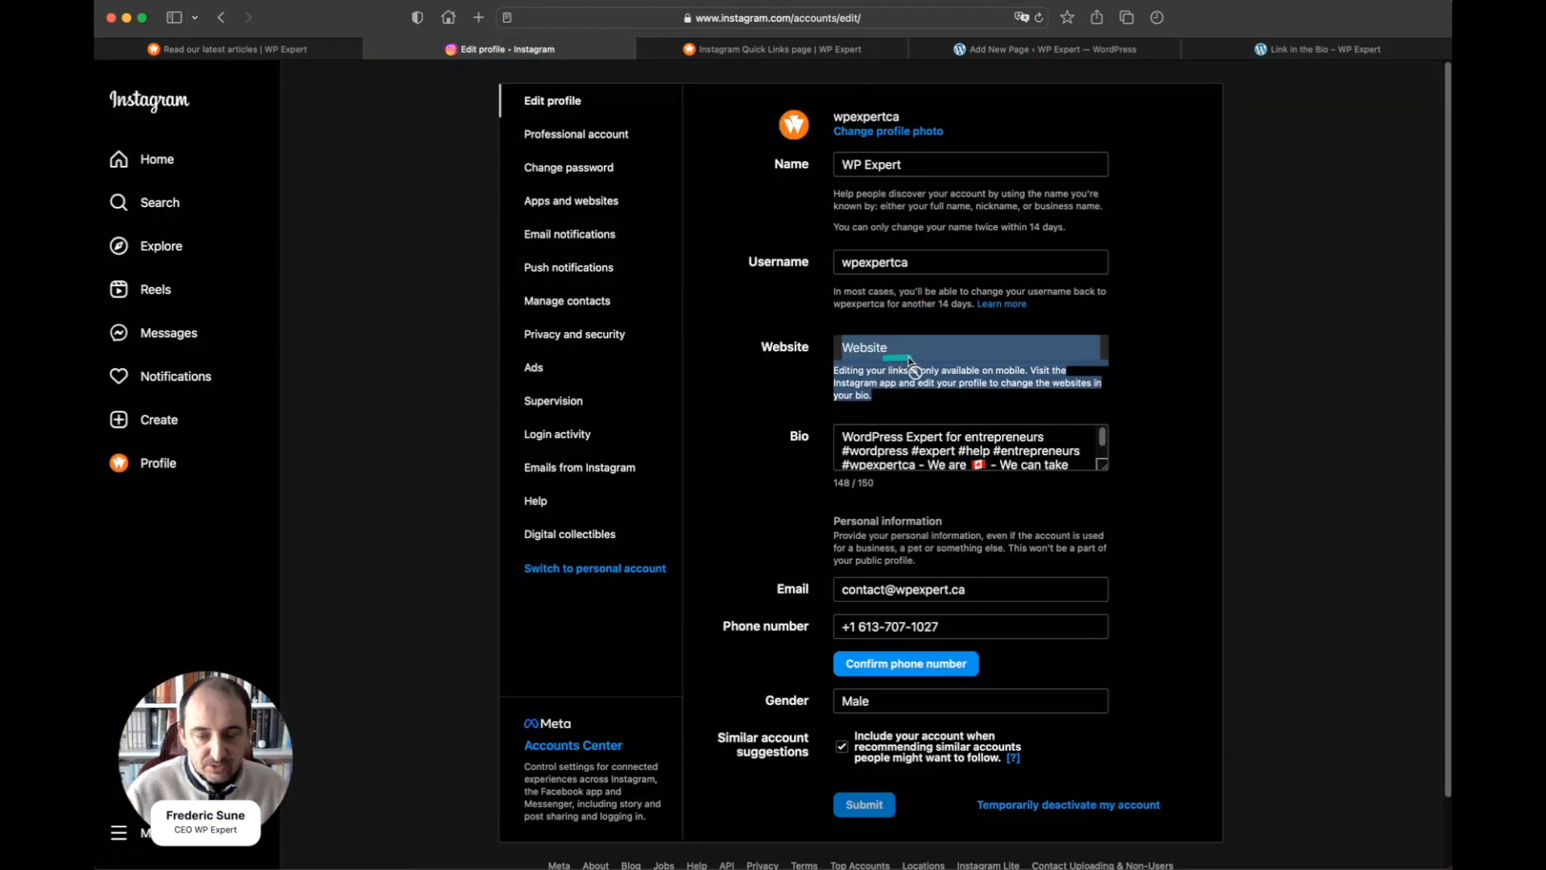
pyautogui.click(801, 358)
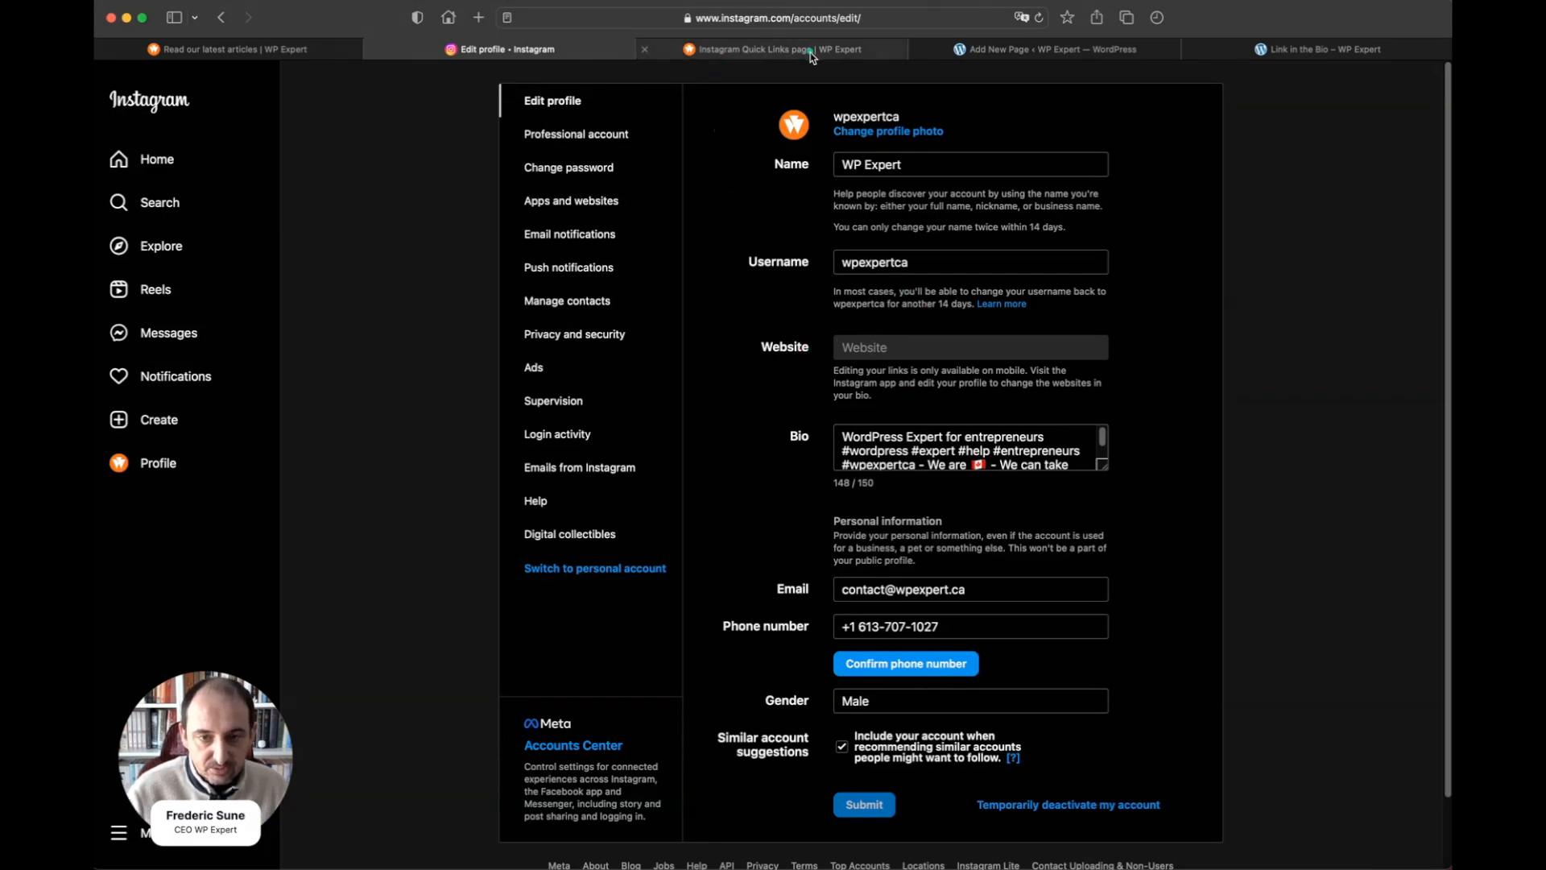
pyautogui.click(1281, 55)
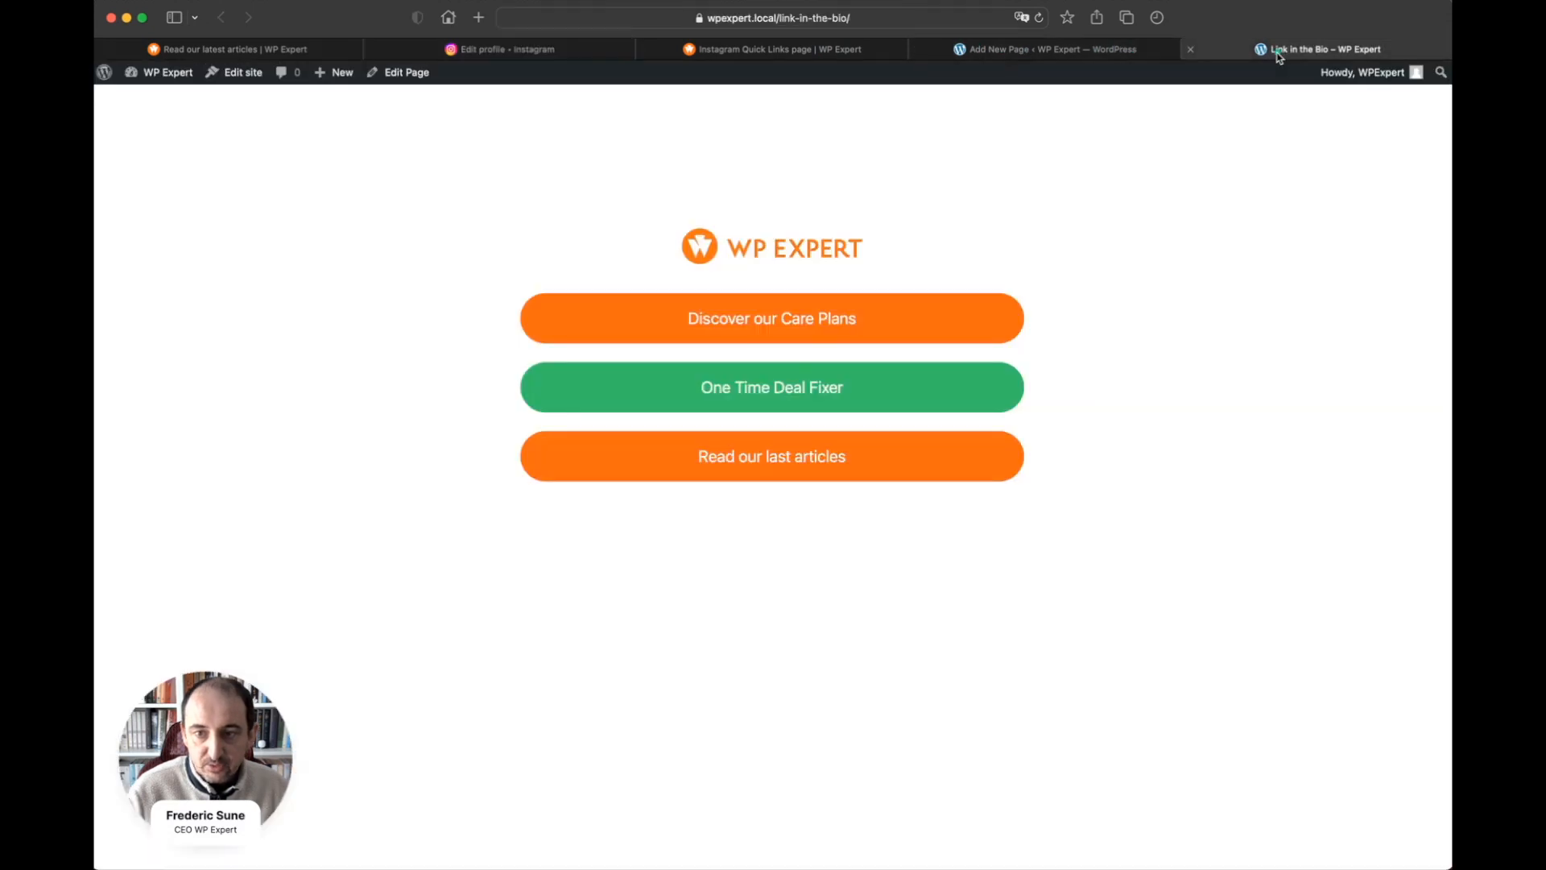
pyautogui.moveTo(1098, 56)
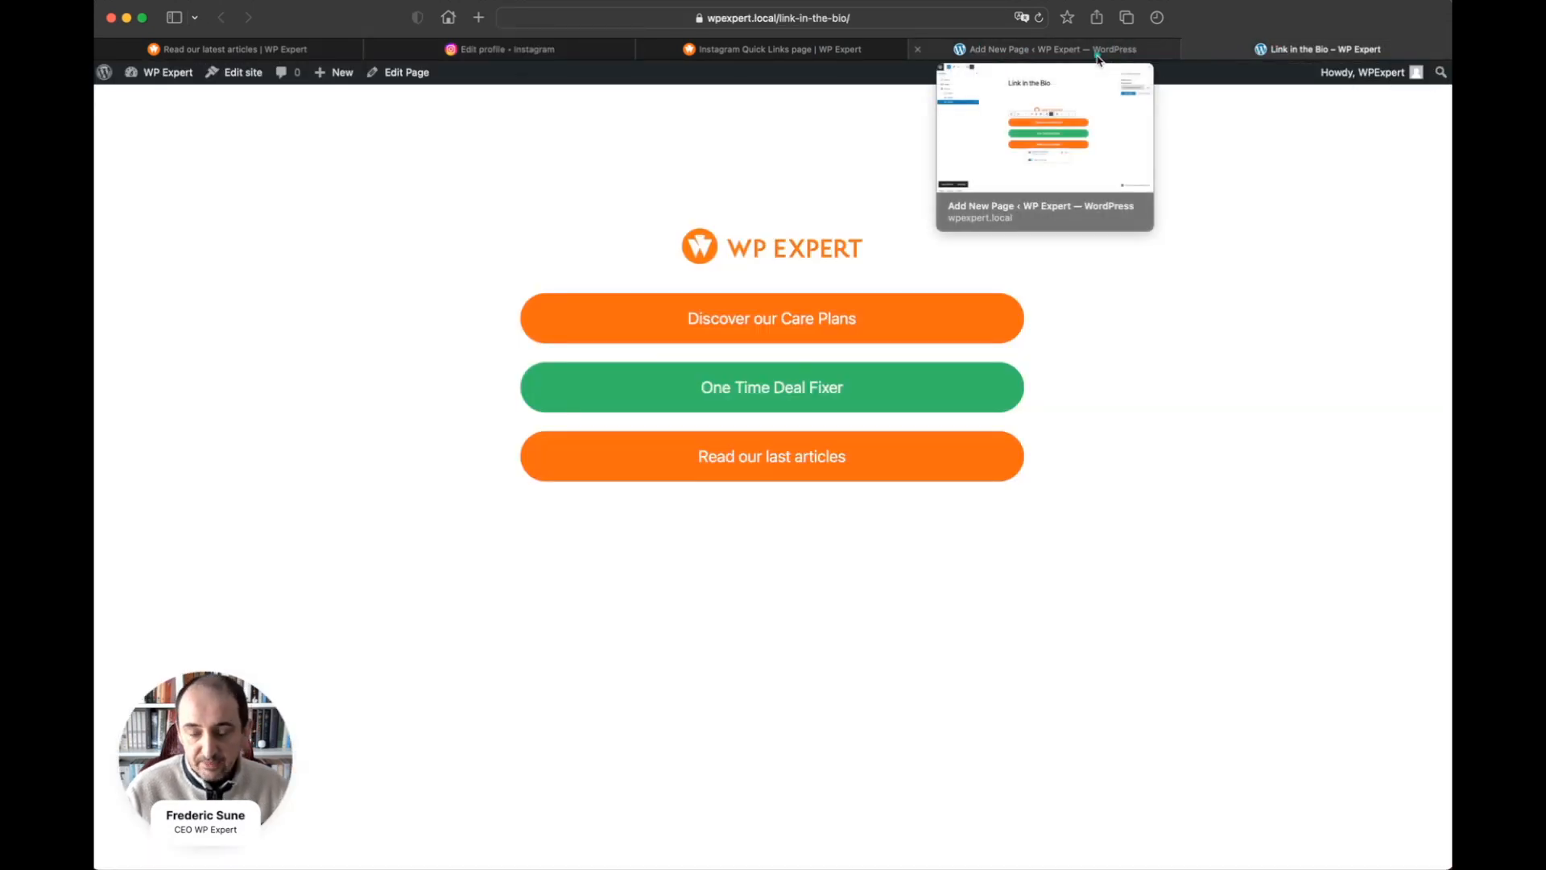
# - In the page editor, insert a Spacer block below the three buttons and set its height to 50 px
pyautogui.click(1013, 56)
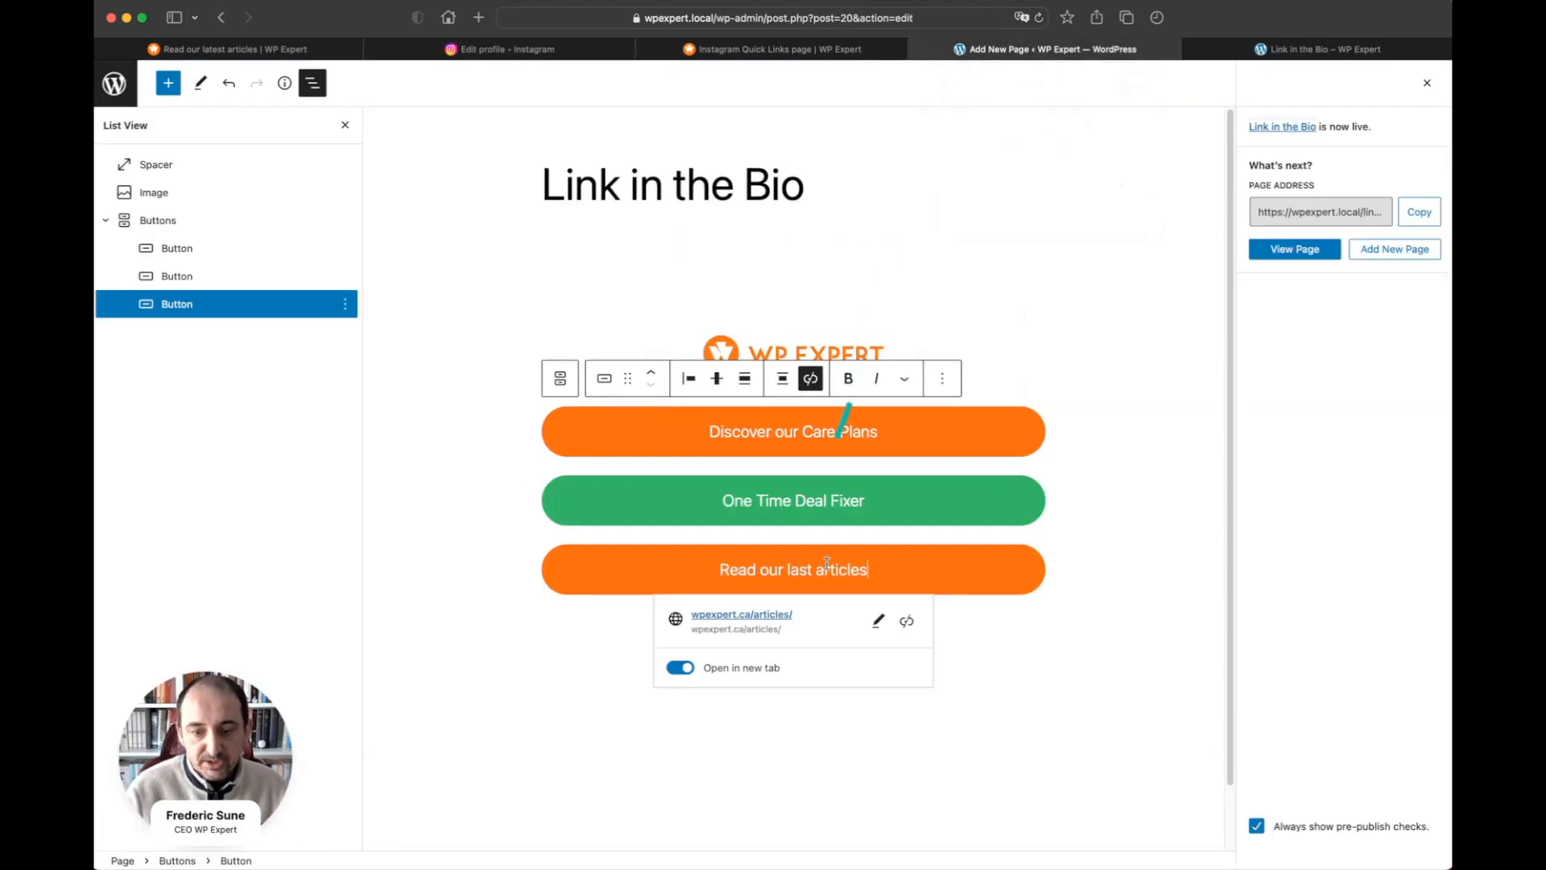
pyautogui.click(612, 640)
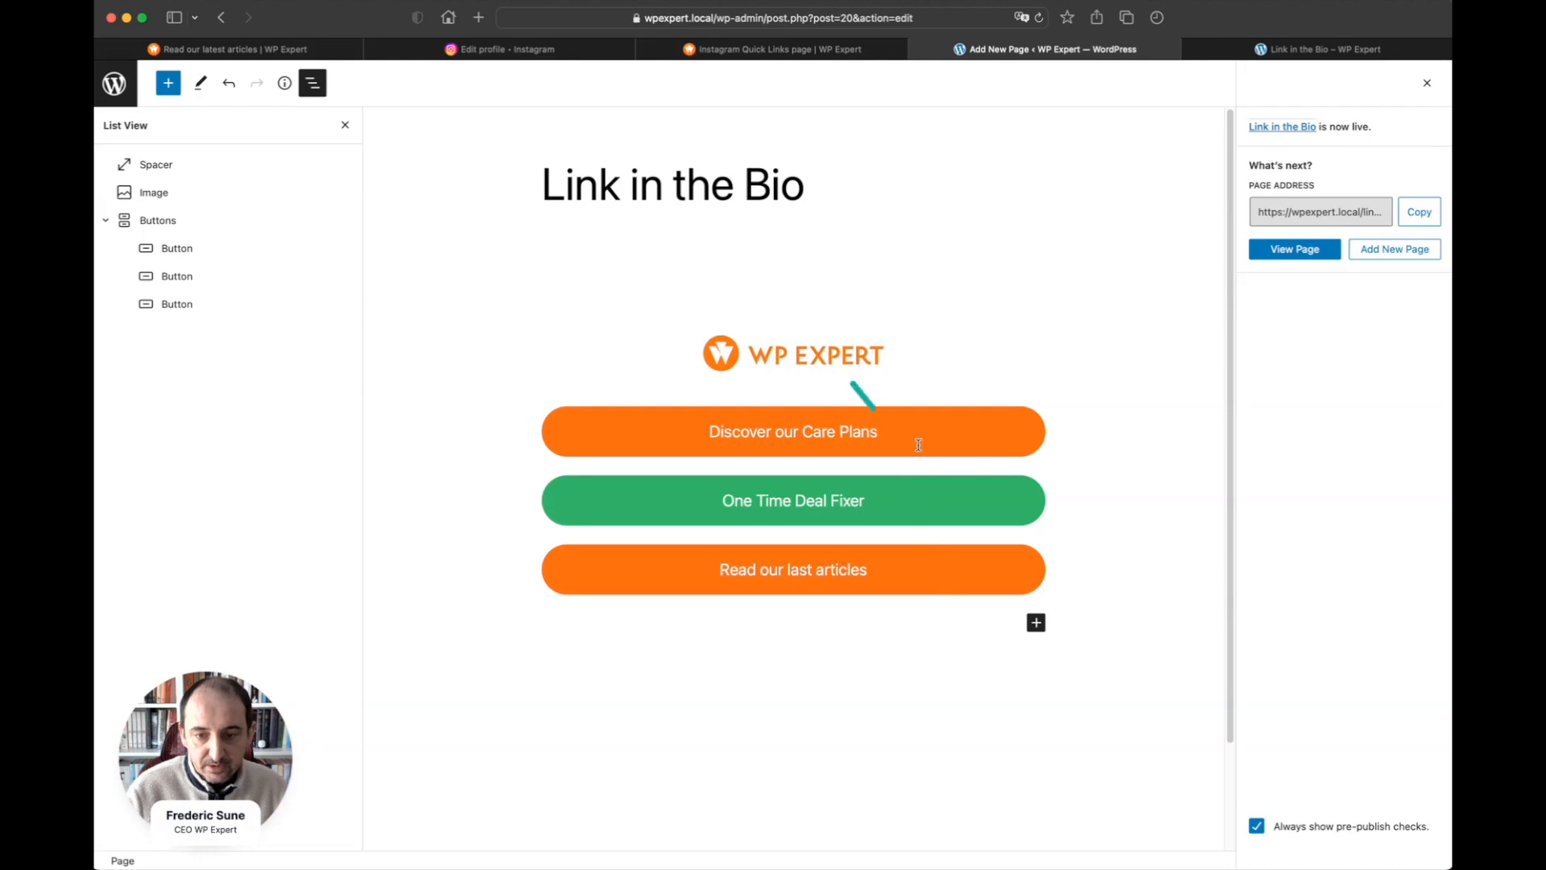
pyautogui.click(1036, 625)
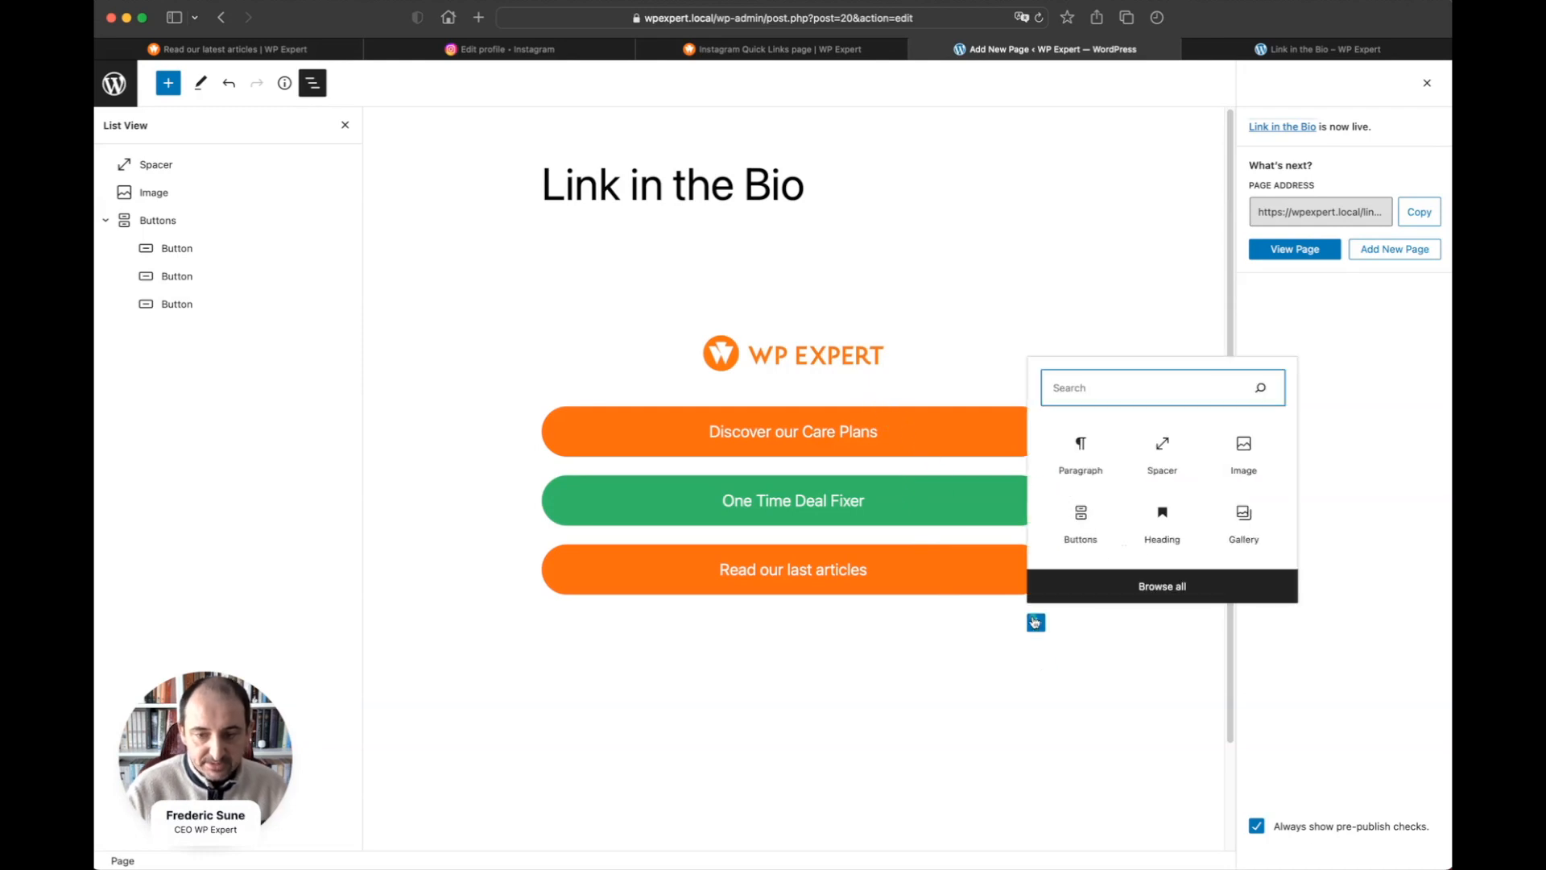
pyautogui.click(1166, 447)
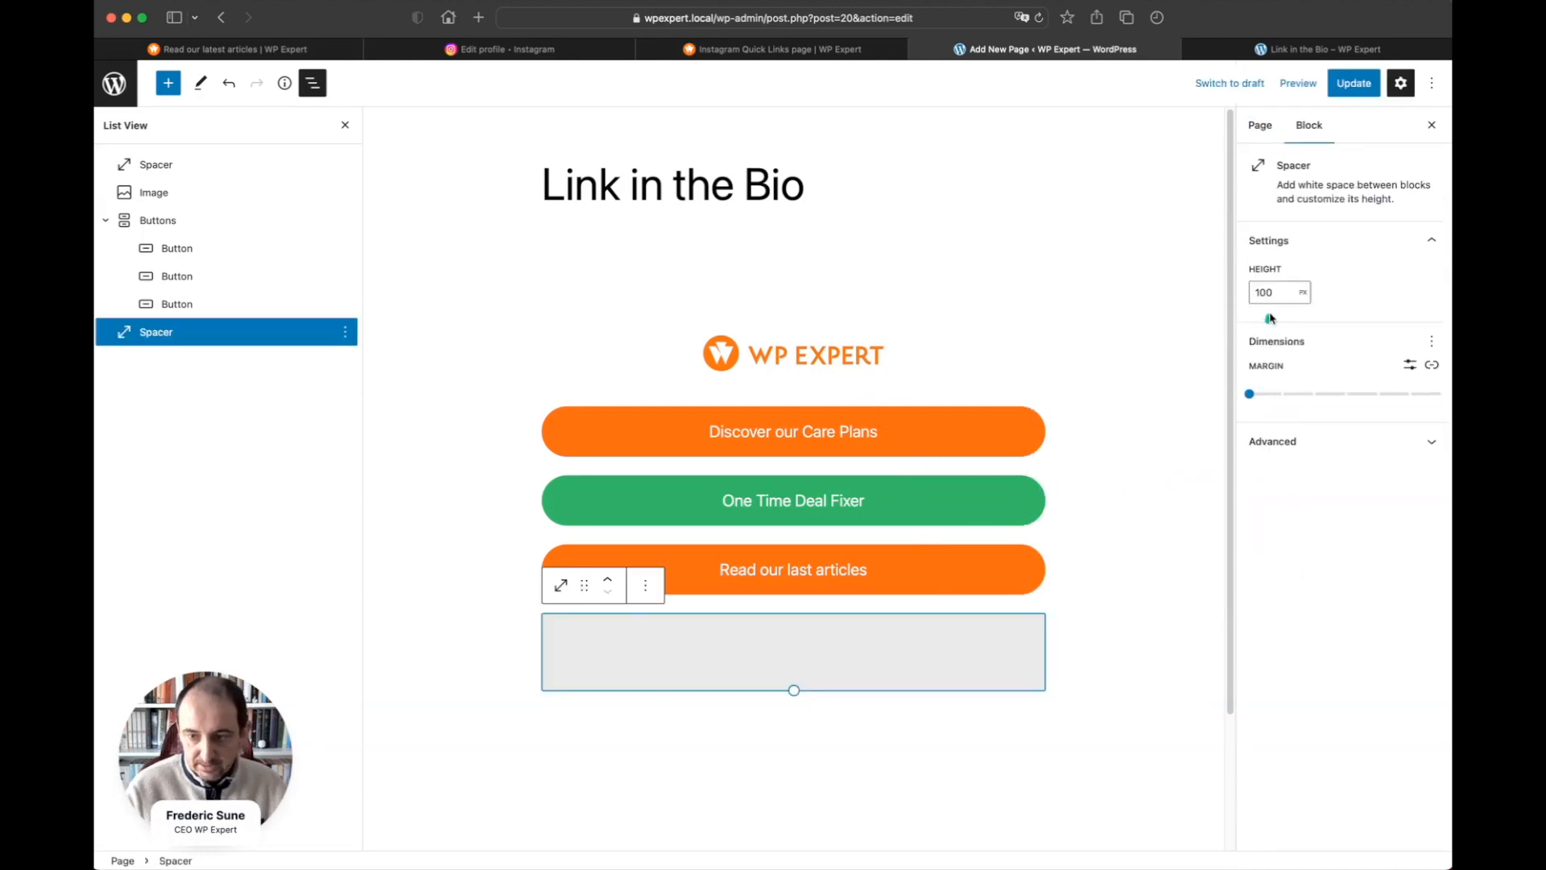
pyautogui.doubleClick(1261, 294)
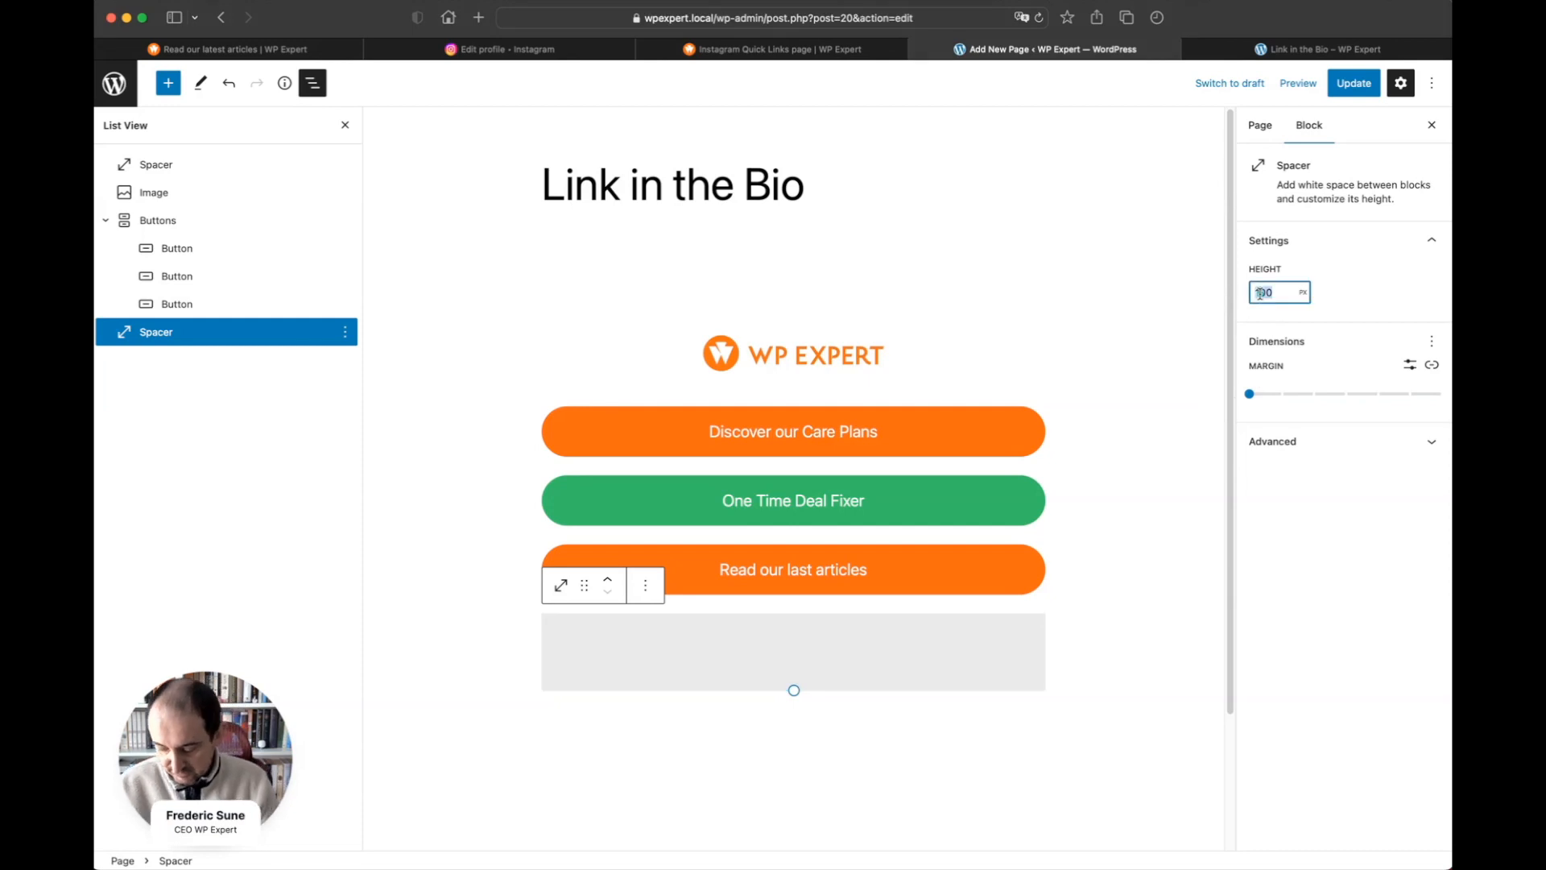
pyautogui.write('50')
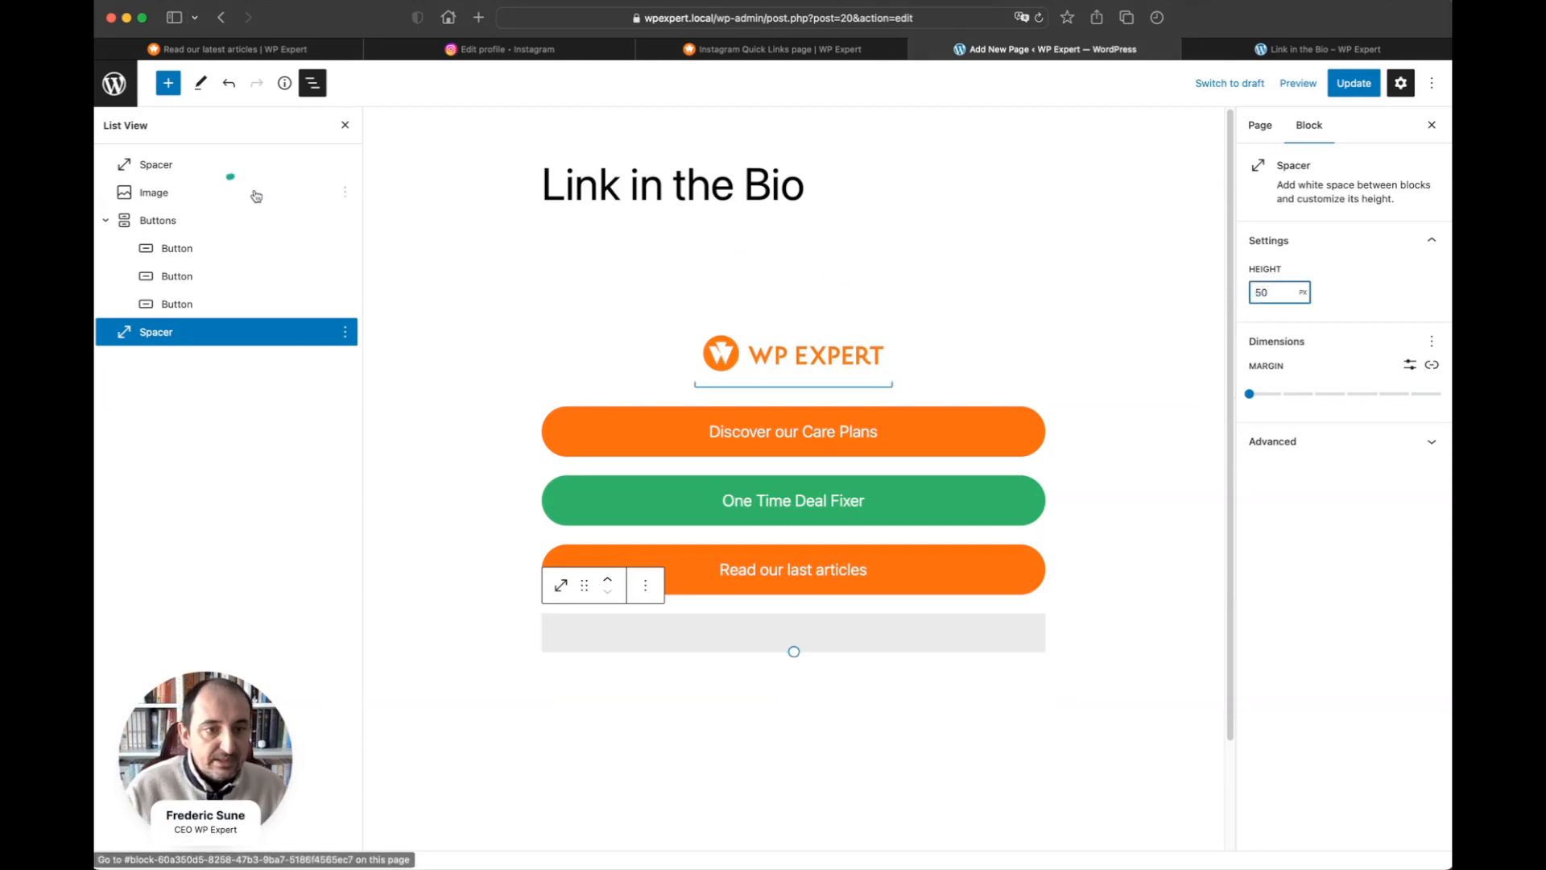
pyautogui.click(756, 674)
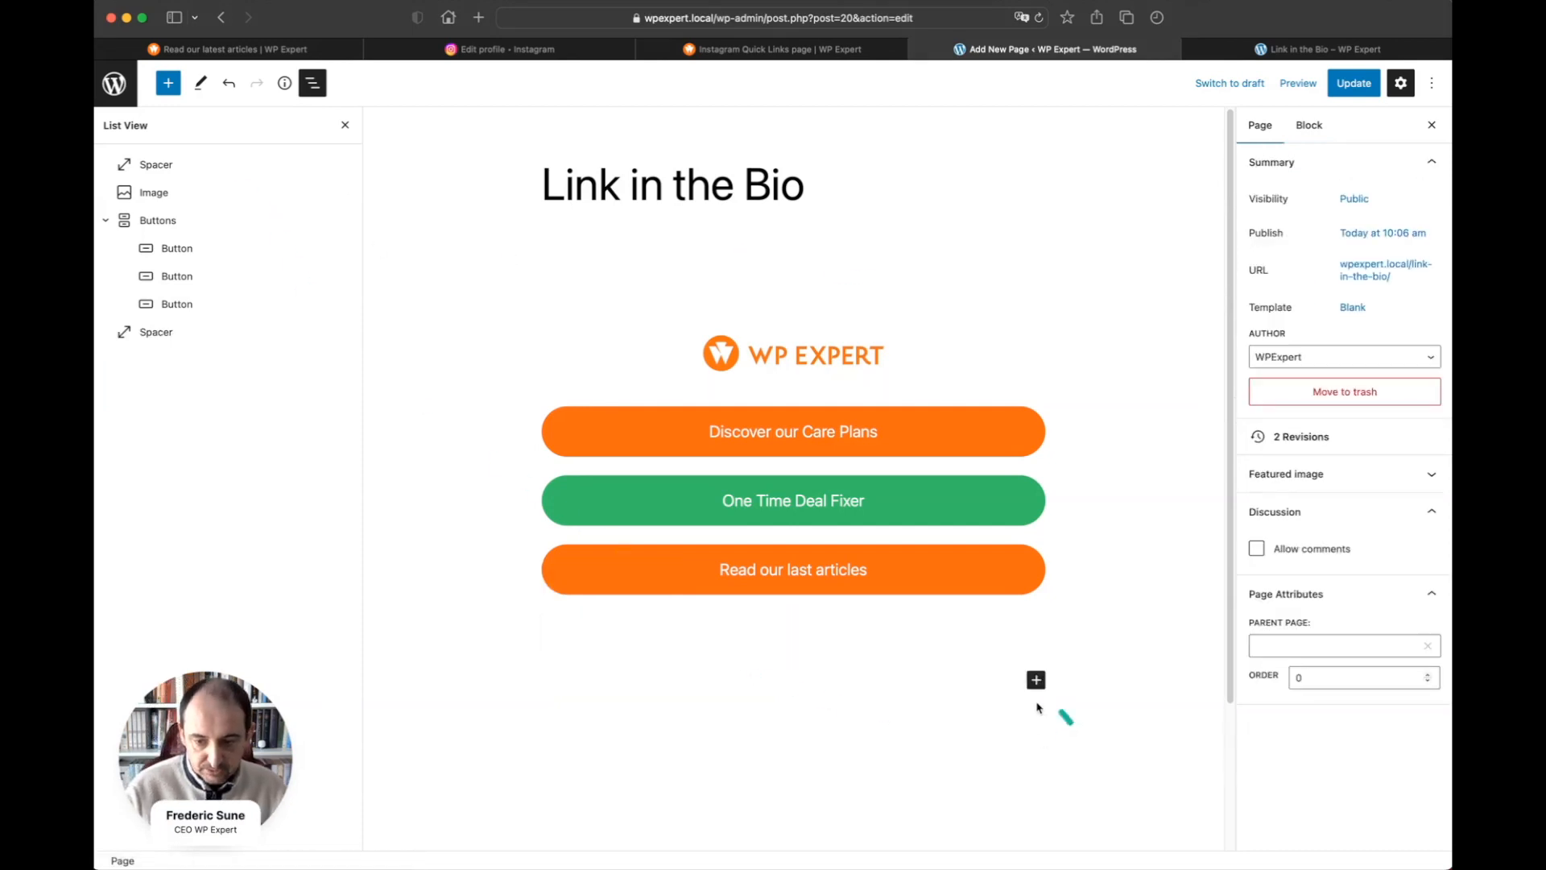
# - Add a paragraph below the new spacer reading "WordPress for Entrepreneurs" with "WP Expert" on a second line
pyautogui.click(1035, 680)
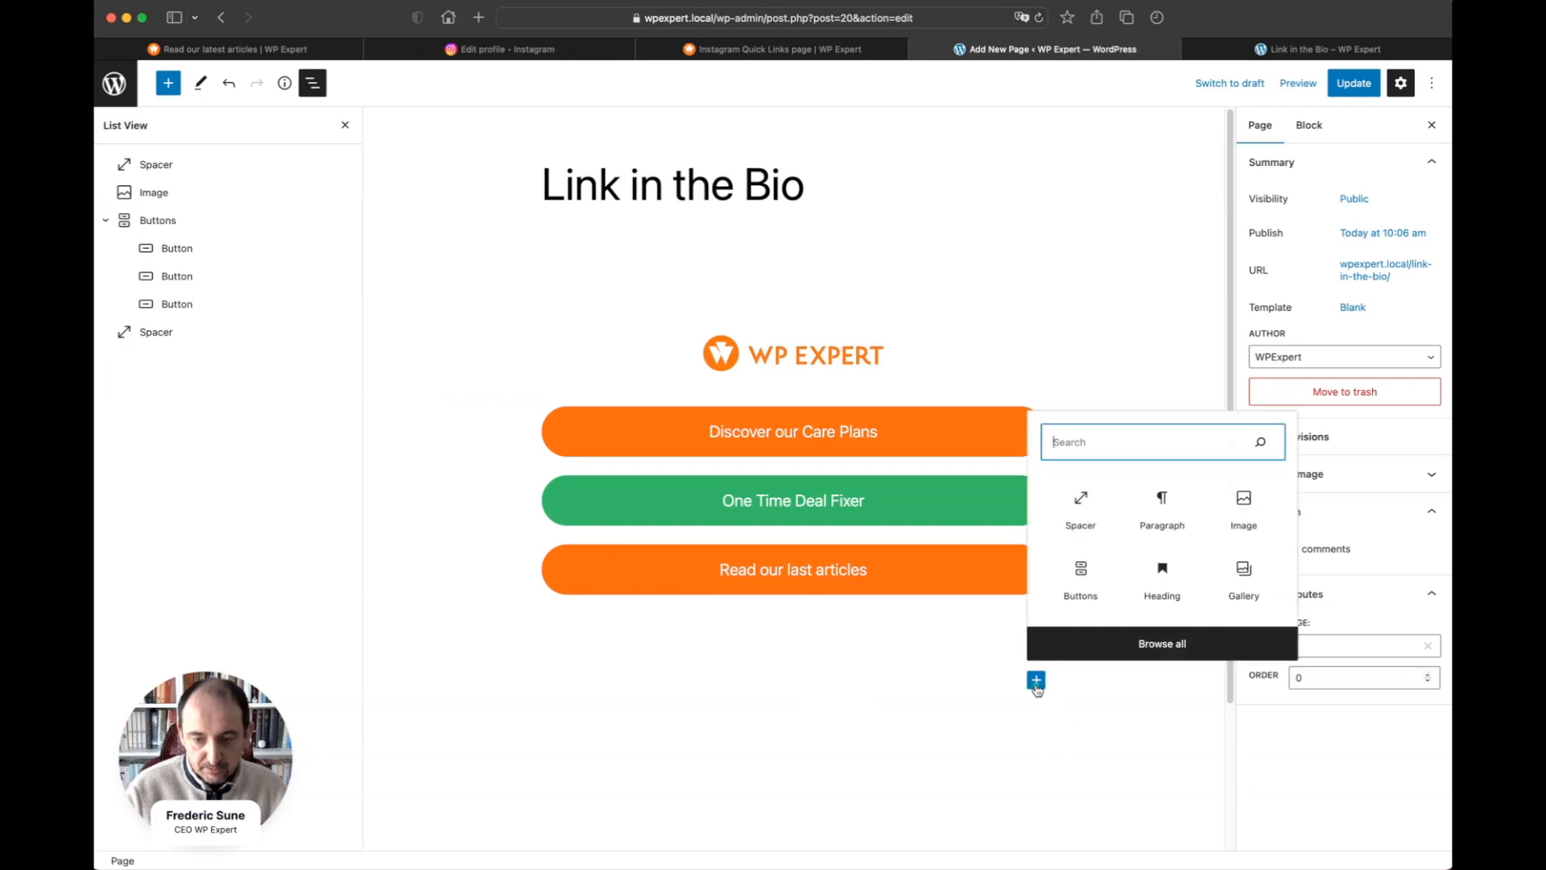
pyautogui.click(1188, 522)
pyautogui.write('WordPress for Entrepreneurs')
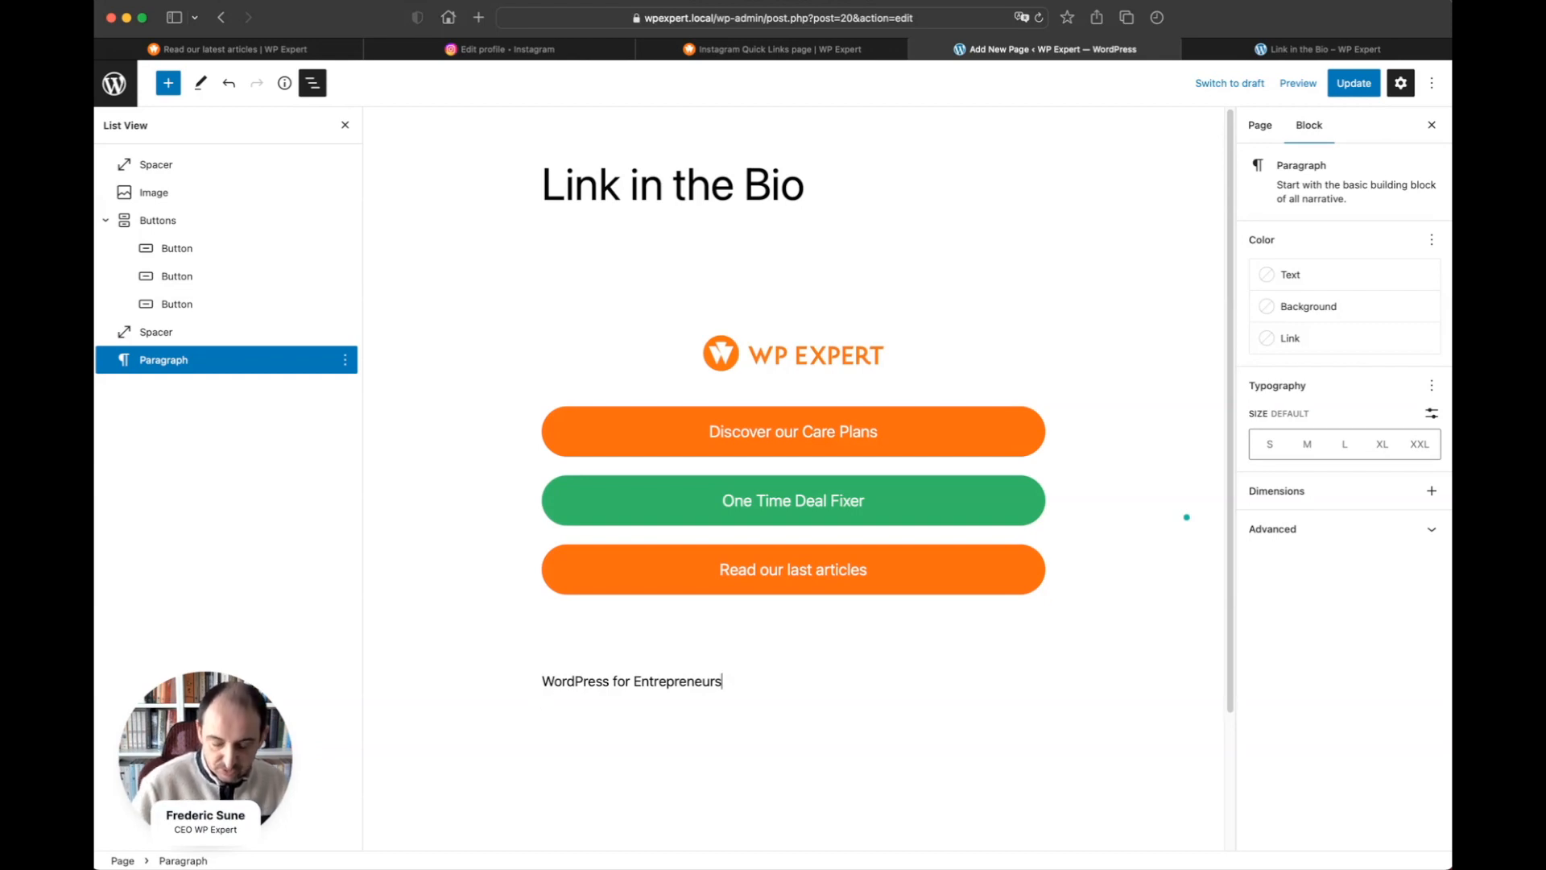
pyautogui.press('Return')
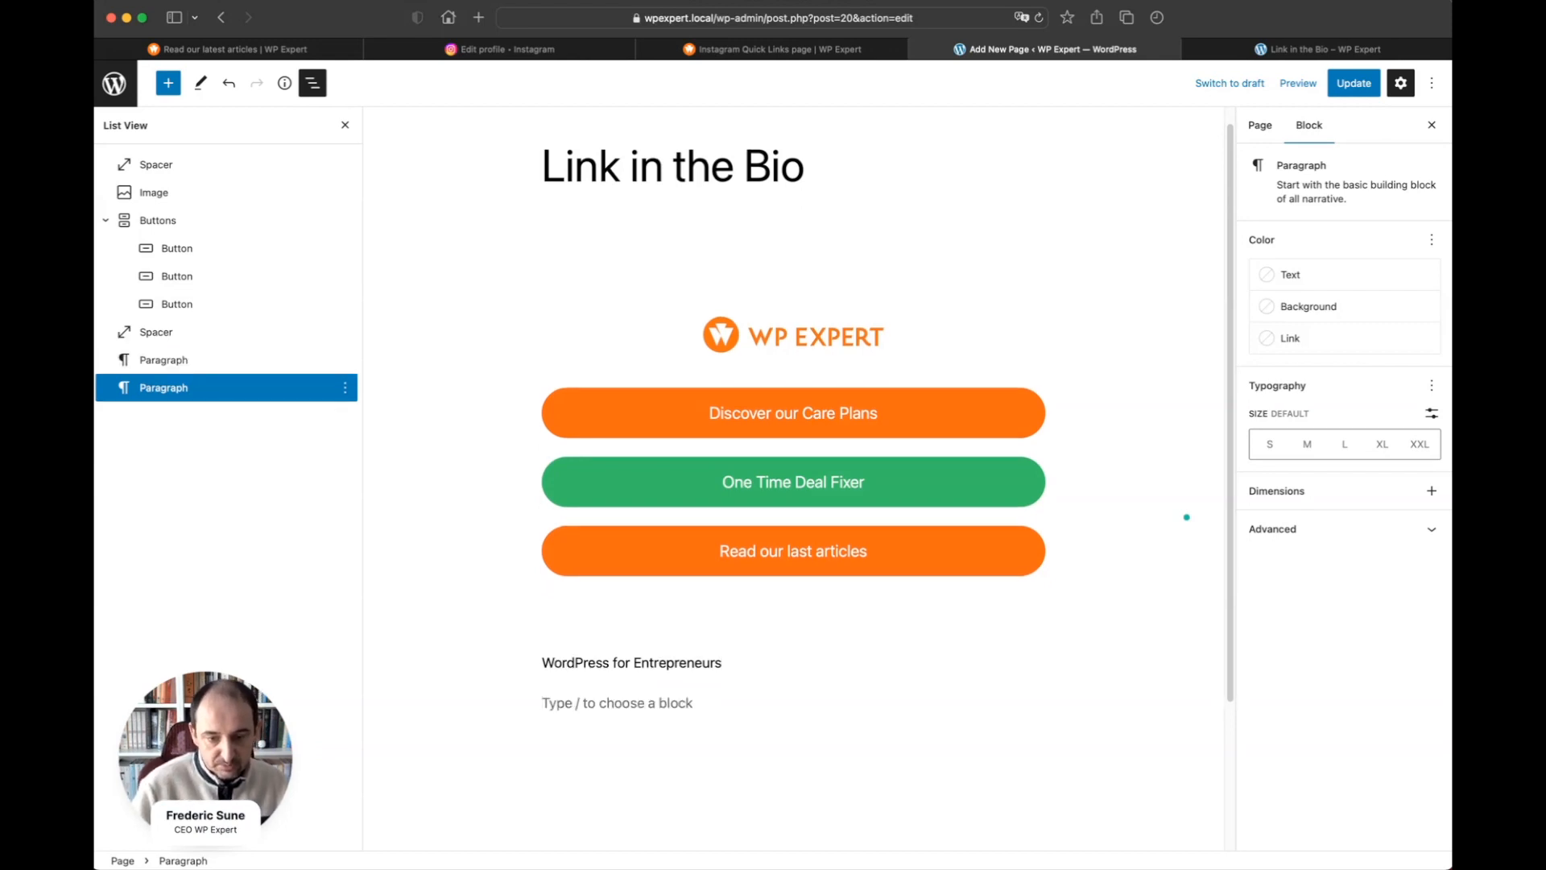
pyautogui.press('BackSpace')
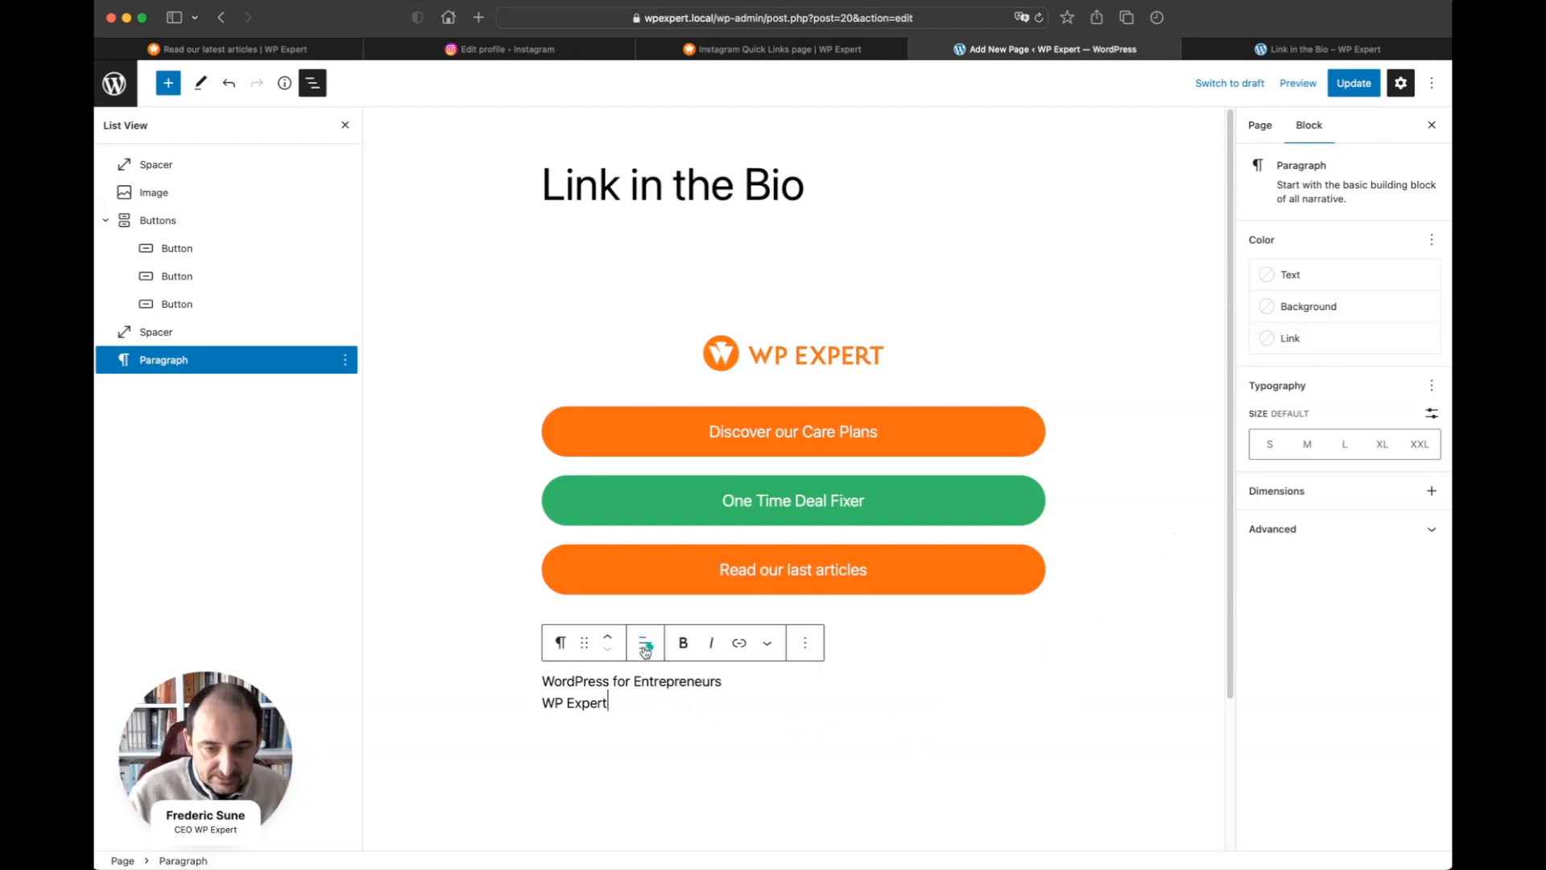
# - Center-align the two-line paragraph under the buttons
pyautogui.click(649, 650)
pyautogui.click(675, 720)
pyautogui.click(861, 698)
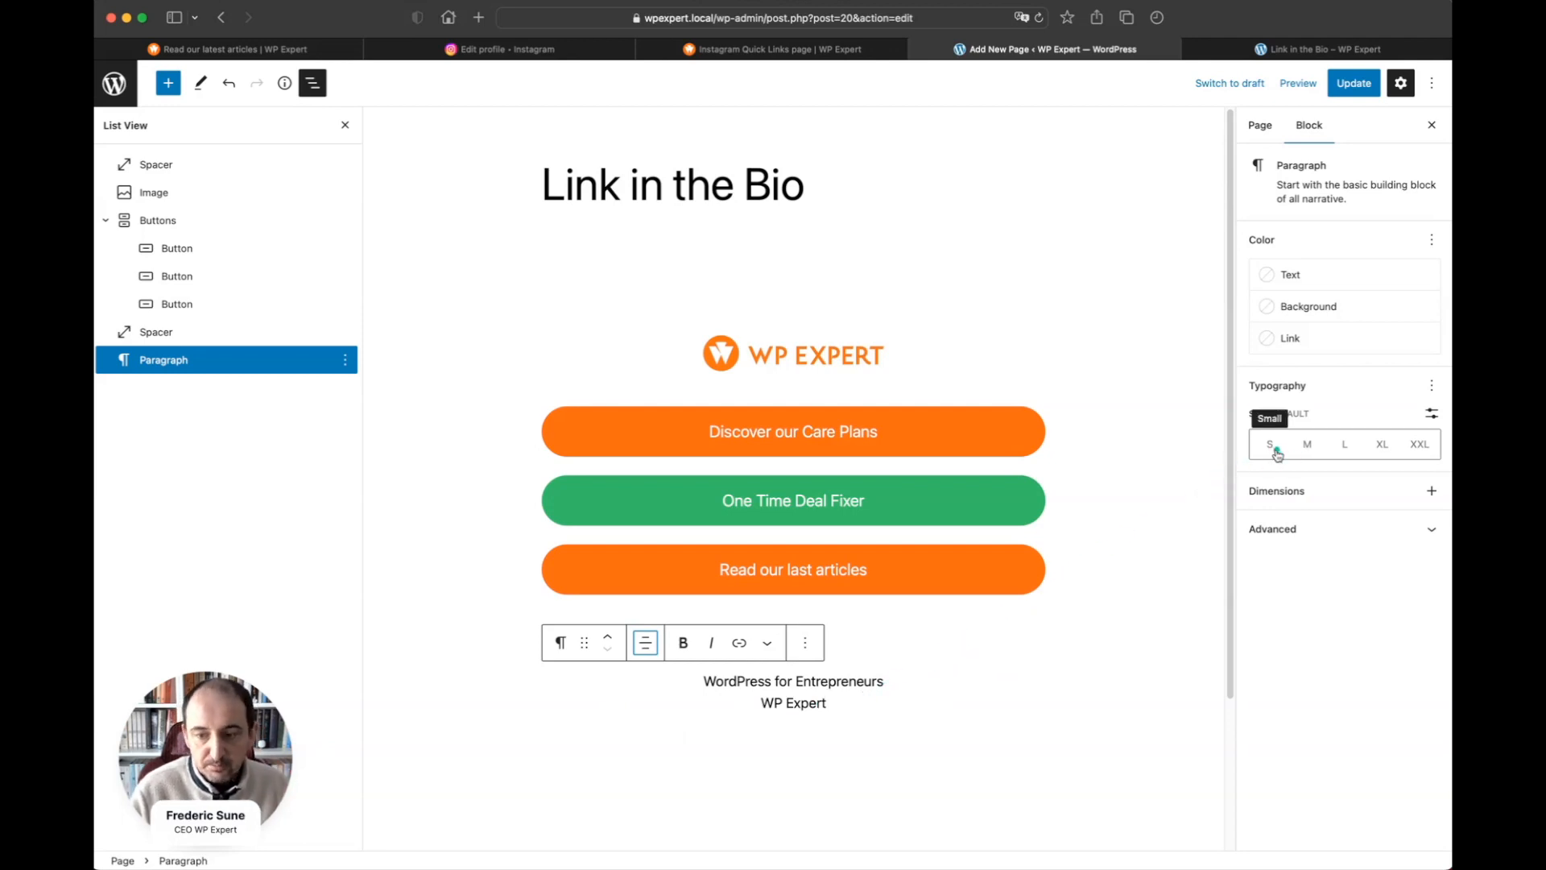
# - Give the paragraph a custom font size of 16 px
pyautogui.click(1276, 452)
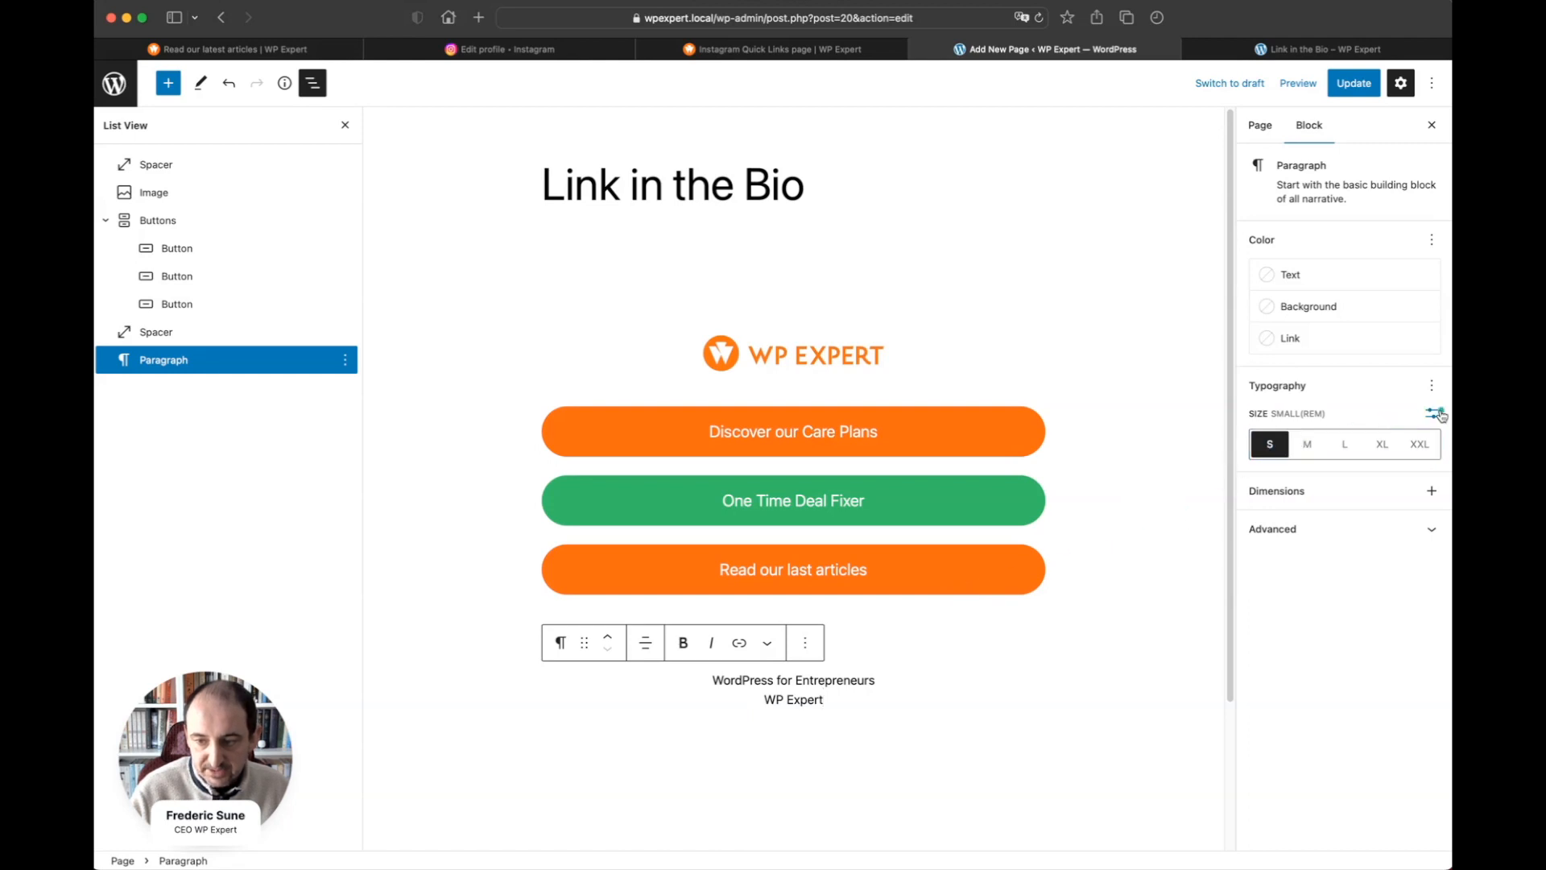
pyautogui.click(1440, 416)
pyautogui.click(1425, 444)
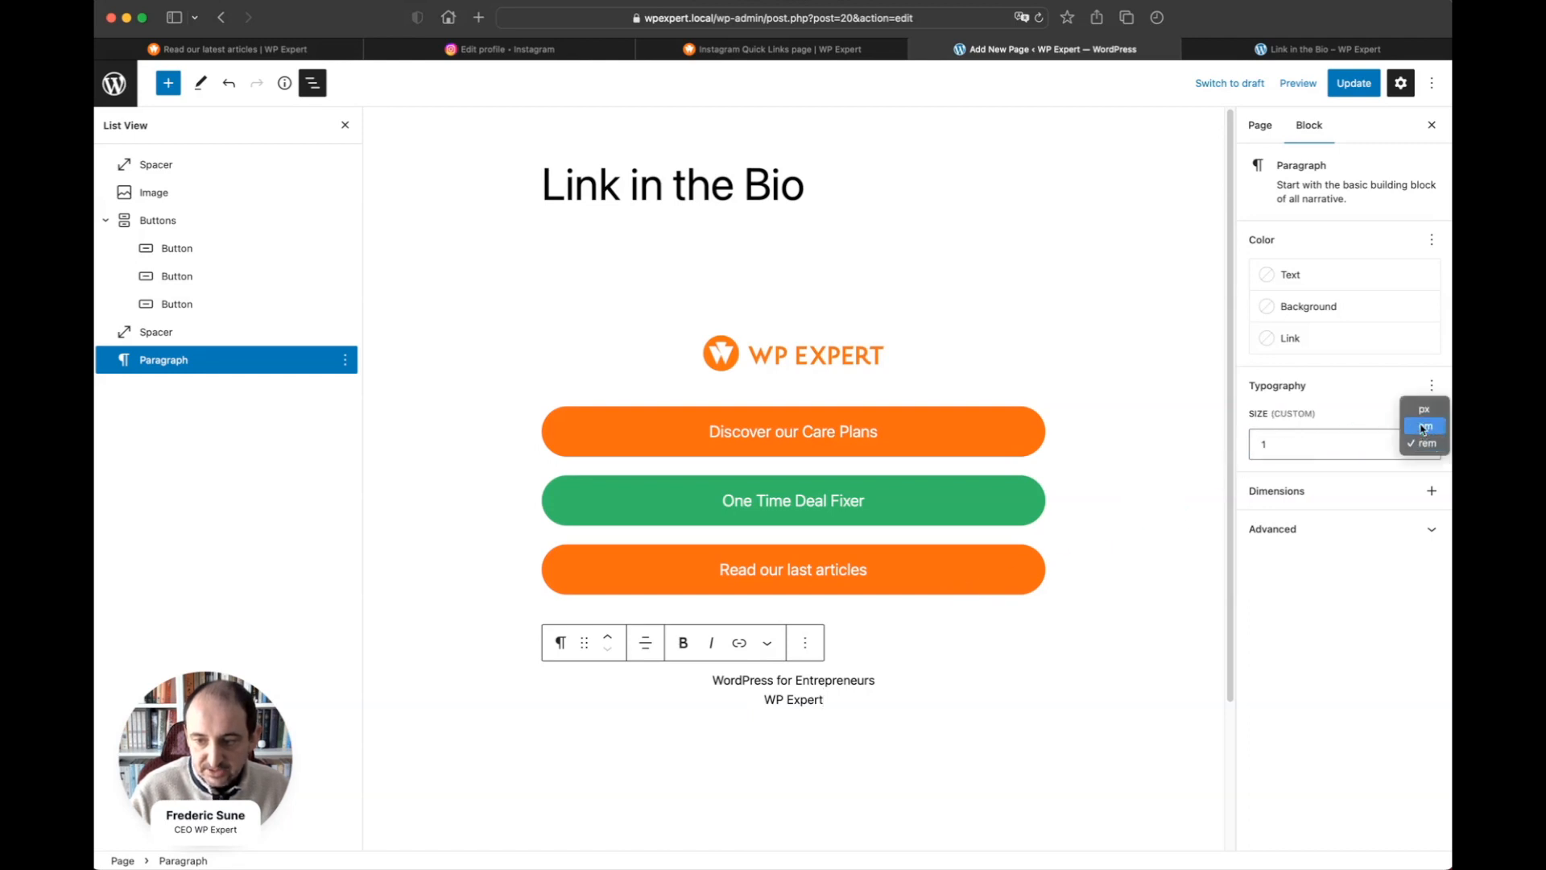
pyautogui.click(1423, 409)
pyautogui.click(1334, 441)
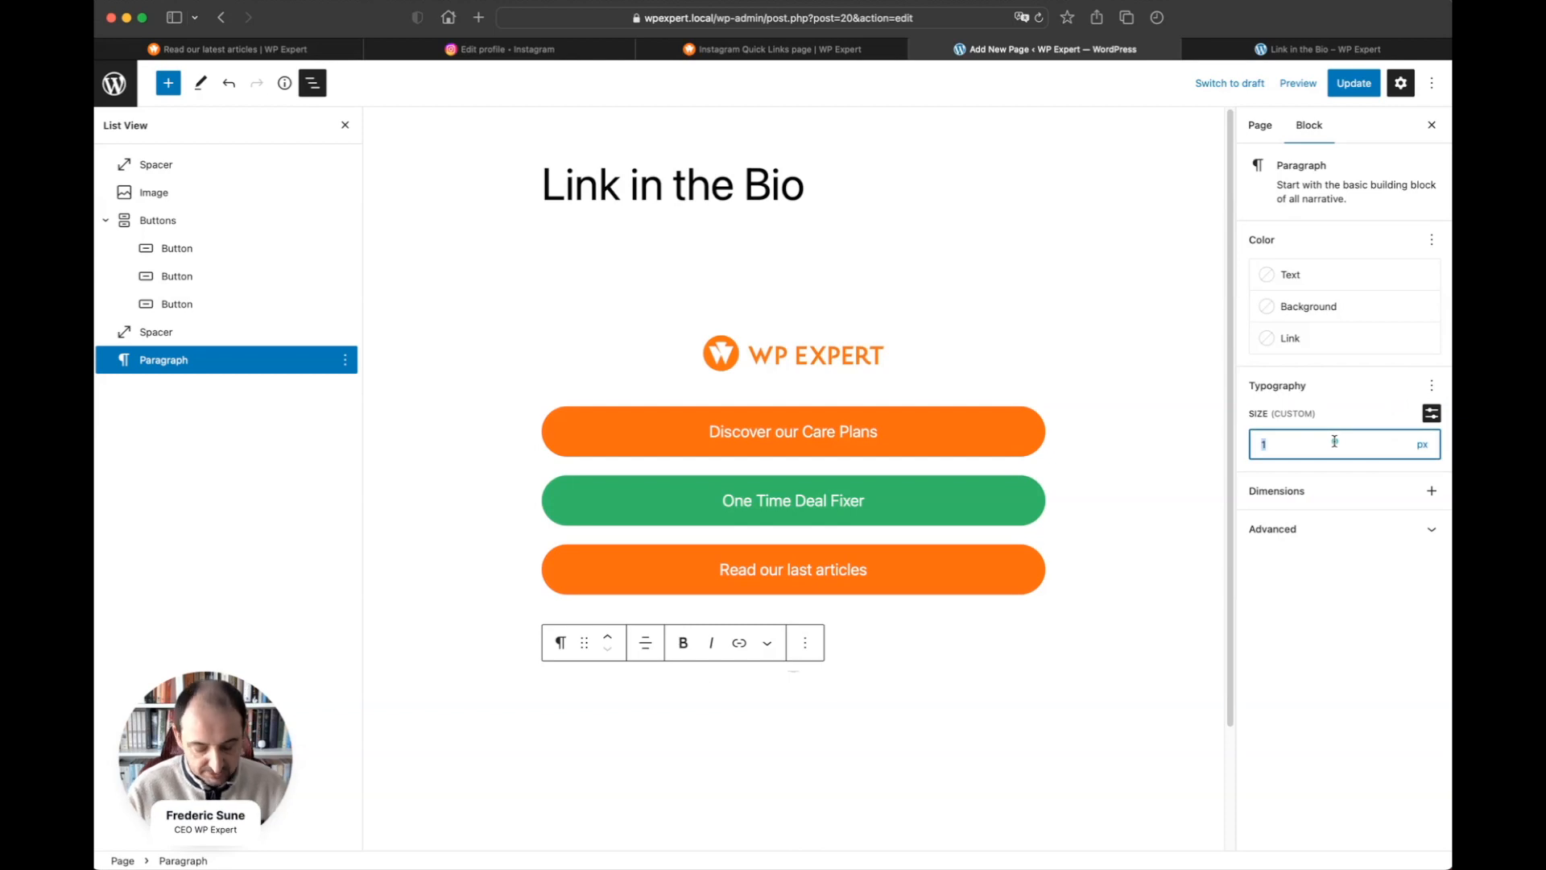
pyautogui.write('6')
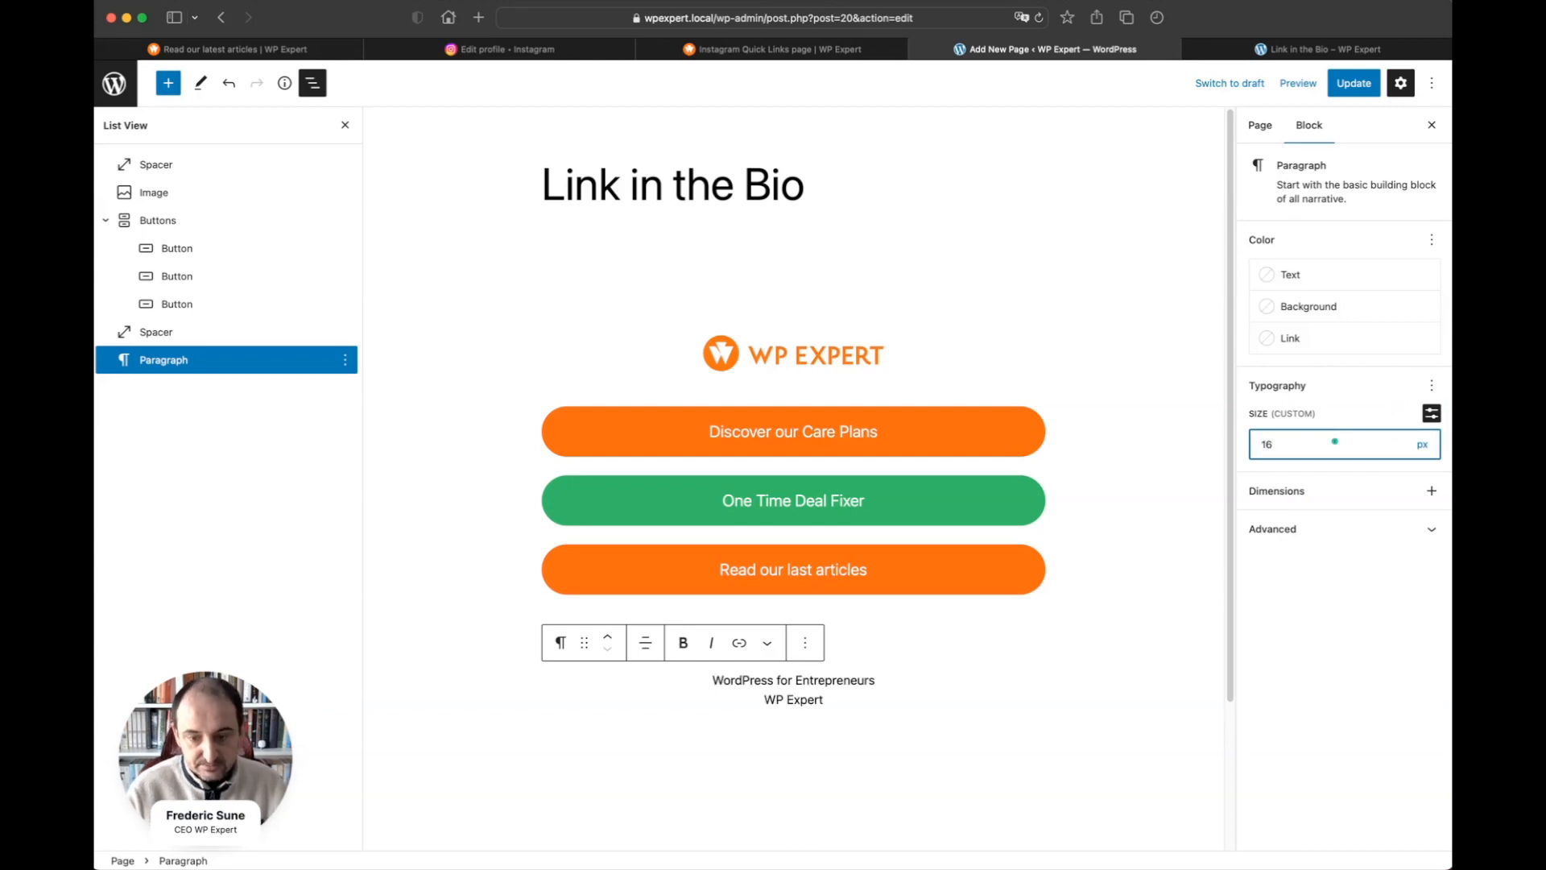
pyautogui.moveTo(765, 697); pyautogui.dragTo(829, 697)
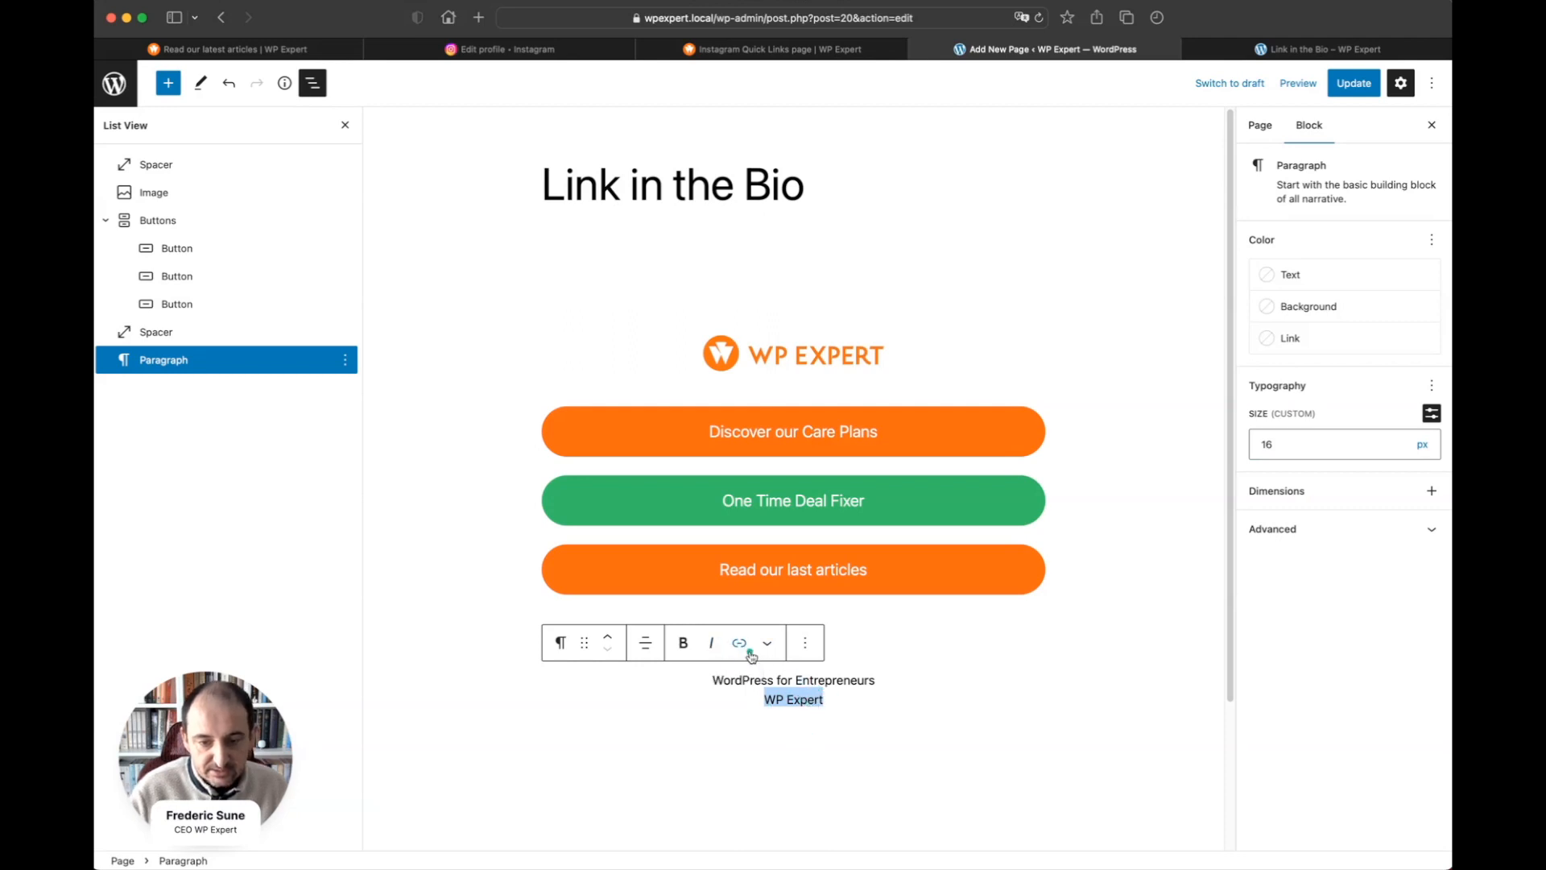
pyautogui.click(739, 643)
pyautogui.write('https://wpexpert')
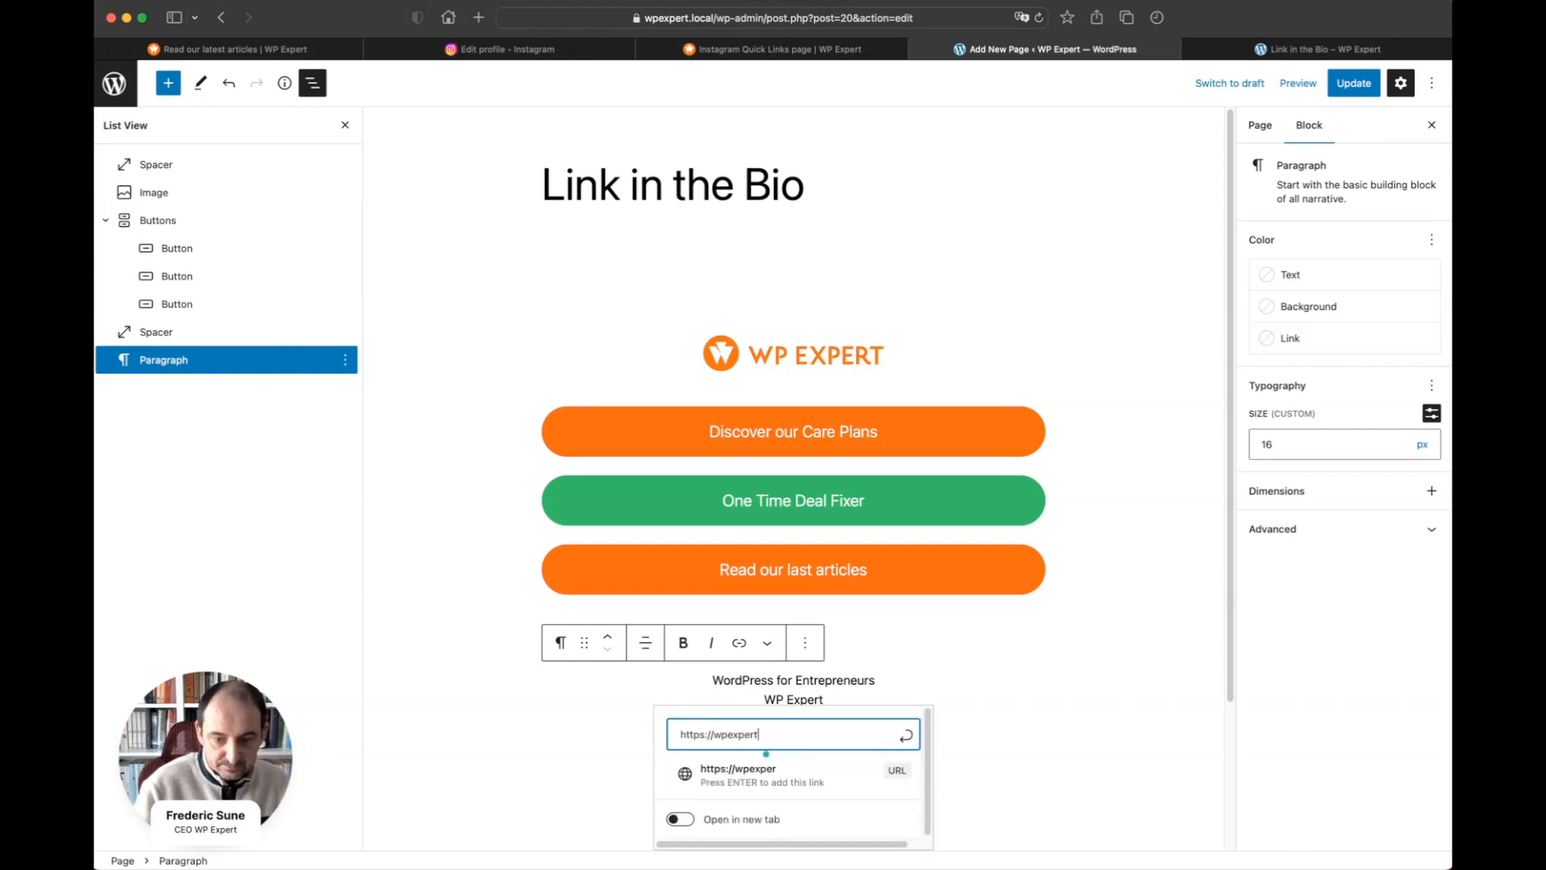
pyautogui.write(';ca')
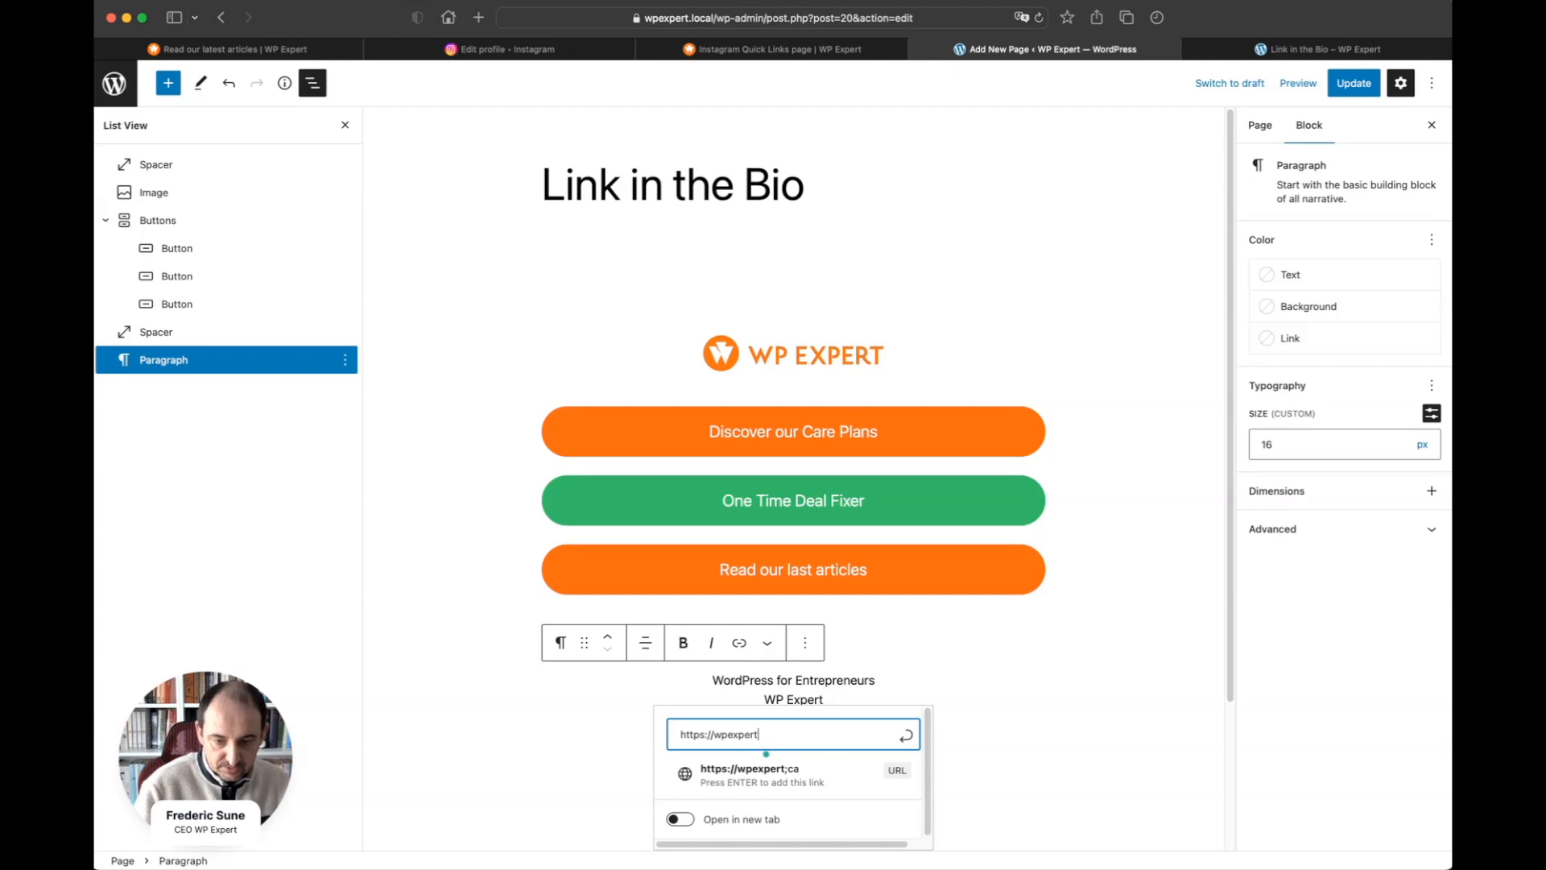
pyautogui.write('.ca')
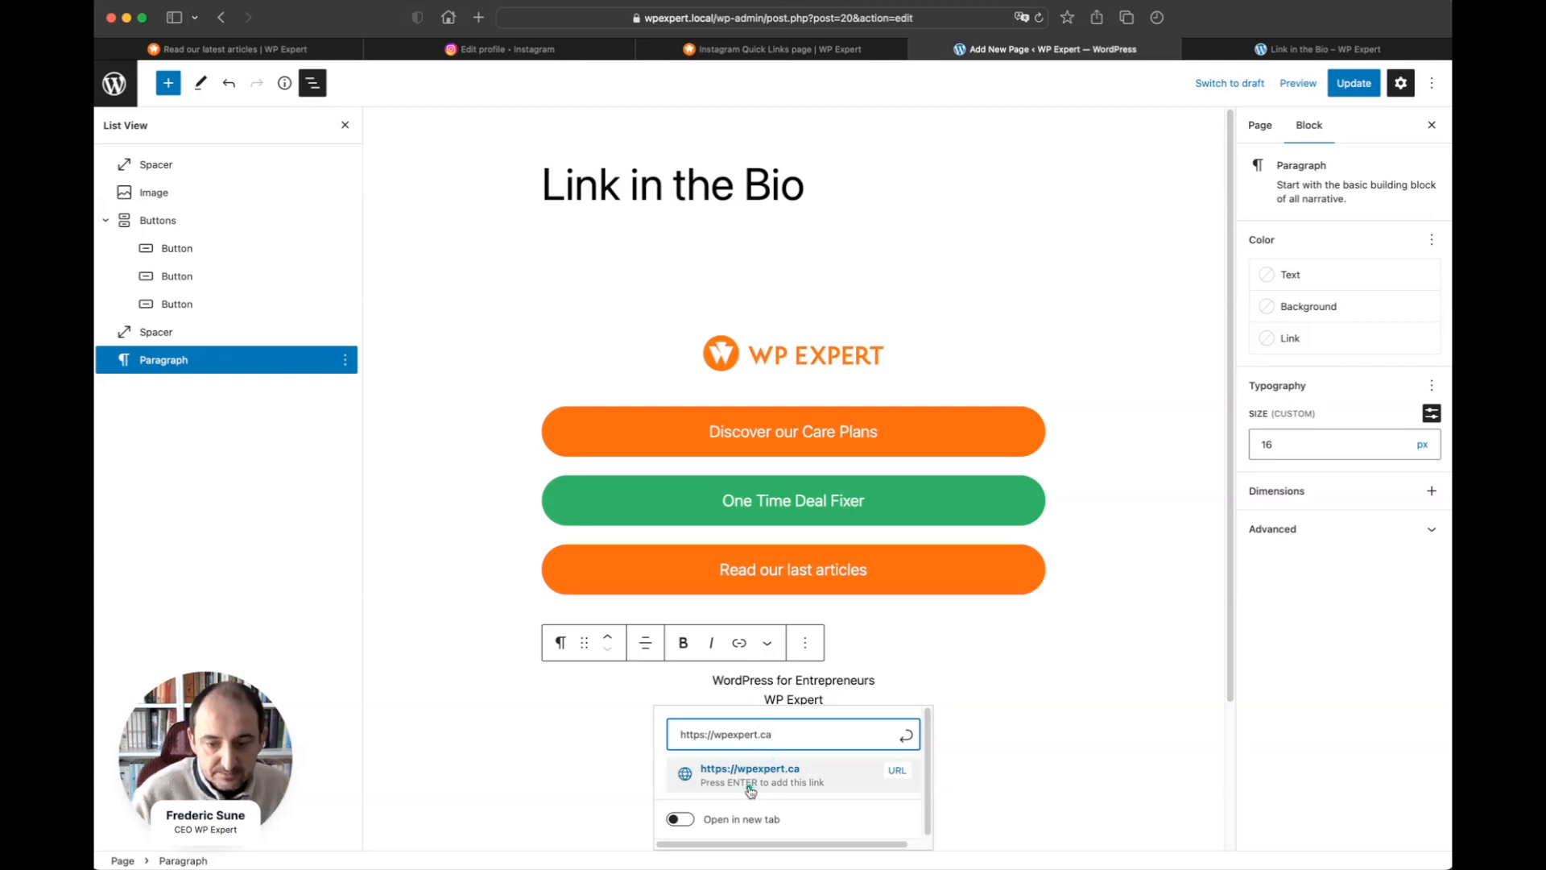
pyautogui.click(757, 771)
pyautogui.click(783, 700)
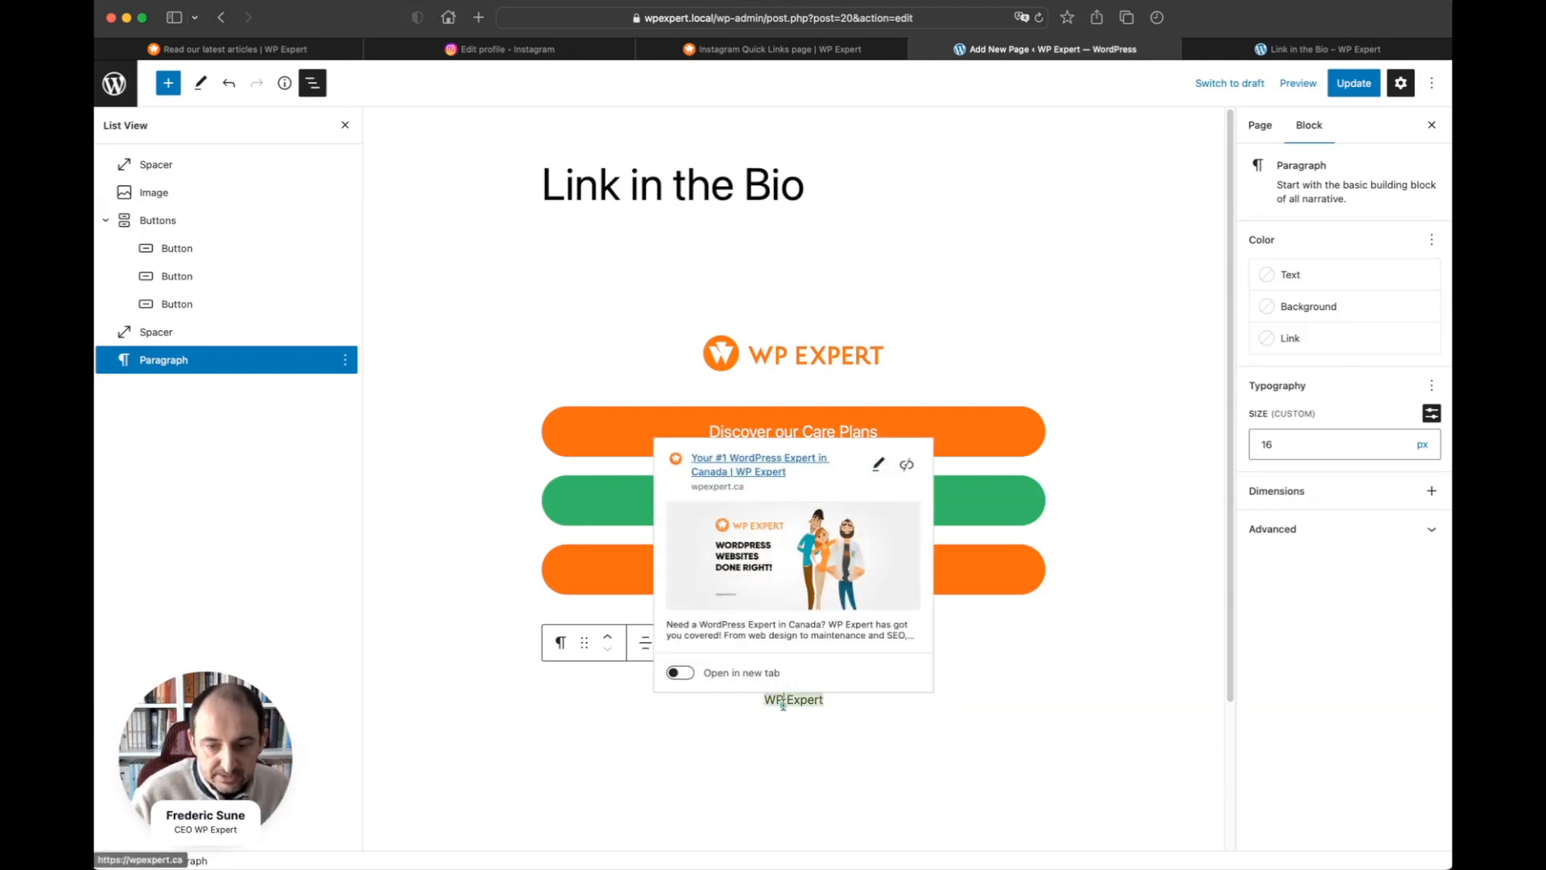
pyautogui.click(676, 674)
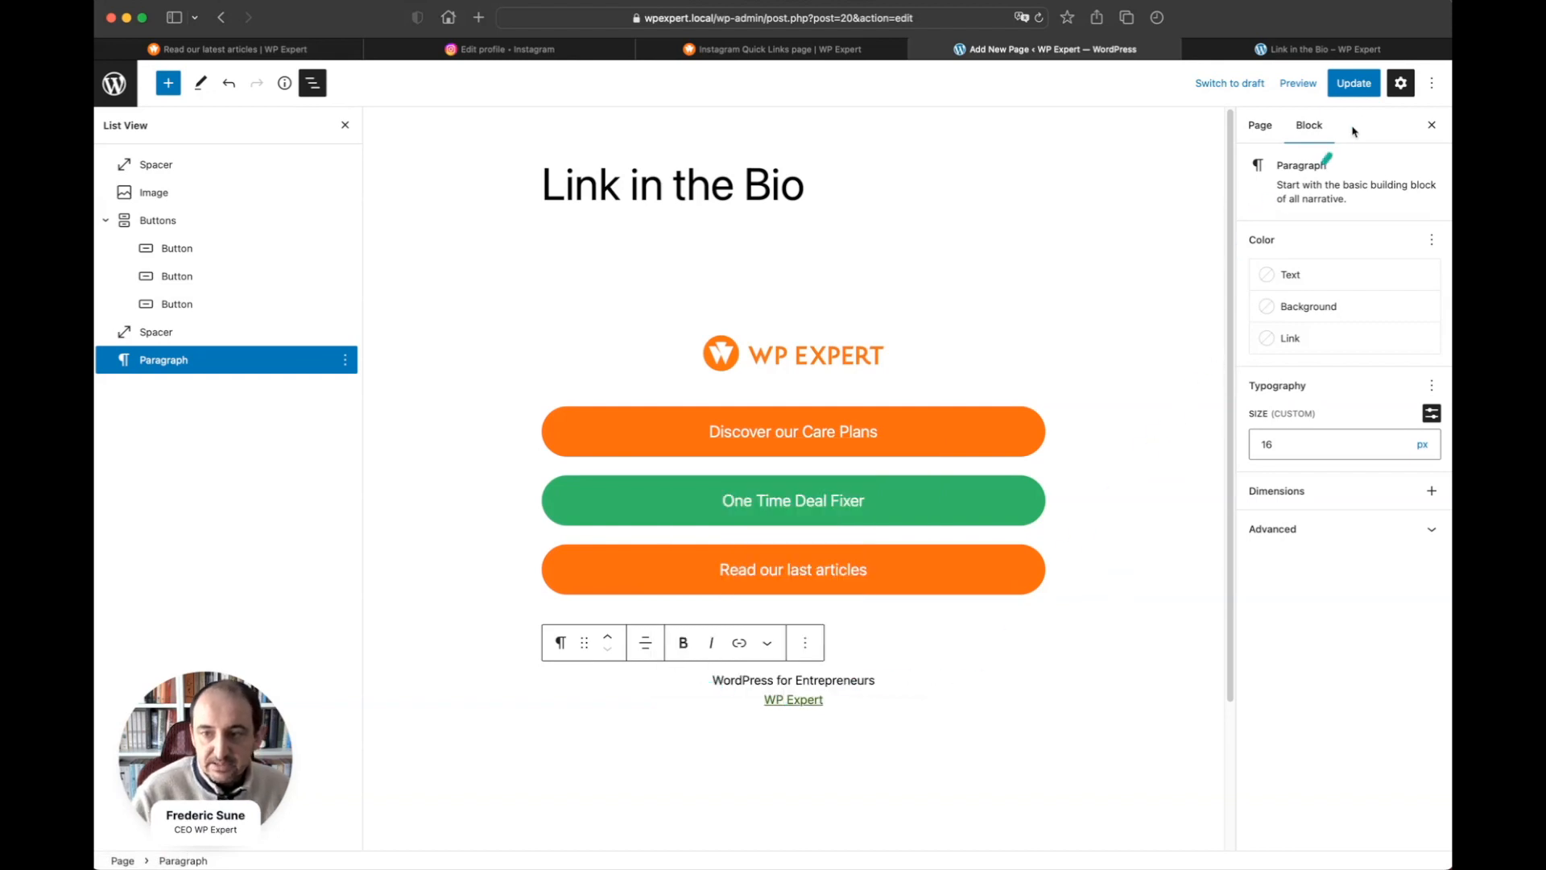
# - Update the Link in the Bio page and reload its live version
pyautogui.click(1354, 84)
pyautogui.click(1320, 49)
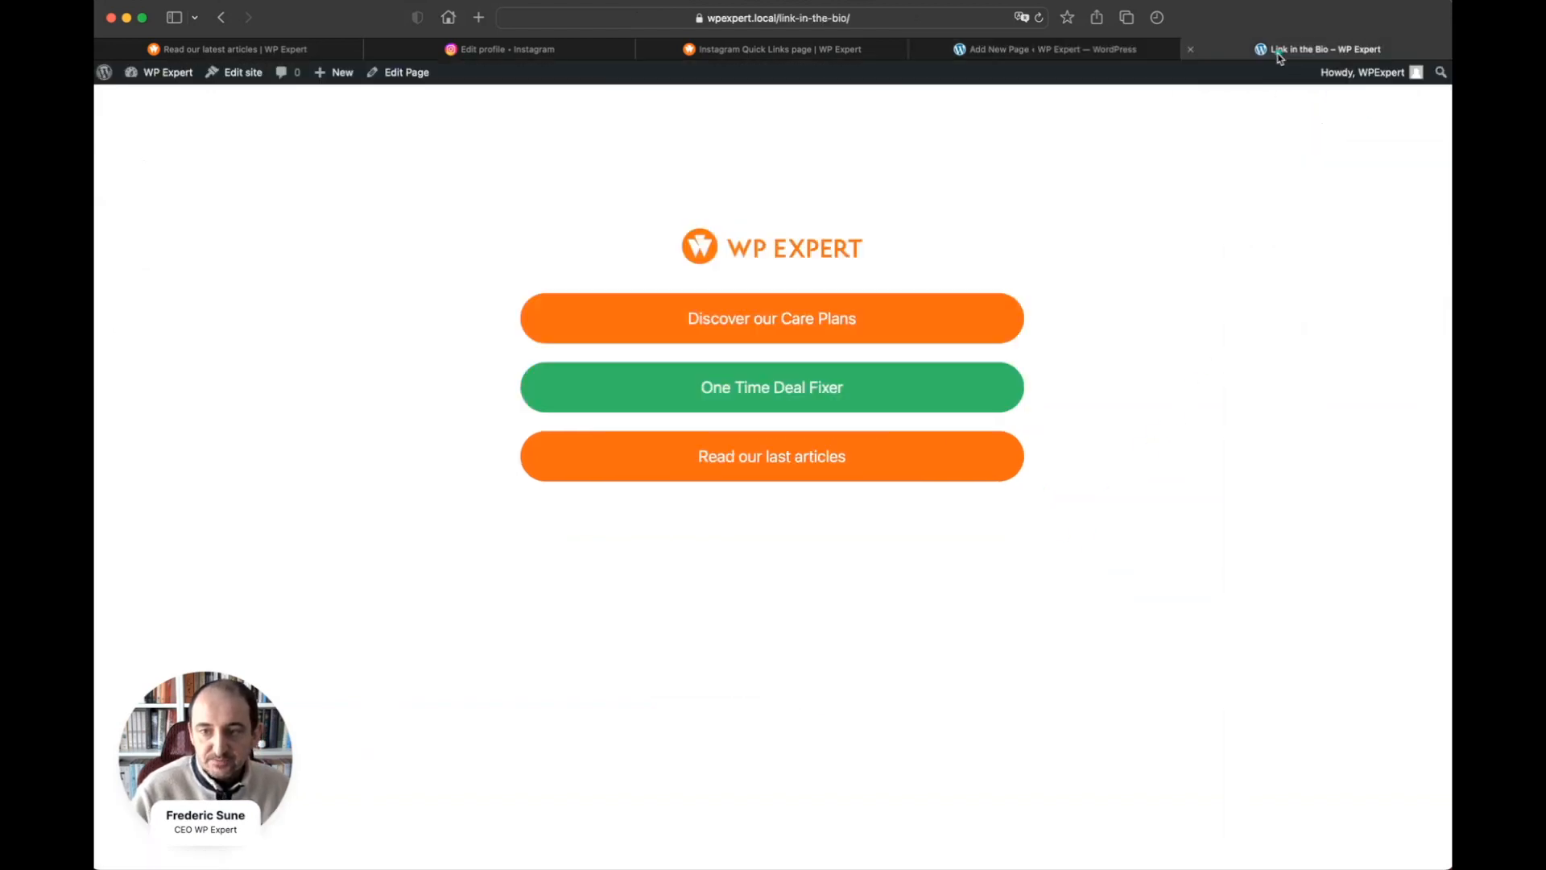
pyautogui.click(1039, 20)
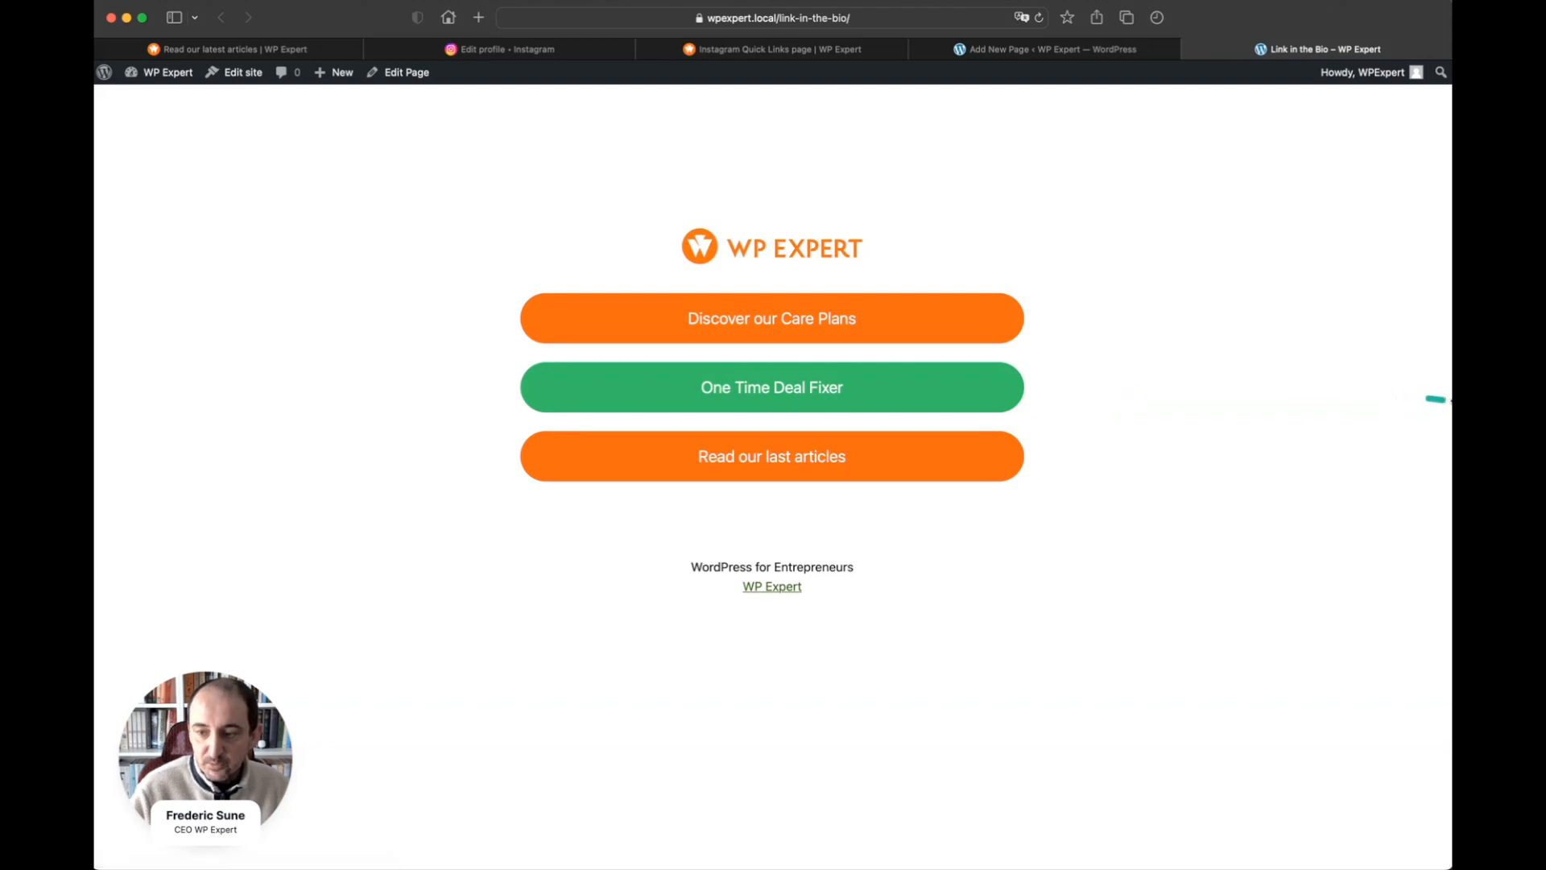
# - Narrow the browser window to phone width to check the live page's mobile layout, and widen it back to full size
pyautogui.moveTo(1450, 400); pyautogui.dragTo(524, 288)
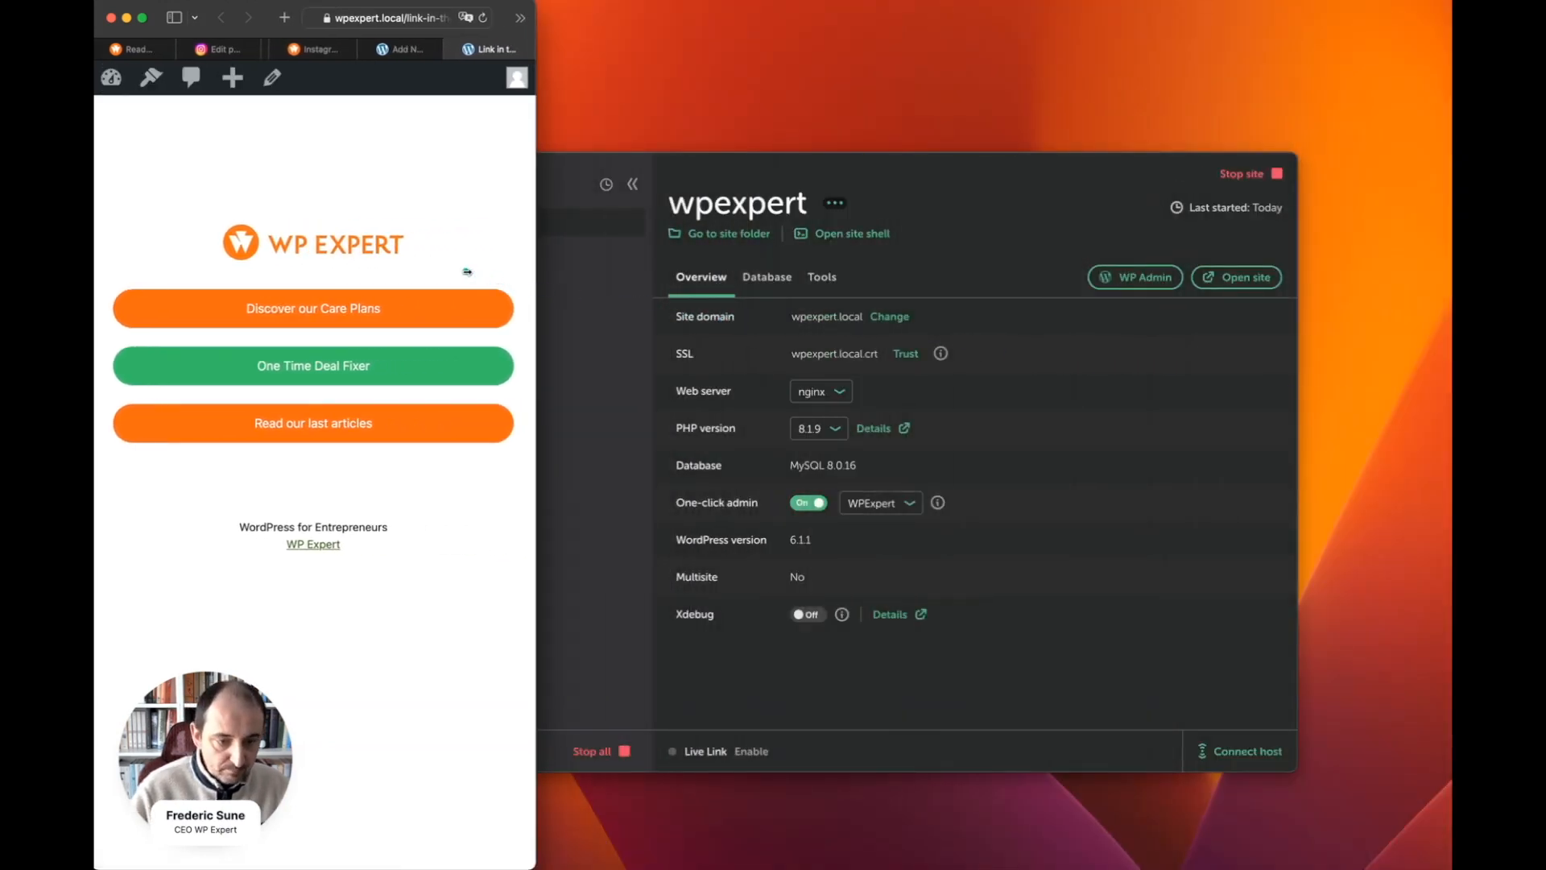
pyautogui.moveTo(536, 282); pyautogui.dragTo(1451, 348)
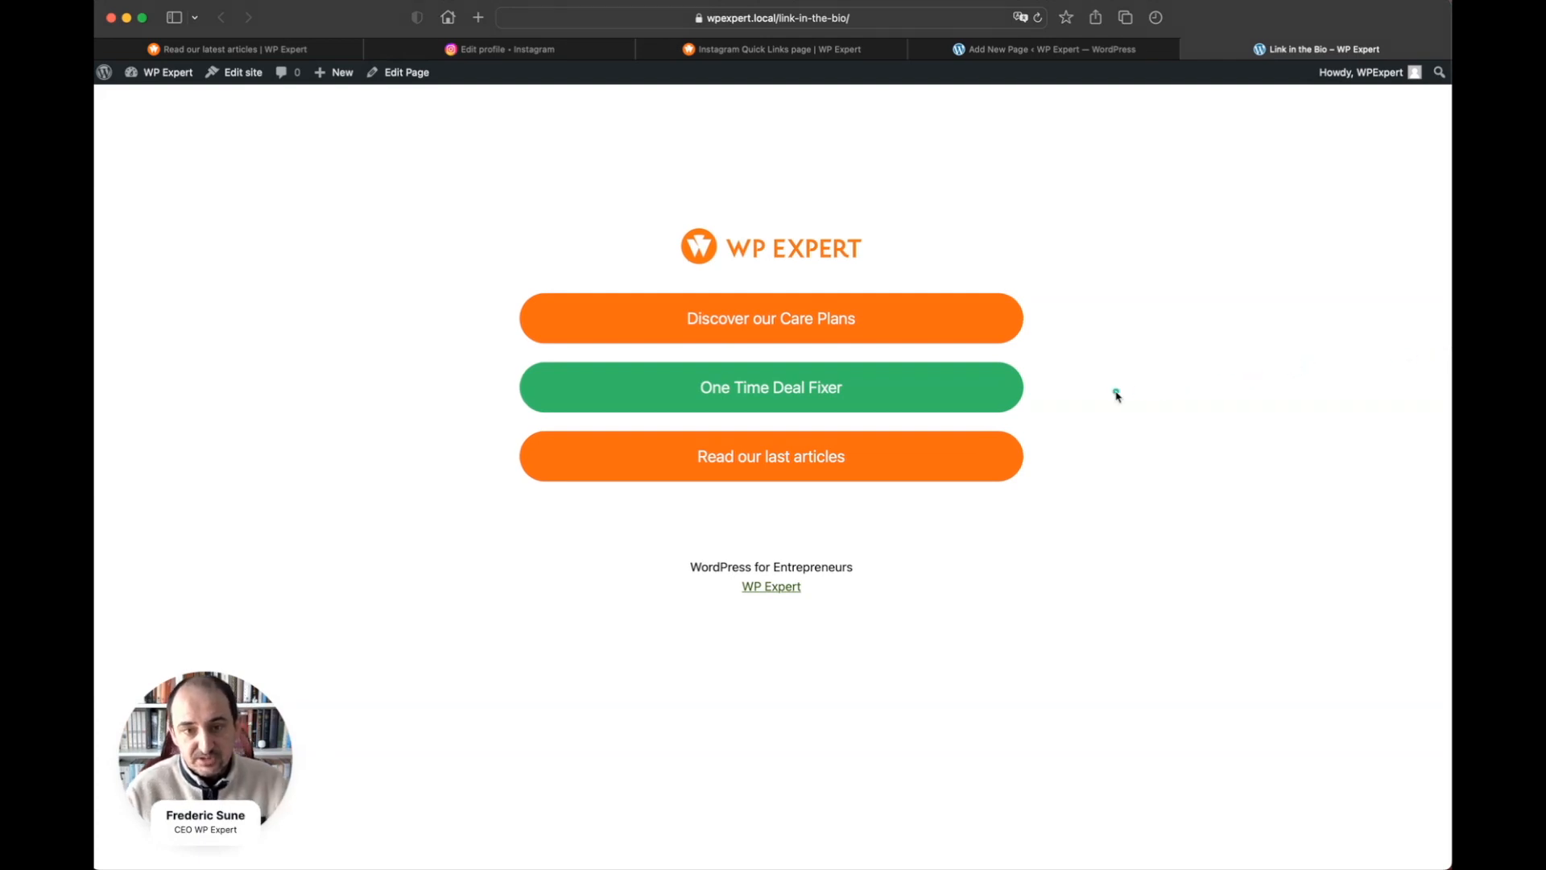